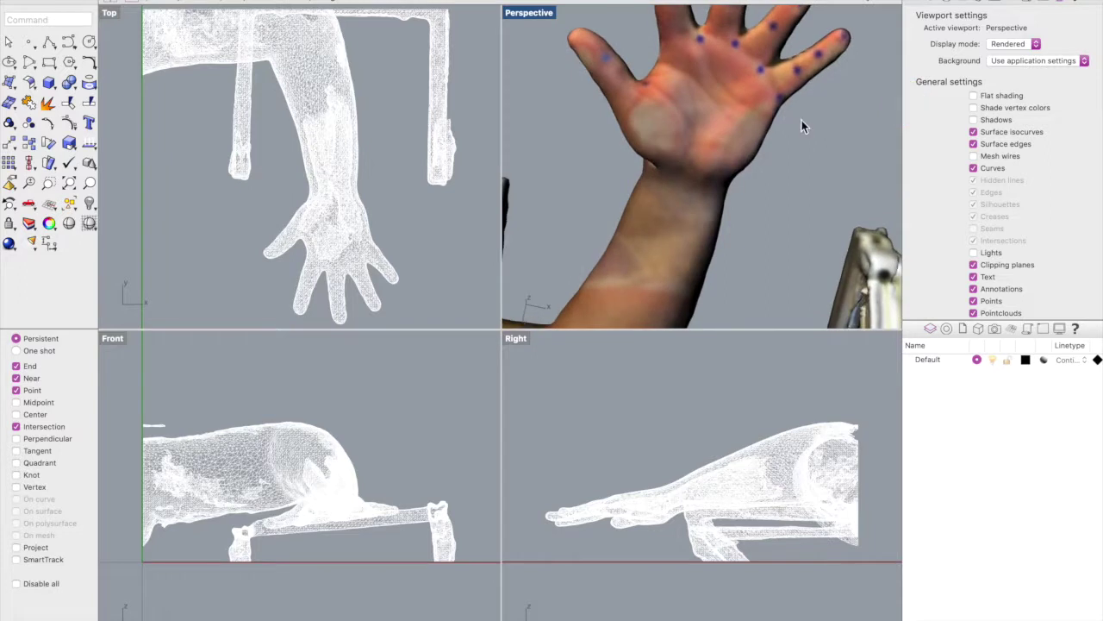
Step: Examine the scanned hand and forearm from several angles and set the perspective viewport's display mode to Shaded
right_drag(707, 189, 681, 247)
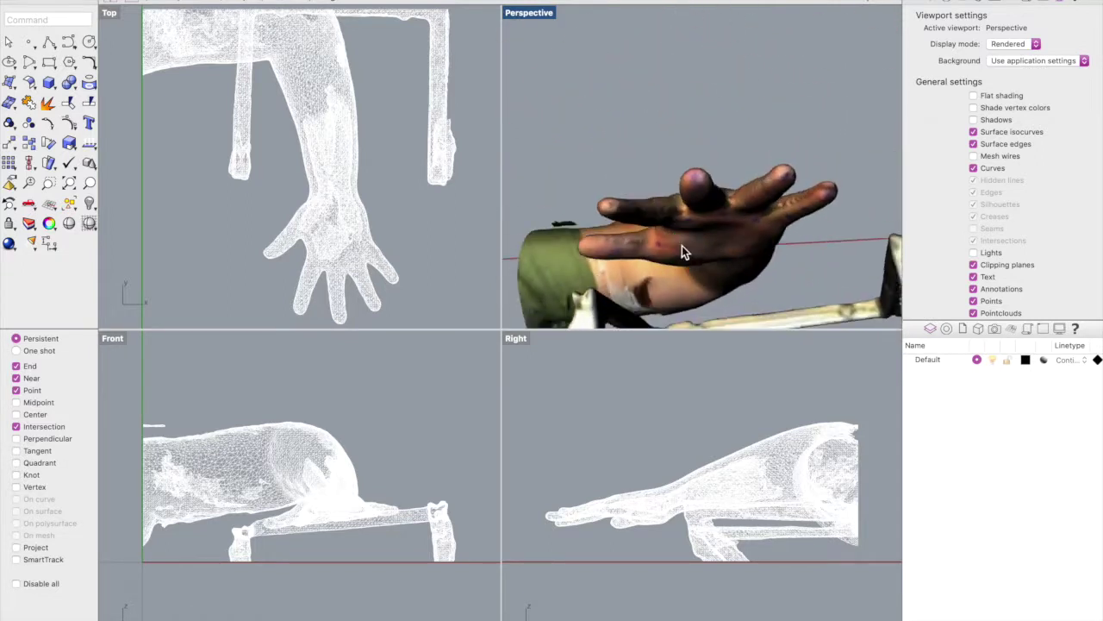
scroll(723, 201, up, 2)
scroll(722, 202, down, 3)
scroll(723, 202, up, 6)
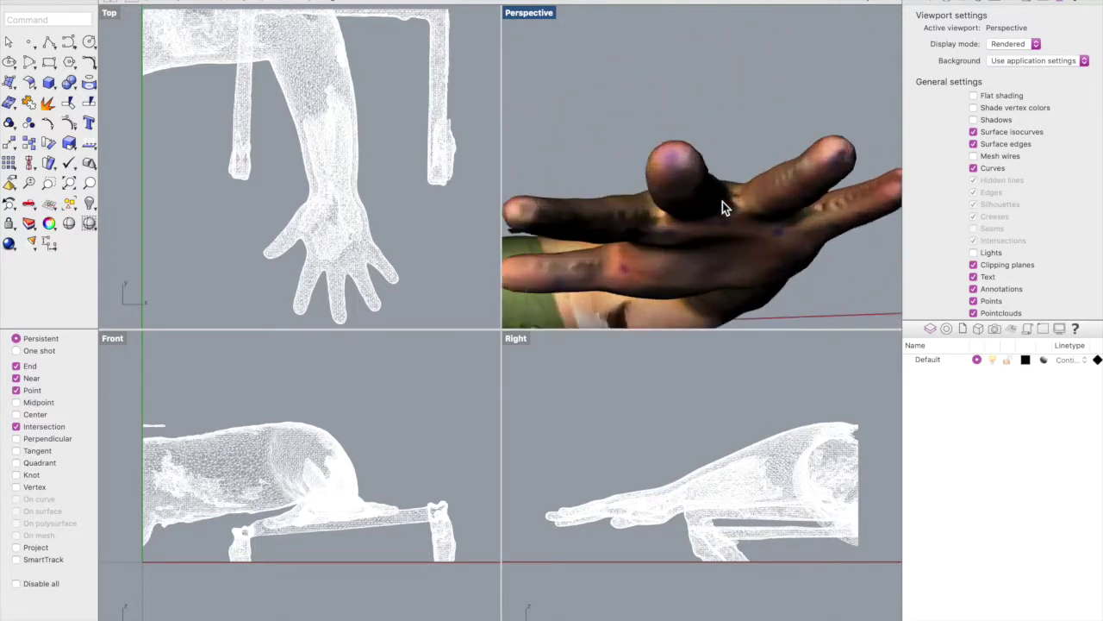
right_drag(722, 201, 568, 310)
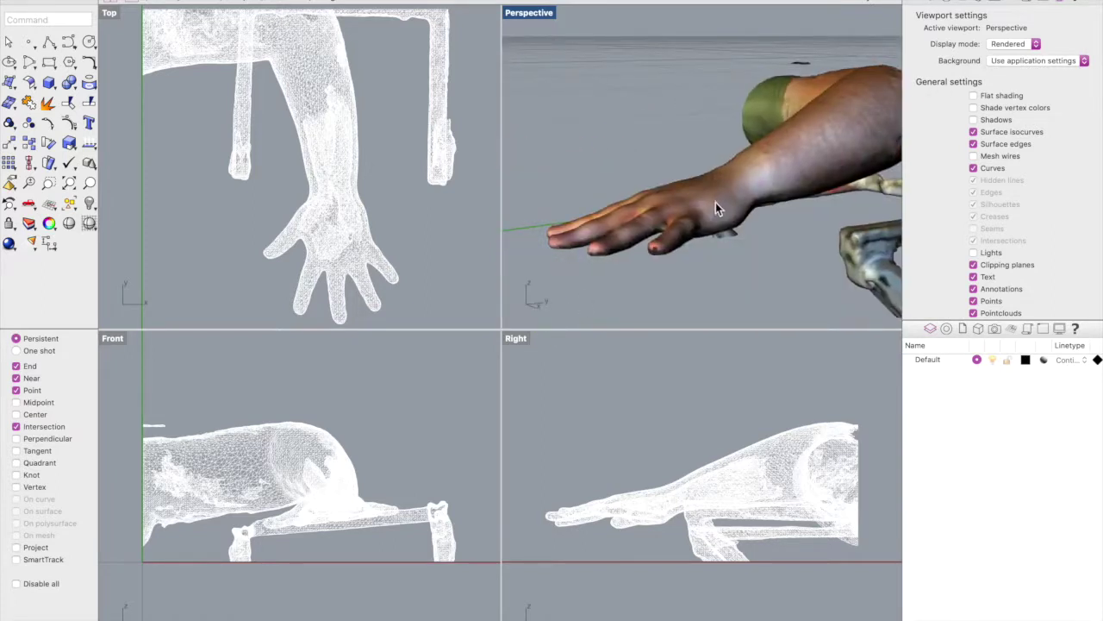
click(1017, 47)
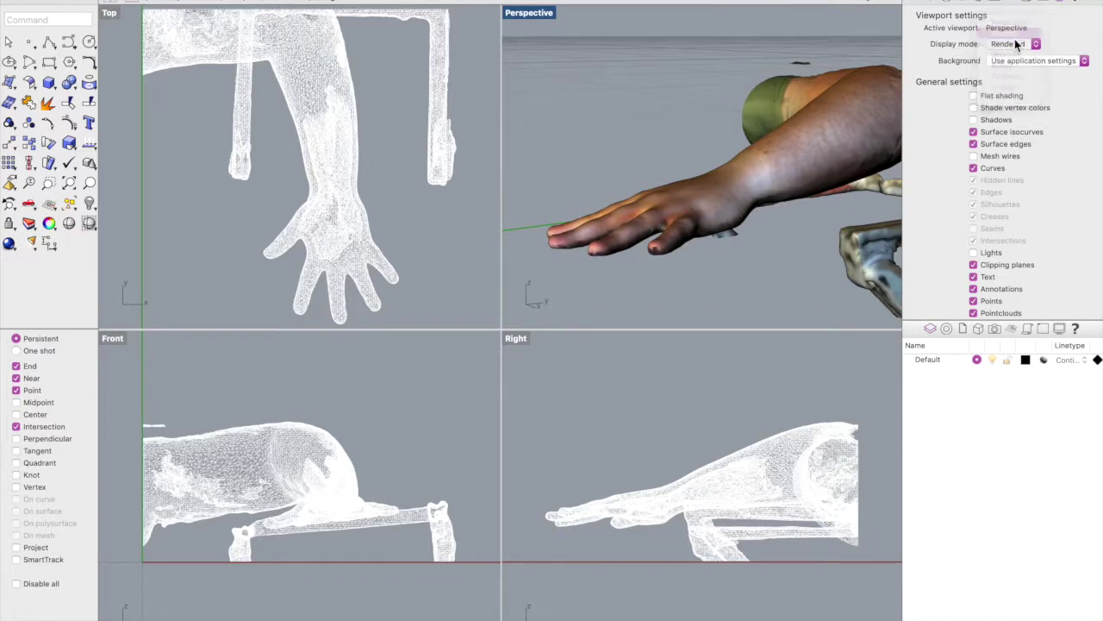
click(1006, 32)
Step: Separate the whole scan mesh into its unconnected pieces with SplitDisjointMesh
click(726, 208)
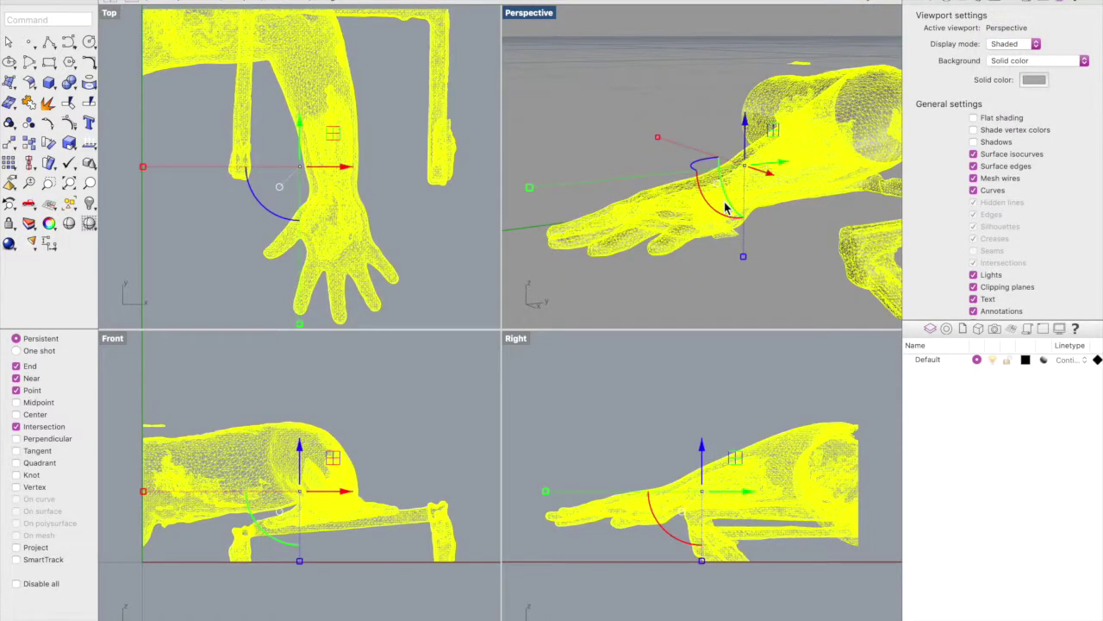
text(split)
key(Down)
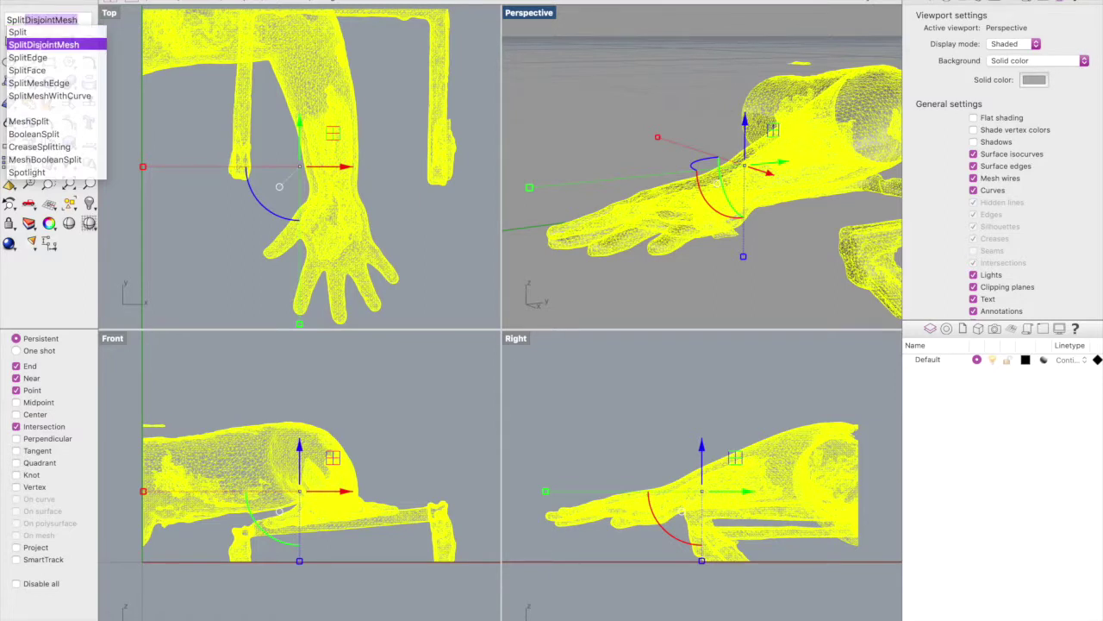
key(Return)
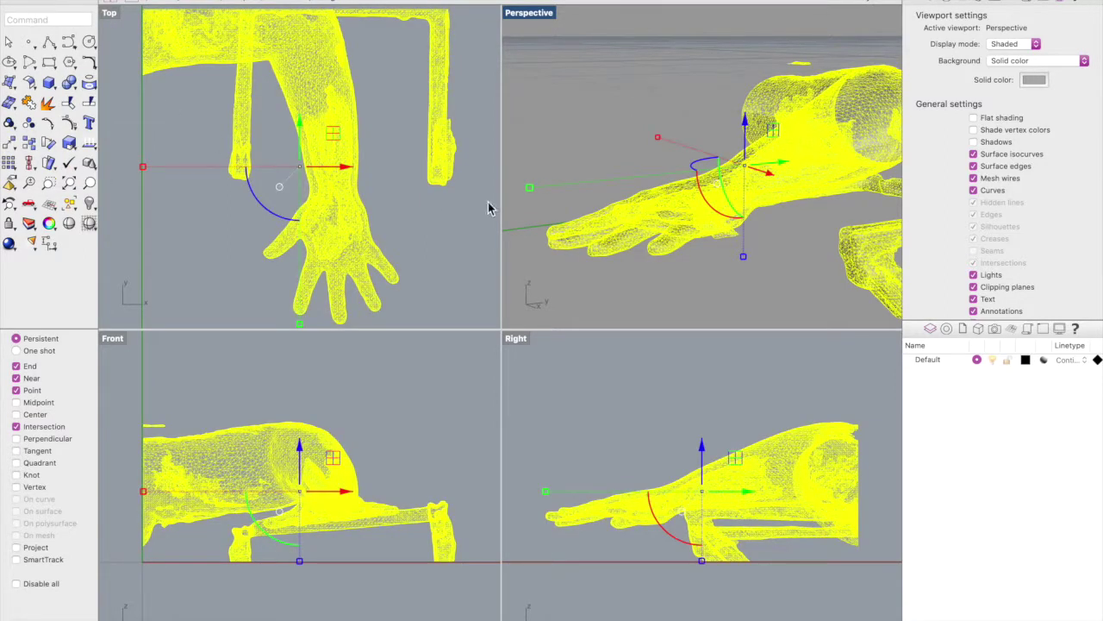
Step: Enlarge the perspective viewport and delete the chair frame piece below the arm mesh
scroll(754, 232, down, 5)
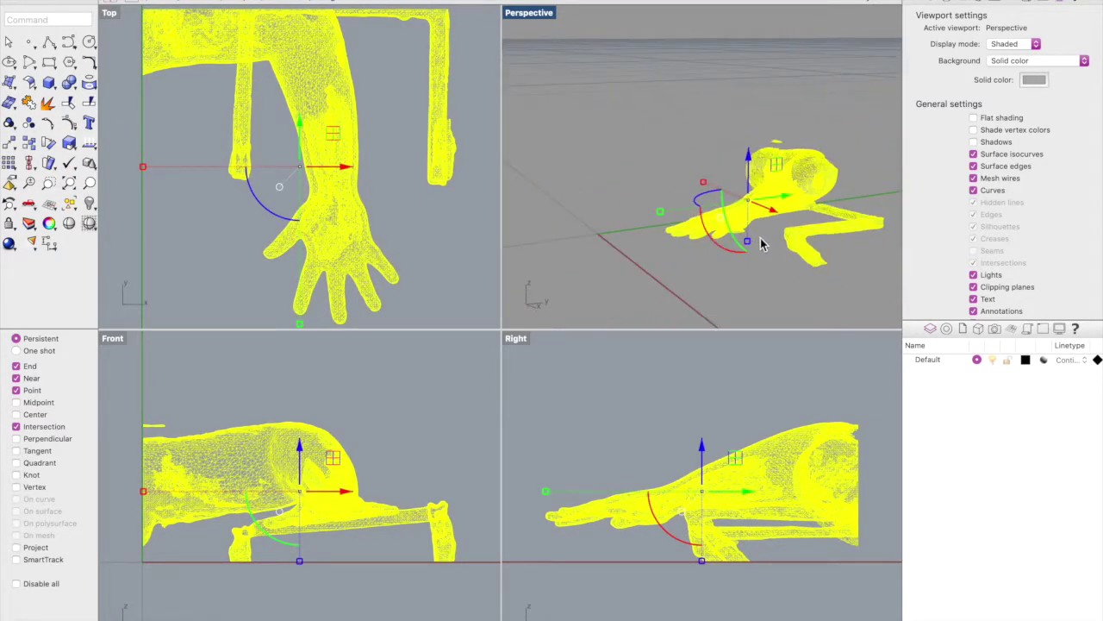
double_click(528, 14)
shift+right_drag(634, 416, 423, 295)
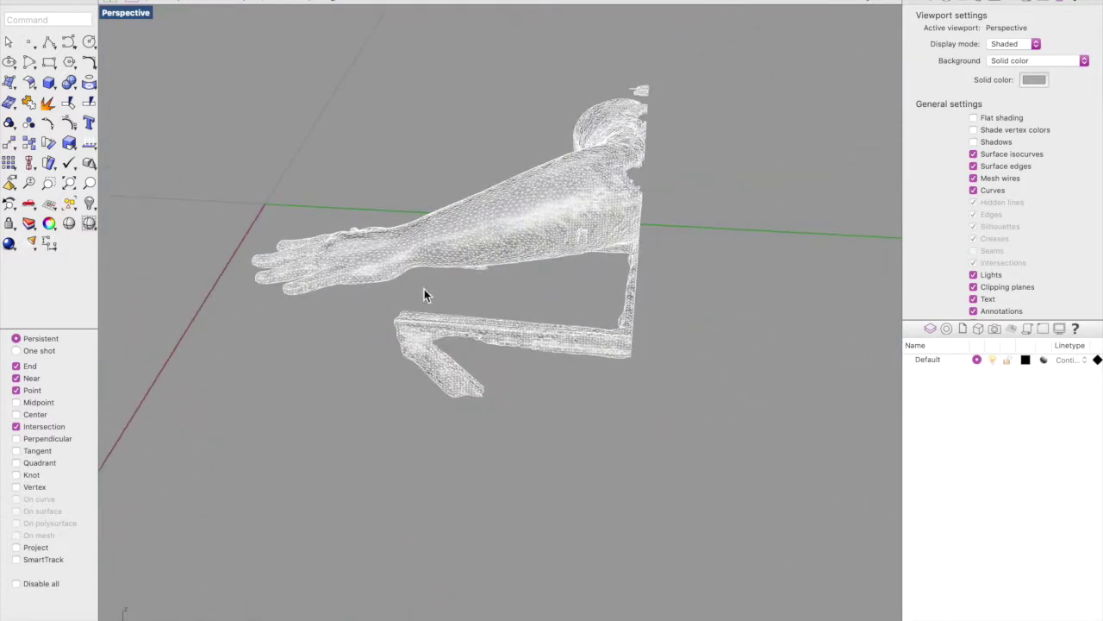
click(542, 345)
right_drag(778, 315, 530, 243)
key(Delete)
Step: Delete the loose mesh fragments around the upper end of the arm, keeping the arm itself
click(528, 244)
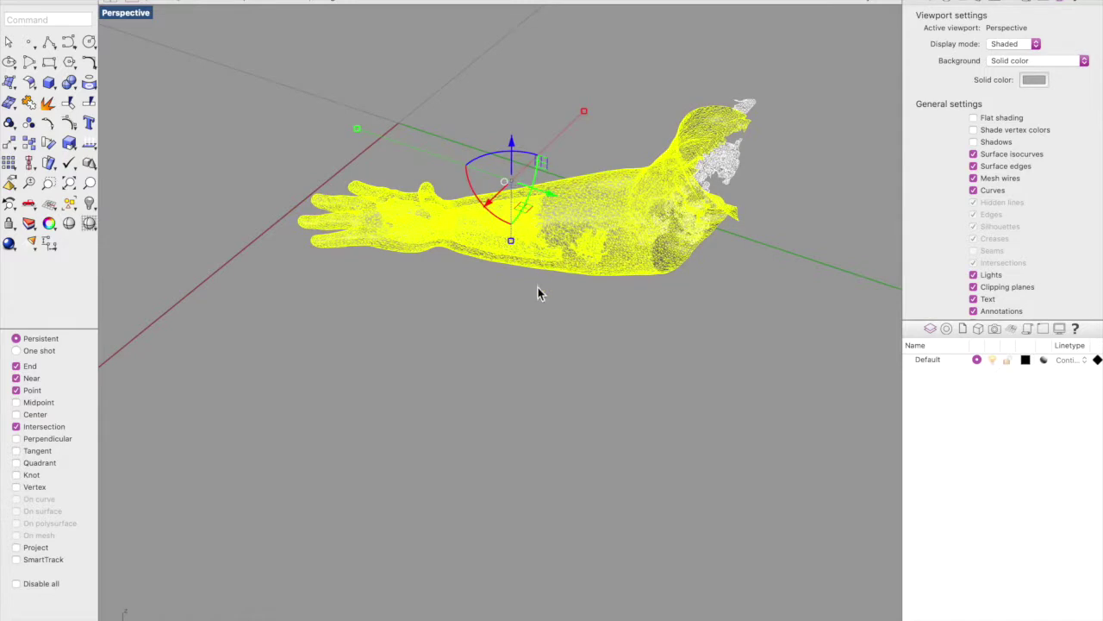
right_drag(517, 291, 455, 168)
drag(483, 170, 257, 125)
scroll(379, 129, down, 8)
right_drag(383, 130, 380, 80)
click(429, 147)
drag(452, 157, 575, 276)
key(Delete)
Step: Find and clear the tiny stray mesh fragment left beyond the cut end of the arm
key(super+a)
scroll(571, 277, up, 3)
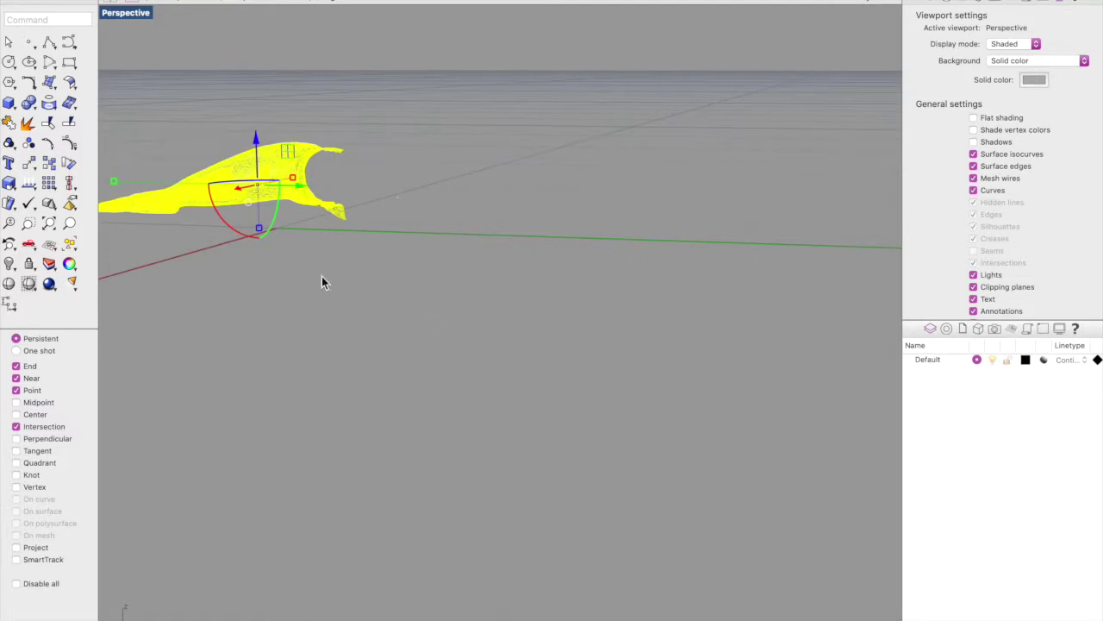
click(296, 250)
click(252, 180)
right_drag(238, 215, 265, 220)
click(323, 156)
click(353, 206)
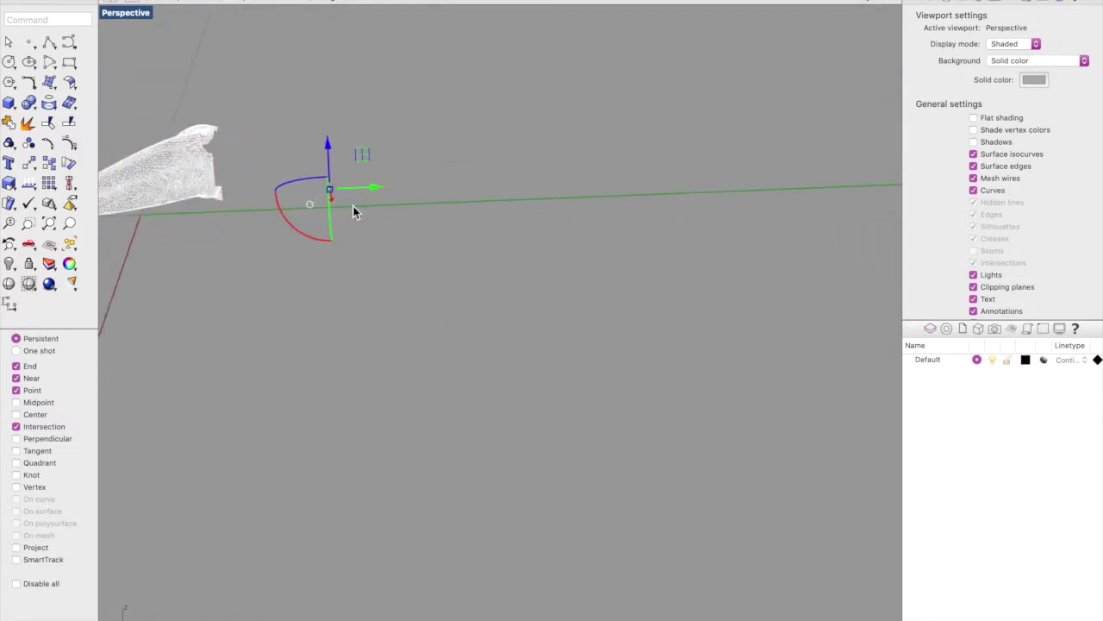
drag(202, 207, 212, 259)
right_drag(212, 259, 461, 262)
drag(428, 288, 642, 266)
right_drag(589, 272, 579, 305)
key(Escape)
right_drag(591, 389, 551, 341)
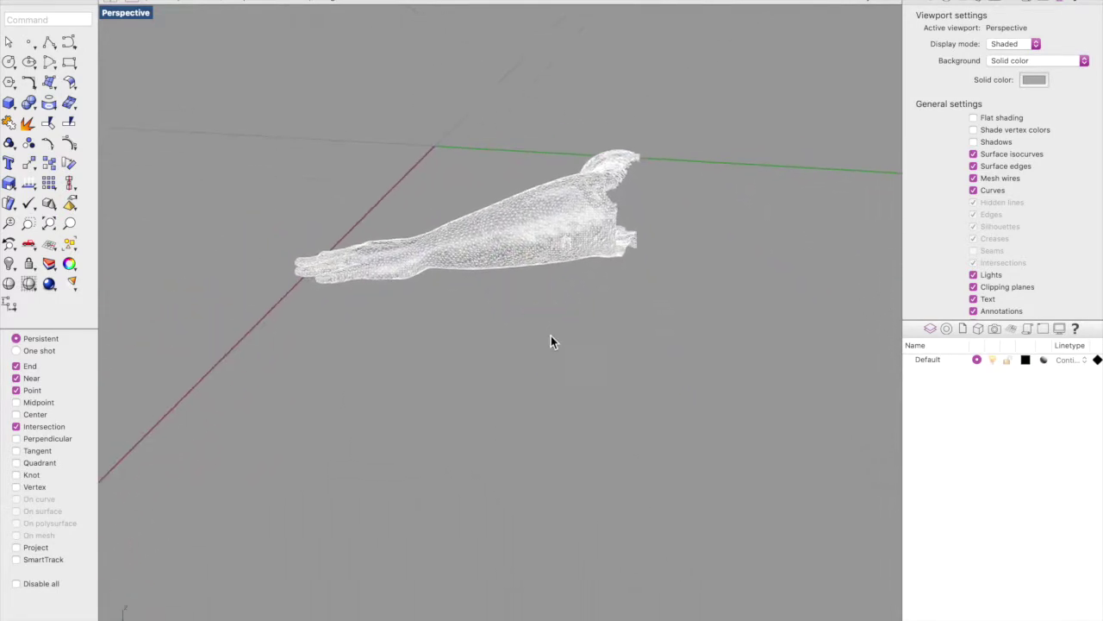
Step: Scale the arm mesh by a factor of 1000 in the X direction
double_click(123, 17)
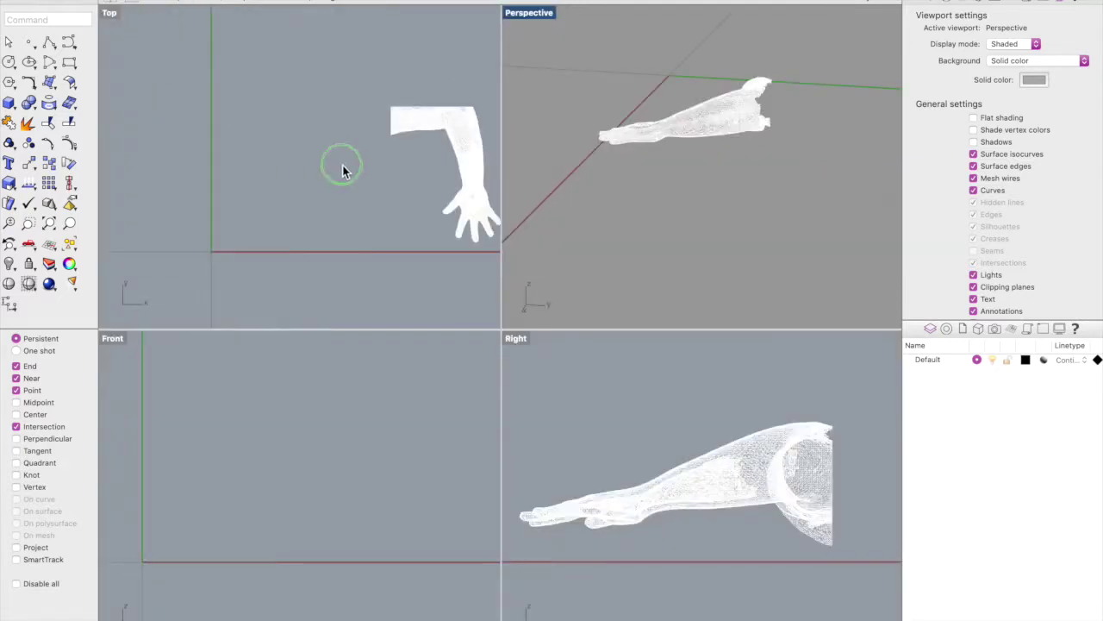
right_drag(342, 165, 293, 176)
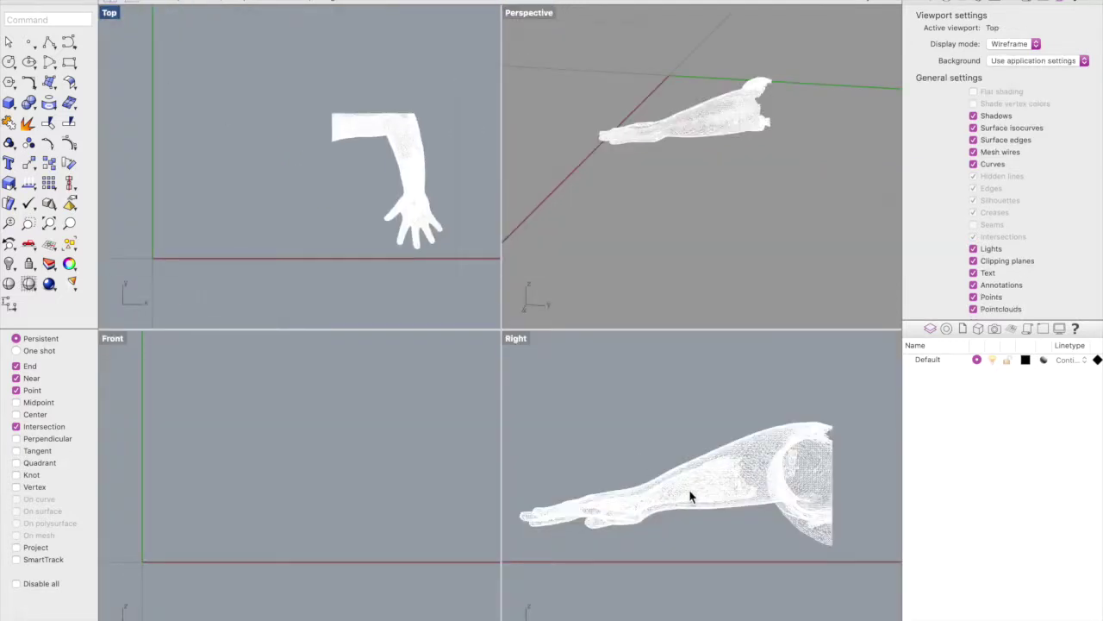
click(674, 200)
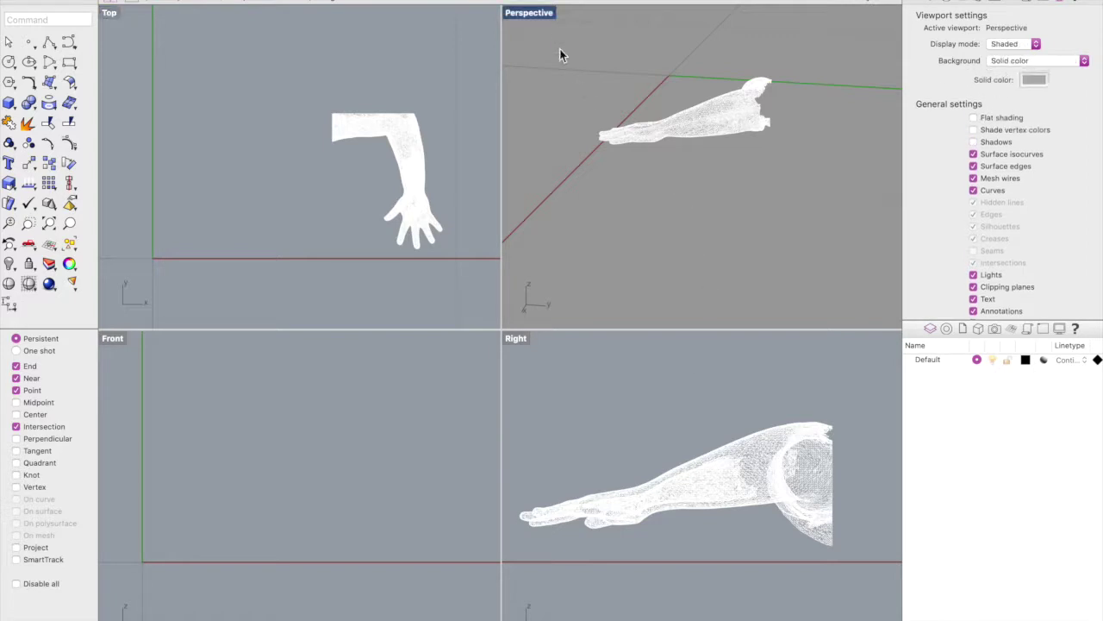
double_click(544, 15)
scroll(468, 333, down, 3)
click(468, 316)
scroll(469, 316, up, 2)
click(486, 276)
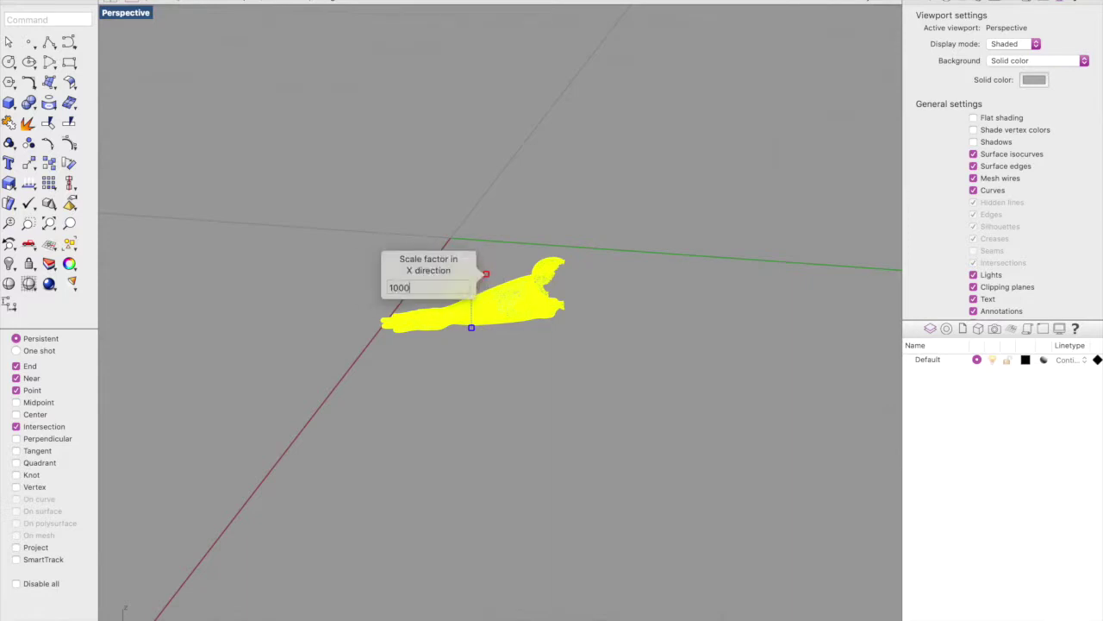
text(1000)
key(Return)
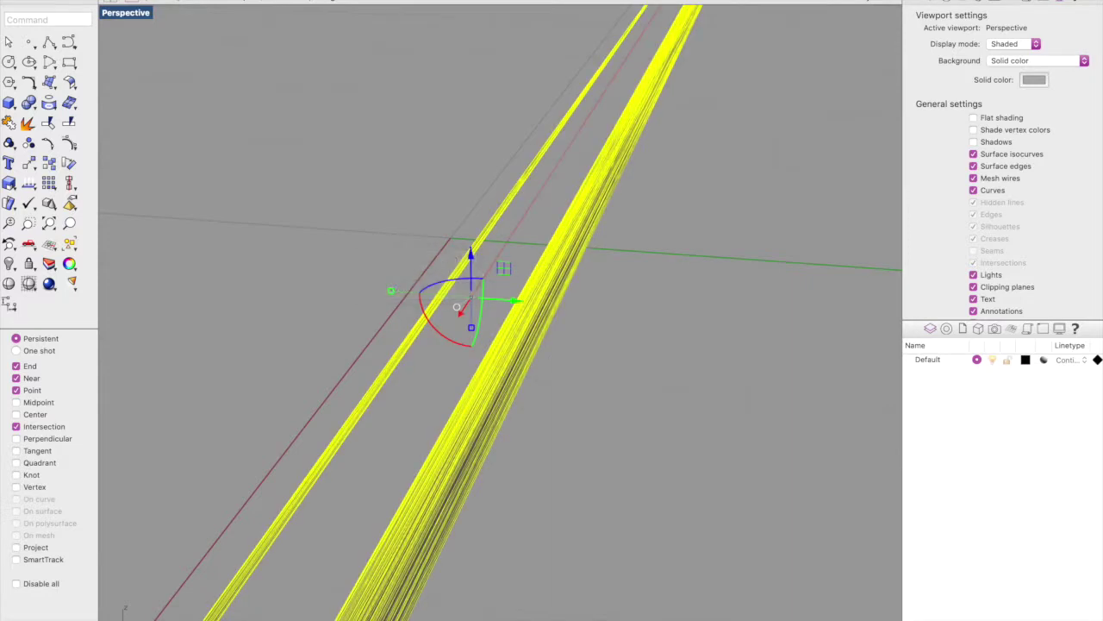
Step: Scale the arm mesh by a factor of 1000 in both the Y and Z directions
click(394, 293)
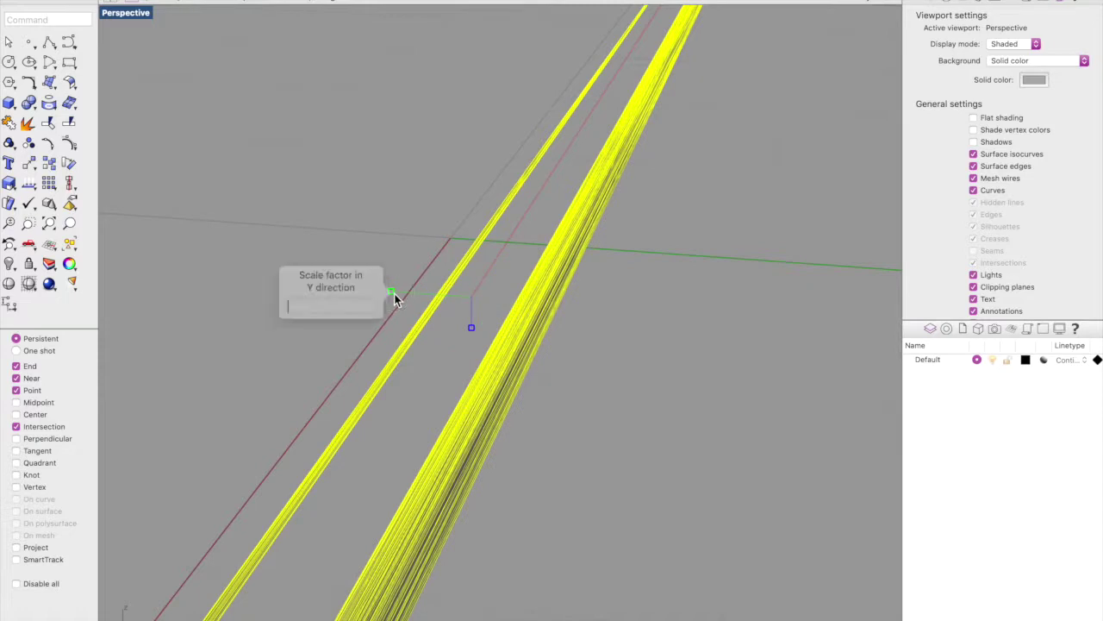
text(1000)
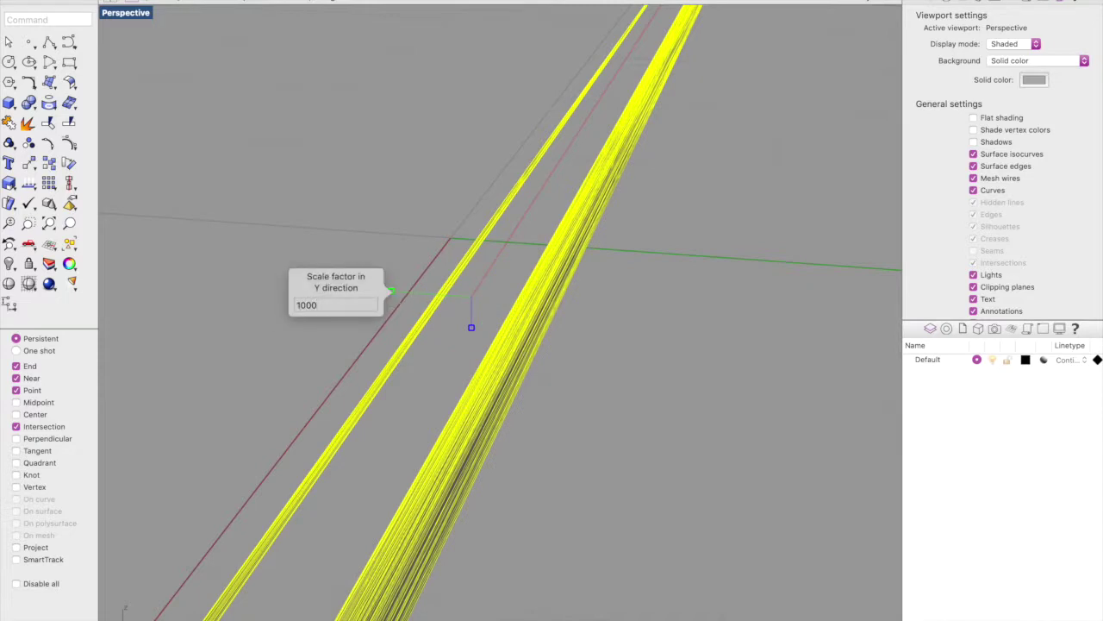
key(Return)
click(478, 330)
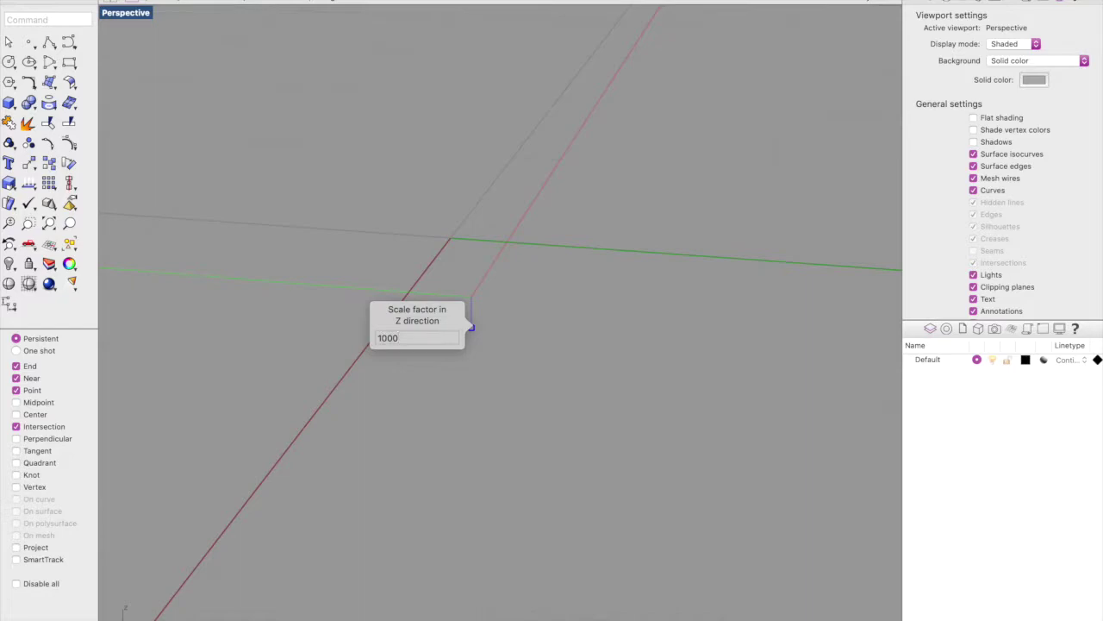
key(Return)
Step: Deselect the scaled arm mesh and examine its size and shape against the construction grid
scroll(472, 342, down, 6)
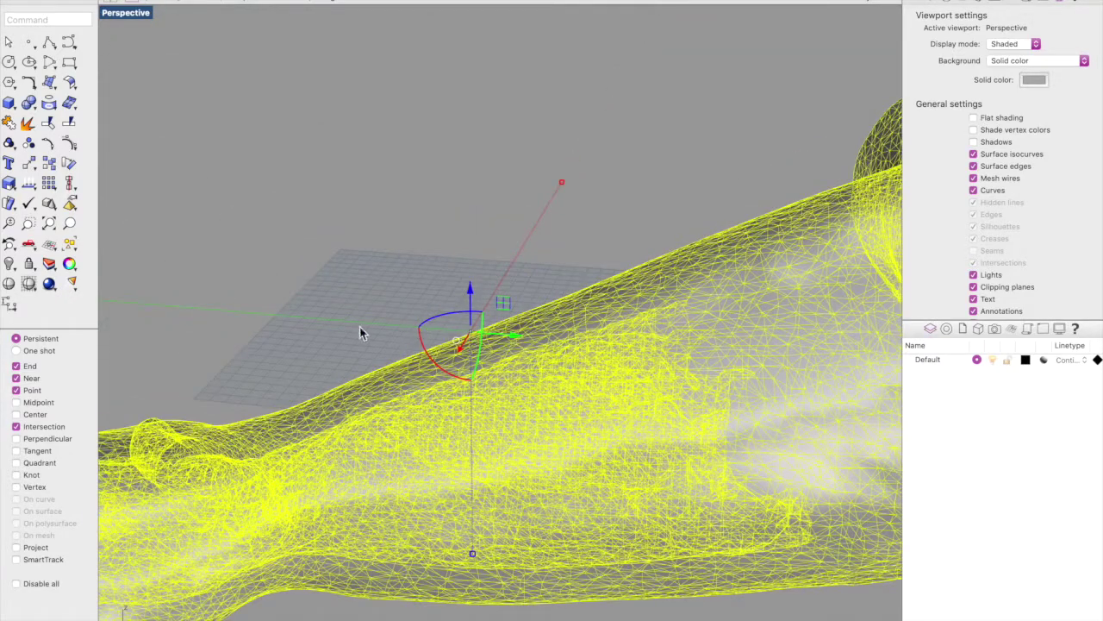
click(395, 330)
drag(434, 402, 642, 319)
click(379, 265)
scroll(378, 265, down, 5)
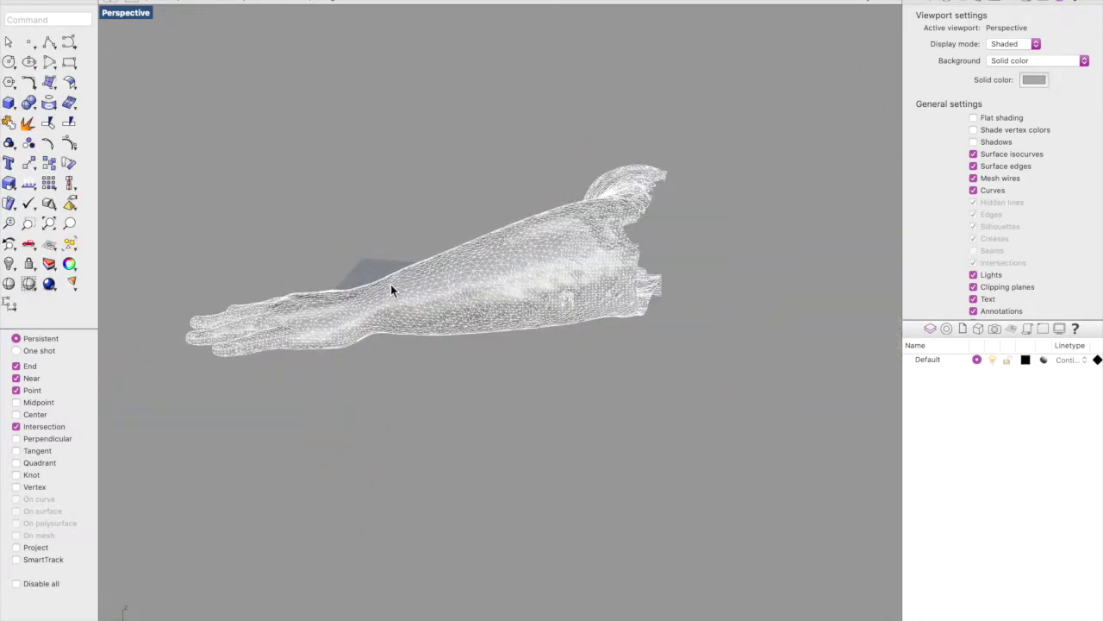
scroll(393, 278, down, 4)
scroll(393, 278, up, 6)
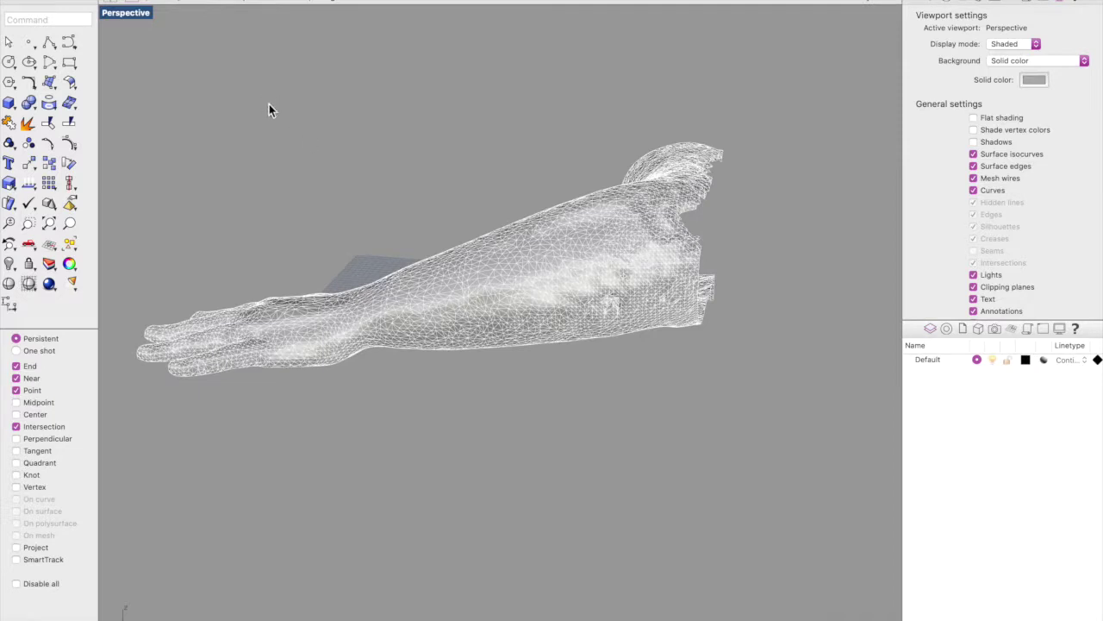
right_drag(363, 283, 465, 258)
Step: Move the arm mesh in the front and right views so the palm sits over the origin just above the grid baseline
double_click(121, 17)
scroll(285, 277, down, 10)
scroll(286, 278, up, 6)
right_drag(285, 277, 298, 131)
scroll(302, 403, up, 10)
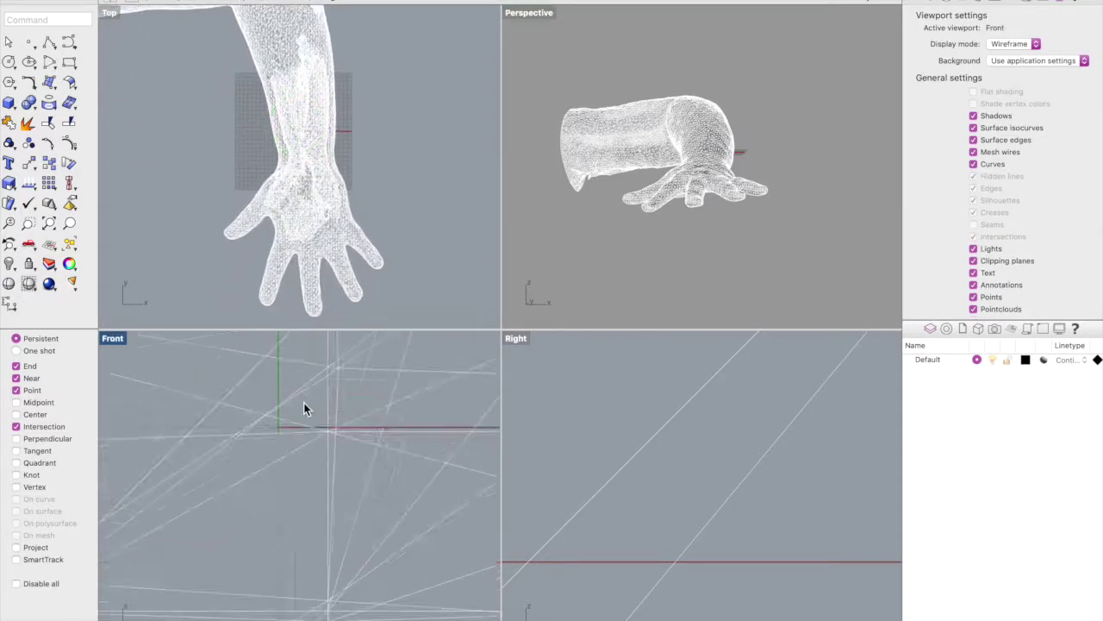
drag(302, 418, 259, 311)
drag(333, 379, 310, 381)
click(329, 418)
scroll(653, 461, down, 5)
scroll(653, 460, up, 5)
drag(561, 409, 714, 402)
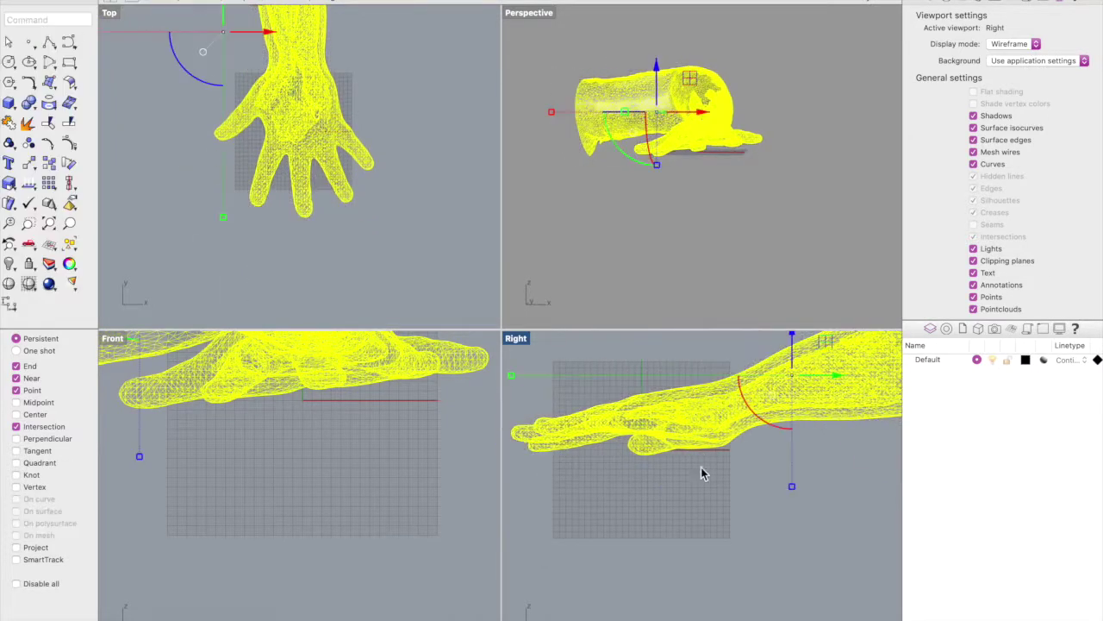
click(701, 467)
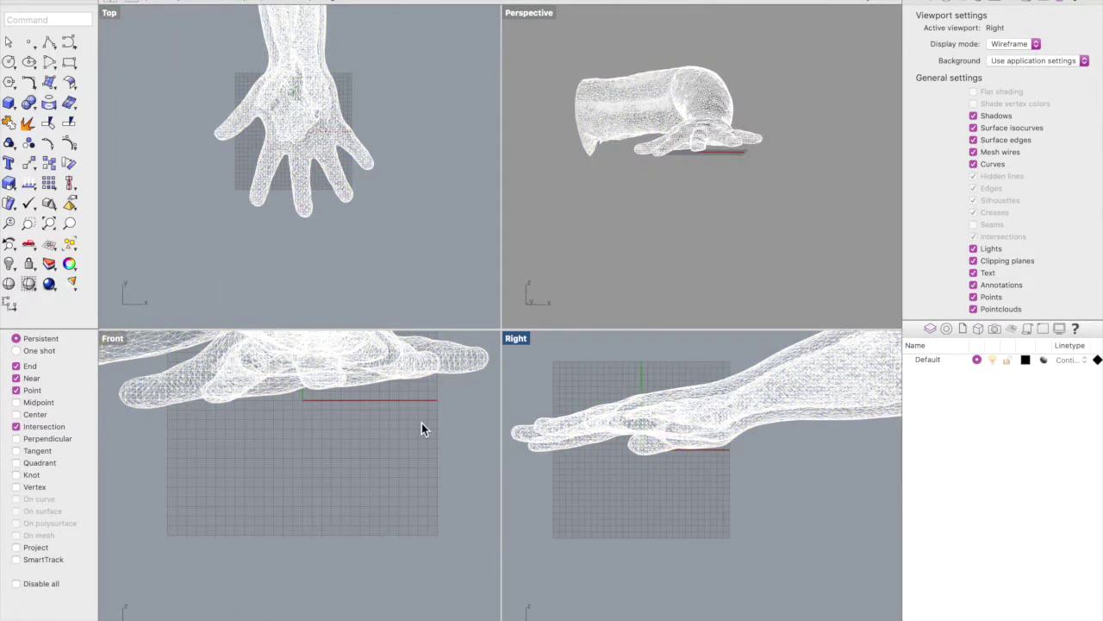
Step: Turn off the Point object snap, tilt the arm slightly in the front view to level the hand, and raise it onto the baseline
right_drag(423, 425, 424, 522)
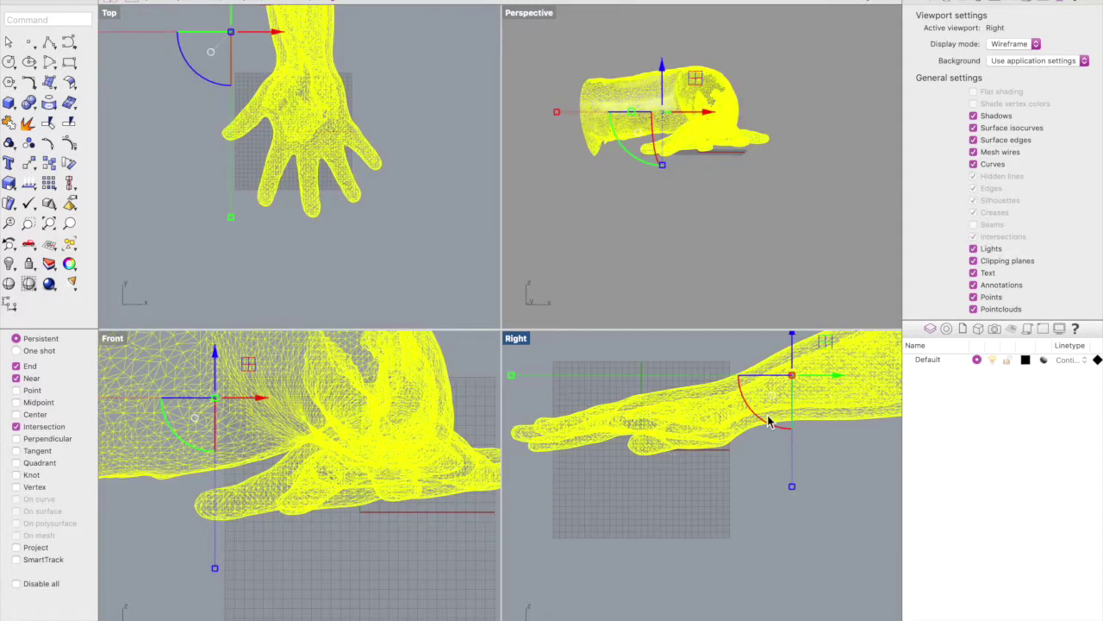
drag(769, 428, 748, 437)
click(389, 480)
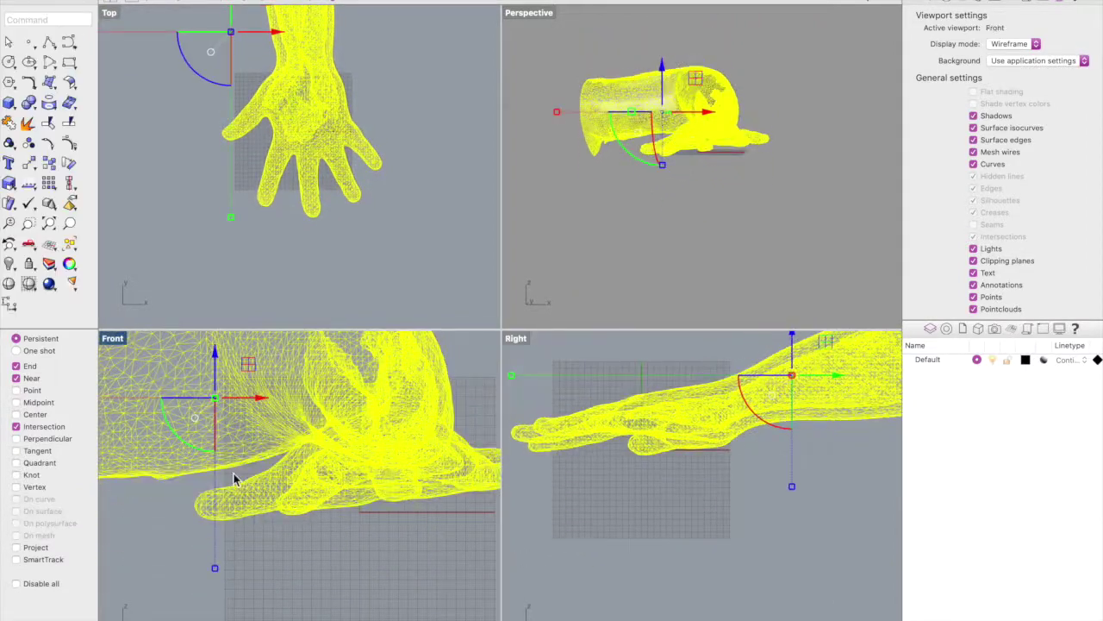
drag(207, 453, 199, 446)
drag(373, 509, 379, 487)
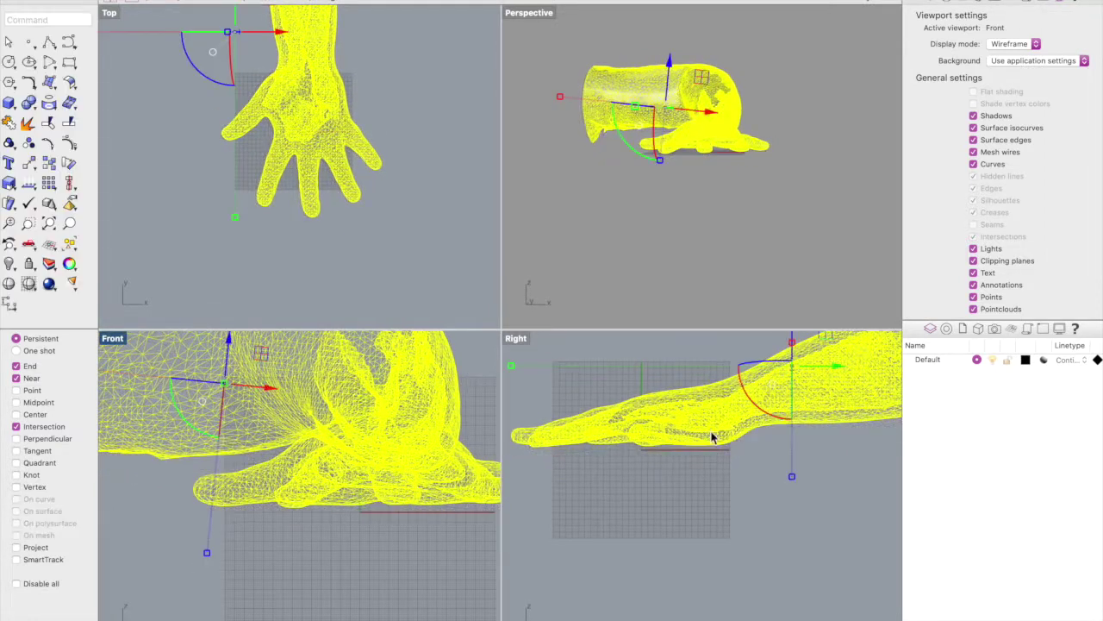
Step: Rotate the arm upright in the right view so the fingers point up, and move its wrist near the origin
drag(775, 420, 741, 316)
right_drag(668, 446, 659, 518)
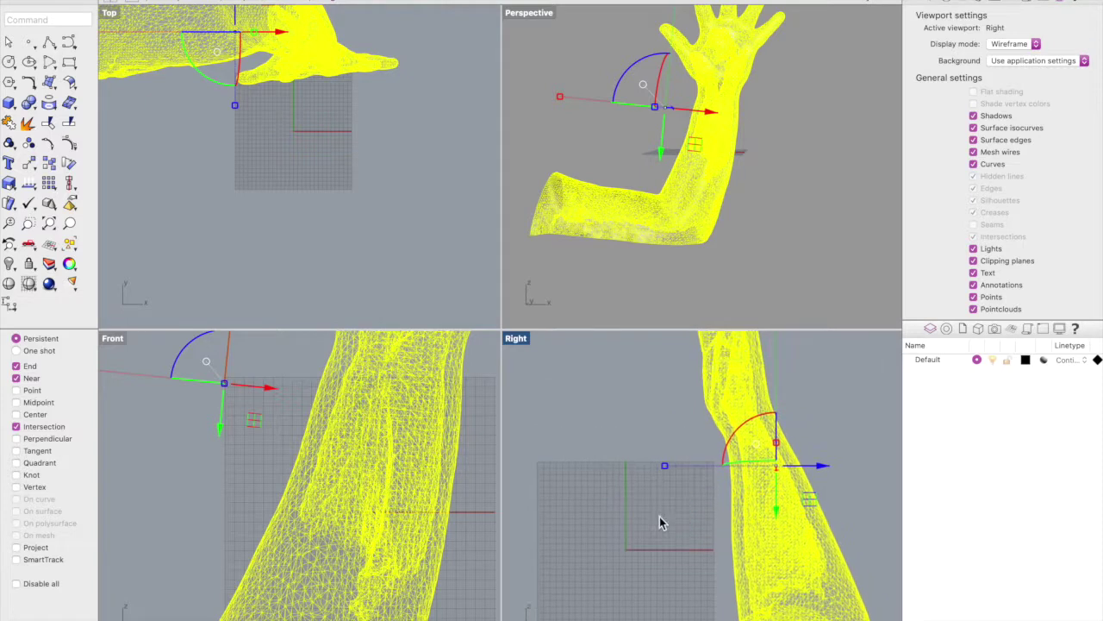
drag(768, 435, 677, 521)
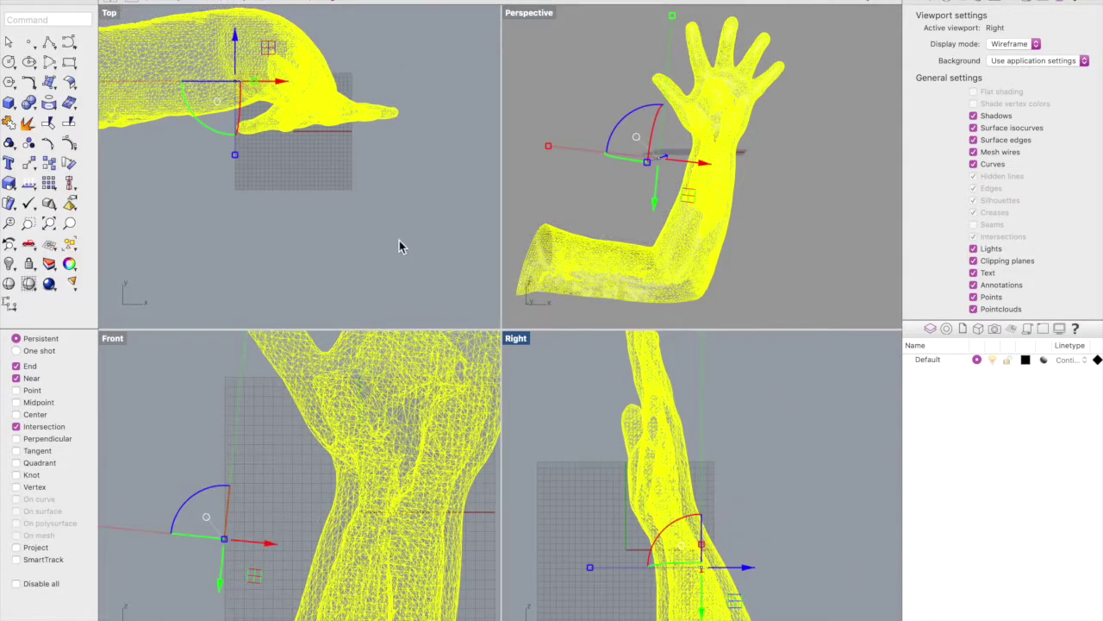
Step: Rotate the upright arm slightly in the front view so the forearm and wrist stand vertical
mouse_move(738, 239)
right_down()
mouse_move(598, 204)
mouse_move(531, 234)
mouse_move(543, 247)
mouse_move(543, 234)
right_up()
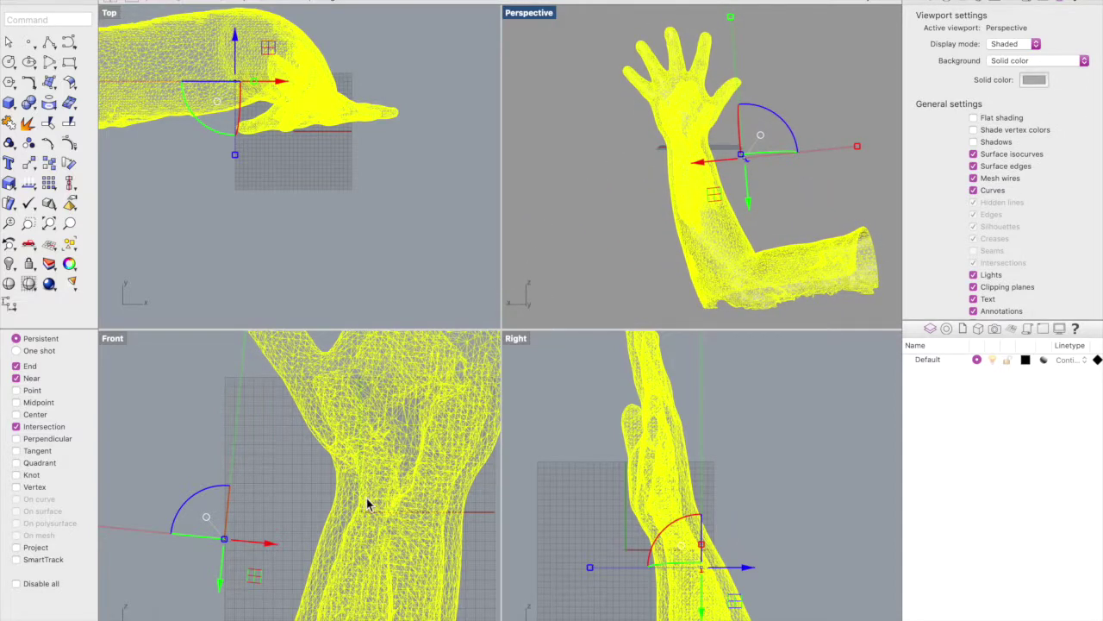
scroll(368, 499, down, 13)
scroll(367, 499, up, 8)
drag(264, 483, 261, 489)
scroll(349, 487, down, 3)
scroll(349, 487, up, 5)
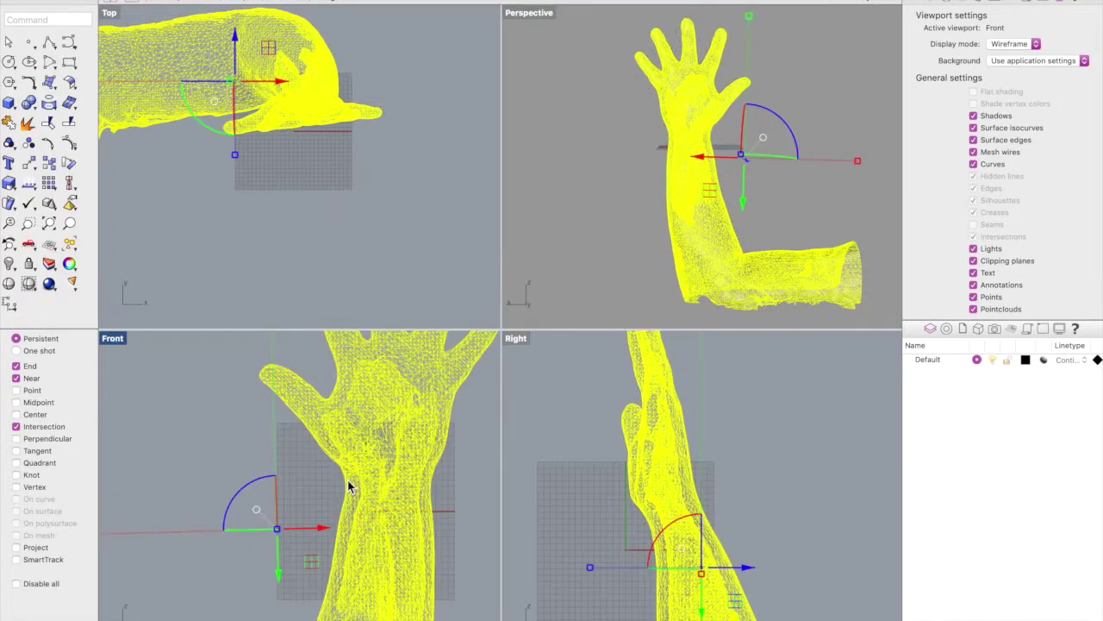
scroll(349, 487, up, 2)
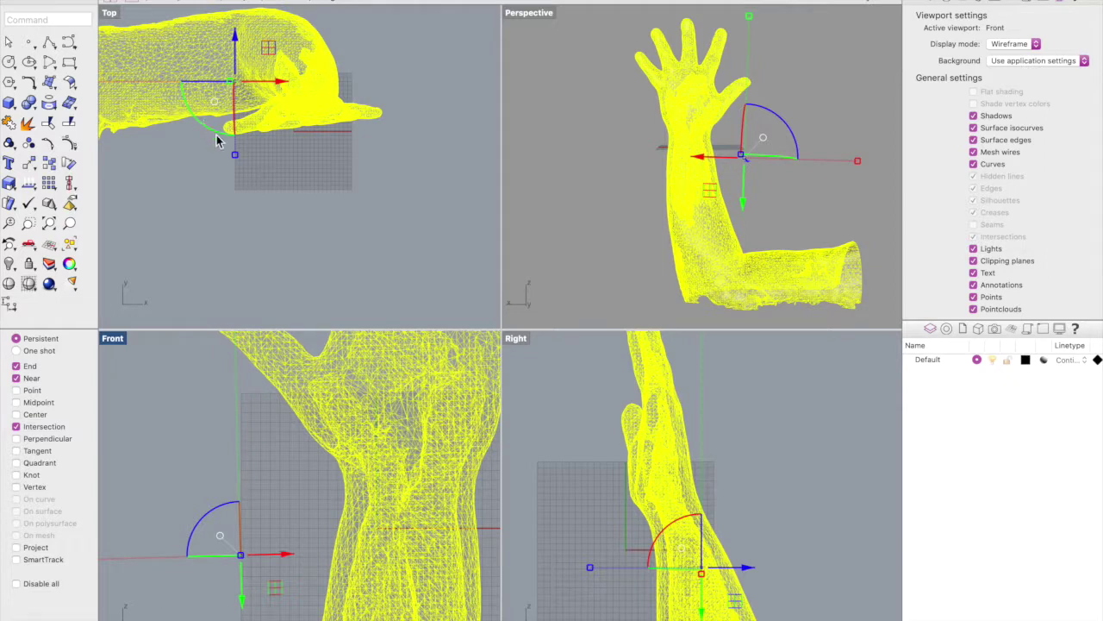
Step: Rotate the arm mesh slightly in the top view and lower it a little in the front view to refine its alignment
drag(207, 135, 204, 135)
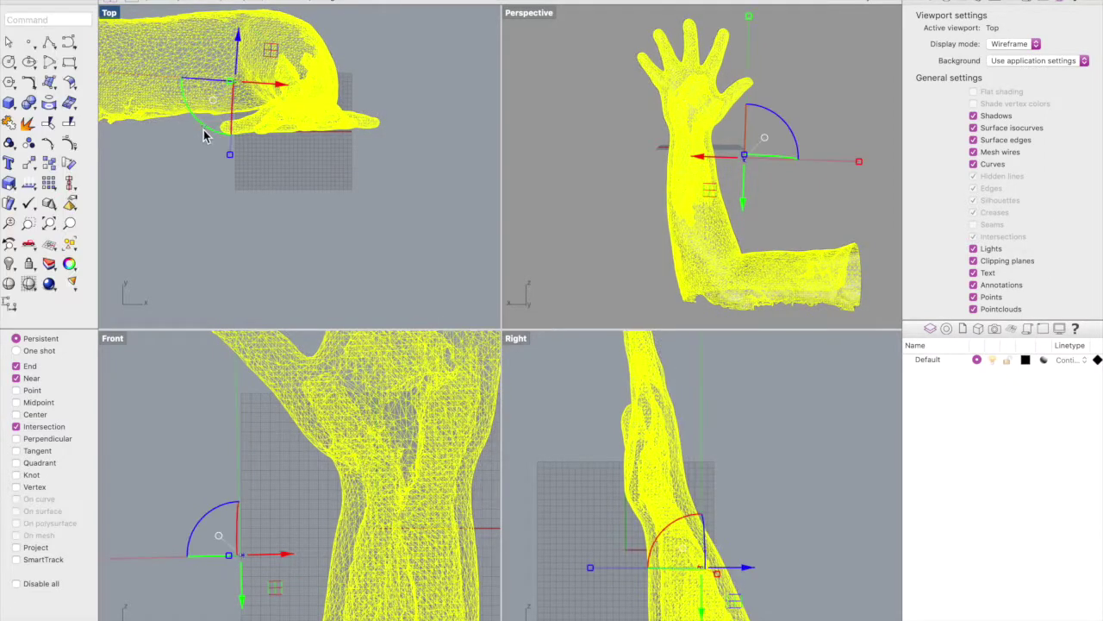
click(301, 469)
scroll(298, 475, down, 4)
scroll(339, 455, up, 3)
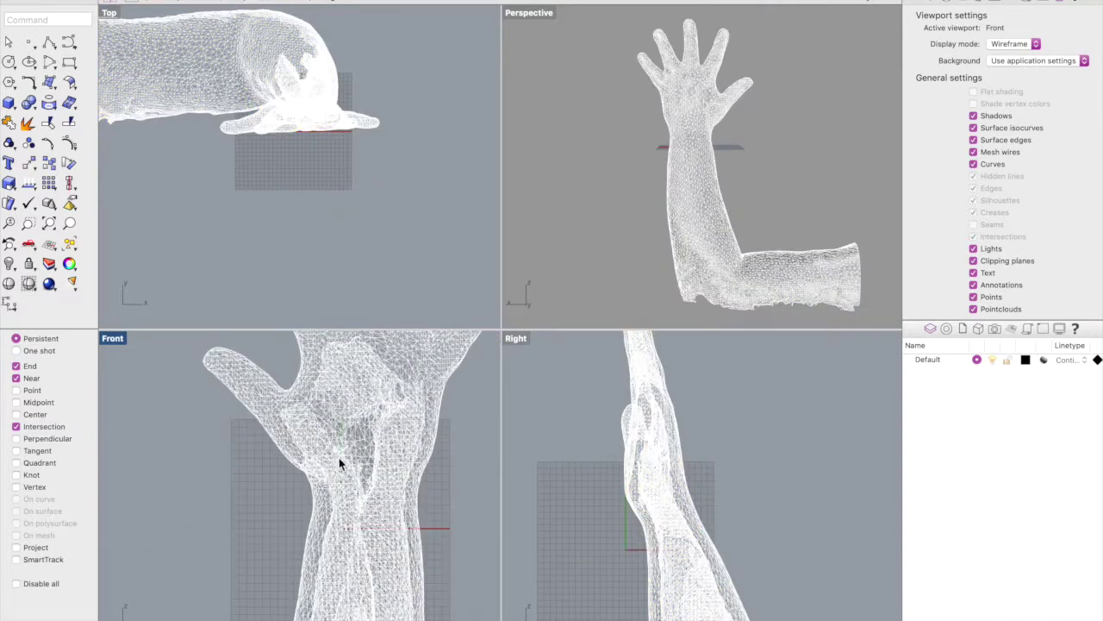
click(345, 457)
drag(358, 450, 359, 458)
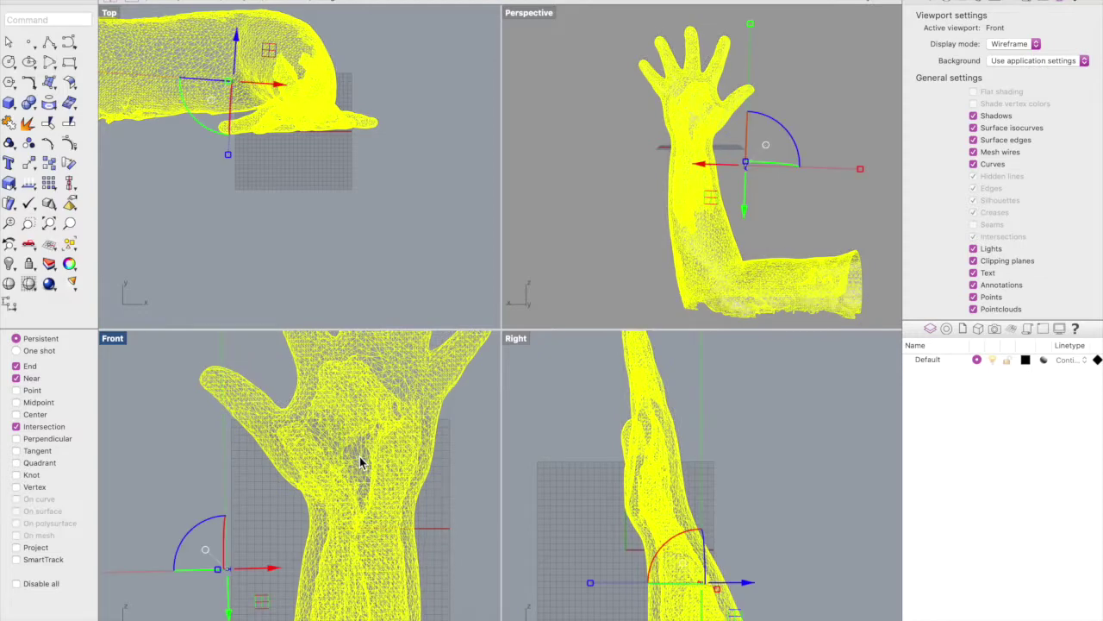
Step: Examine the arm's alignment to the origin and grid in the perspective, front and right views
click(540, 287)
mouse_move(632, 170)
right_down()
mouse_move(738, 152)
mouse_move(801, 176)
right_up()
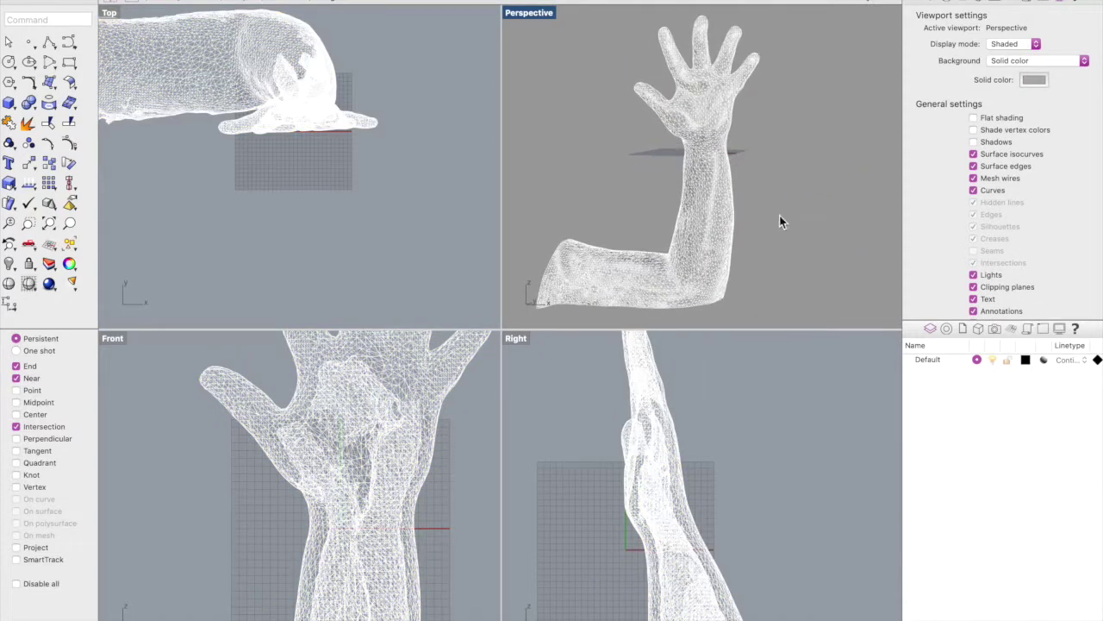
scroll(674, 465, down, 3)
scroll(668, 475, up, 5)
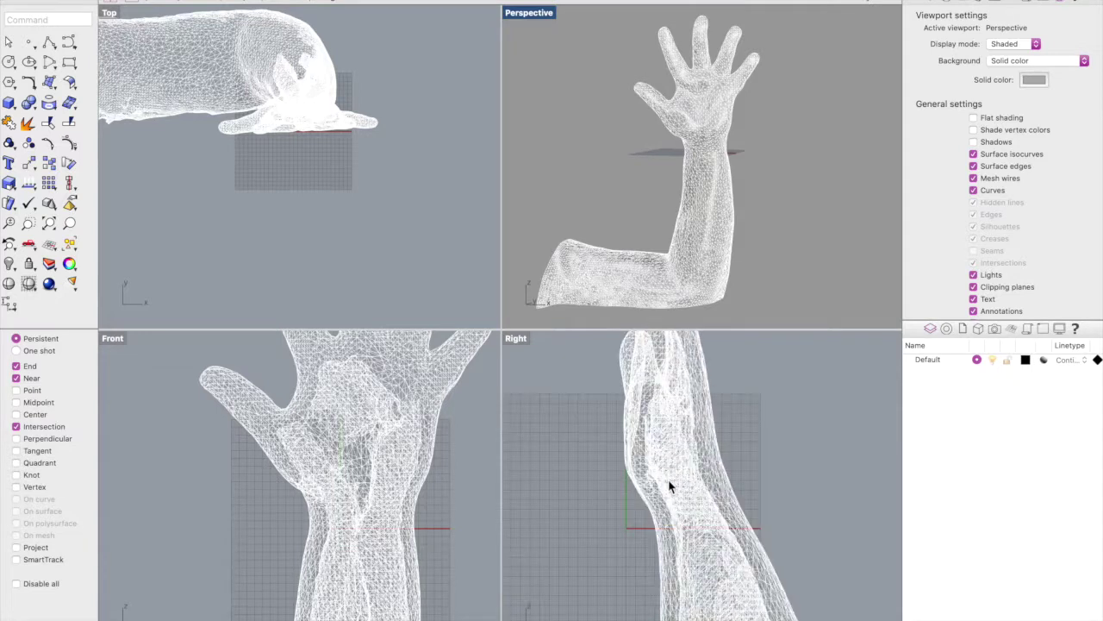
scroll(700, 595, down, 3)
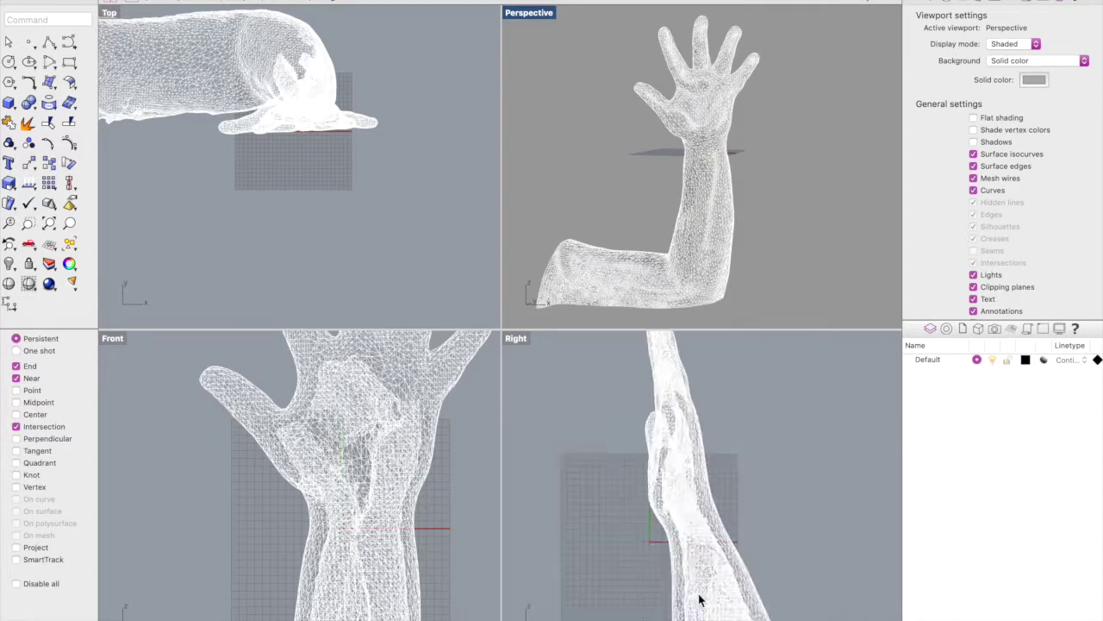
scroll(700, 601, up, 2)
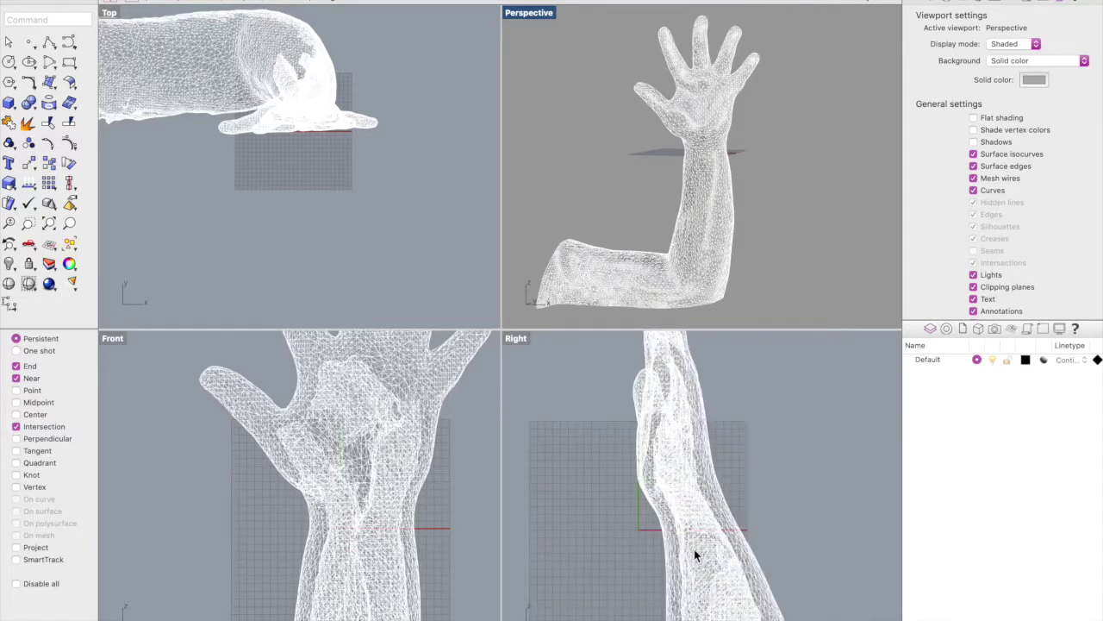
scroll(394, 484, down, 2)
right_drag(420, 470, 387, 502)
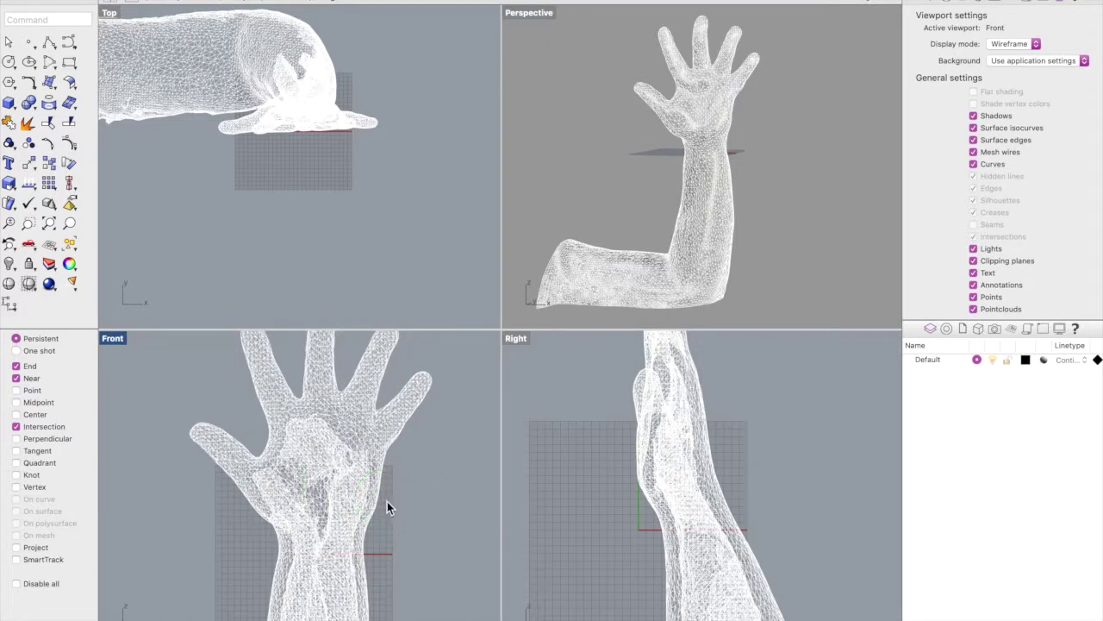
scroll(696, 509, up, 2)
right_drag(678, 494, 689, 439)
scroll(699, 534, down, 2)
scroll(699, 536, up, 2)
scroll(691, 447, up, 2)
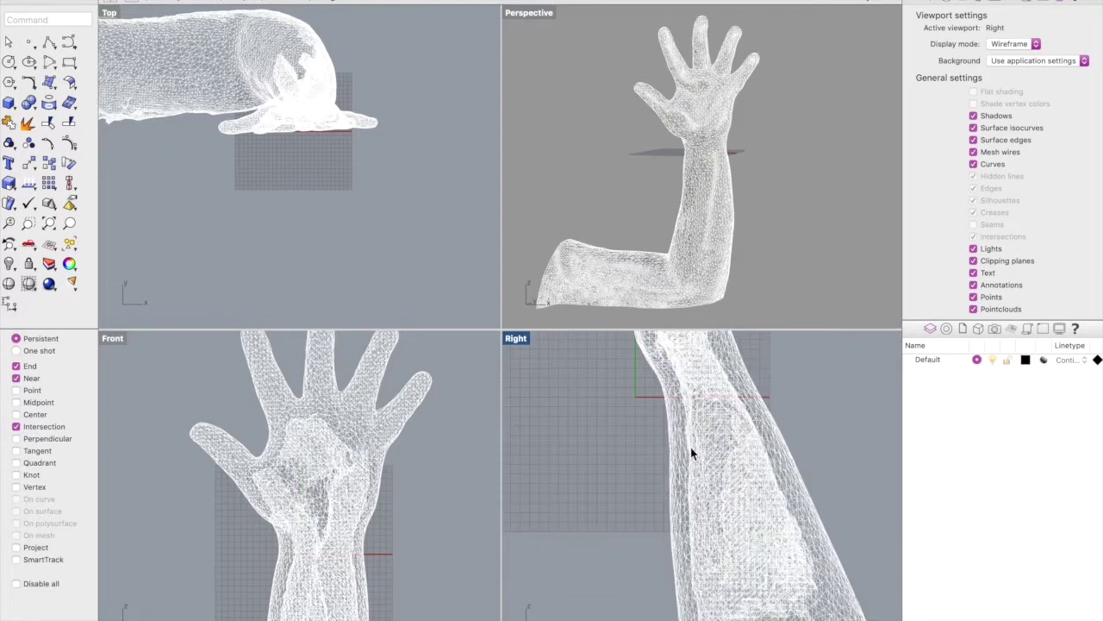
Step: Maximize the right view and draw a horizontal two-point polyline across the full width of the forearm just below the wrist
double_click(515, 338)
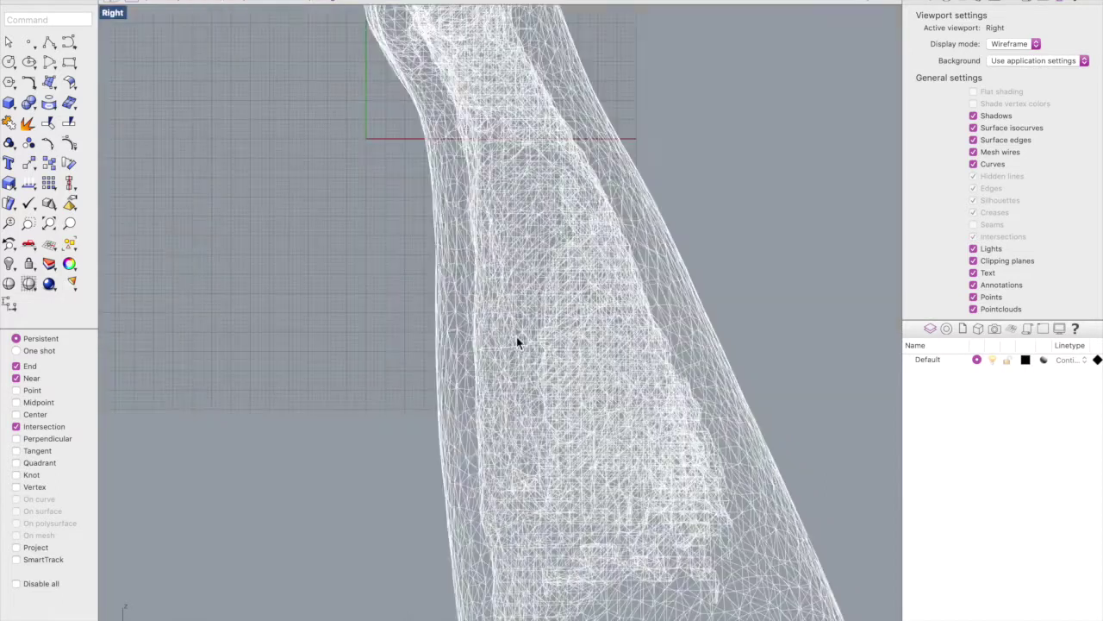
click(49, 45)
scroll(408, 336, down, 5)
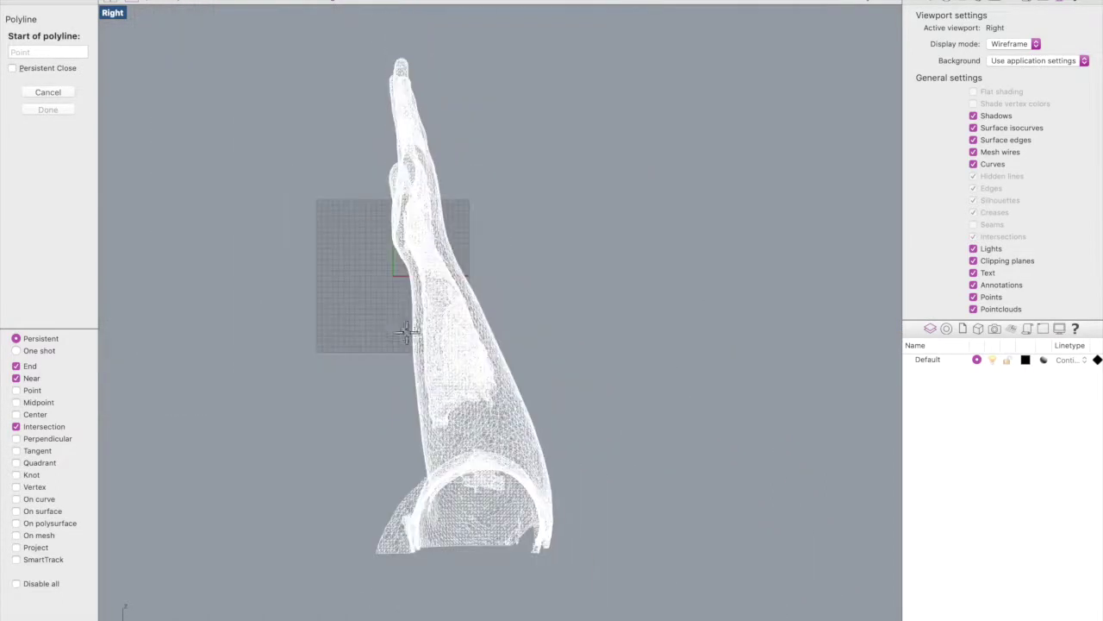
scroll(393, 315, up, 3)
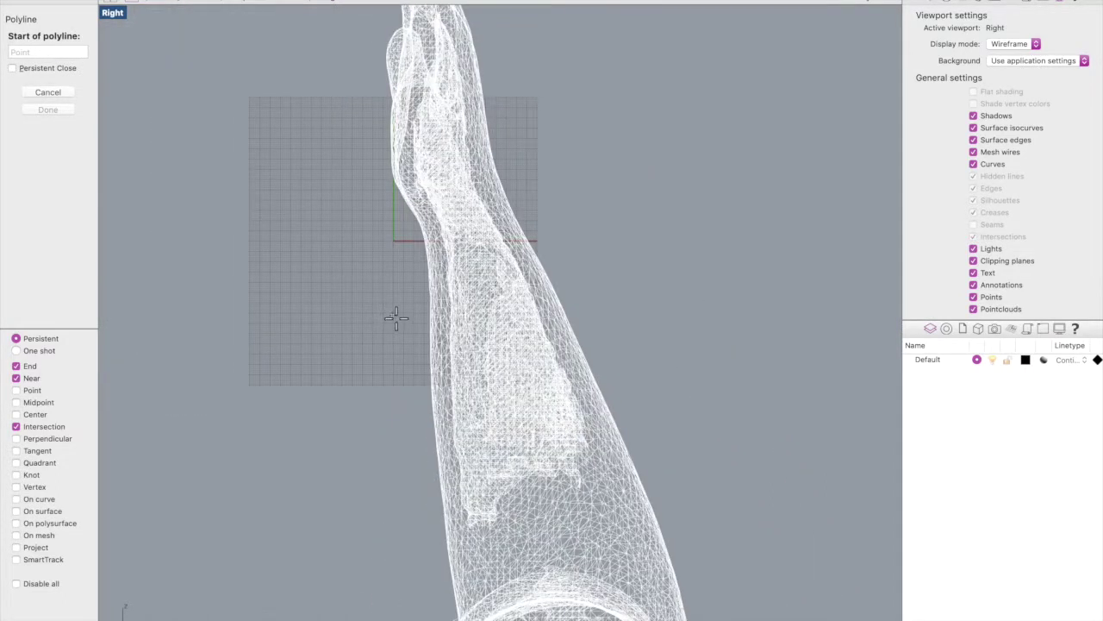
click(405, 308)
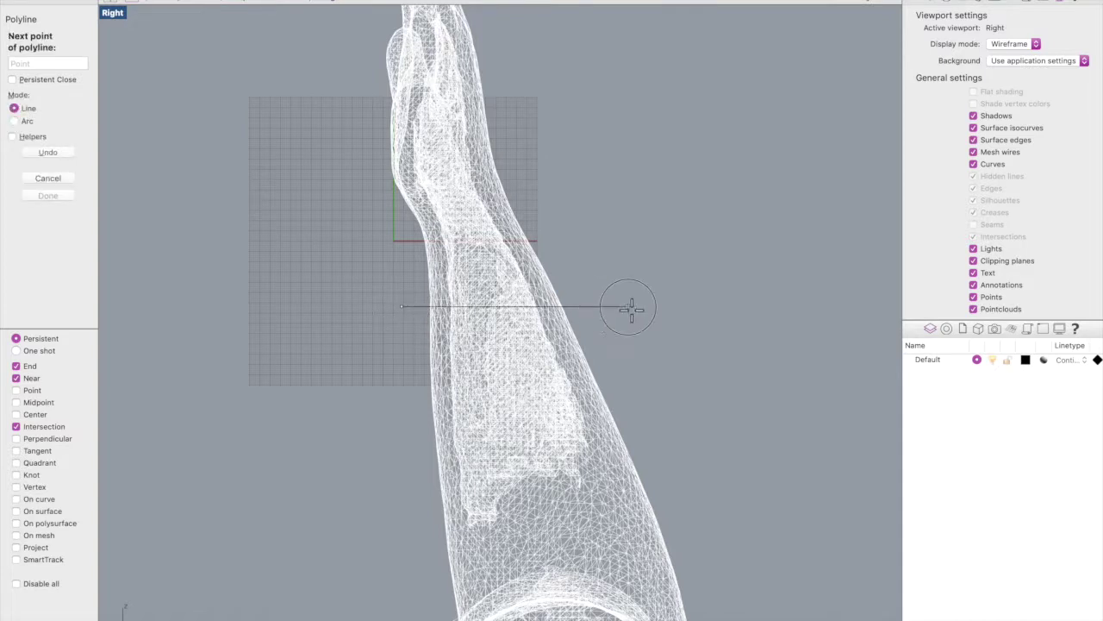
click(583, 306)
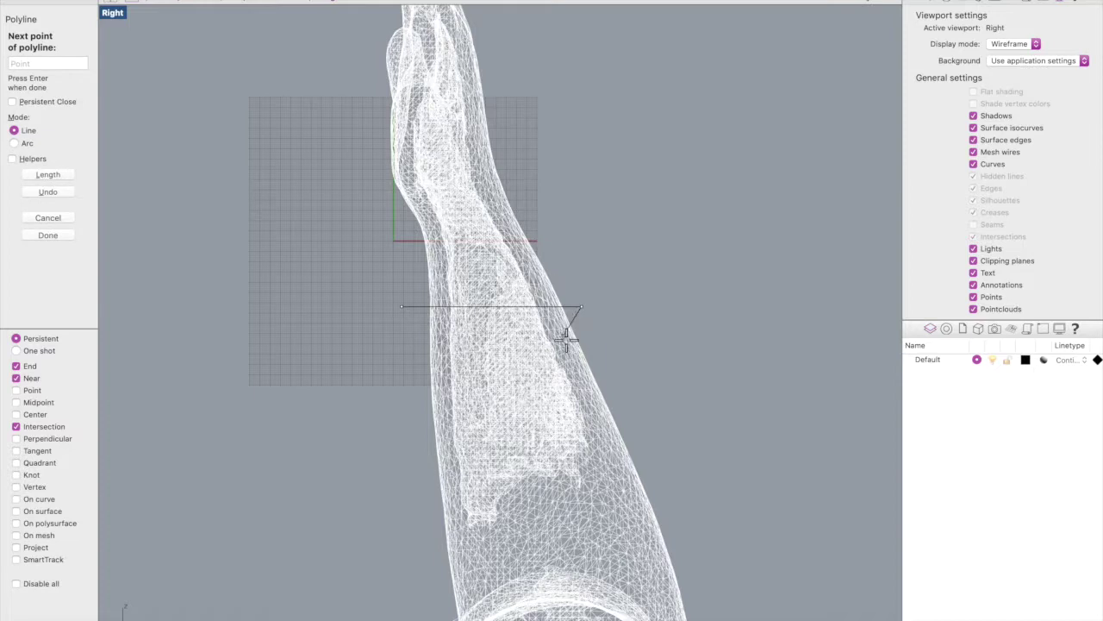
key(Return)
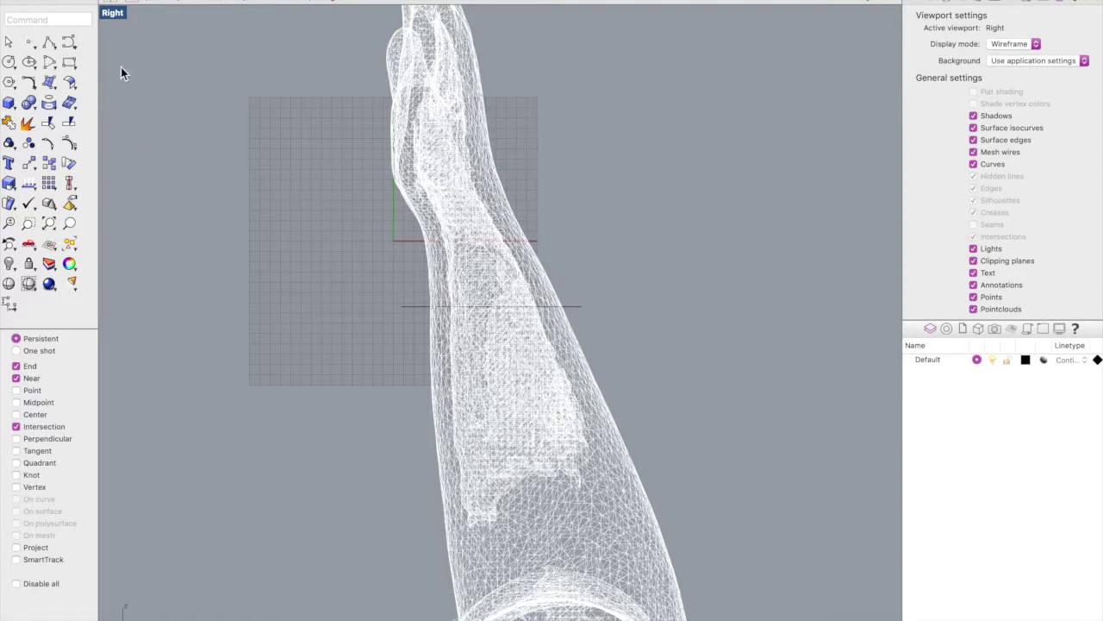
Step: Project the horizontal line onto the arm mesh from the right view, with Delete Input on
click(49, 107)
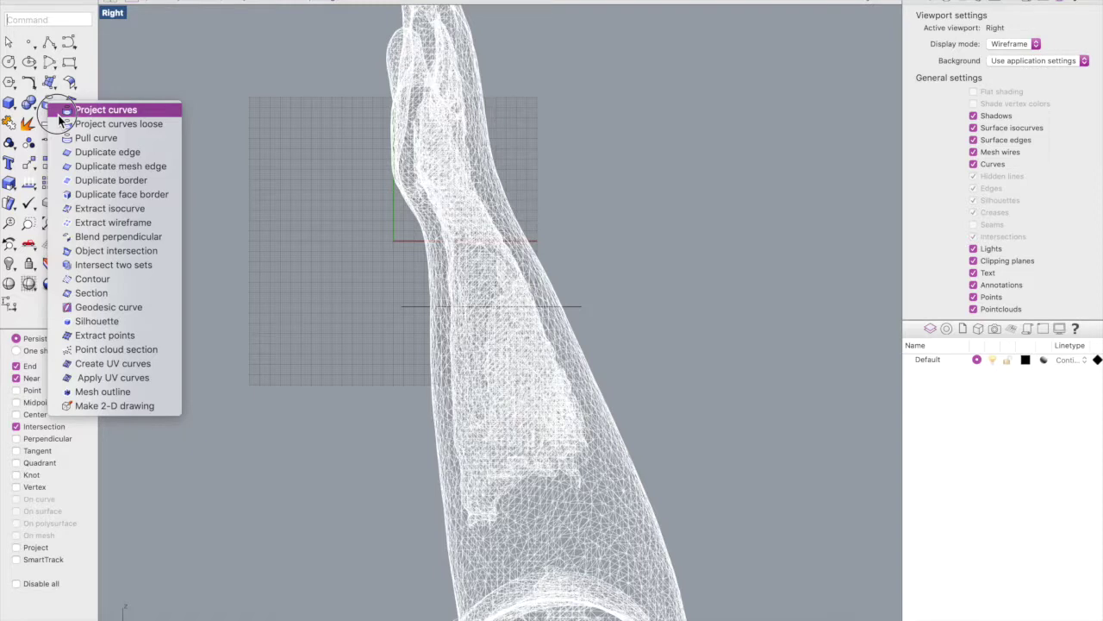
click(72, 111)
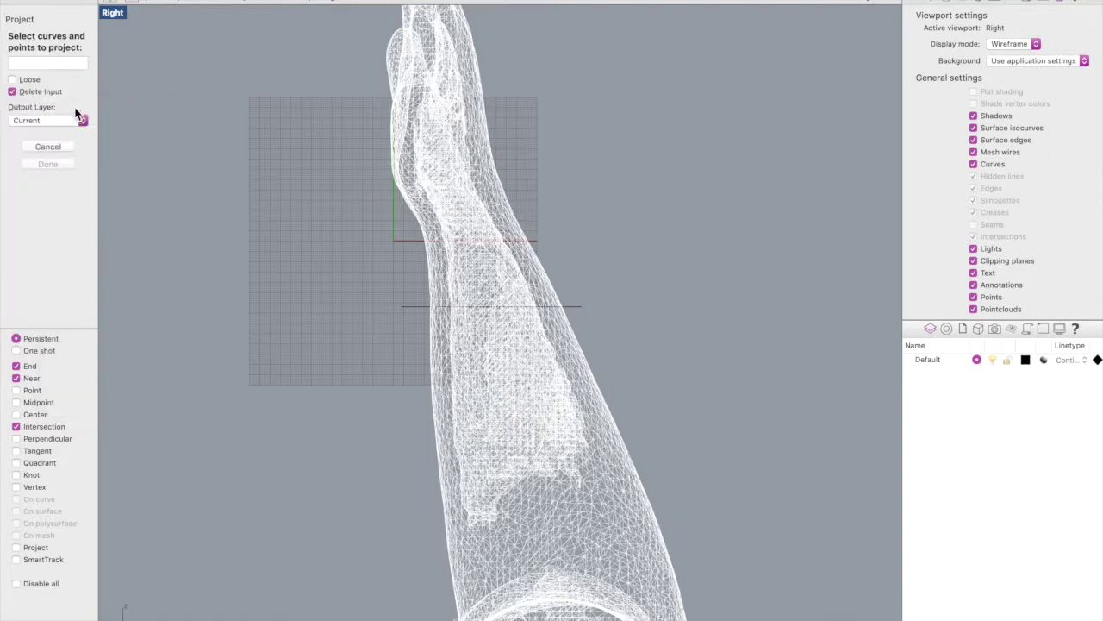
click(416, 308)
key(Return)
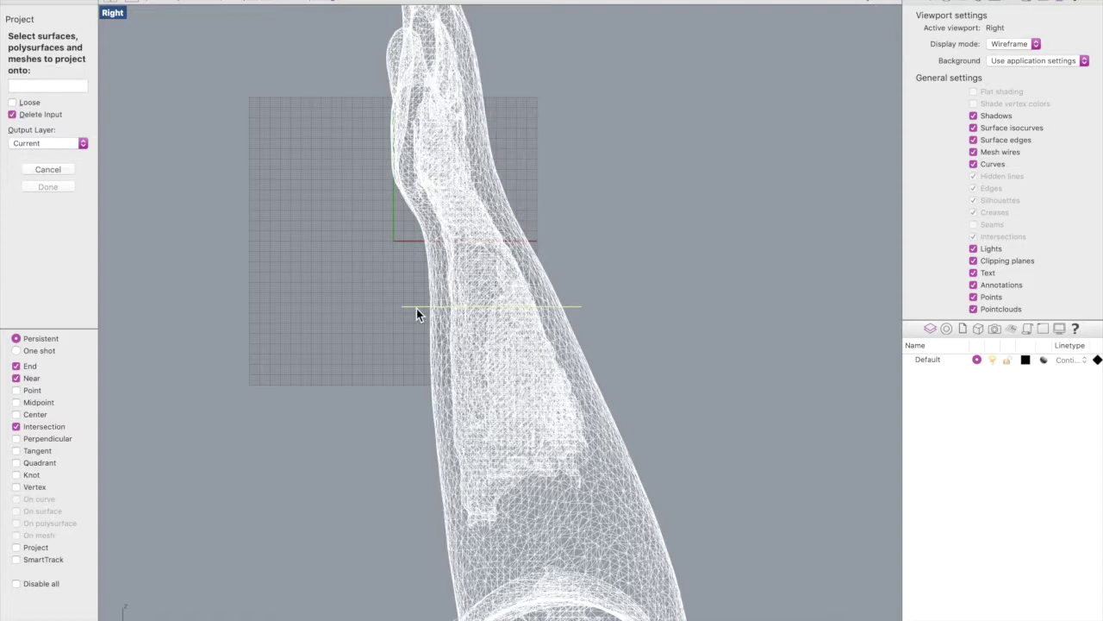
click(433, 293)
key(Return)
click(417, 341)
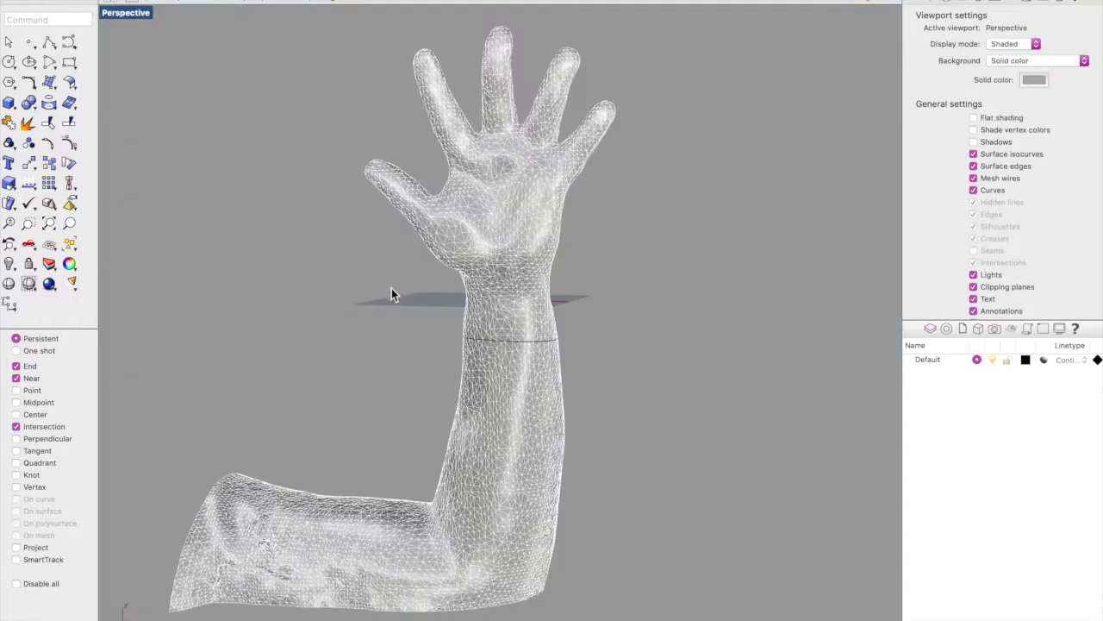
Step: Create a planar surface from the closed projected curve around the forearm in the perspective view
right_drag(393, 295, 347, 291)
scroll(456, 328, down, 3)
scroll(456, 328, up, 8)
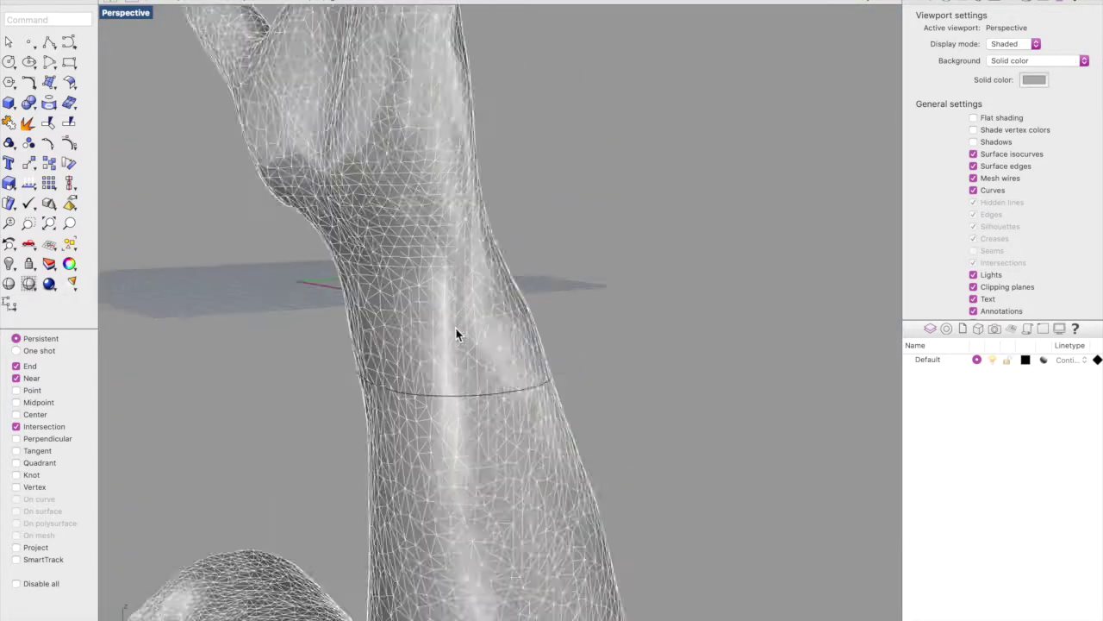
click(466, 419)
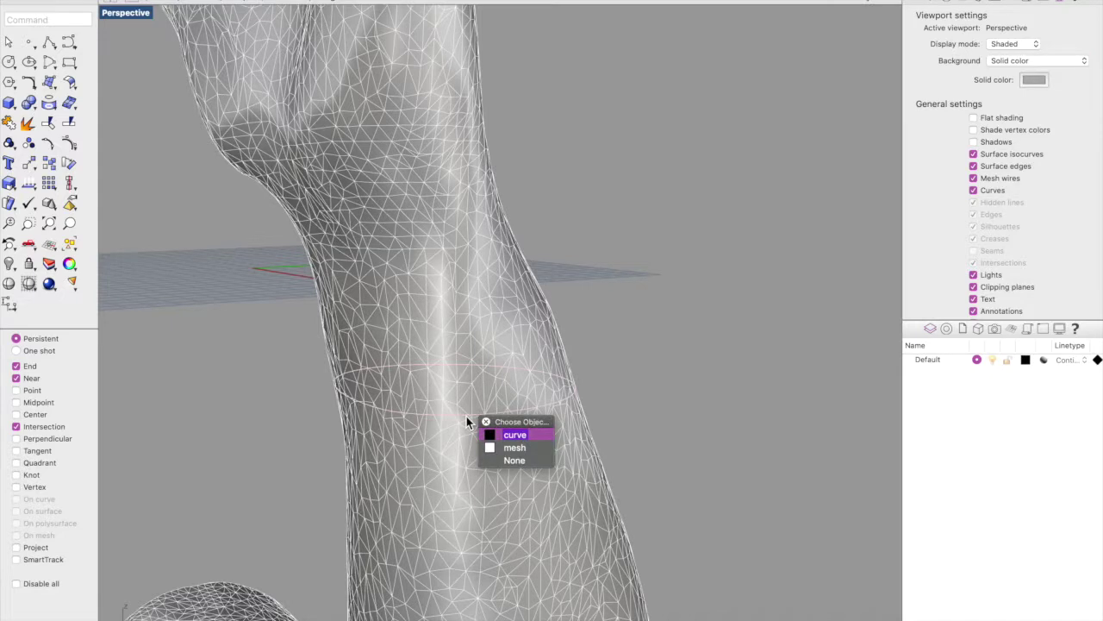
click(315, 433)
click(382, 408)
key(Escape)
click(360, 401)
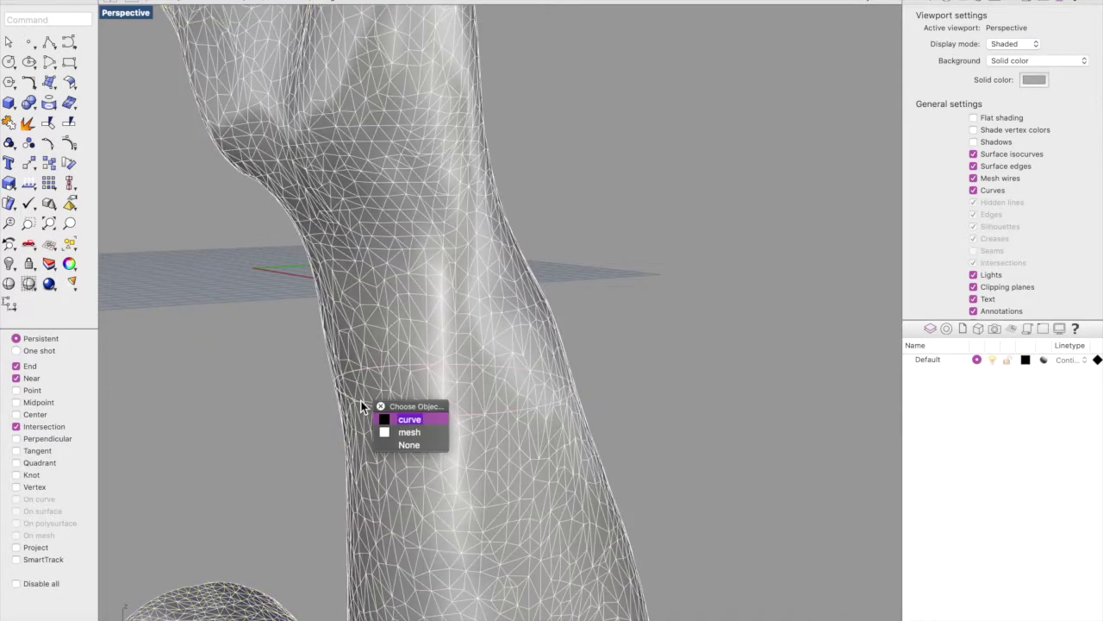
click(407, 419)
click(68, 111)
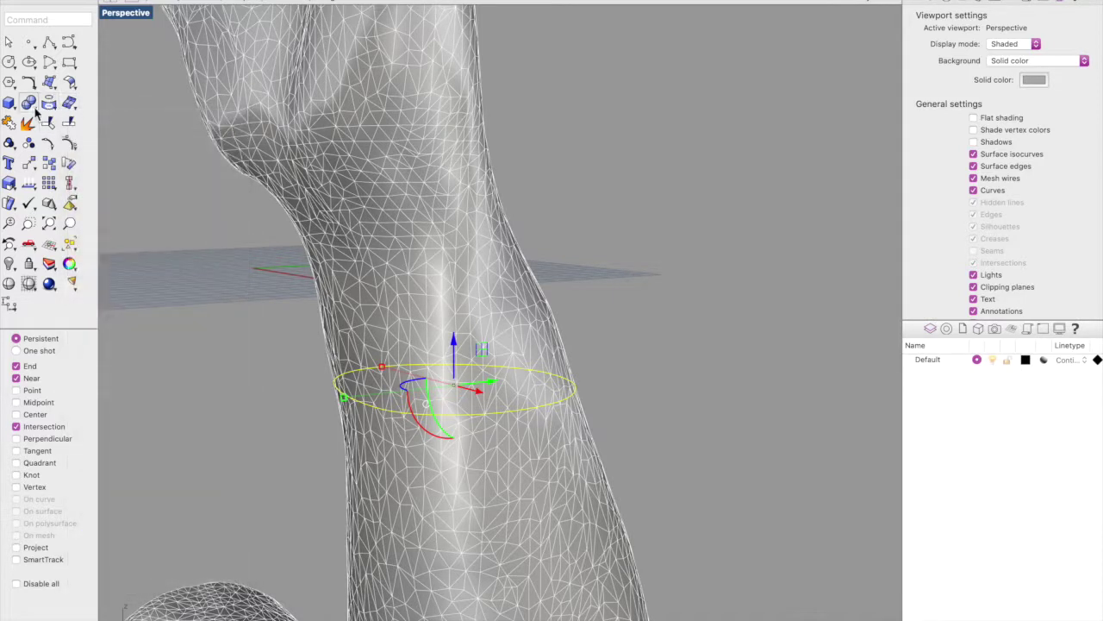
click(57, 89)
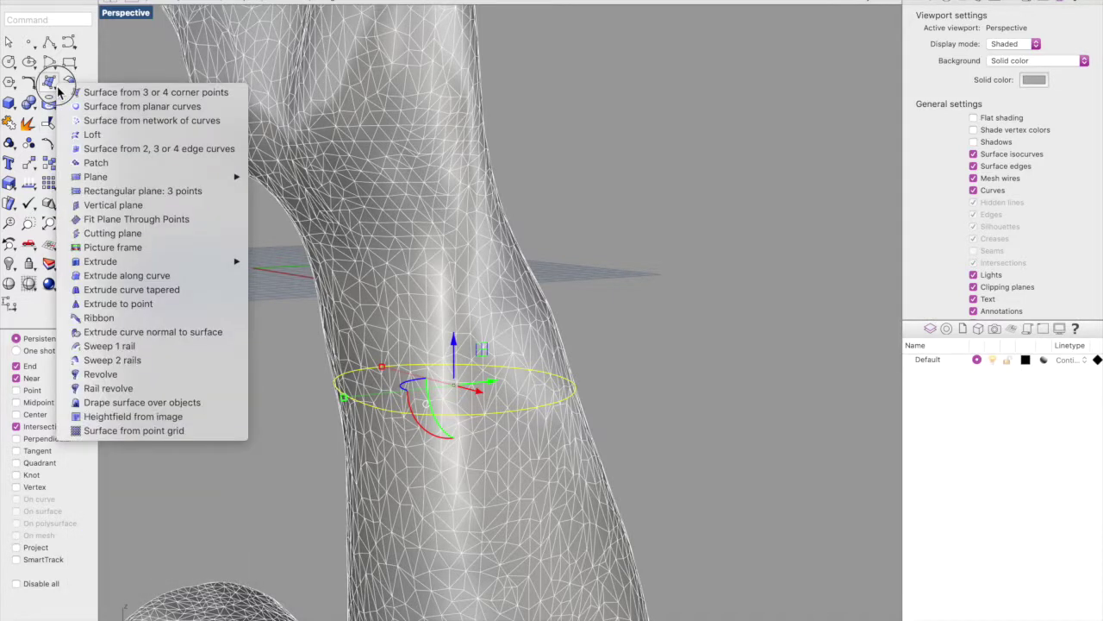
click(64, 106)
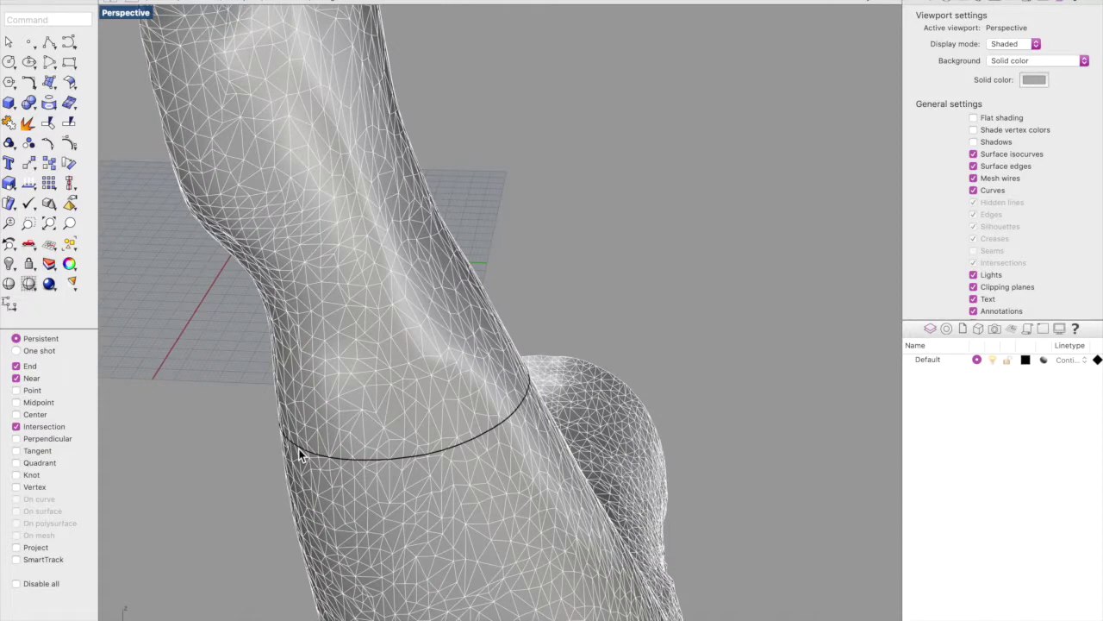
Step: Scale the planar surface outward in both of its directions so it extends beyond the forearm mesh all around
click(299, 449)
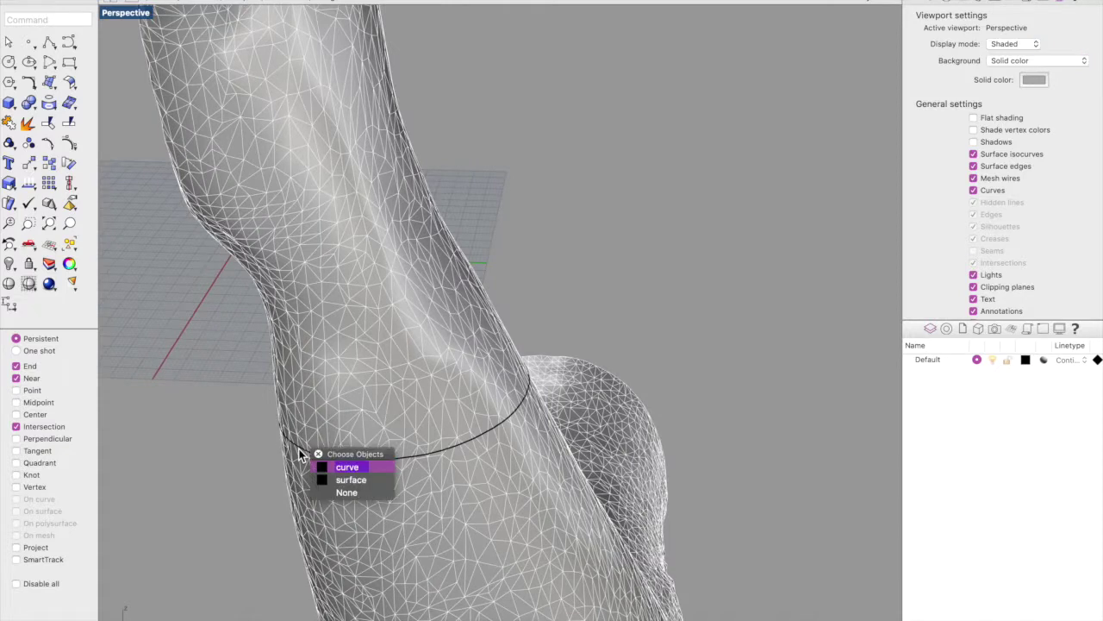
click(332, 474)
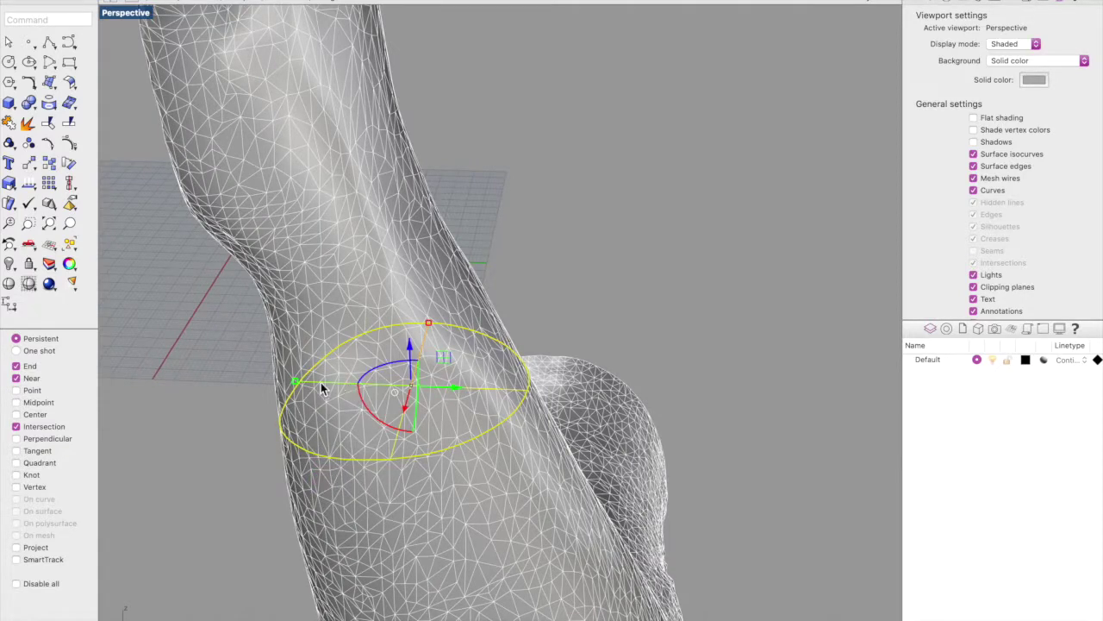
drag(298, 383, 265, 380)
drag(431, 320, 434, 302)
click(677, 326)
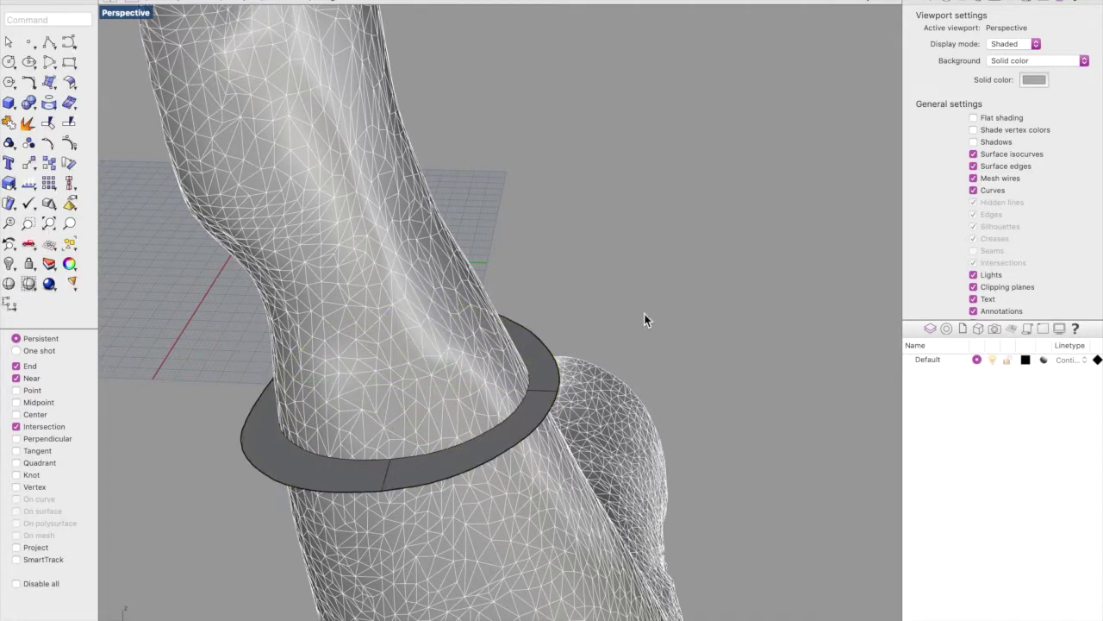
right_drag(401, 413, 474, 412)
click(374, 412)
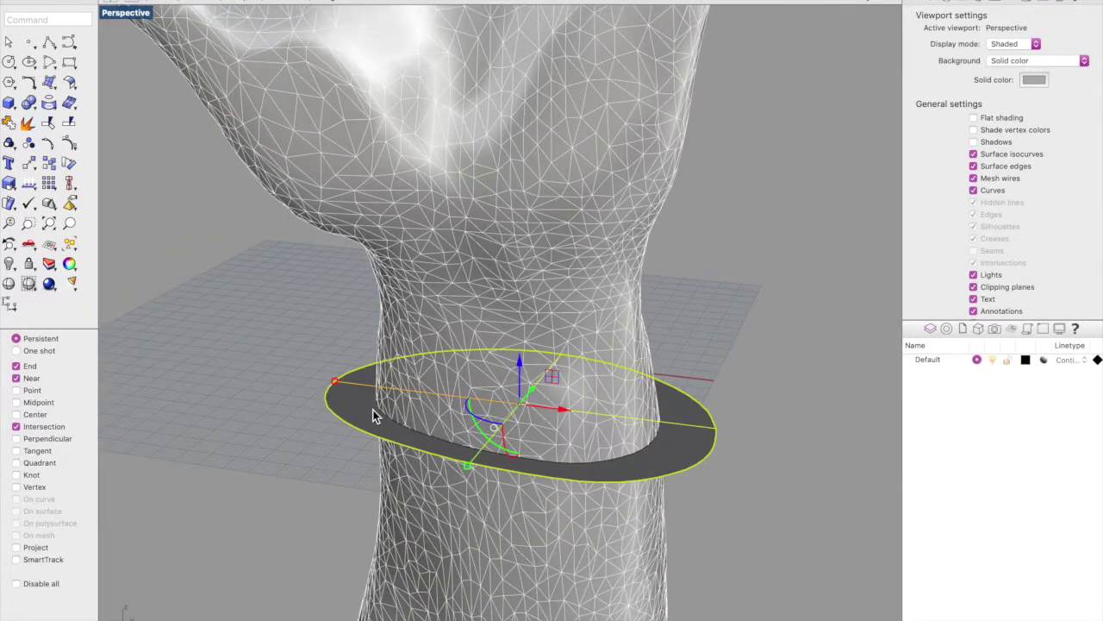
click(434, 394)
click(307, 429)
Step: Split the arm mesh with MeshSplit using the planar surface as the cutting object, and select the forearm piece below the cut
click(67, 21)
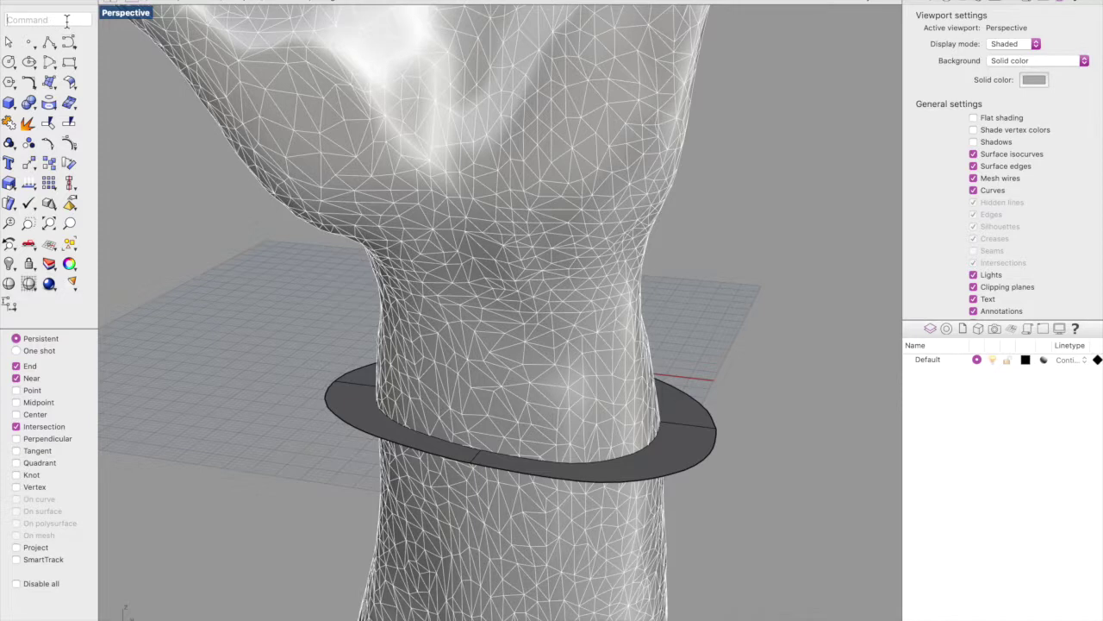
text(MeshSplit)
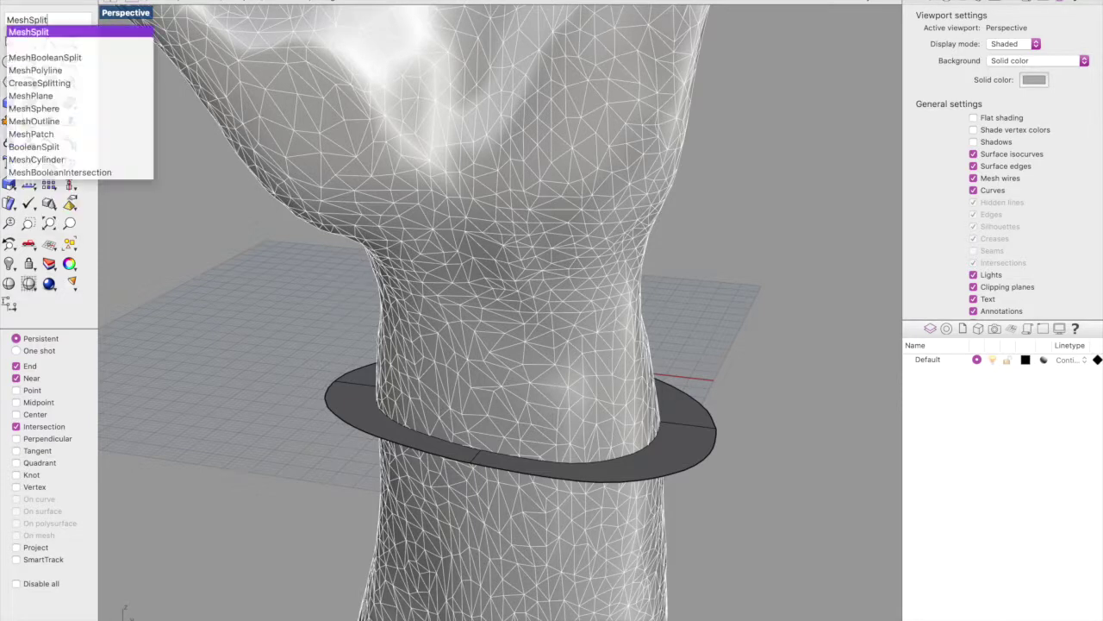
key(Return)
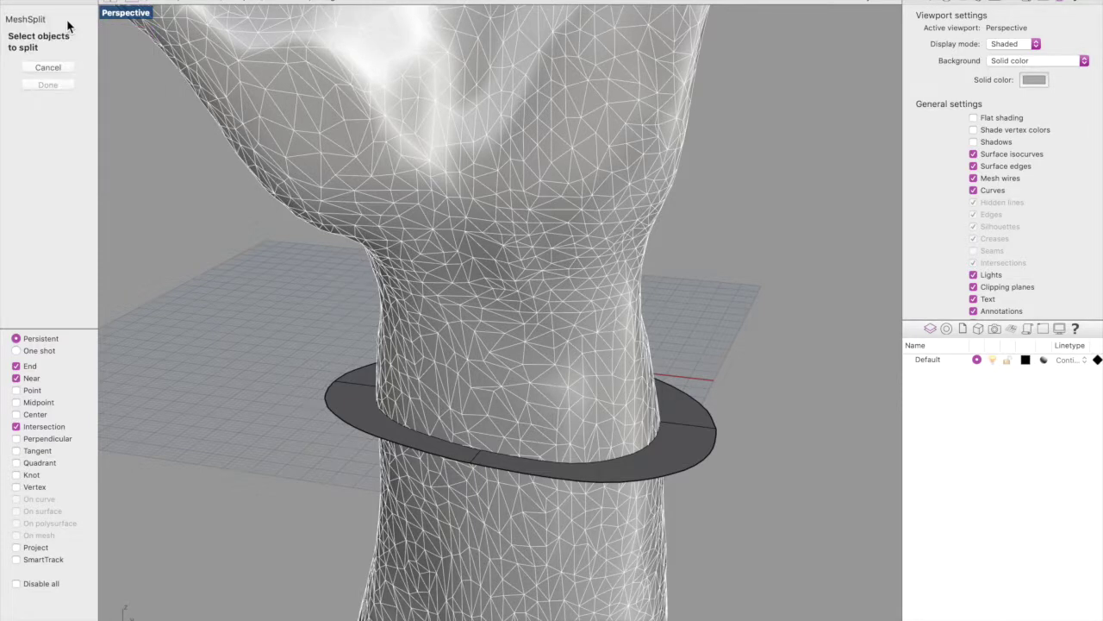
click(311, 163)
key(Return)
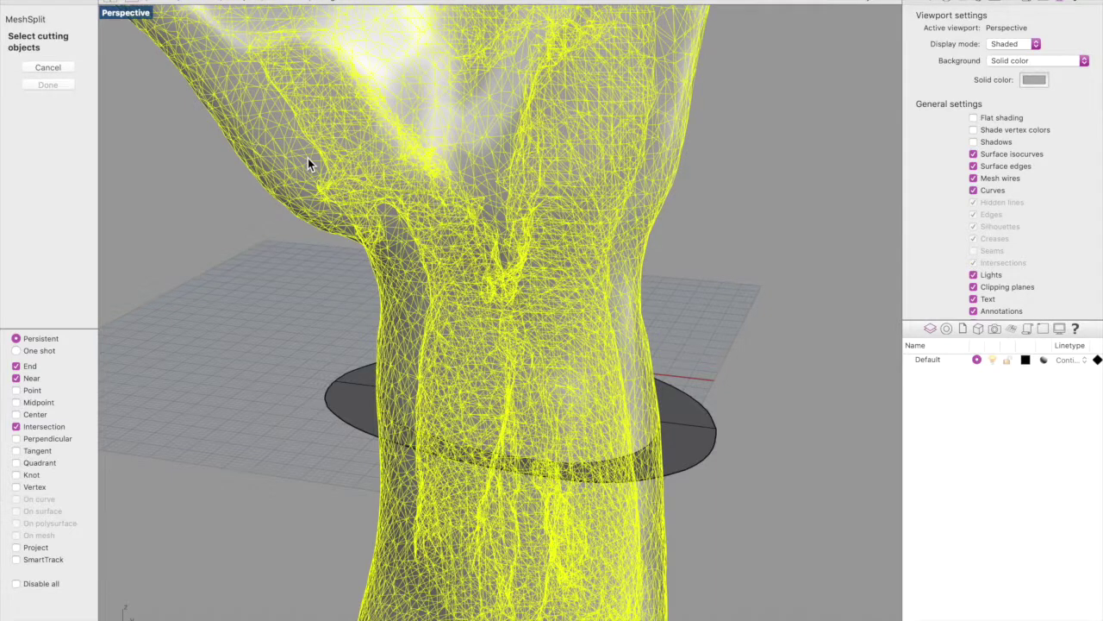
click(346, 411)
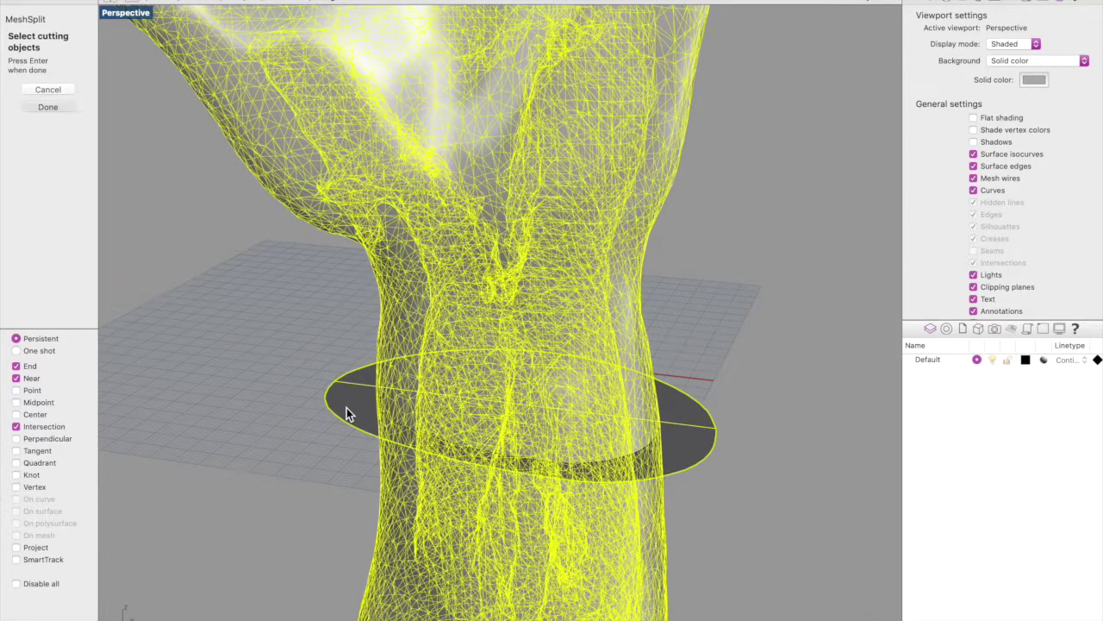
key(Return)
right_drag(347, 409, 328, 462)
click(439, 486)
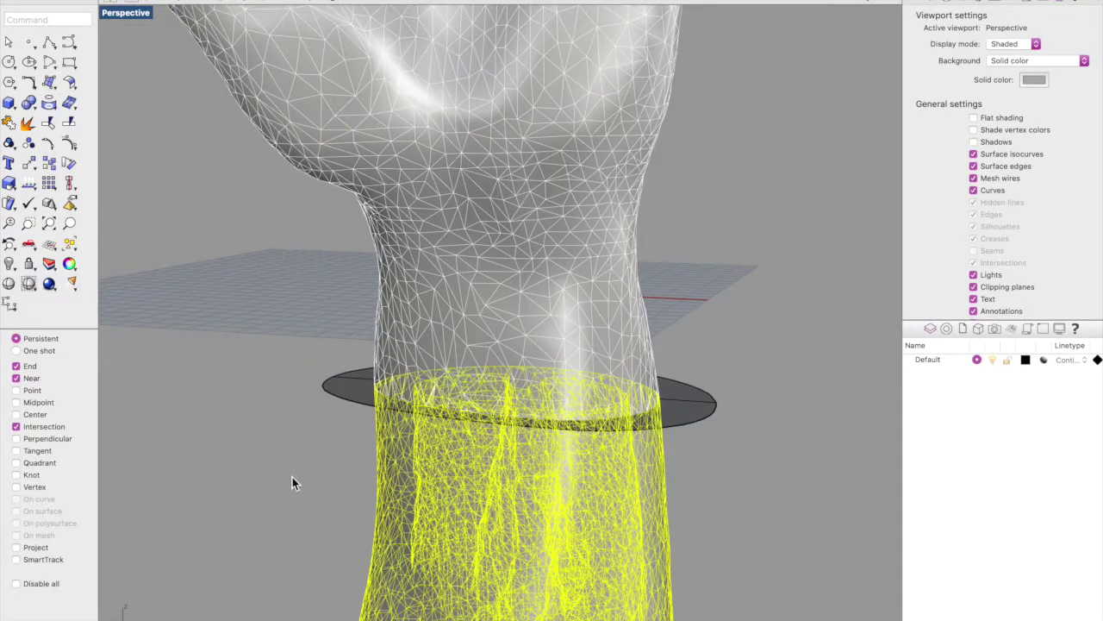
Step: Delete the forearm piece below the cut, keeping the hand and wrist mesh
key(Delete)
scroll(308, 436, down, 5)
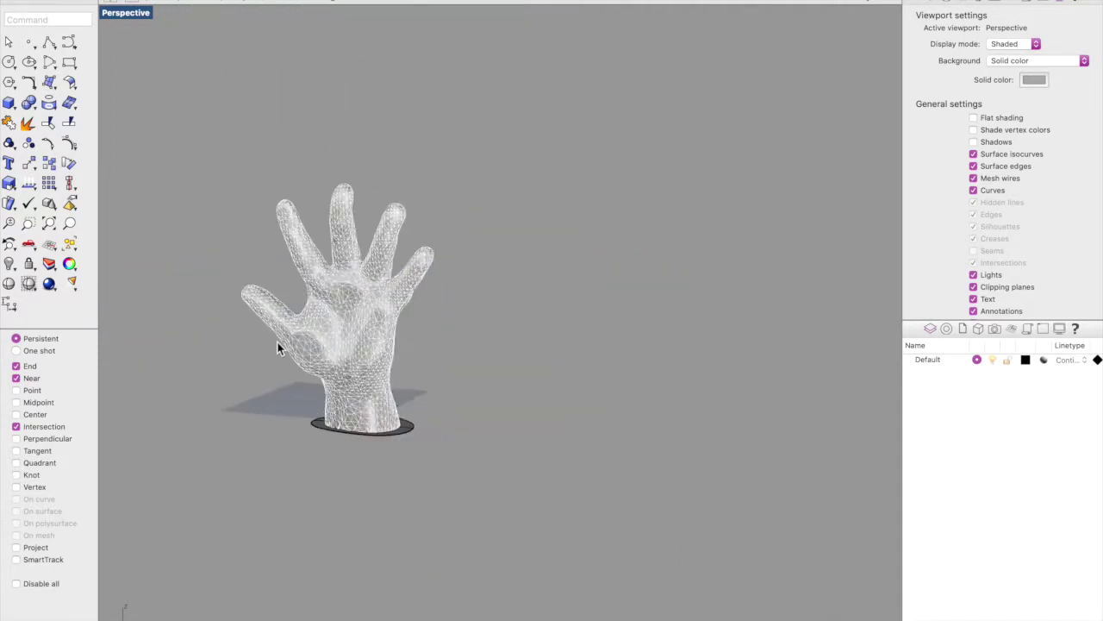
scroll(279, 344, up, 3)
scroll(278, 344, up, 3)
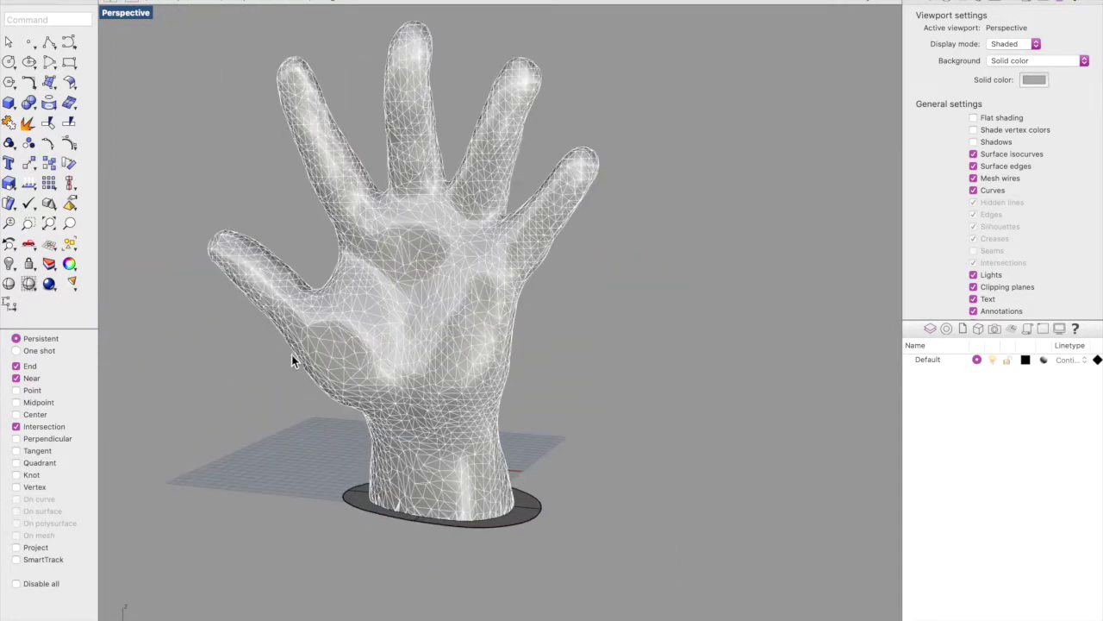
Step: Delete the planar cutting surface under the wrist and check the open cut end of the mesh
click(358, 507)
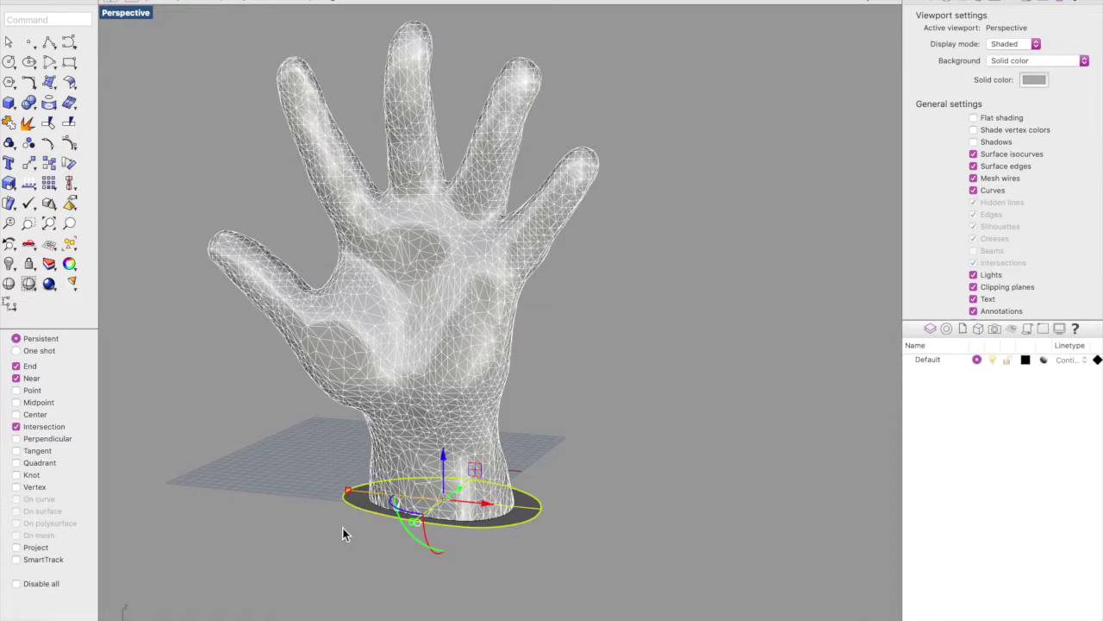
right_drag(342, 526, 342, 449)
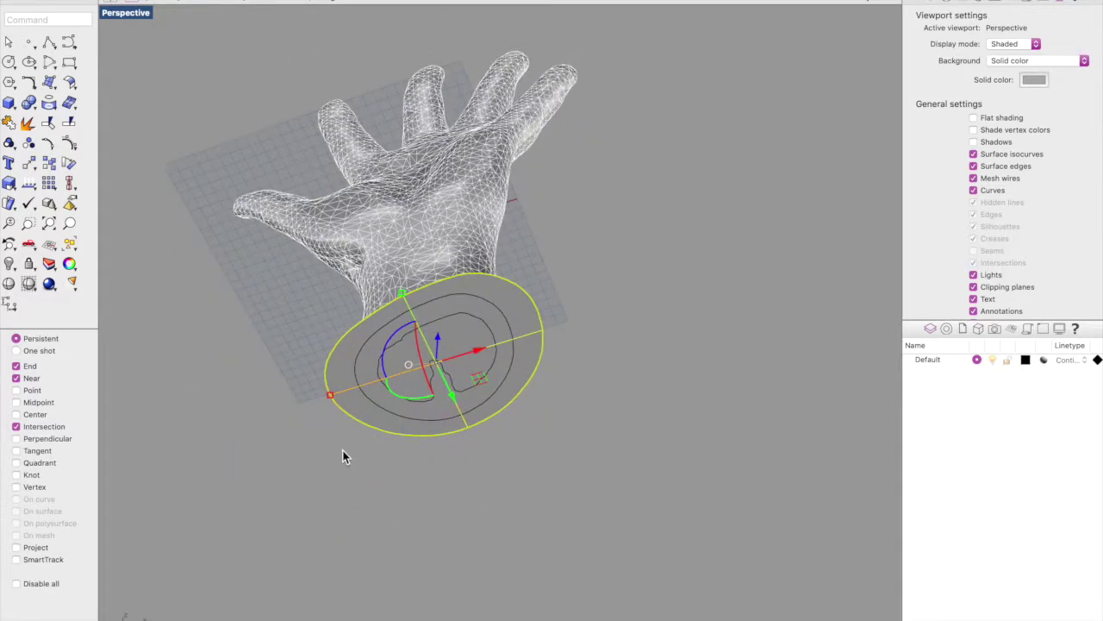
click(342, 449)
scroll(450, 313, up, 3)
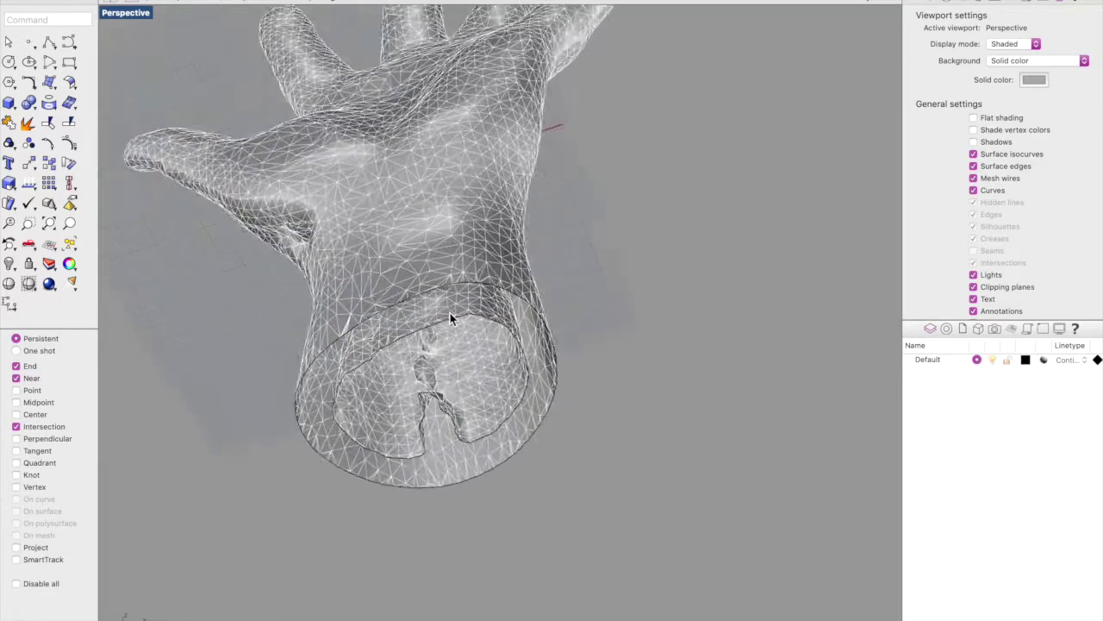
scroll(450, 315, up, 3)
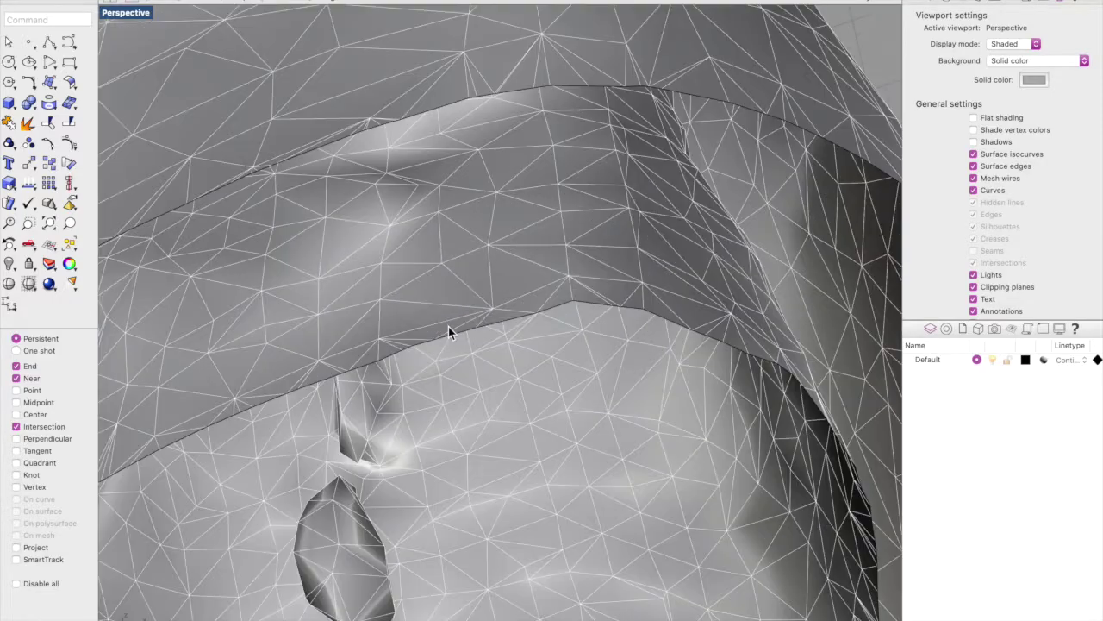
scroll(448, 326, down, 2)
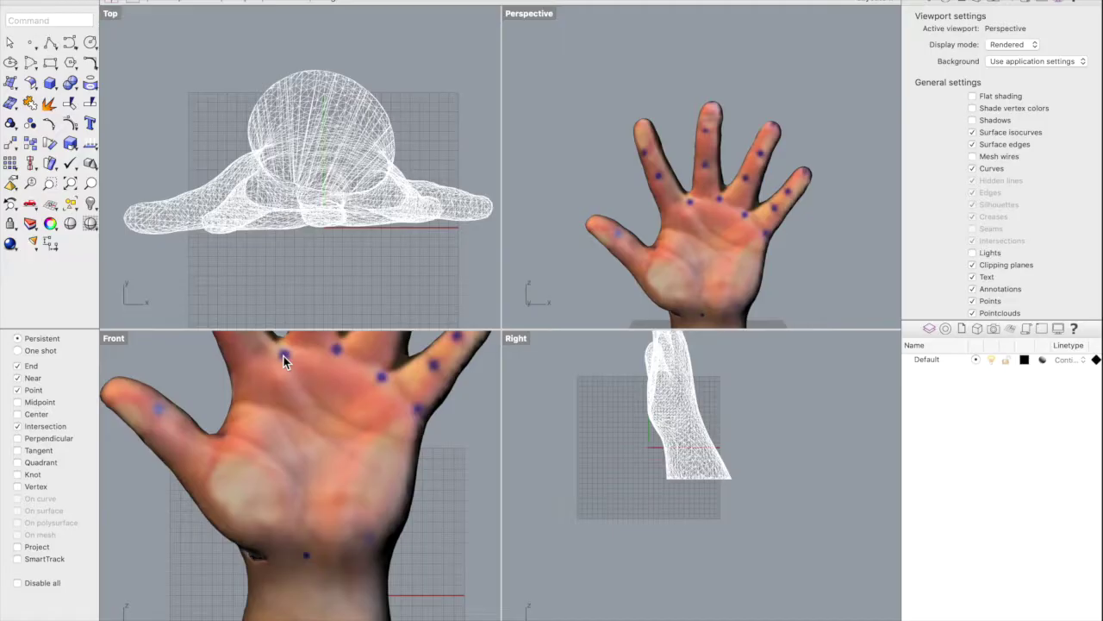
Step: In the maximized Front view, draw a straight two-point polyline from above the middle fingertip through the wrist marker to just below it
click(109, 338)
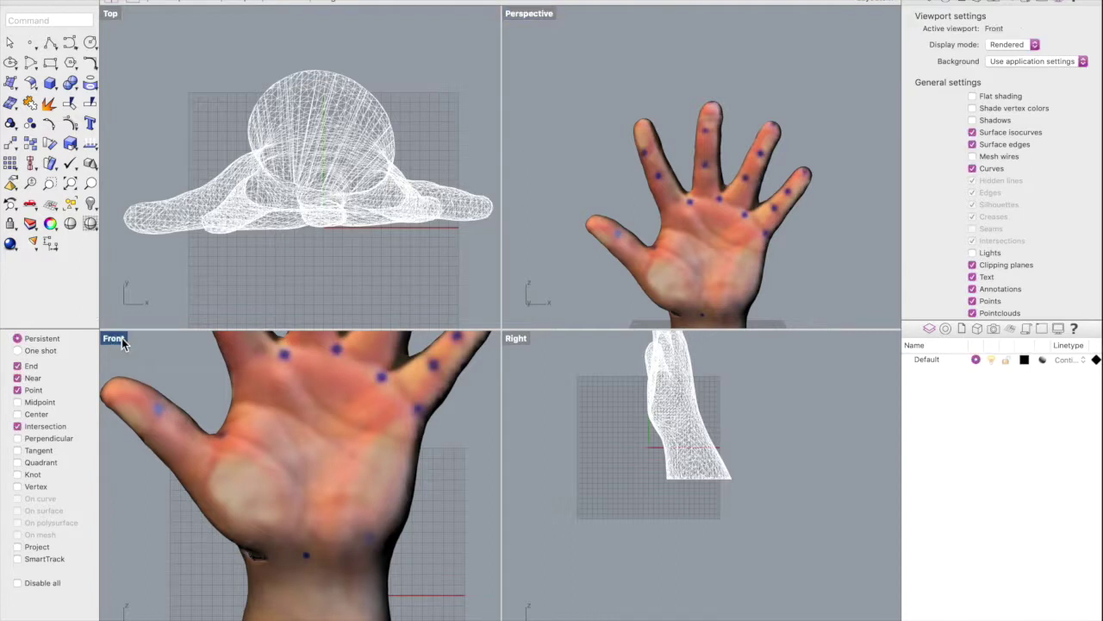
double_click(121, 339)
scroll(586, 334, down, 2)
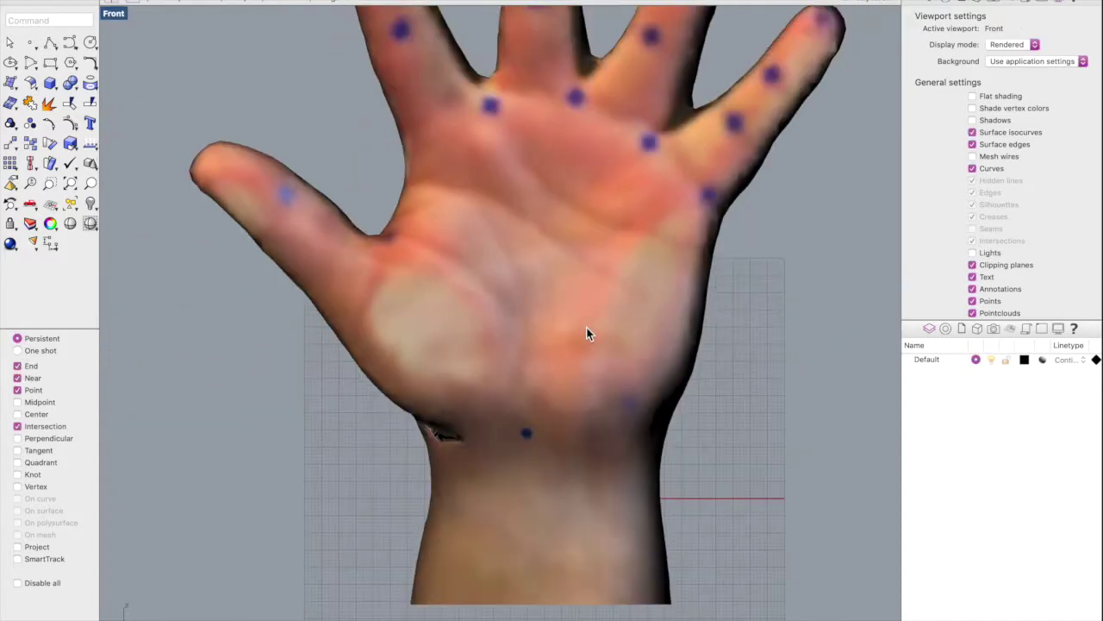
right_drag(584, 309, 503, 505)
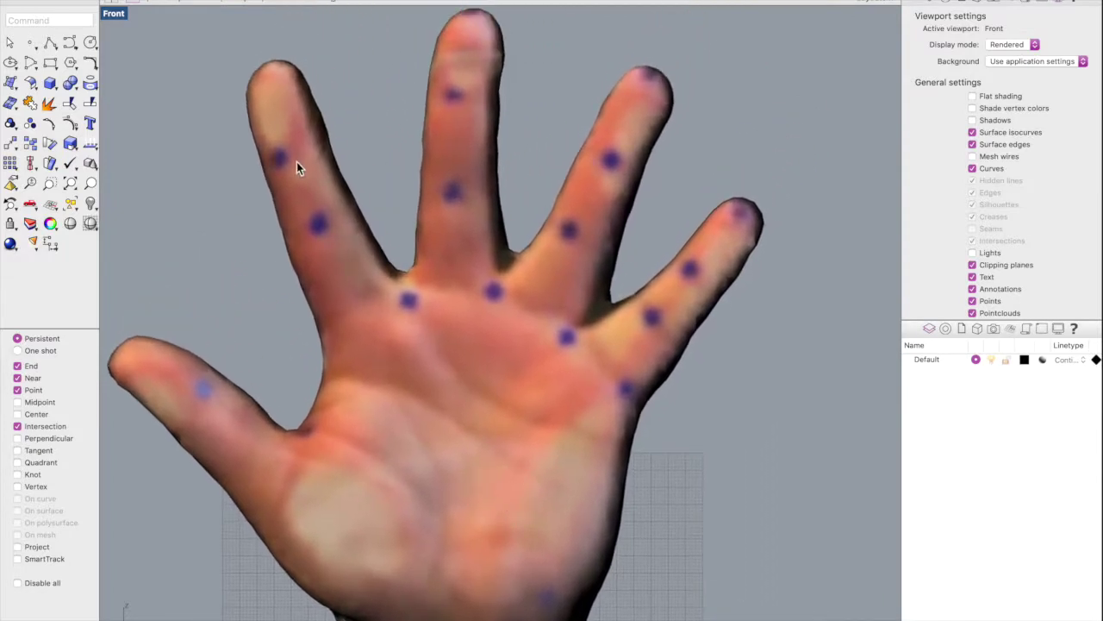
click(50, 43)
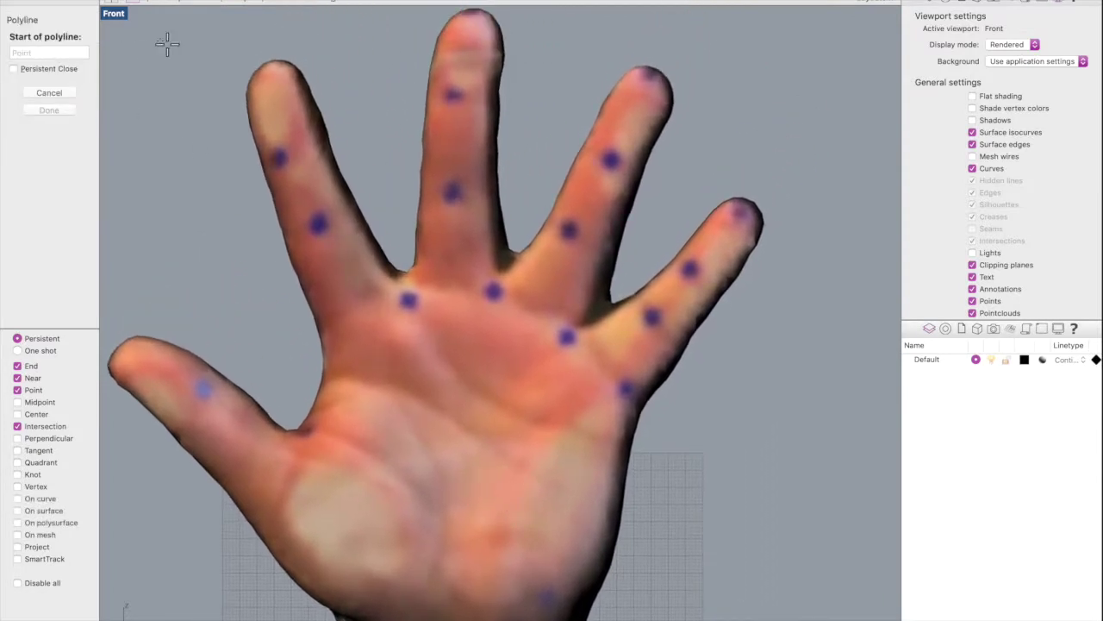
scroll(455, 63, down, 2)
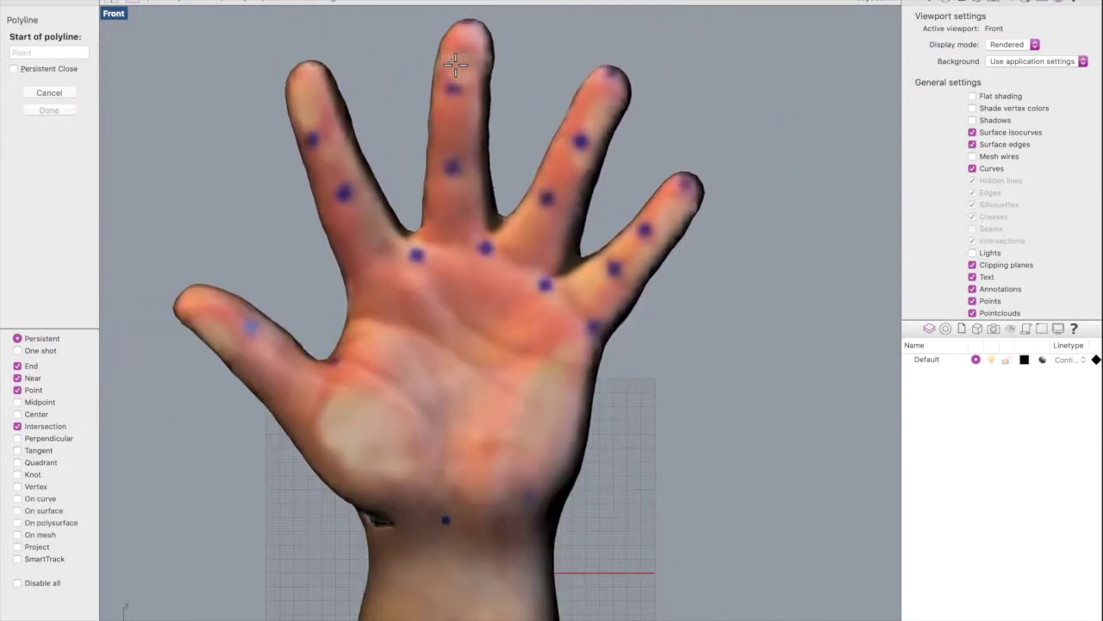
click(469, 9)
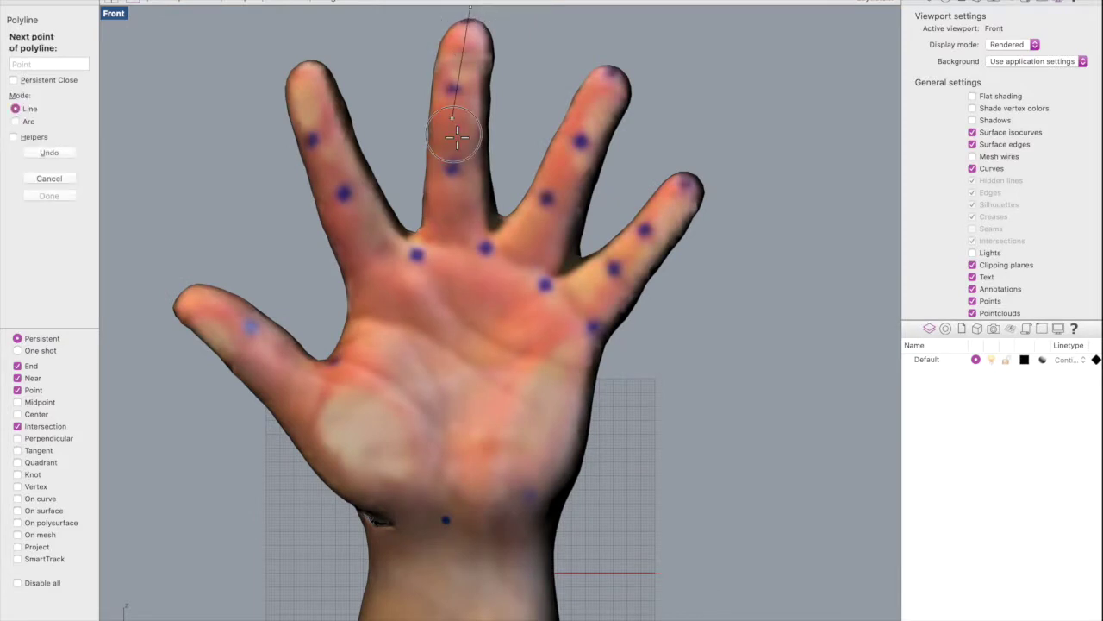
click(446, 559)
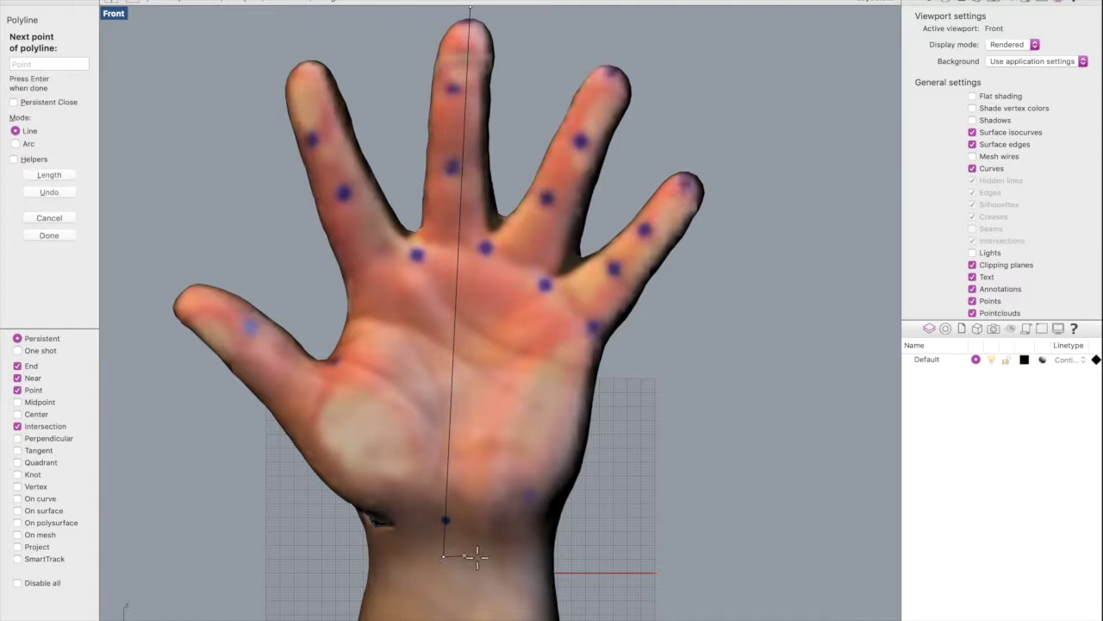
key(Return)
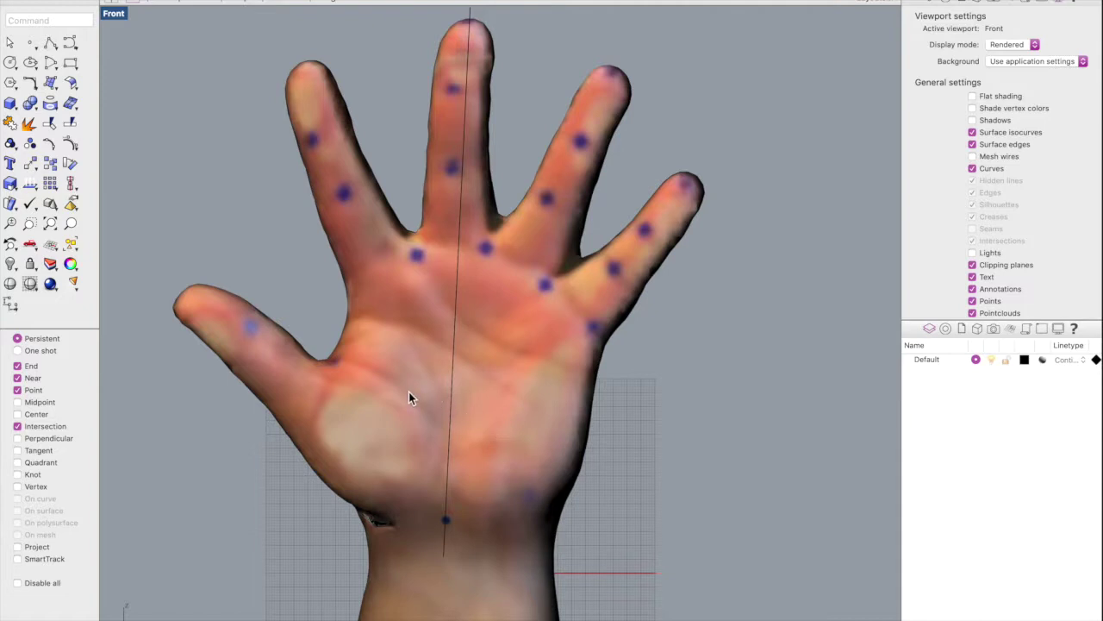
text(Project)
key(BackSpace)
key(BackSpace)
text(cu)
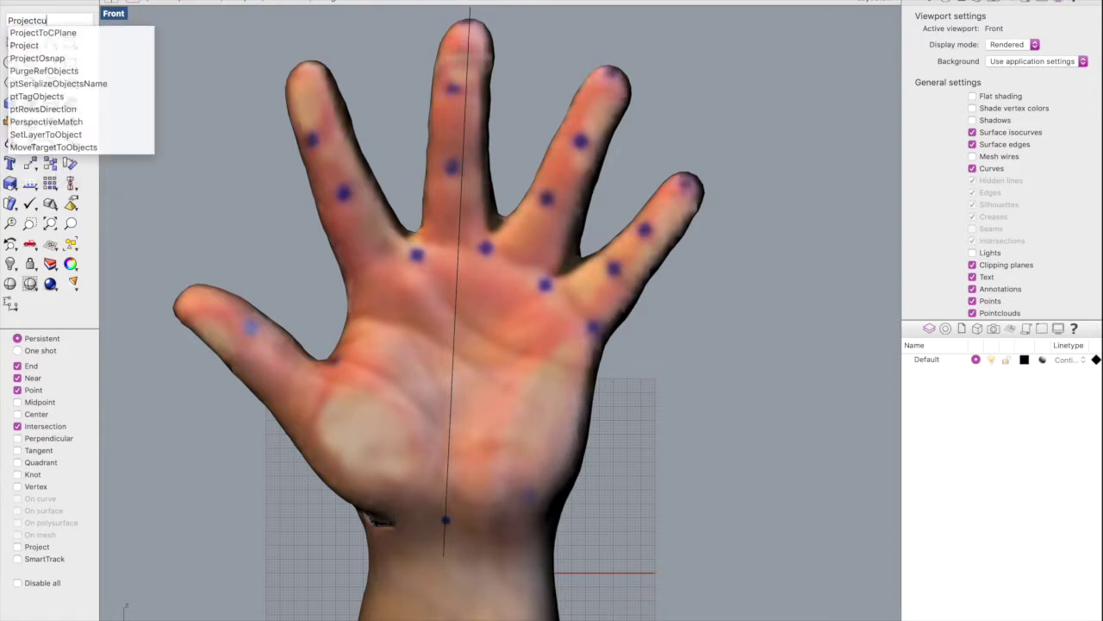
text(rve)
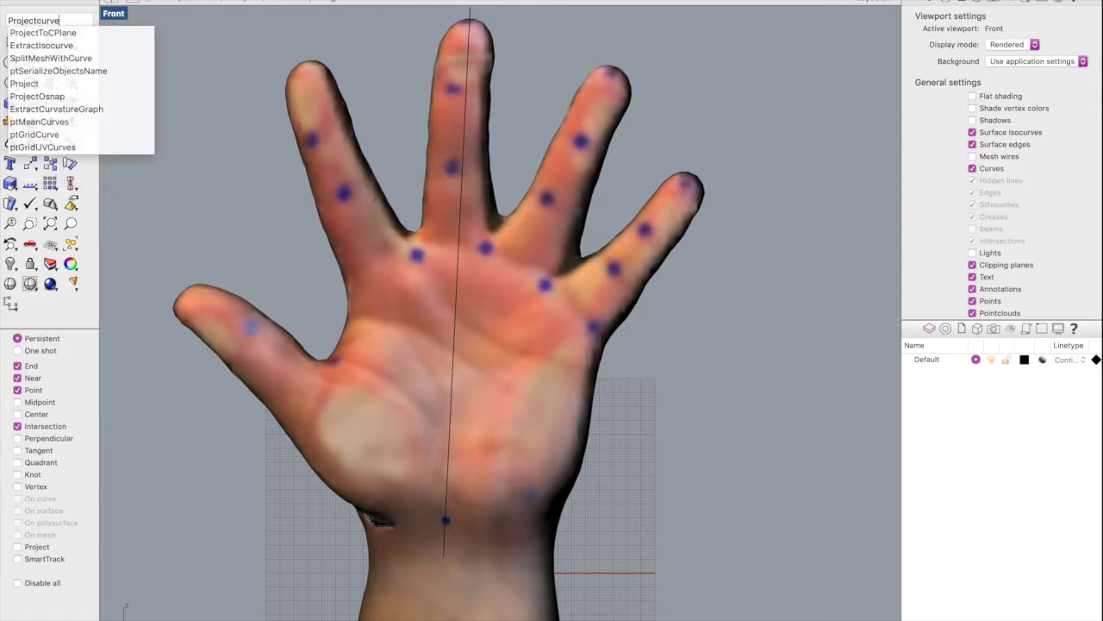
text(s)
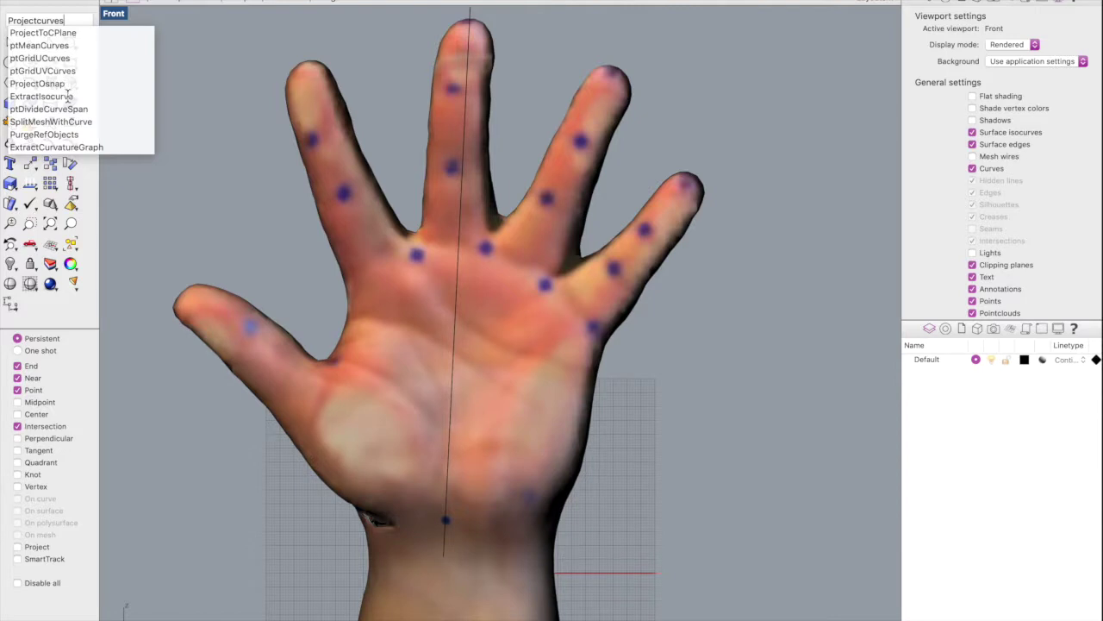
key(Escape)
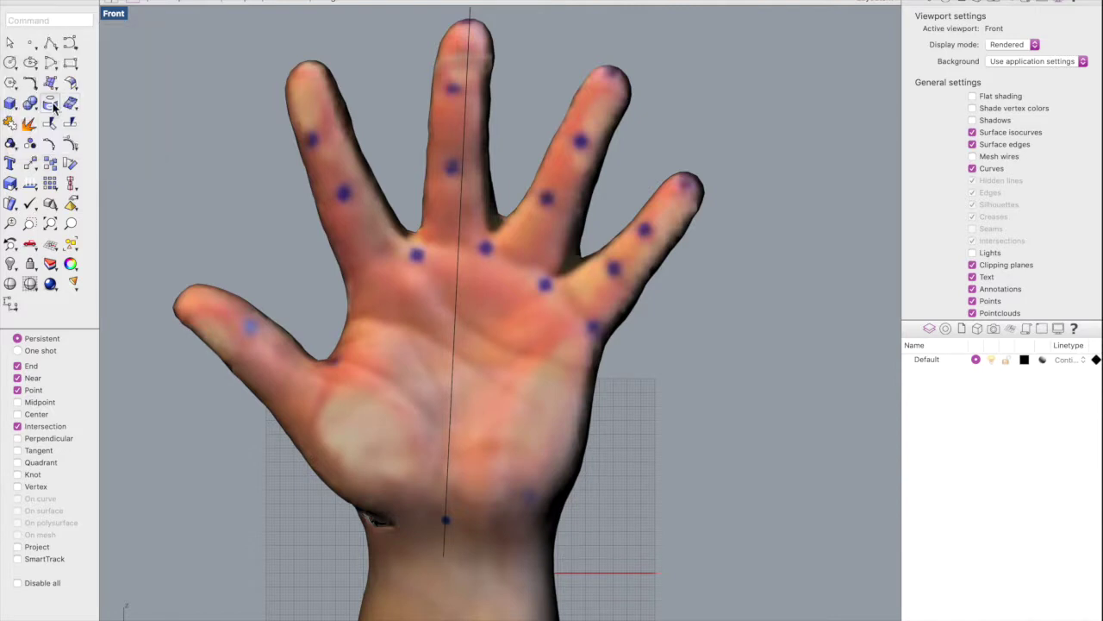
Step: Project the straight line onto the hand mesh from the Front view, with Delete Input on
click(56, 105)
click(67, 107)
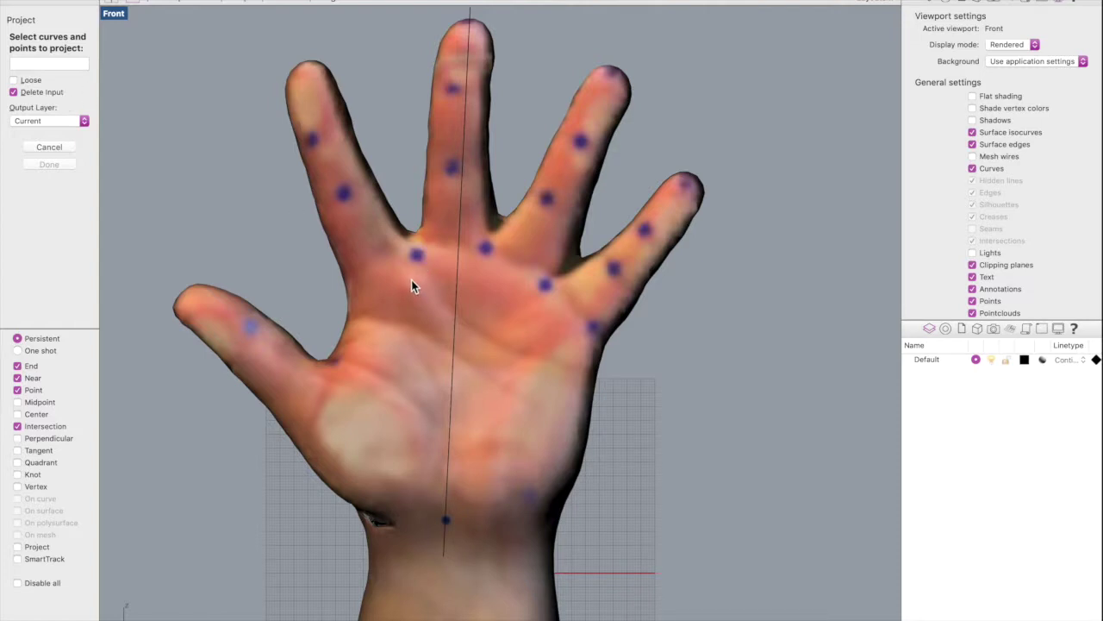
click(458, 277)
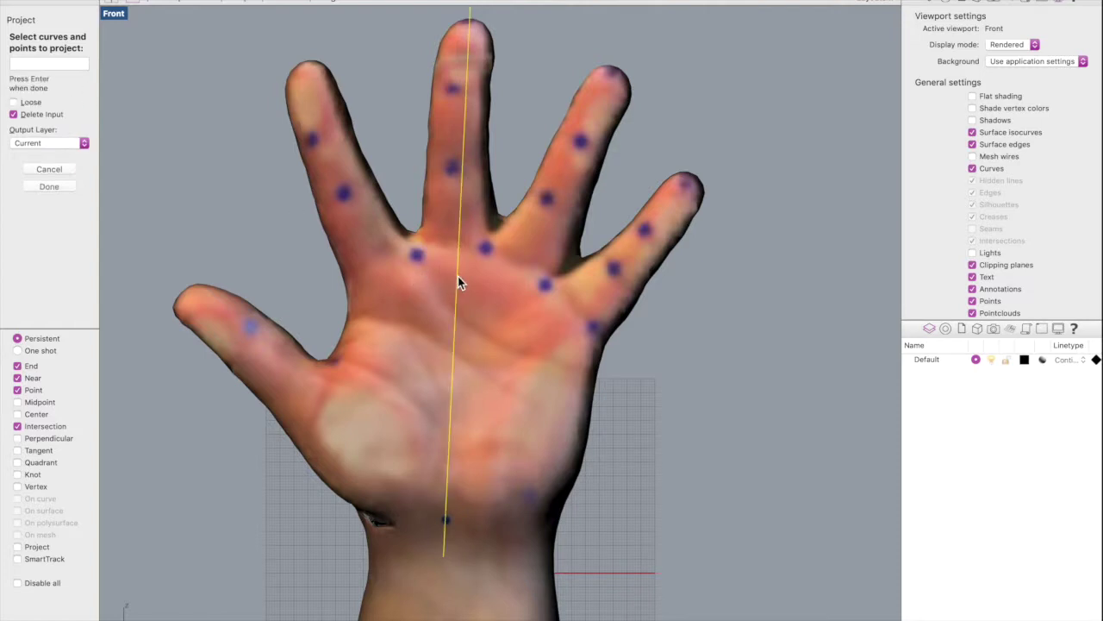
key(Return)
click(486, 289)
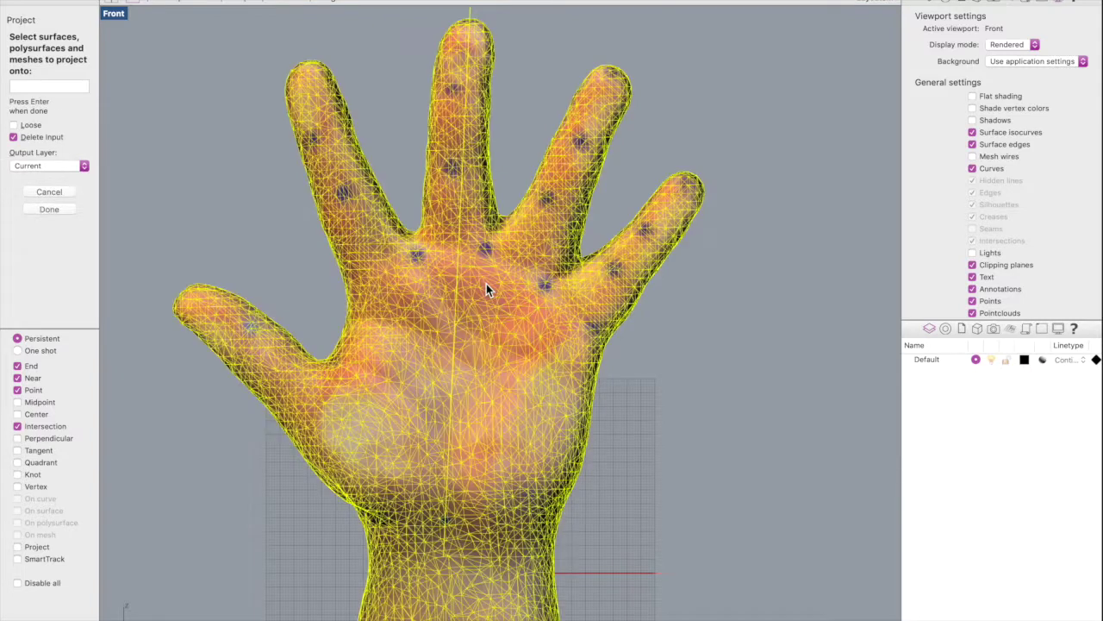
key(Return)
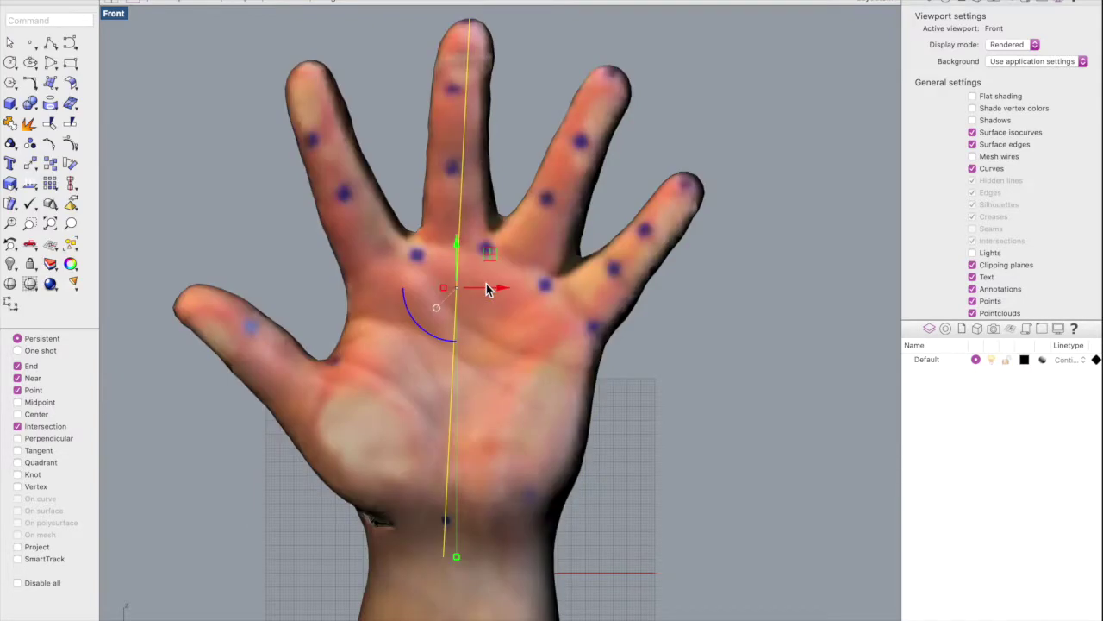
click(638, 389)
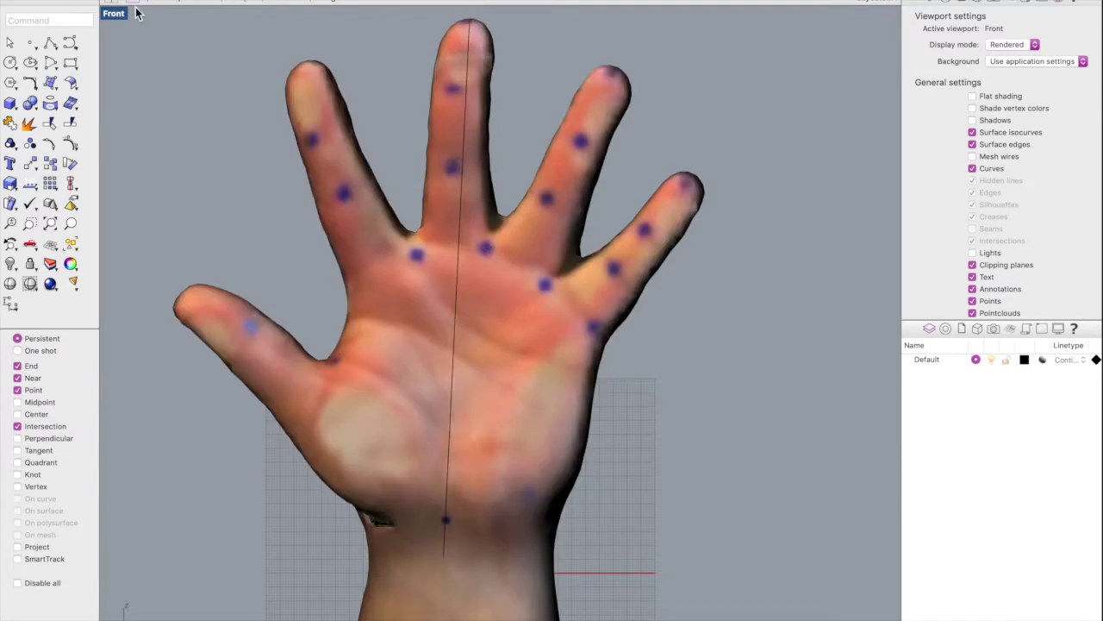
Step: Select the projected curves running along the palm and back of the hand in the Perspective view
click(166, 4)
click(627, 428)
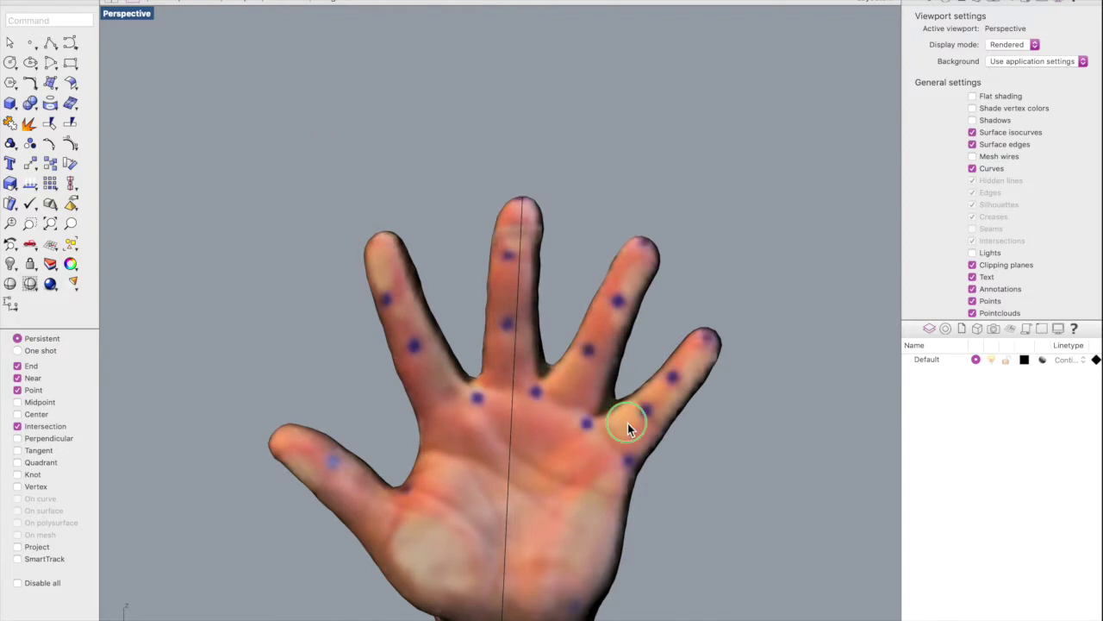
right_click(628, 423)
click(618, 424)
click(661, 342)
right_drag(660, 341, 579, 337)
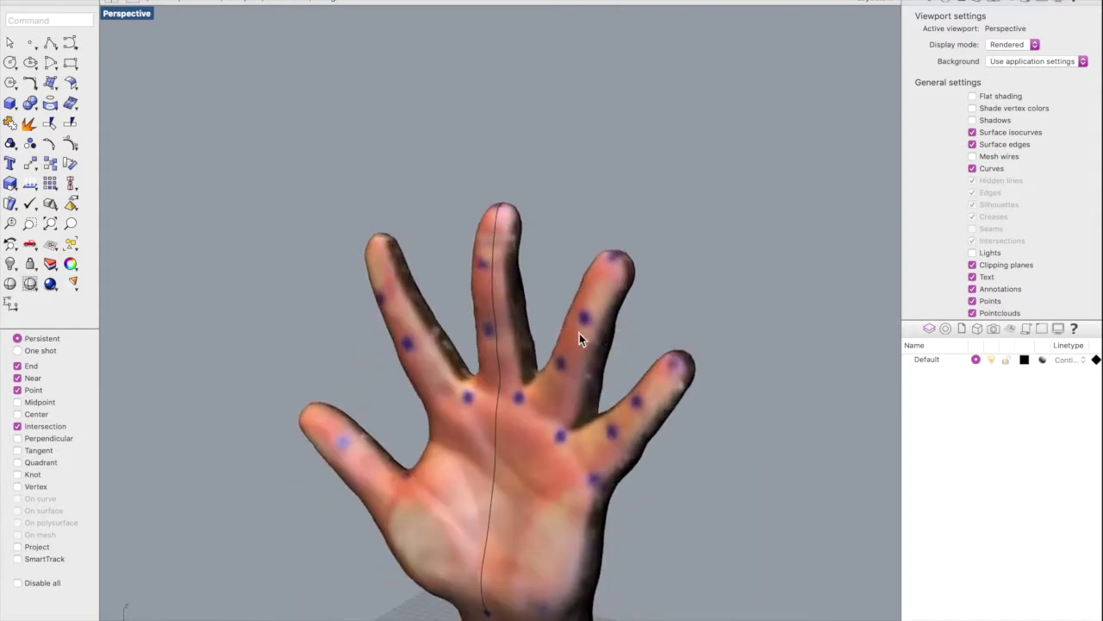
click(493, 250)
click(550, 271)
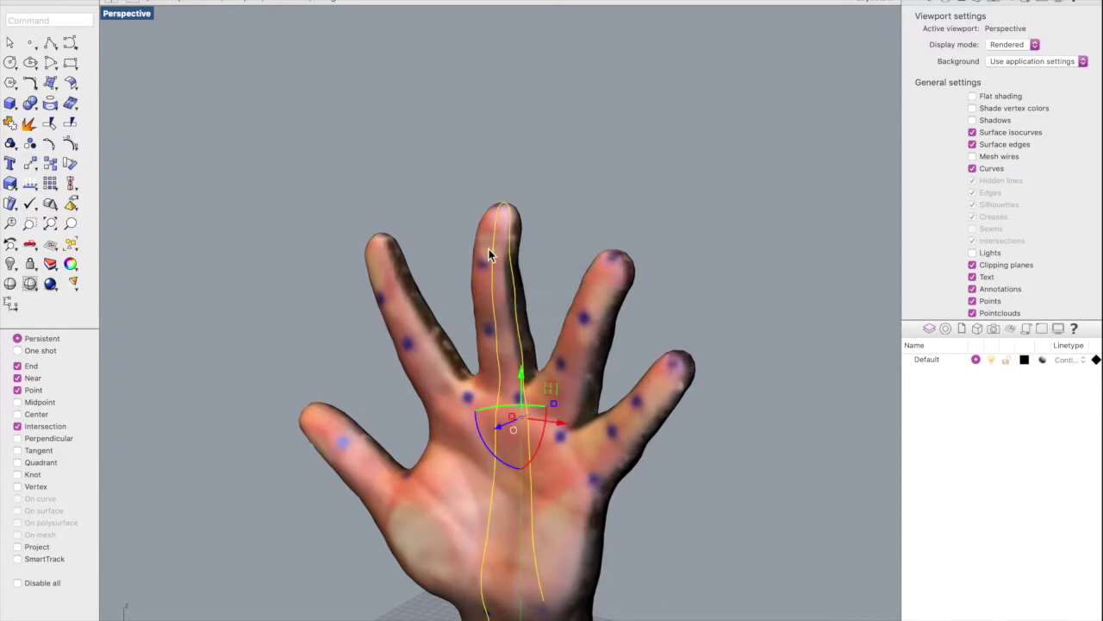
Step: Place a point object on the projected curve at the marker on the middle fingertip
right_drag(442, 239, 481, 332)
scroll(479, 325, up, 8)
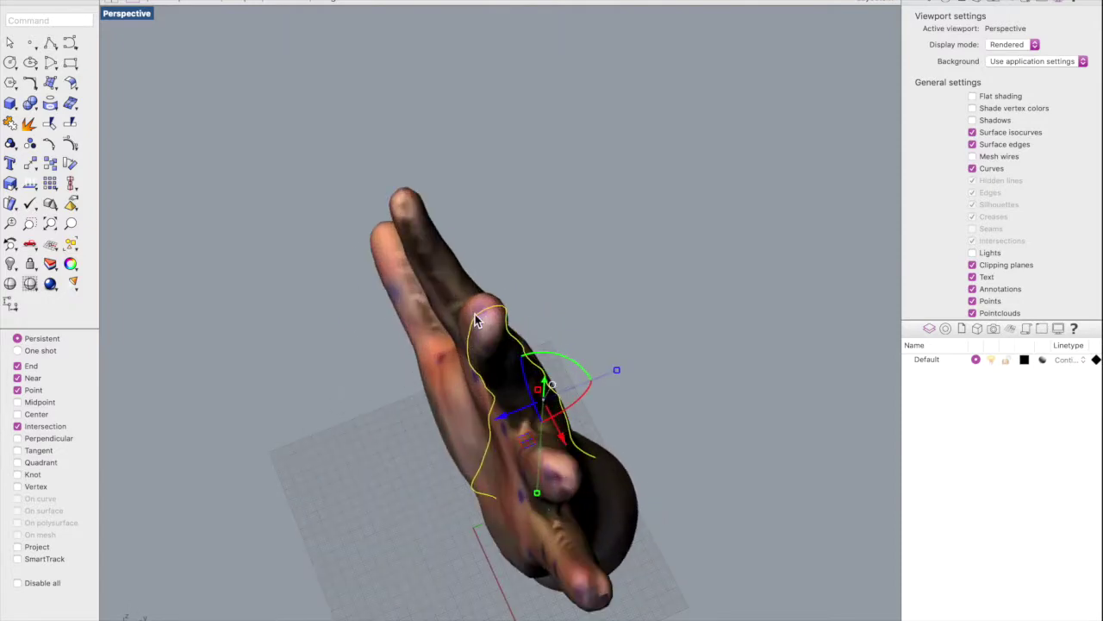
scroll(475, 314, up, 5)
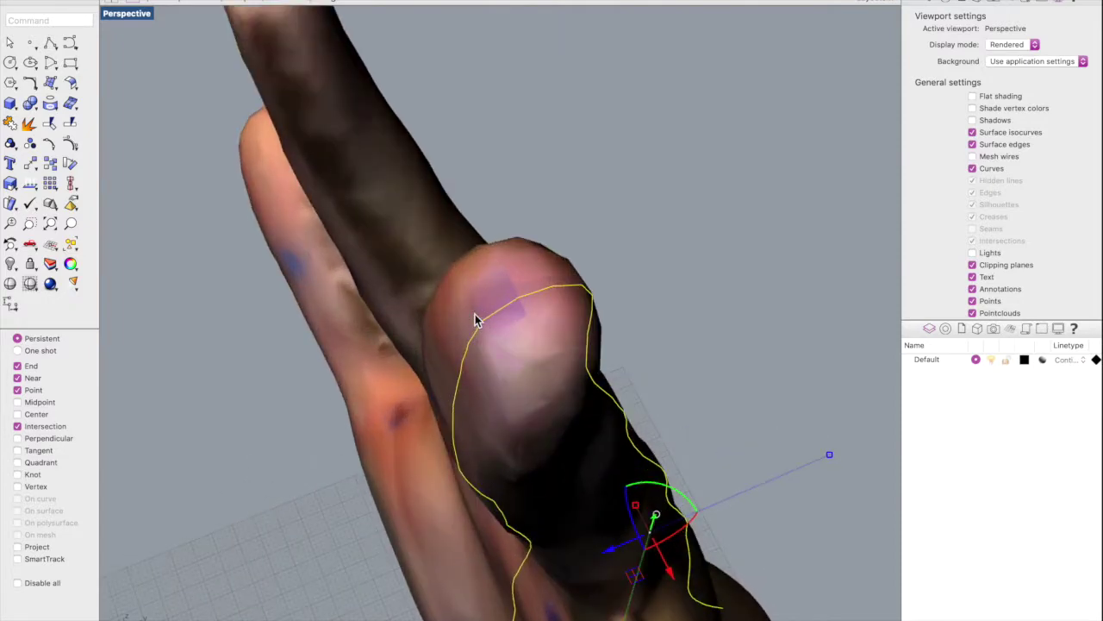
scroll(536, 328, up, 2)
right_drag(542, 331, 546, 322)
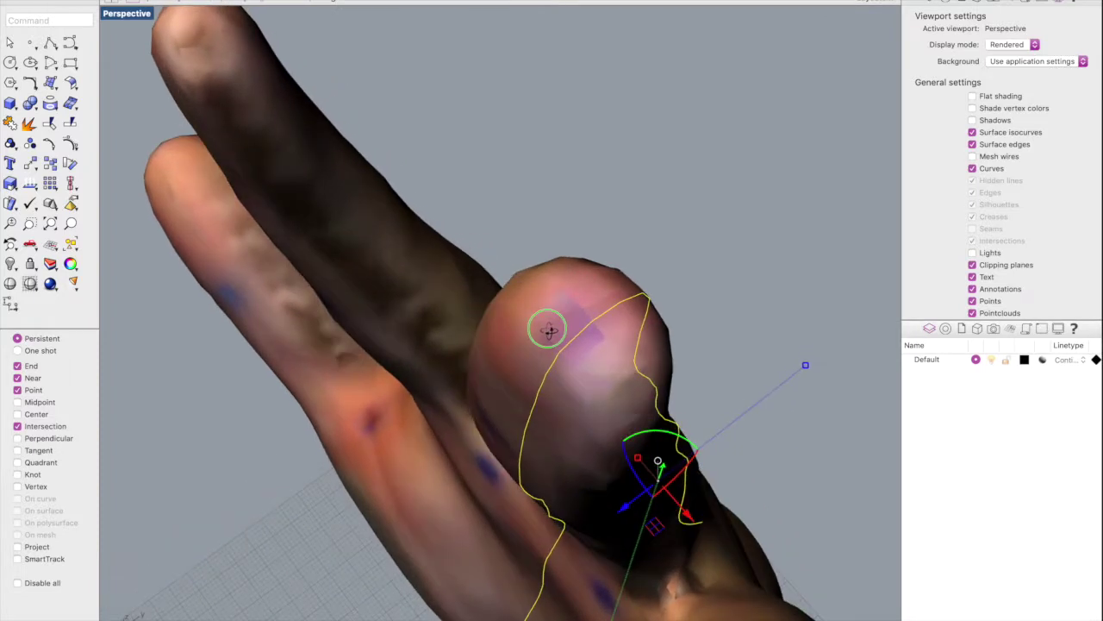
click(34, 44)
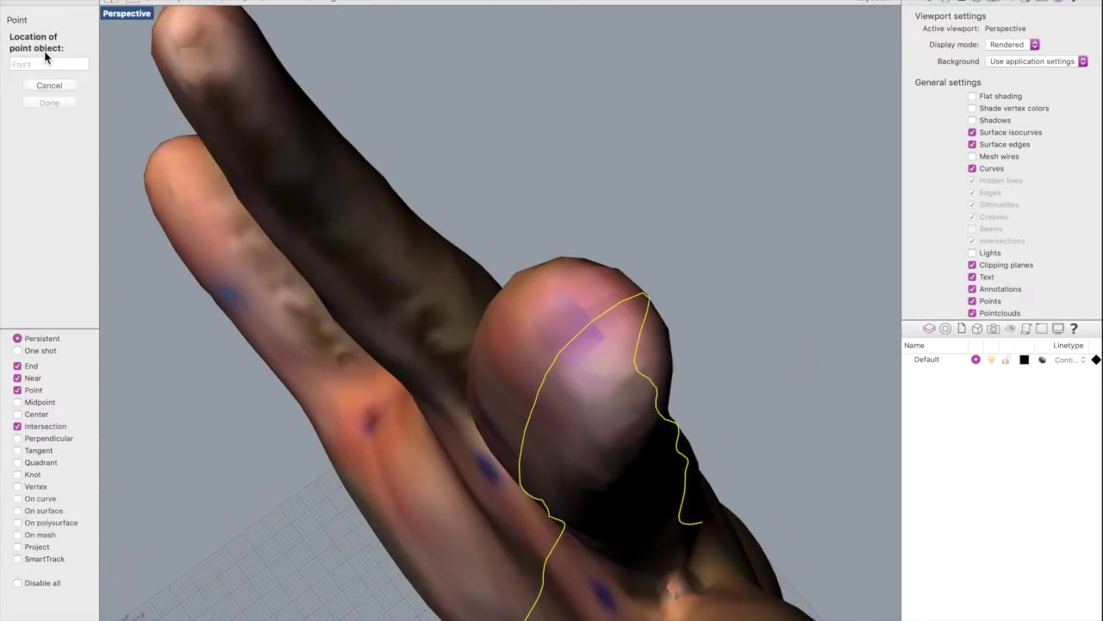
right_drag(582, 324, 587, 338)
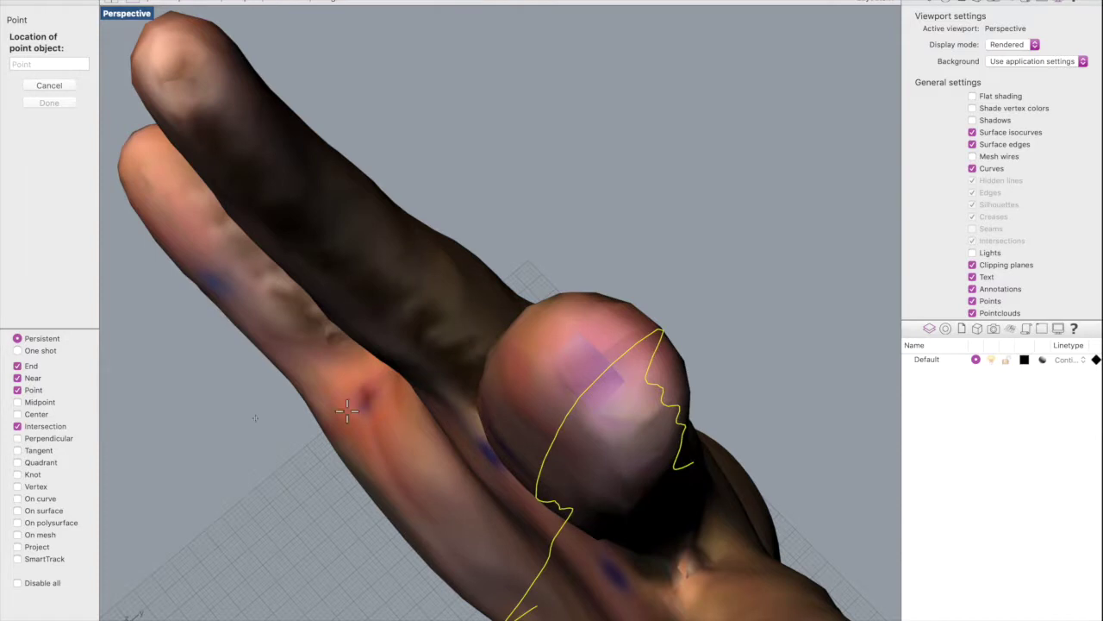
click(595, 378)
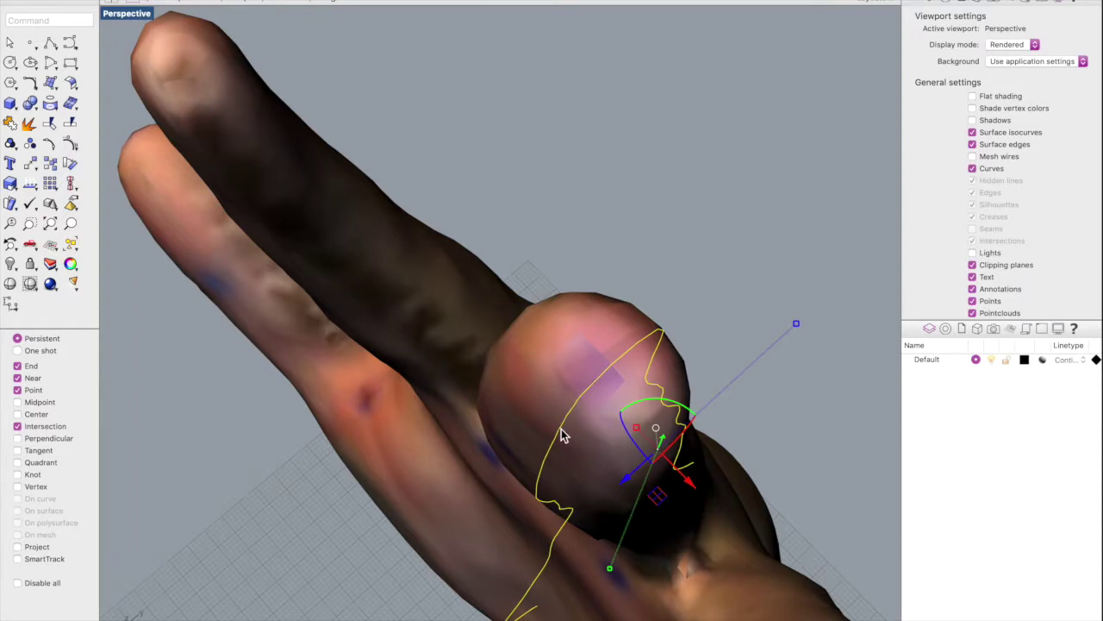
scroll(562, 457, down, 10)
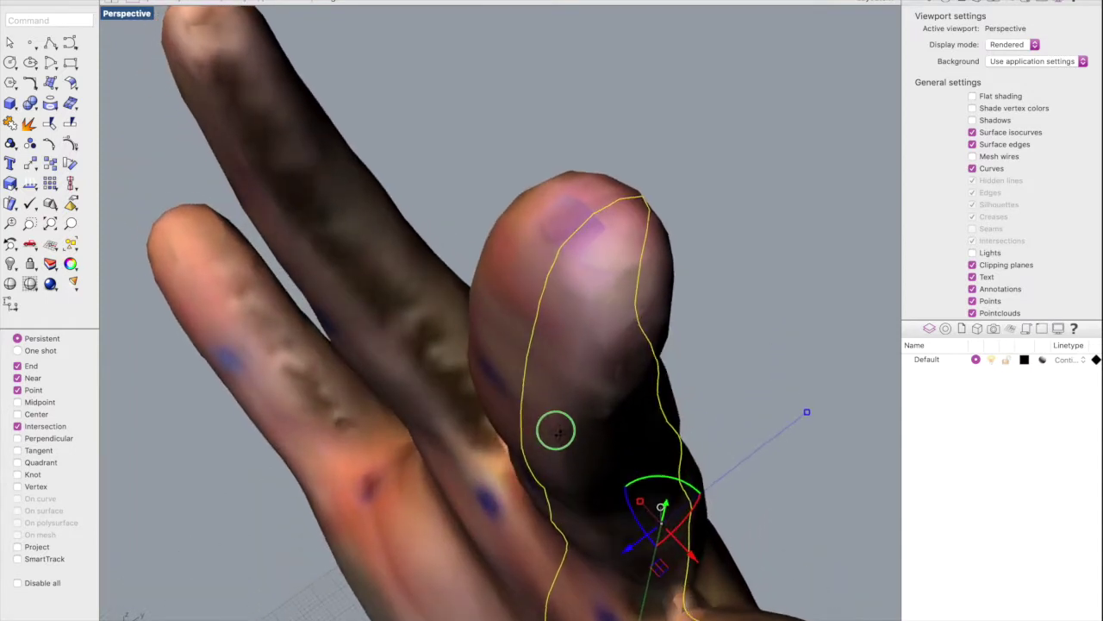
scroll(556, 440, down, 5)
right_drag(557, 439, 615, 315)
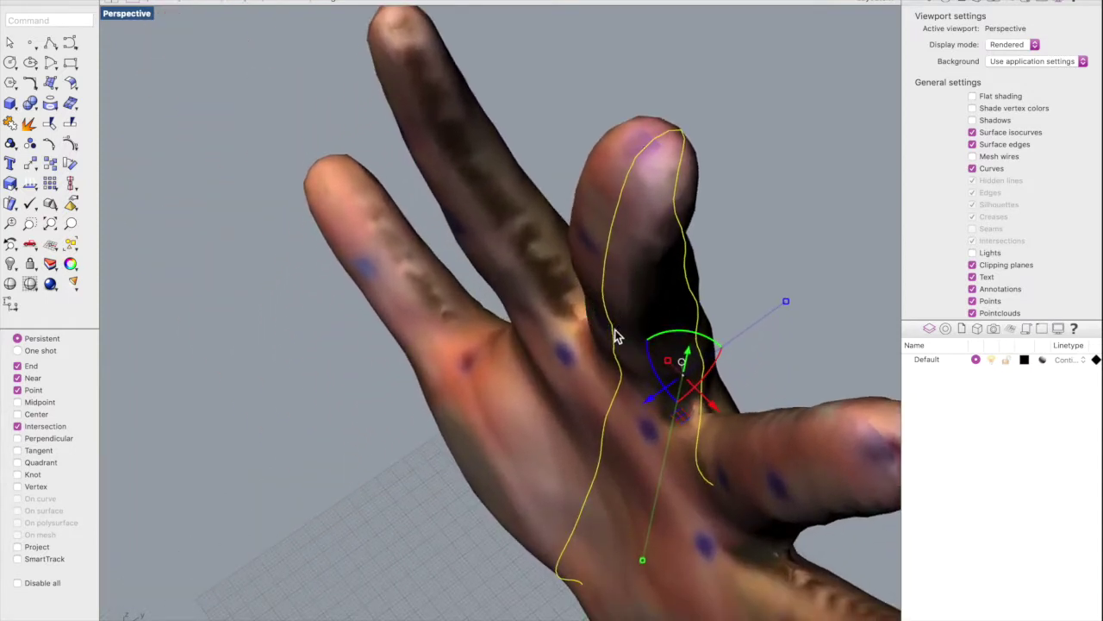
Step: Place a point object on the projected curve at the wrist marker
right_drag(581, 536, 602, 495)
scroll(616, 456, down, 3)
right_drag(616, 456, 626, 320)
scroll(631, 355, up, 5)
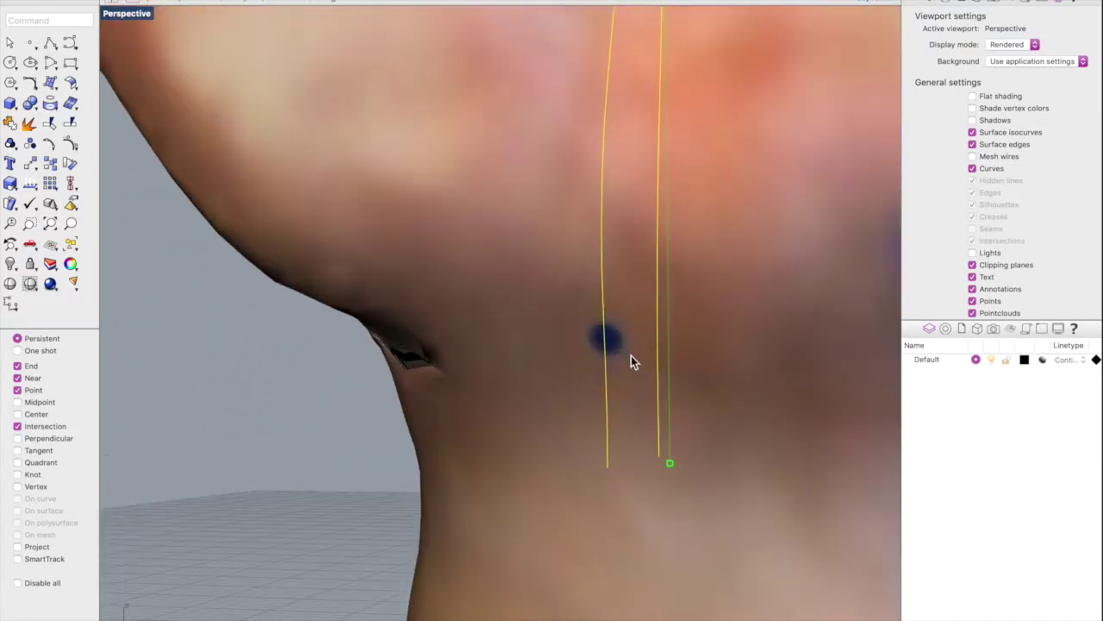
click(35, 49)
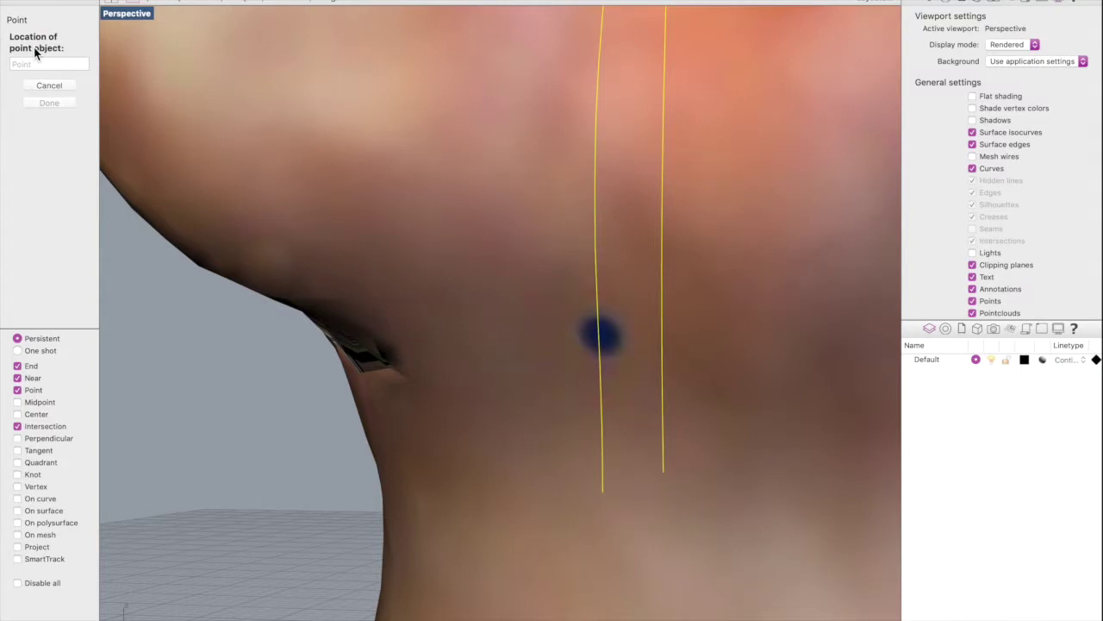
click(601, 339)
mouse_move(501, 350)
right_down()
mouse_move(513, 353)
mouse_move(502, 351)
right_up()
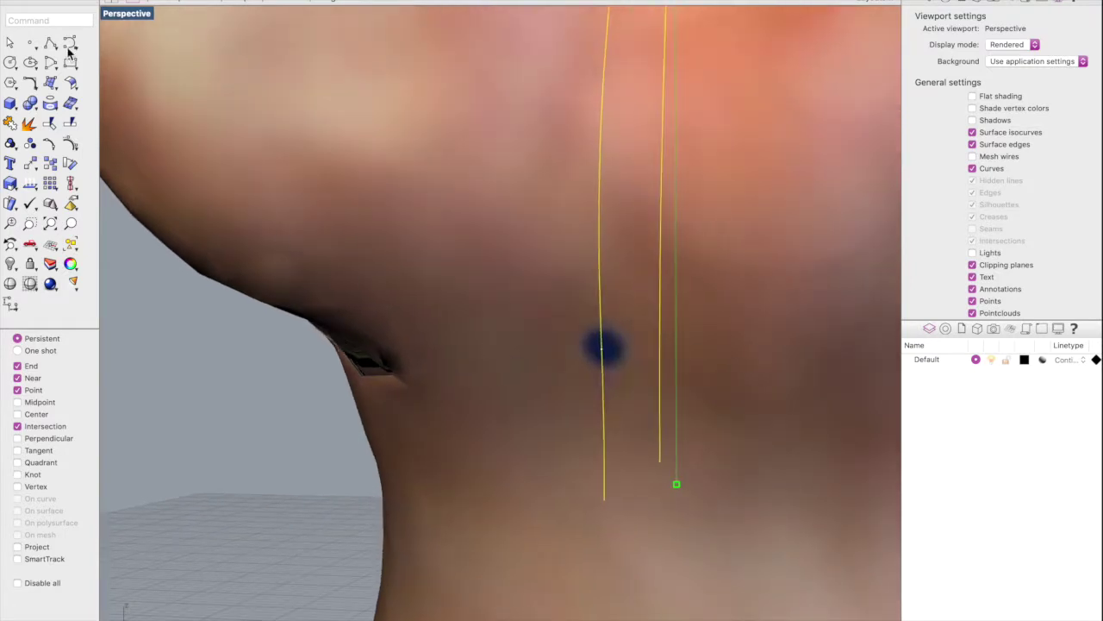
key(Delete)
key(super+z)
click(567, 353)
click(309, 445)
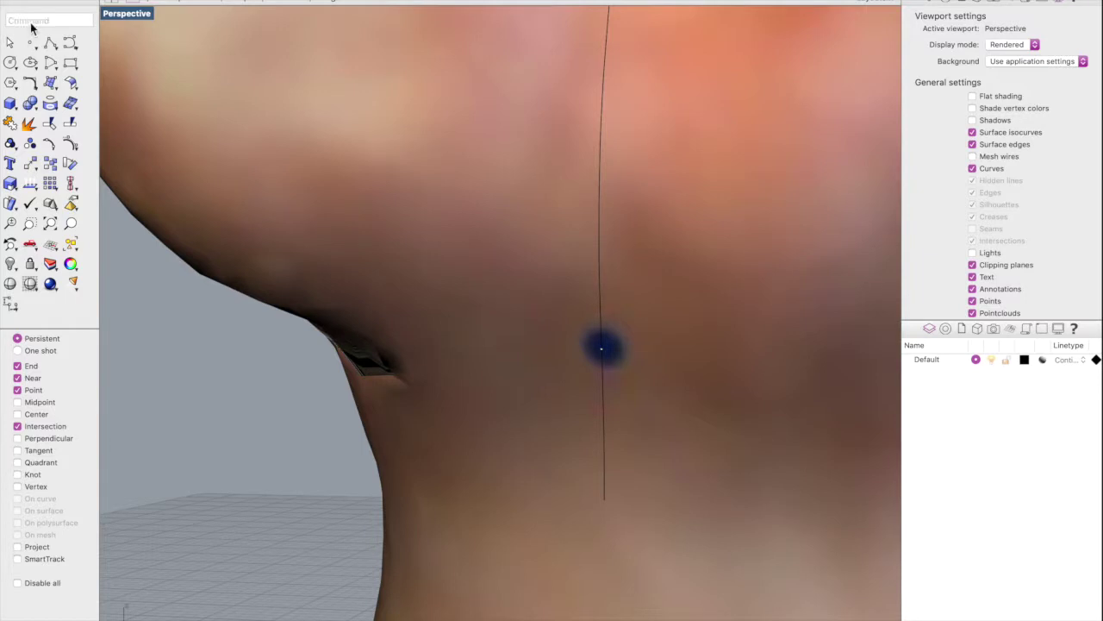
Step: Split the projected curve using the wrist marker's point as the cutting object
key(Return)
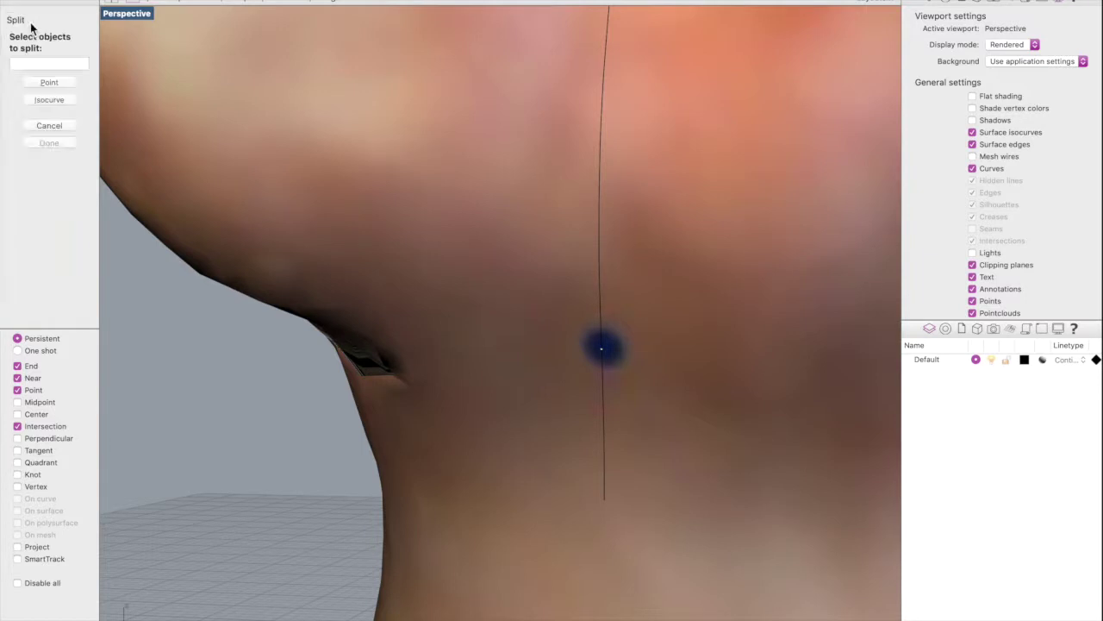
click(602, 405)
key(Return)
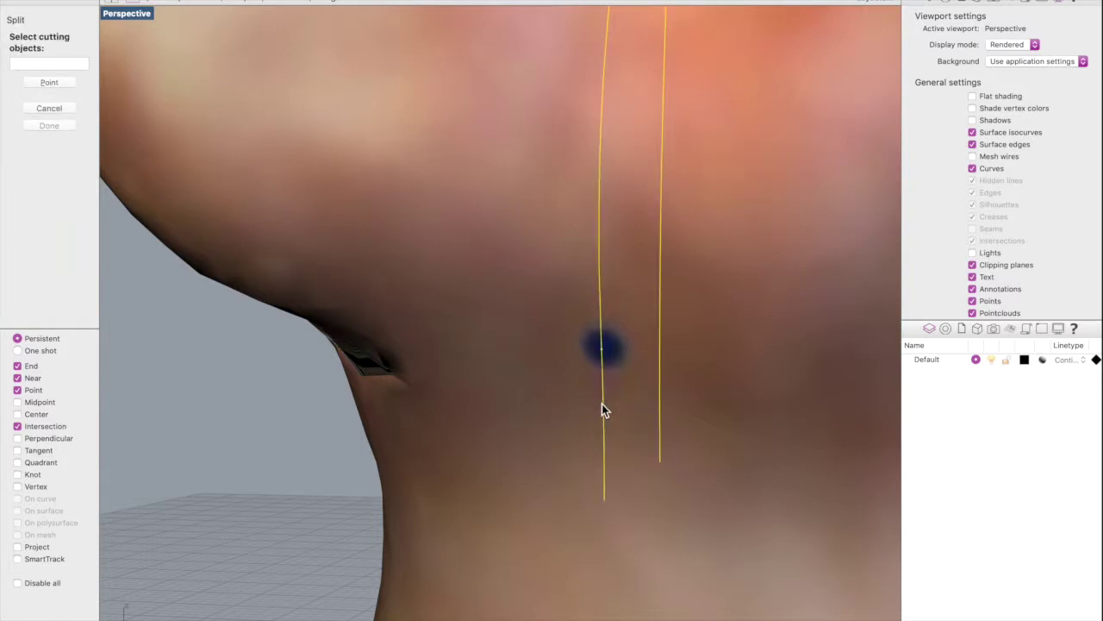
click(603, 352)
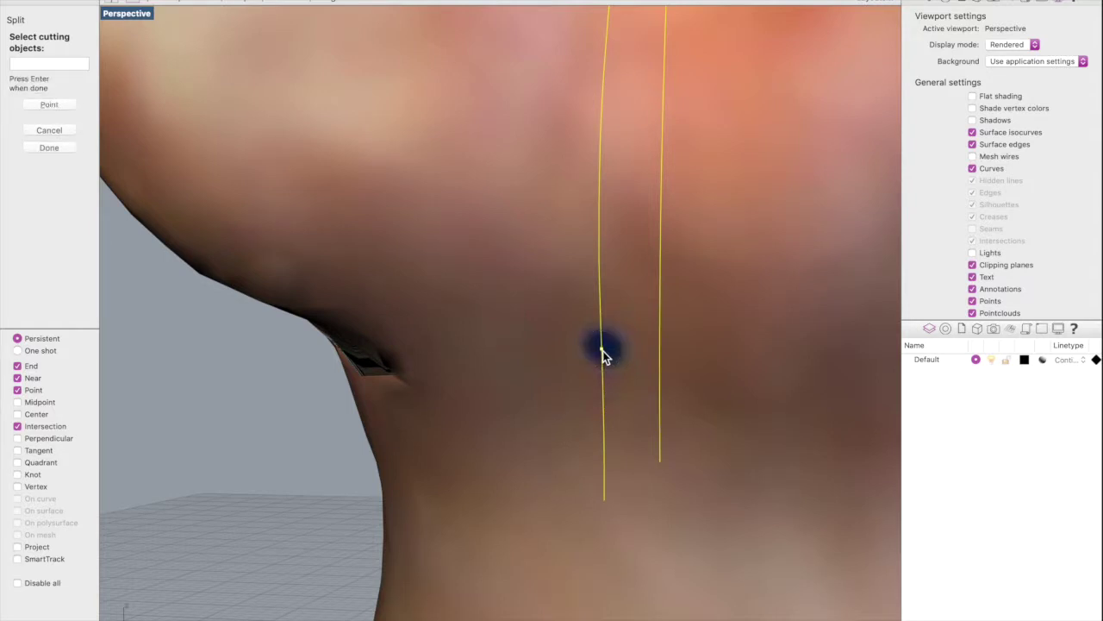
key(Return)
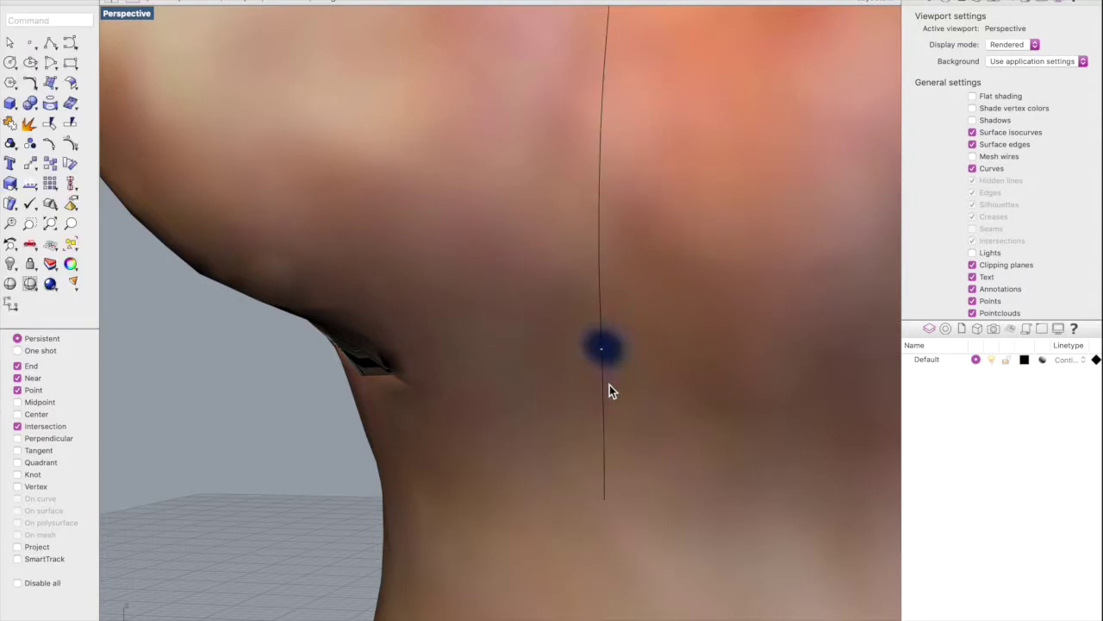
Step: Delete the piece of the projected curve below the wrist point
click(607, 390)
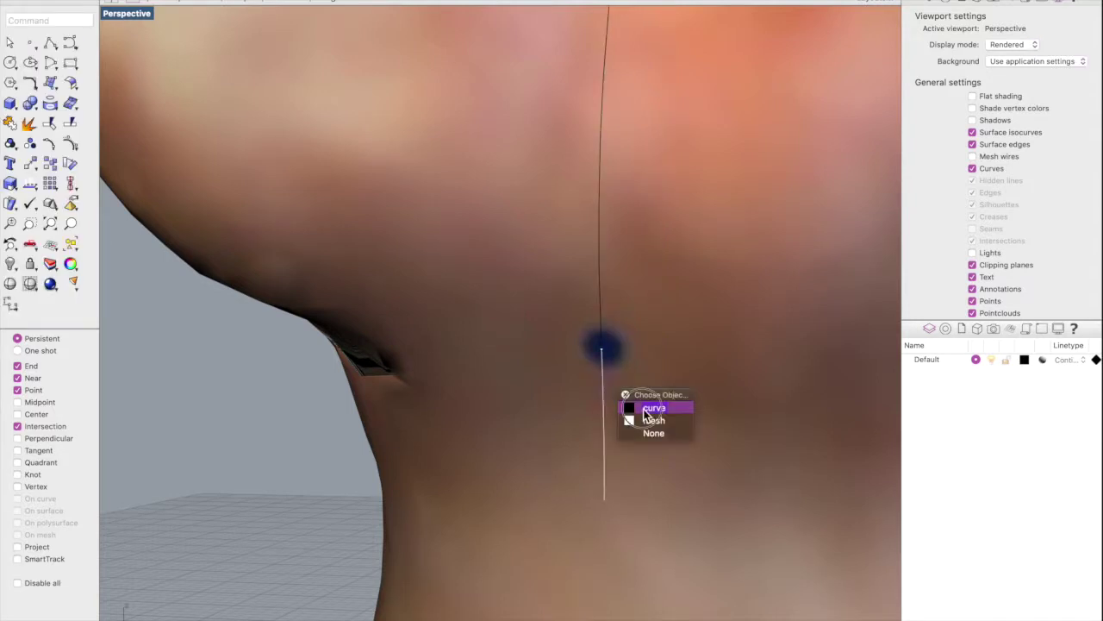
click(647, 411)
key(Delete)
Step: Split the projected curve using the point at the middle fingertip marker as the cutting object
scroll(632, 339, down, 15)
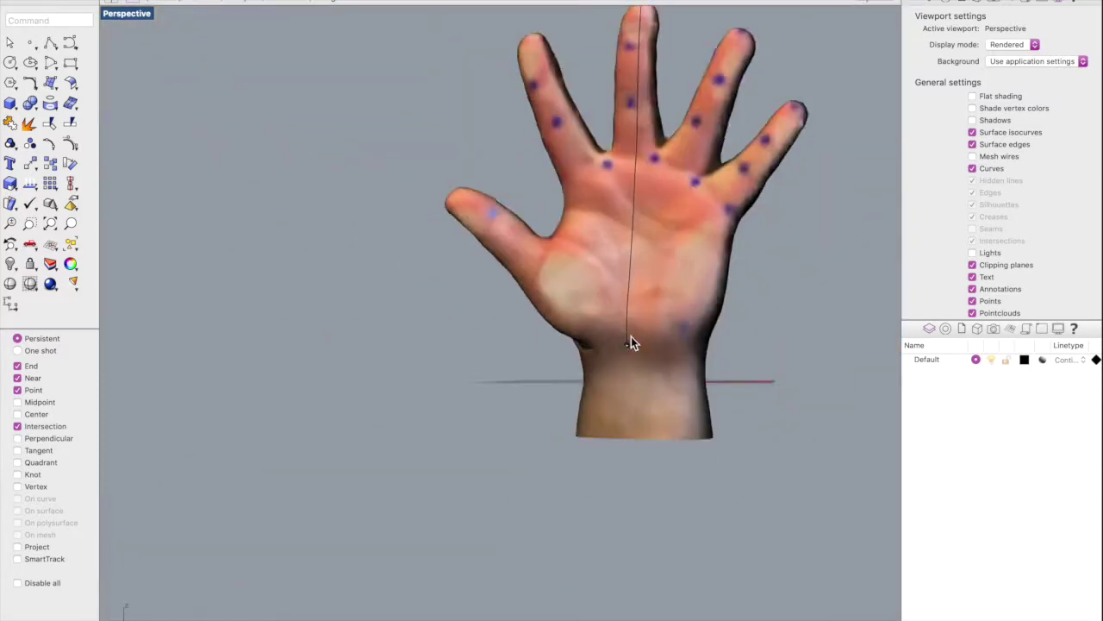
right_drag(660, 182, 546, 231)
scroll(538, 221, up, 20)
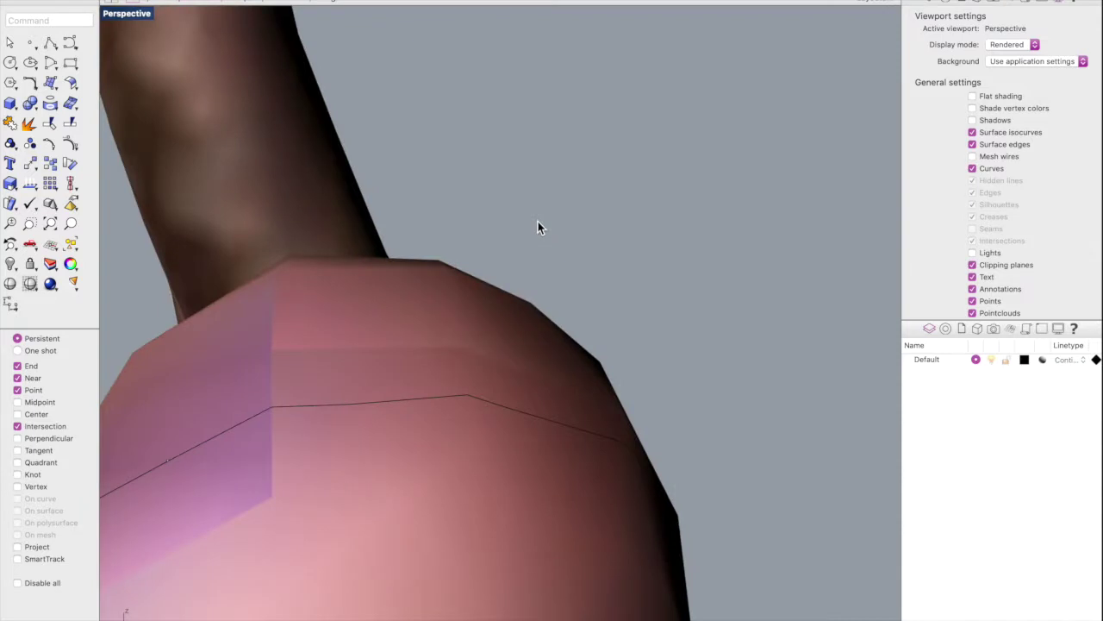
scroll(426, 294, down, 10)
scroll(428, 298, up, 10)
scroll(421, 324, down, 5)
right_drag(420, 323, 417, 373)
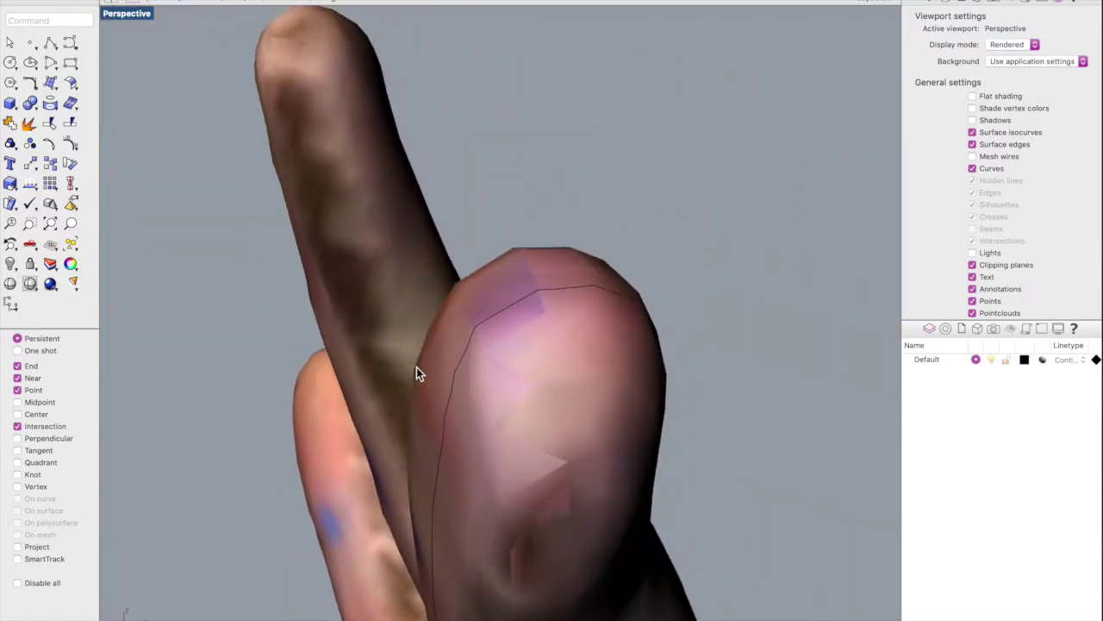
click(61, 21)
text(split)
key(Return)
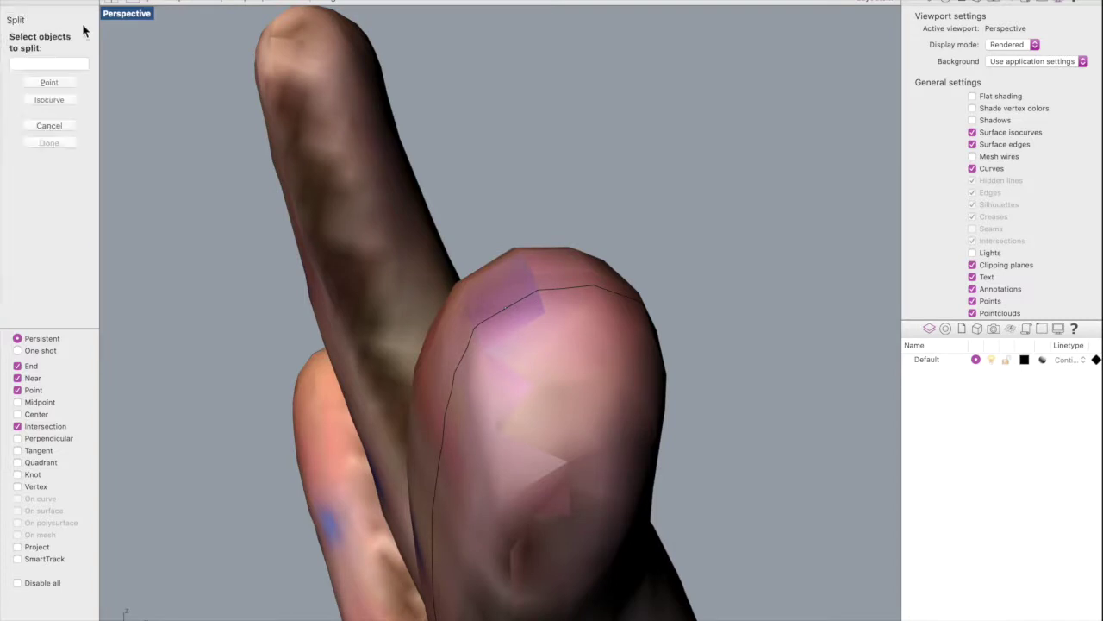
click(584, 289)
key(Return)
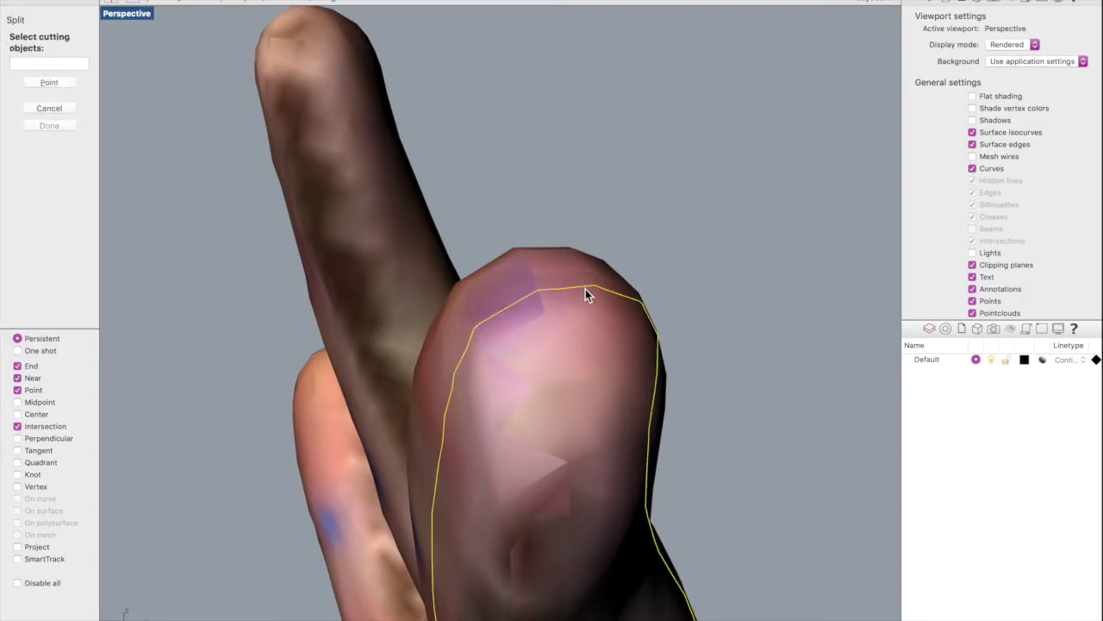
click(508, 312)
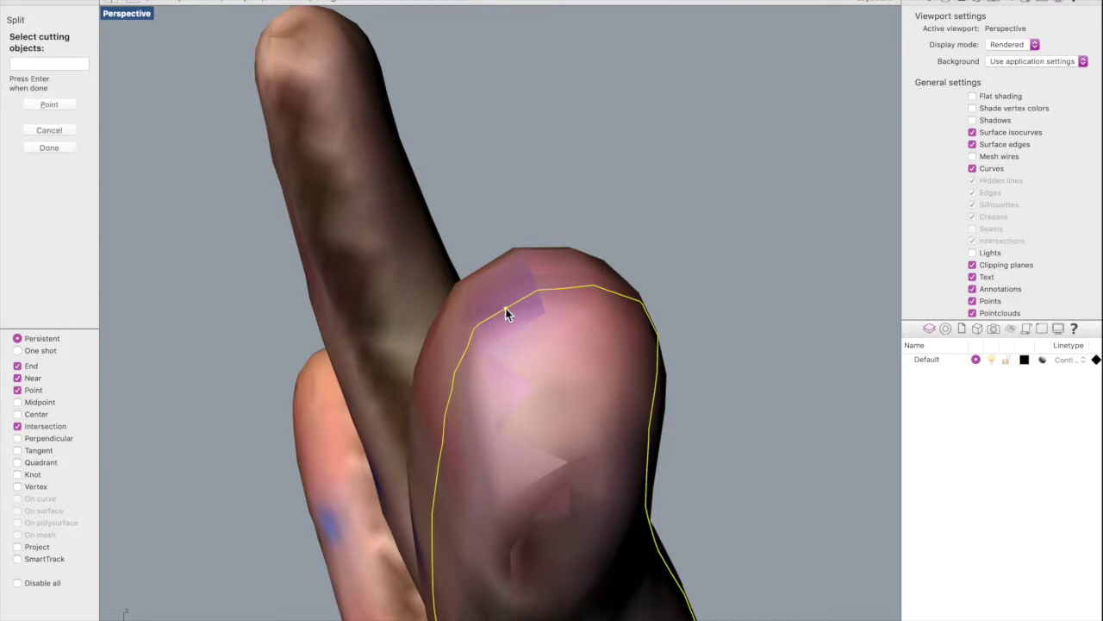
key(Return)
Step: Delete the part of the curve that runs over the fingertip and down the back of the hand
click(536, 299)
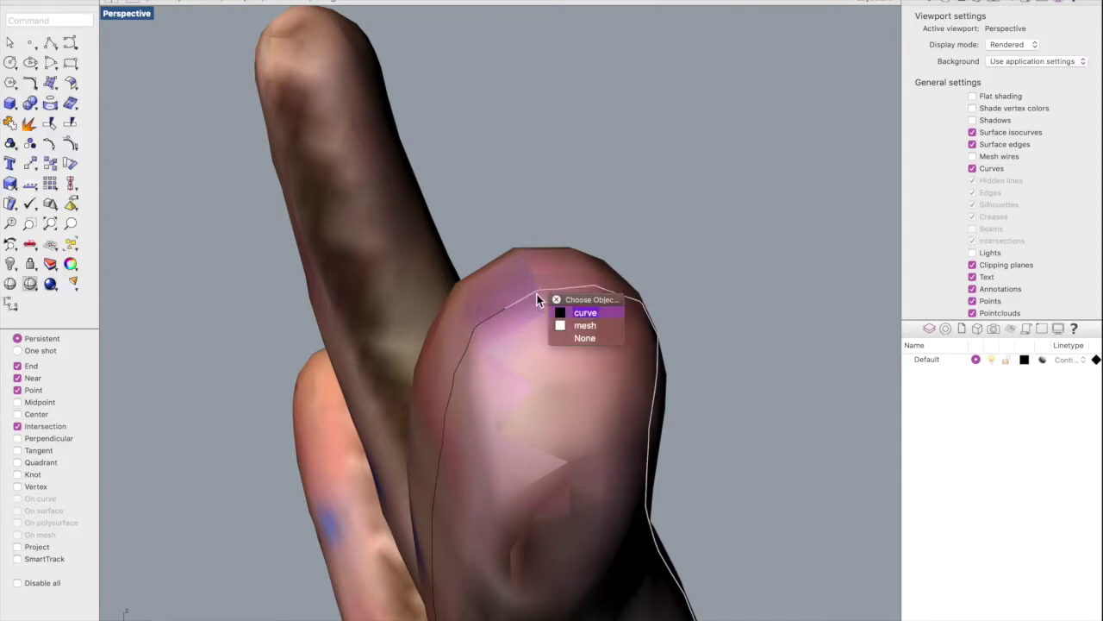
click(572, 315)
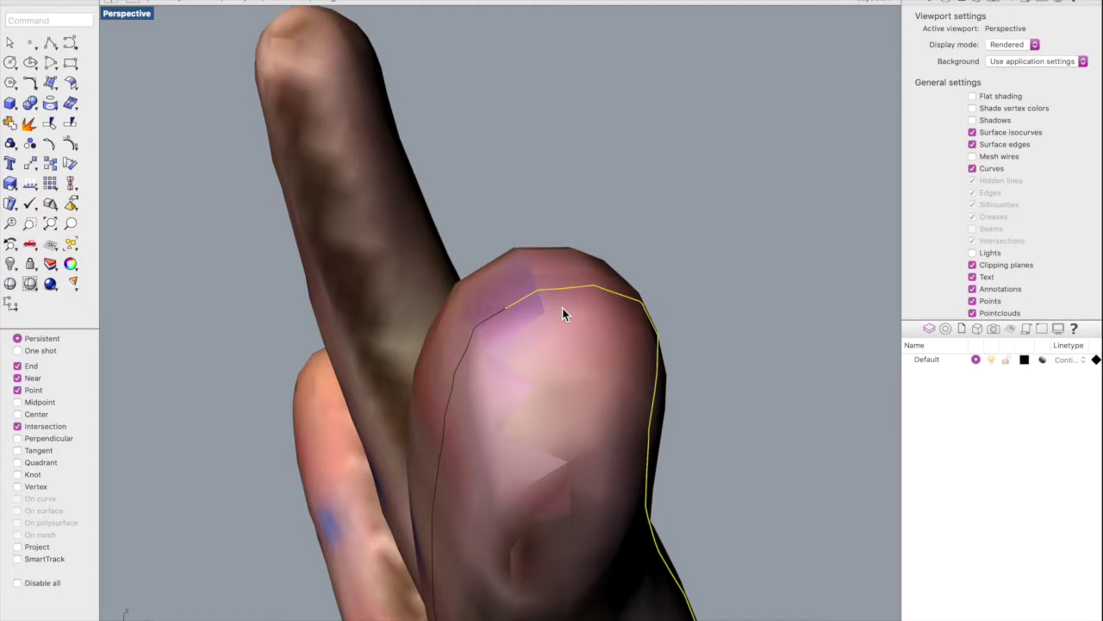
key(Delete)
right_drag(473, 403, 405, 307)
scroll(459, 282, down, 5)
scroll(406, 306, down, 5)
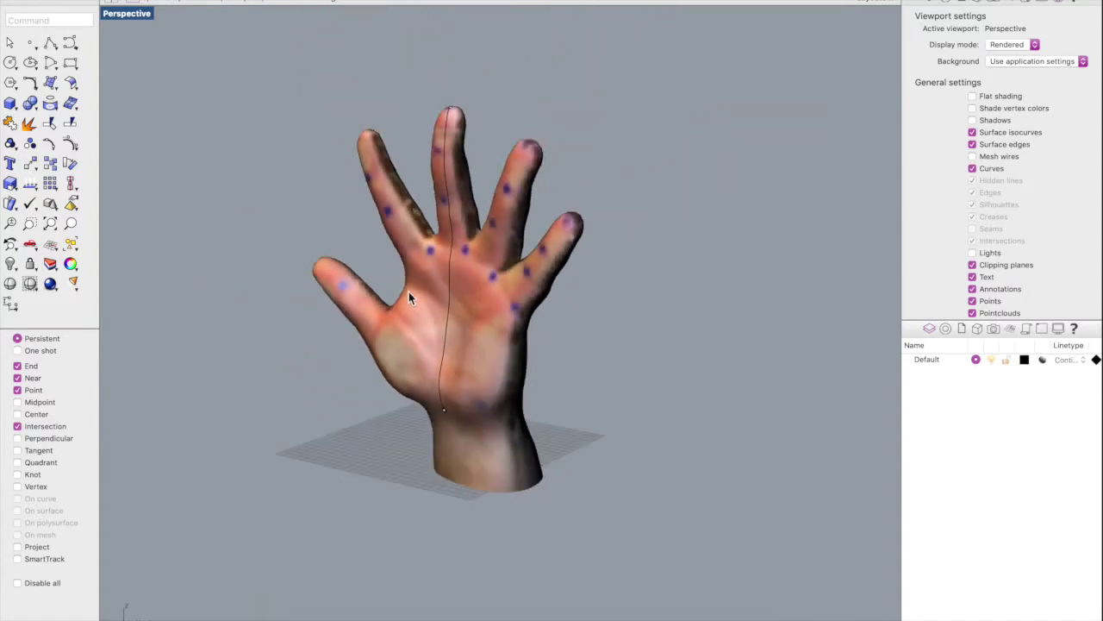
Step: Measure the length of the remaining palm curve from the middle fingertip to the wrist
scroll(428, 307, up, 3)
click(452, 309)
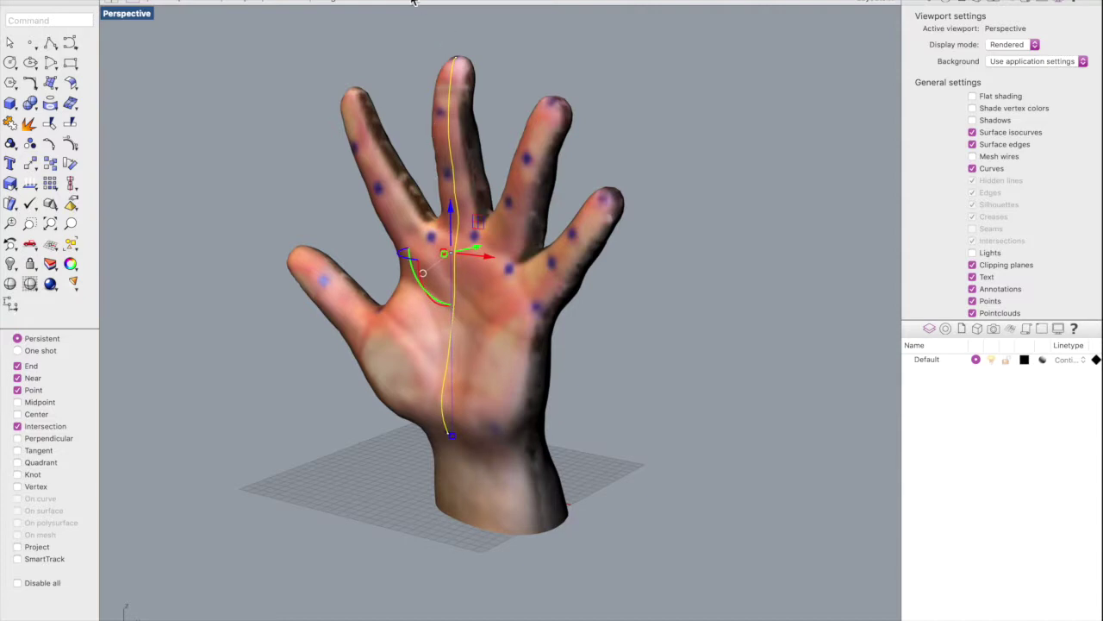
click(446, 0)
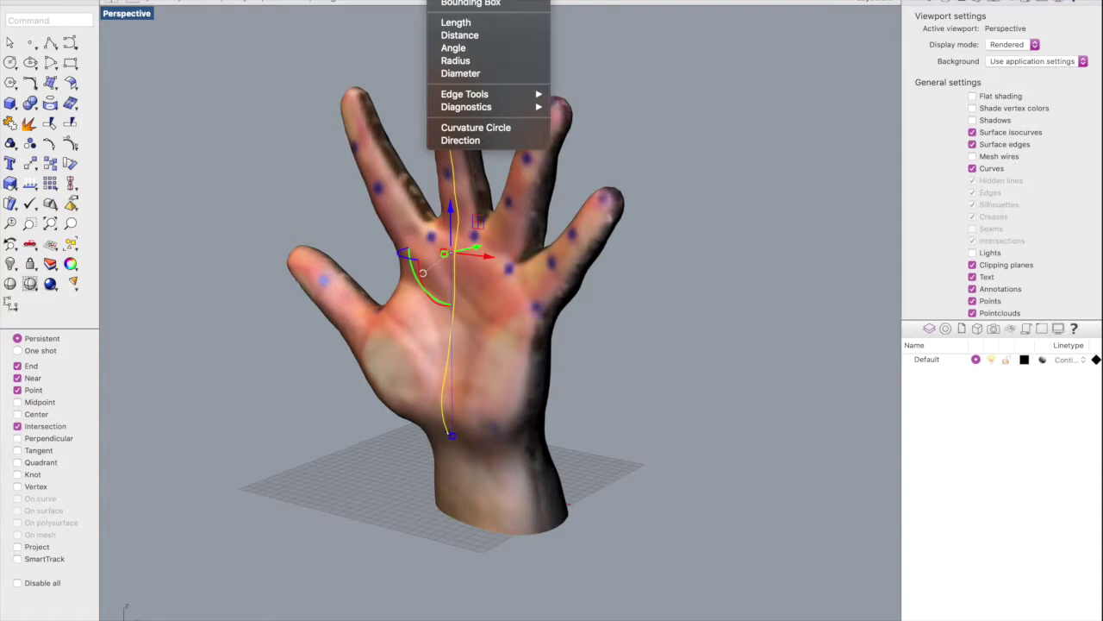
click(470, 23)
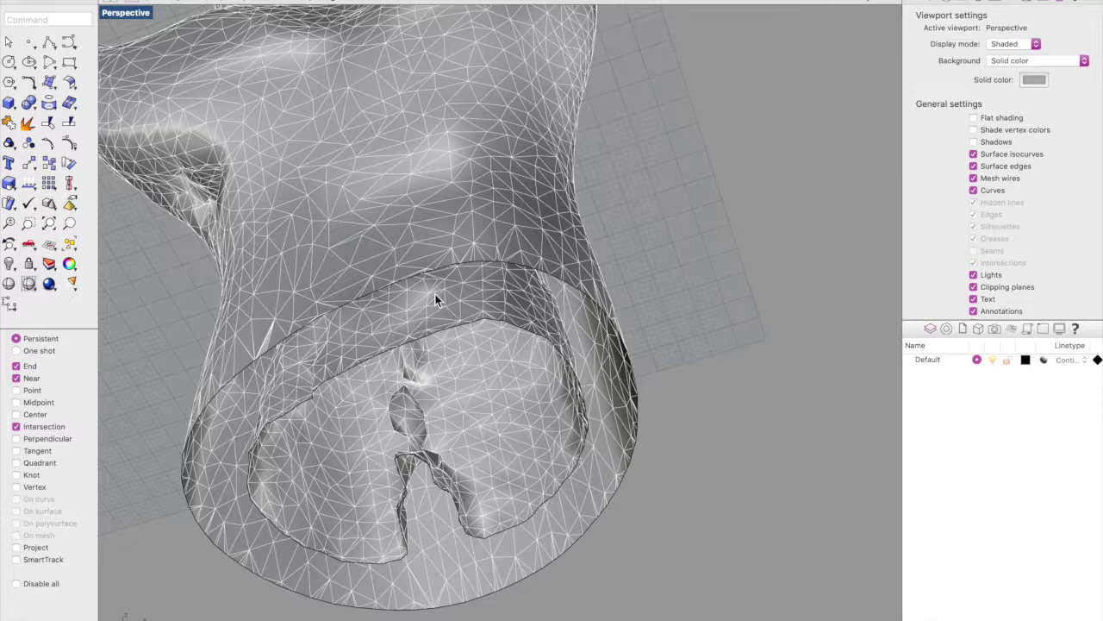
Step: Delete the leftover outline curves around the open wrist end of the mesh
click(431, 269)
key(Delete)
click(446, 330)
key(Delete)
Step: Switch the Perspective view to Rendered display and examine the damaged patch on the side of the hand mesh
right_drag(450, 343, 264, 362)
click(1012, 44)
click(1006, 54)
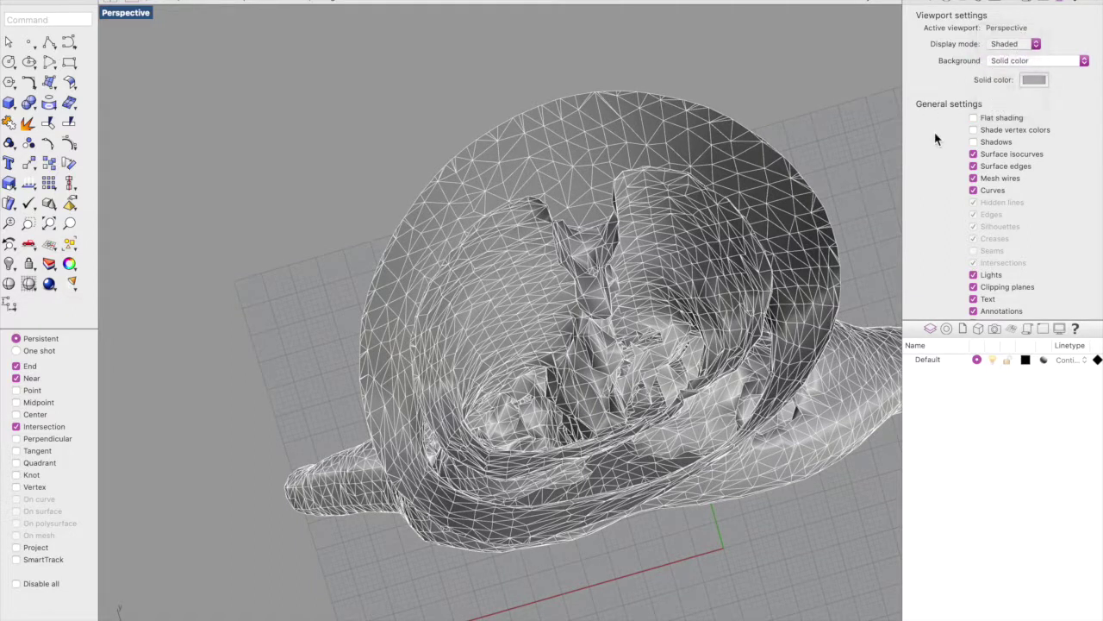
right_drag(647, 419, 607, 433)
right_drag(696, 223, 552, 564)
right_drag(554, 441, 565, 409)
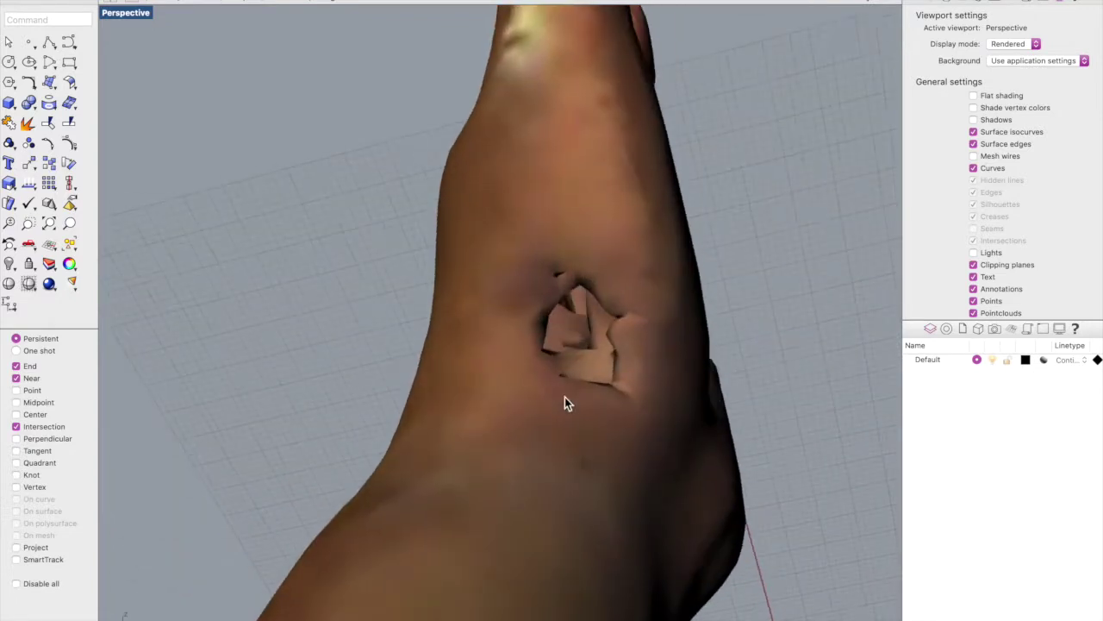
scroll(570, 368, down, 8)
scroll(570, 368, up, 9)
scroll(570, 373, up, 3)
right_drag(569, 374, 520, 422)
scroll(520, 422, down, 2)
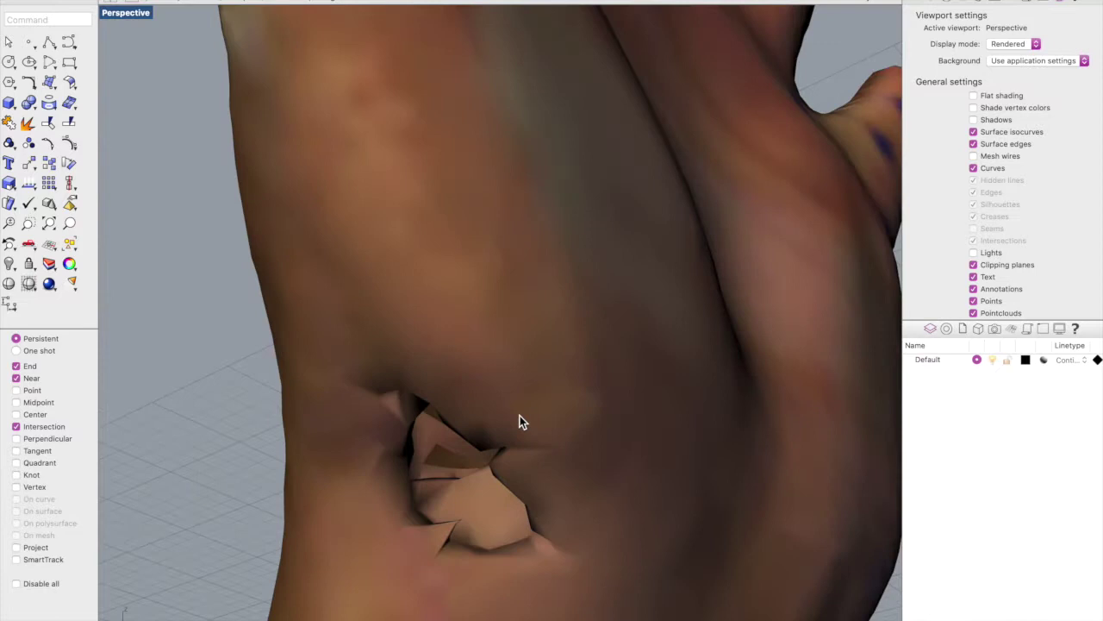
Step: Set the Perspective view to Shaded display and focus on the mesh wires around the damaged patch
click(1013, 40)
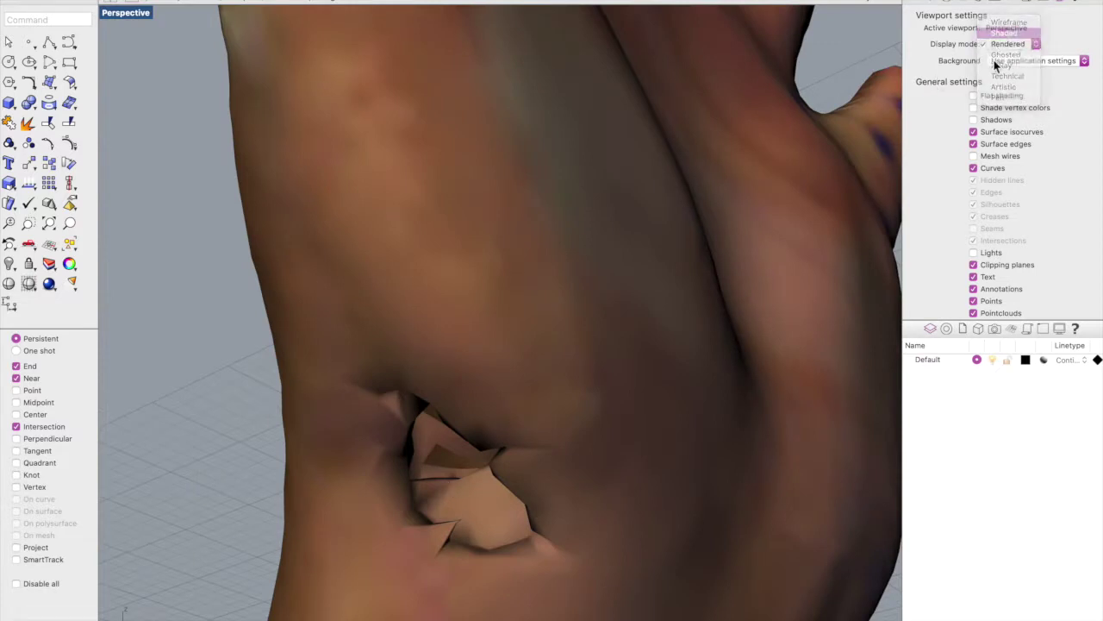
click(1006, 32)
right_drag(435, 509, 431, 420)
scroll(614, 513, up, 5)
scroll(615, 511, up, 3)
shift+right_drag(271, 406, 618, 399)
scroll(478, 415, up, 3)
scroll(602, 399, up, 2)
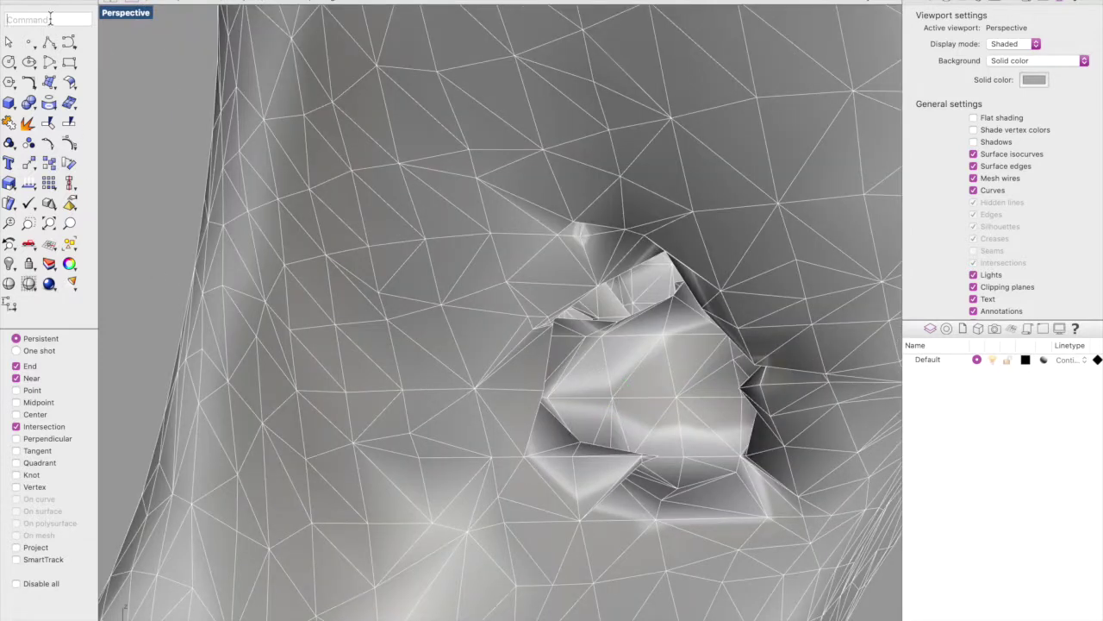
Step: Start DeleteMeshFaces and select the folded inner faces in the damaged pocket of the hand mesh
text(mesh)
key(Return)
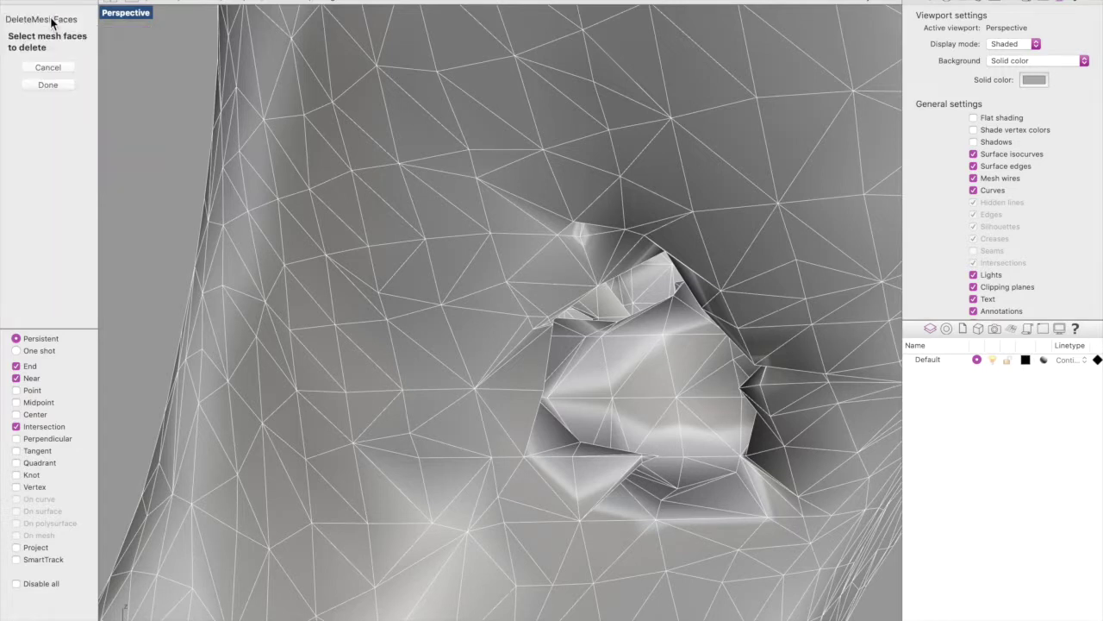
right_drag(623, 401, 523, 410)
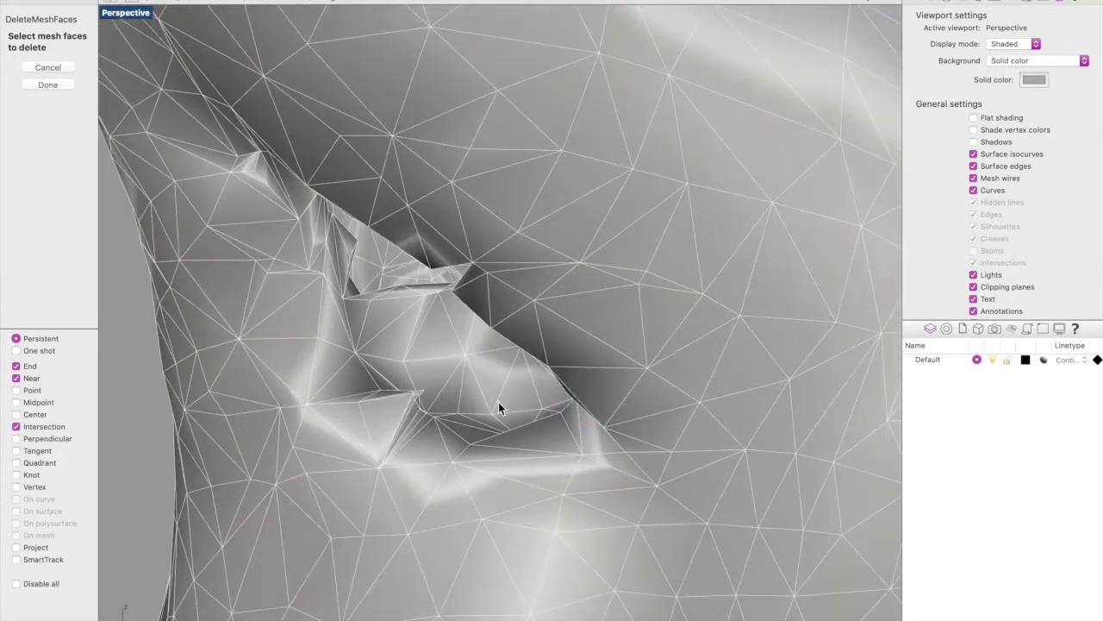
click(363, 369)
click(371, 348)
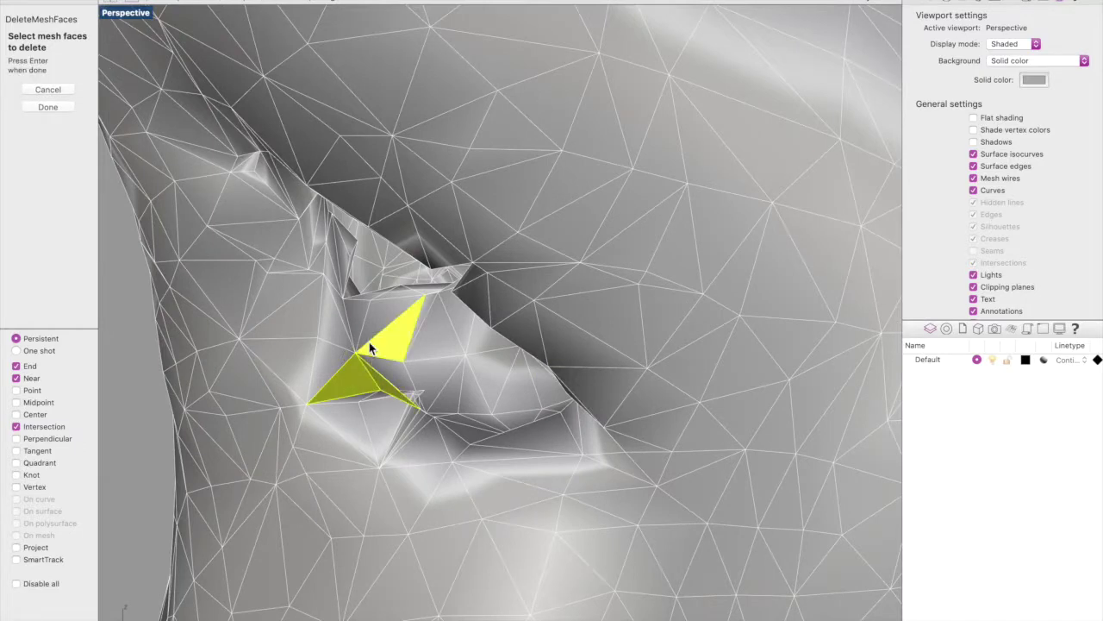
click(353, 334)
click(337, 356)
right_drag(337, 356, 308, 365)
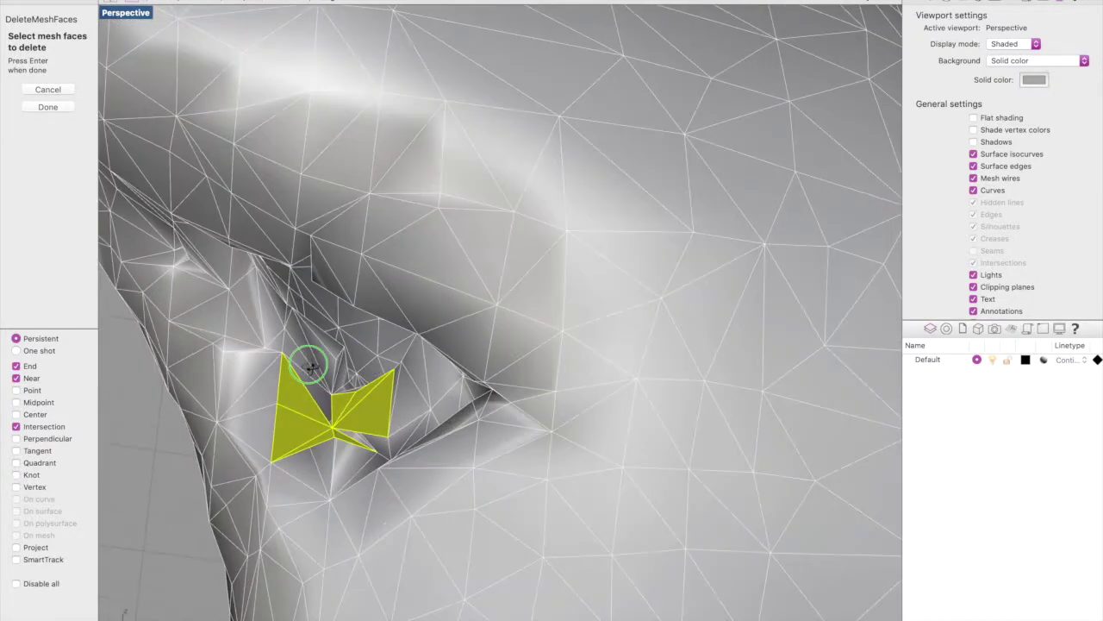
click(326, 344)
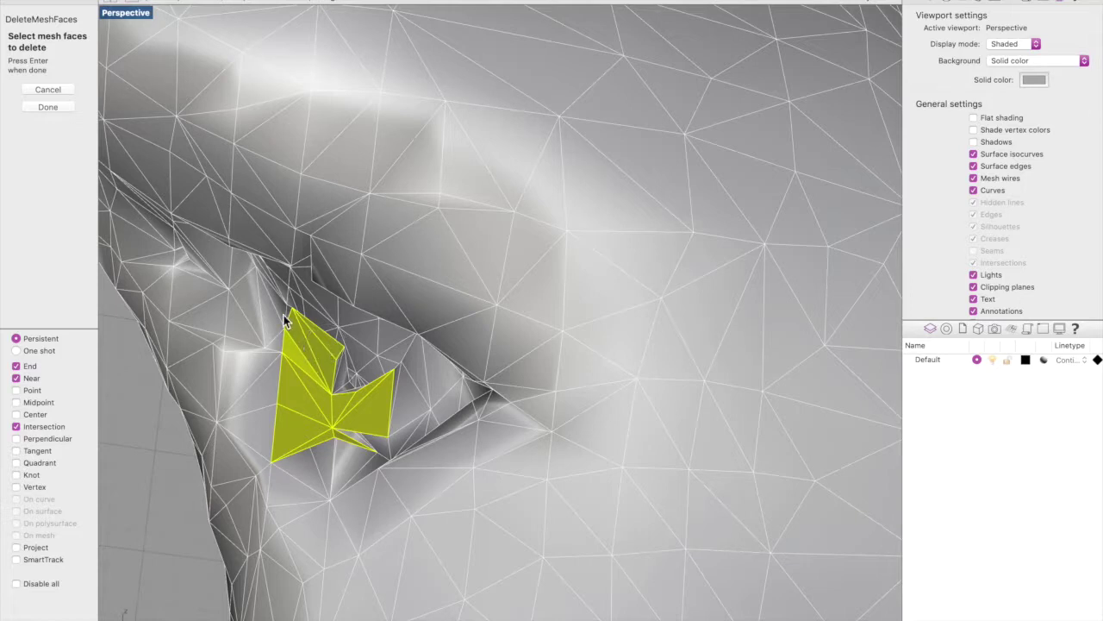
Step: Extend the face selection with more folded faces around the damaged pocket in the side of the hand mesh
shift+right_drag(284, 315, 325, 451)
scroll(324, 451, up, 10)
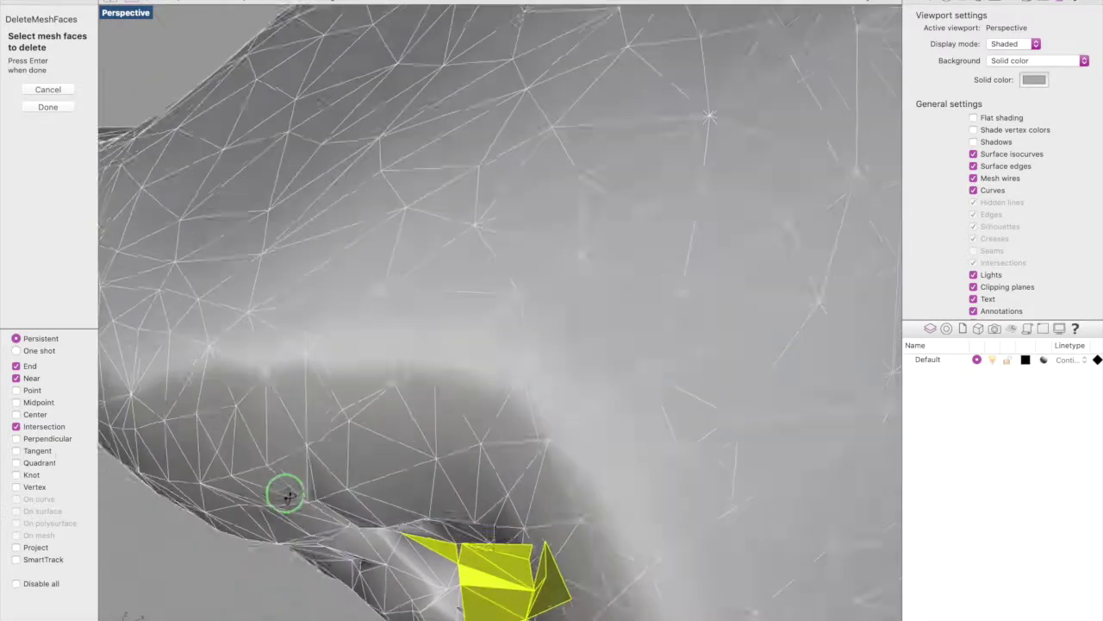
mouse_move(285, 493)
right_down()
mouse_move(266, 475)
mouse_move(281, 487)
right_up()
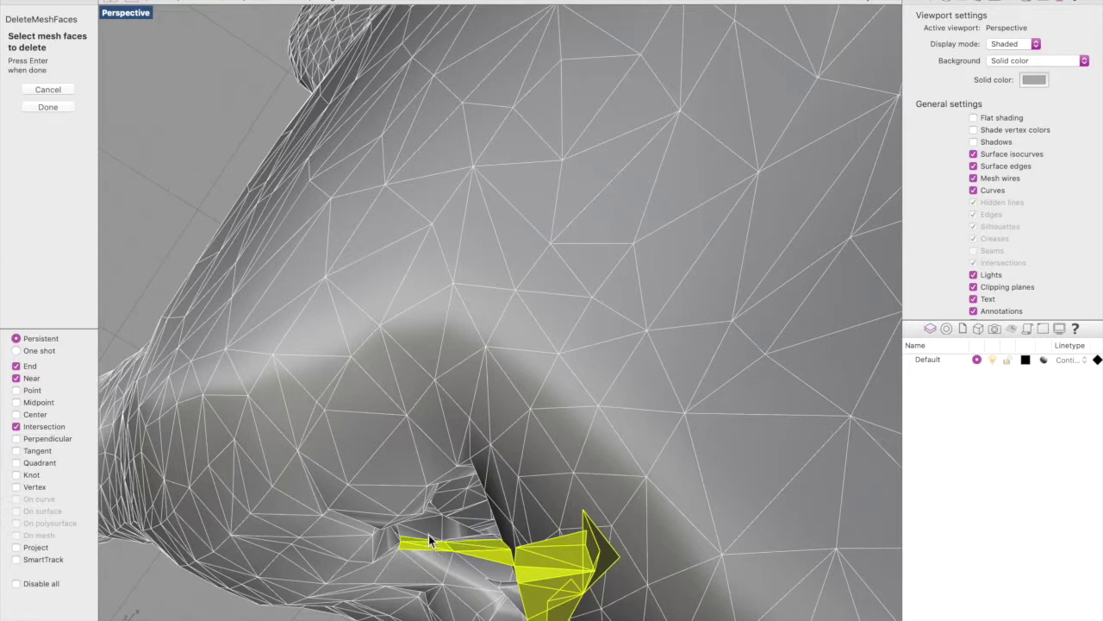
right_drag(564, 533, 635, 500)
scroll(635, 495, down, 5)
scroll(635, 487, up, 8)
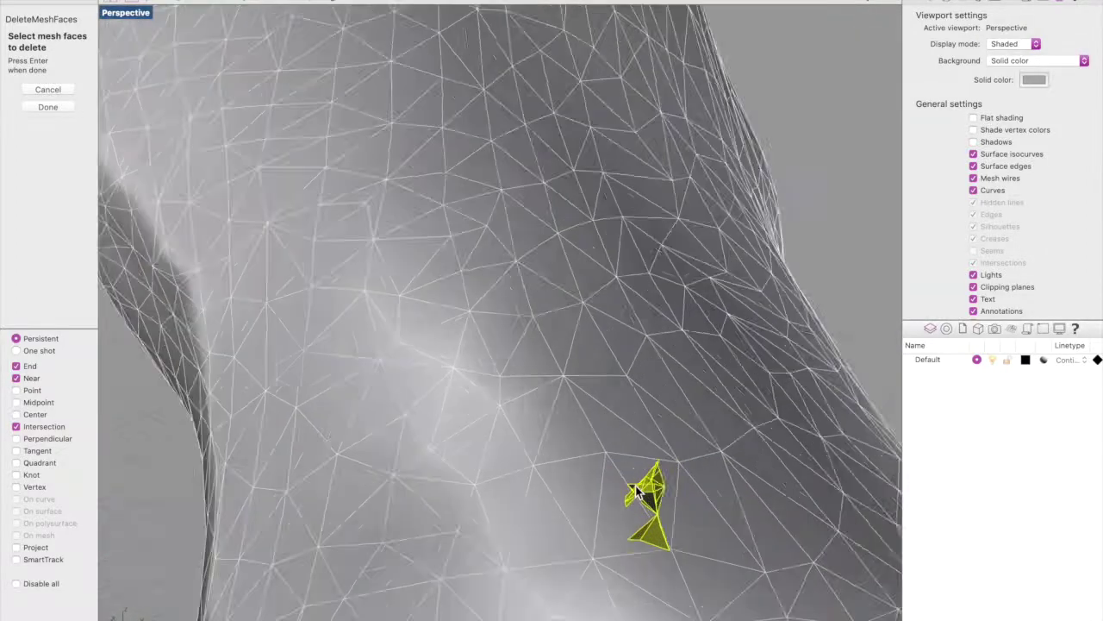
Step: Add the connecting strip of faces along the pocket's rim to the faces selected for deletion
scroll(637, 488, up, 3)
scroll(638, 489, down, 3)
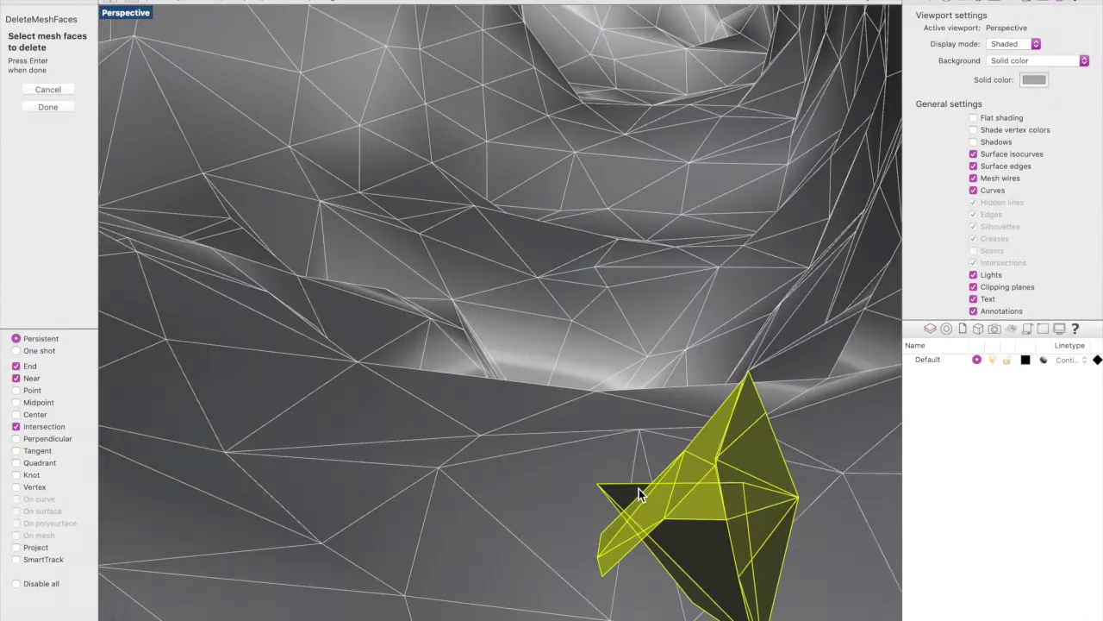
right_drag(645, 497, 901, 475)
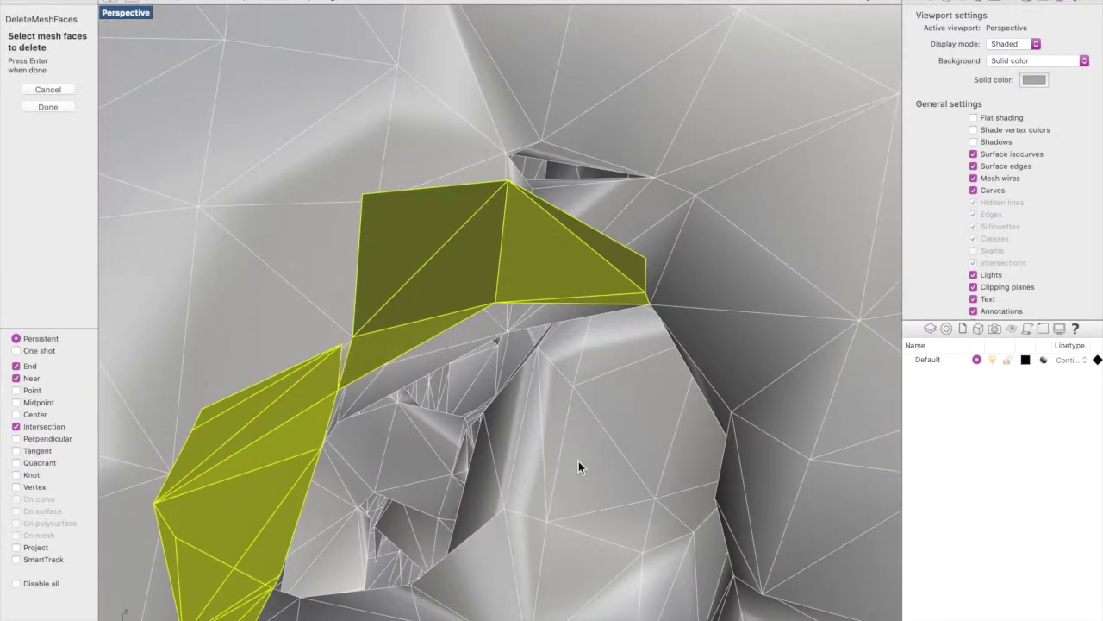
scroll(591, 456, up, 2)
right_drag(594, 449, 722, 277)
scroll(501, 170, down, 10)
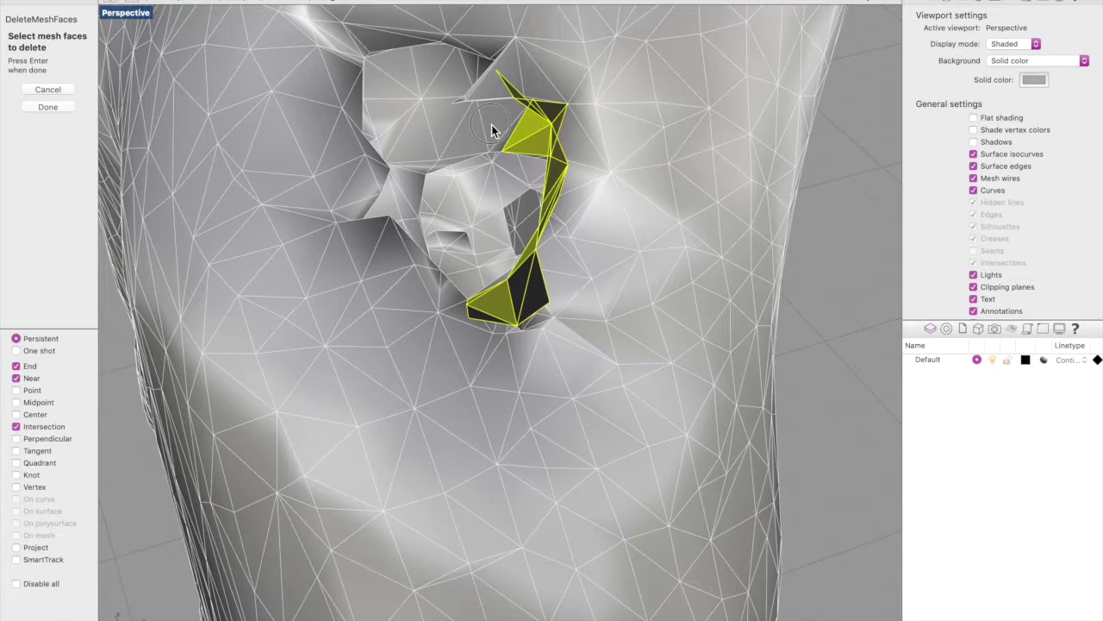
Step: Add the protruding inner flap beside the selected strip and the adjoining faces along the pocket's upper edge
click(493, 129)
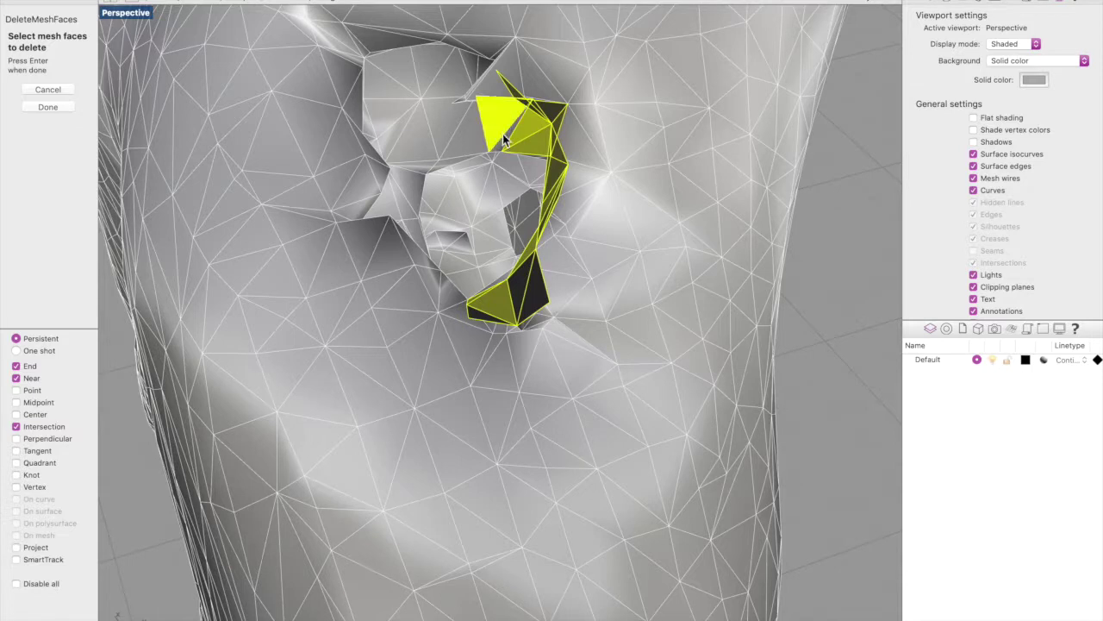
right_drag(503, 134, 512, 138)
right_drag(502, 132, 467, 129)
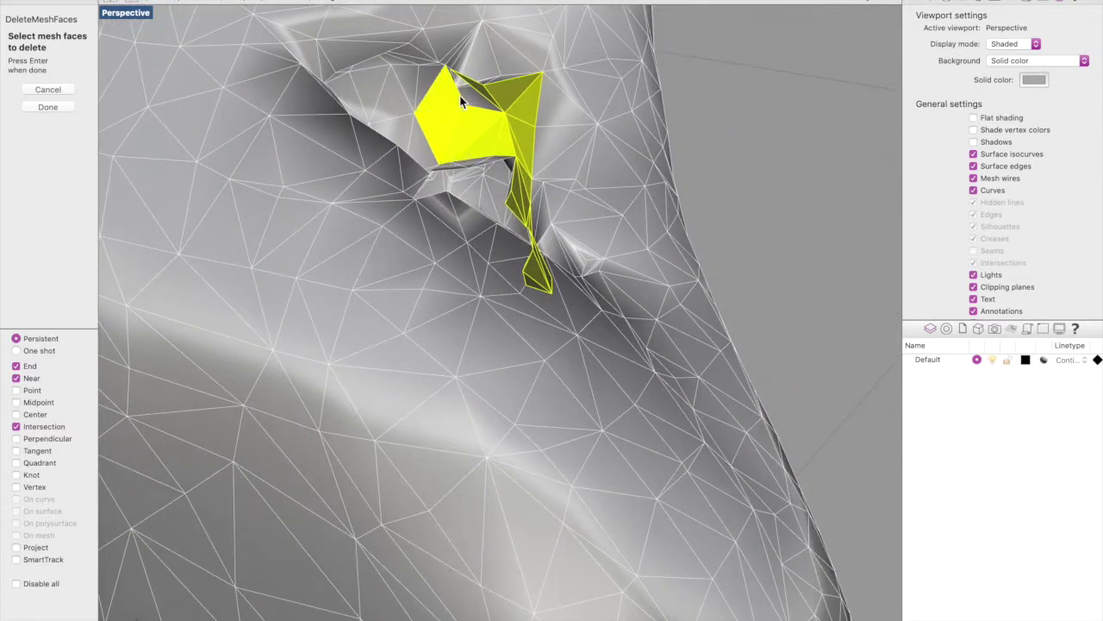
right_drag(471, 97, 468, 89)
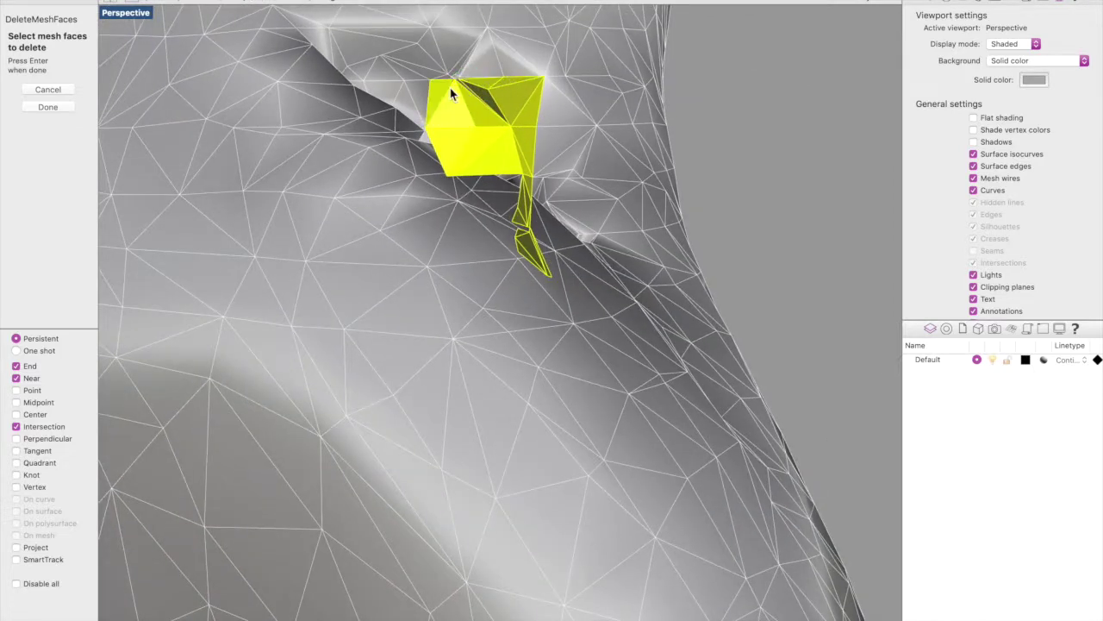
right_drag(430, 109, 472, 74)
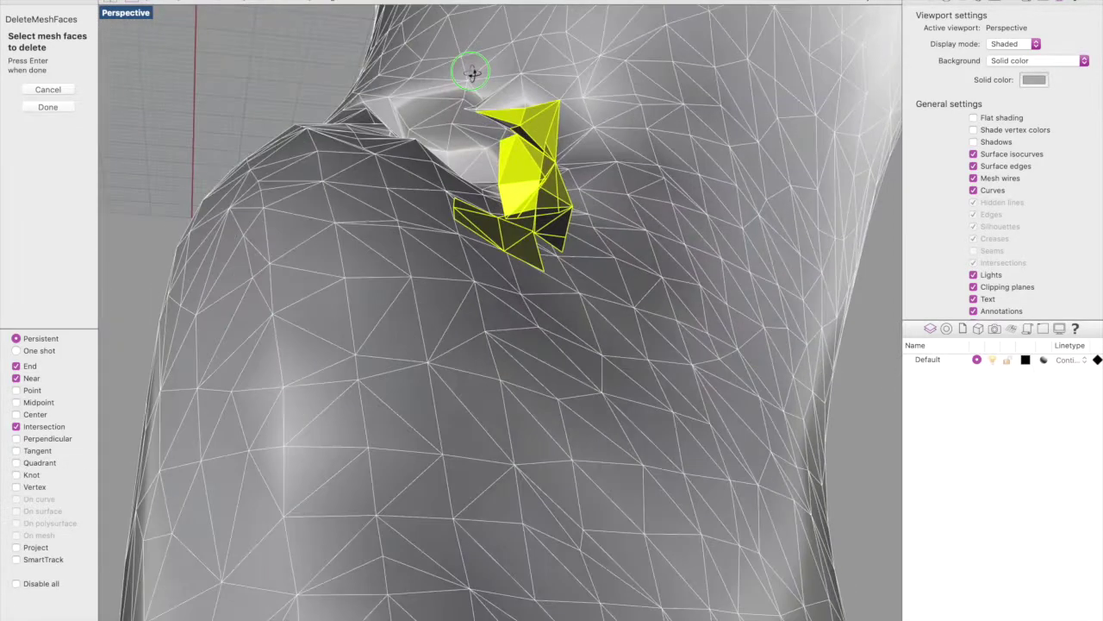
click(479, 118)
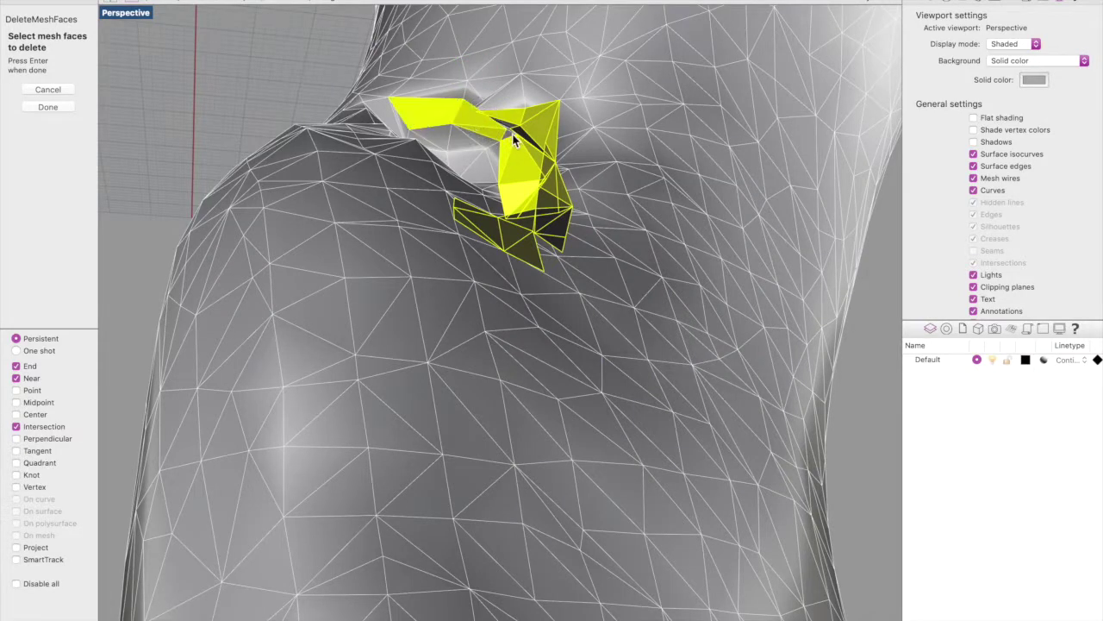
Step: Add the small faces at the upper corner and those curving around the far end of the pocket's rim
right_drag(506, 131, 433, 88)
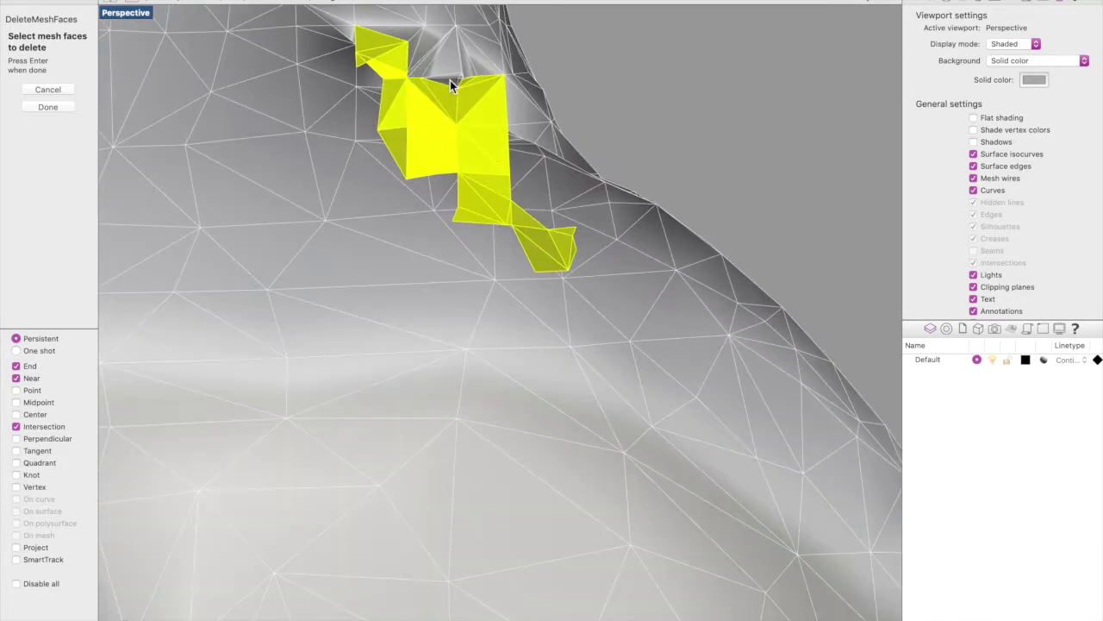
click(452, 78)
right_drag(455, 83, 486, 77)
scroll(484, 78, up, 2)
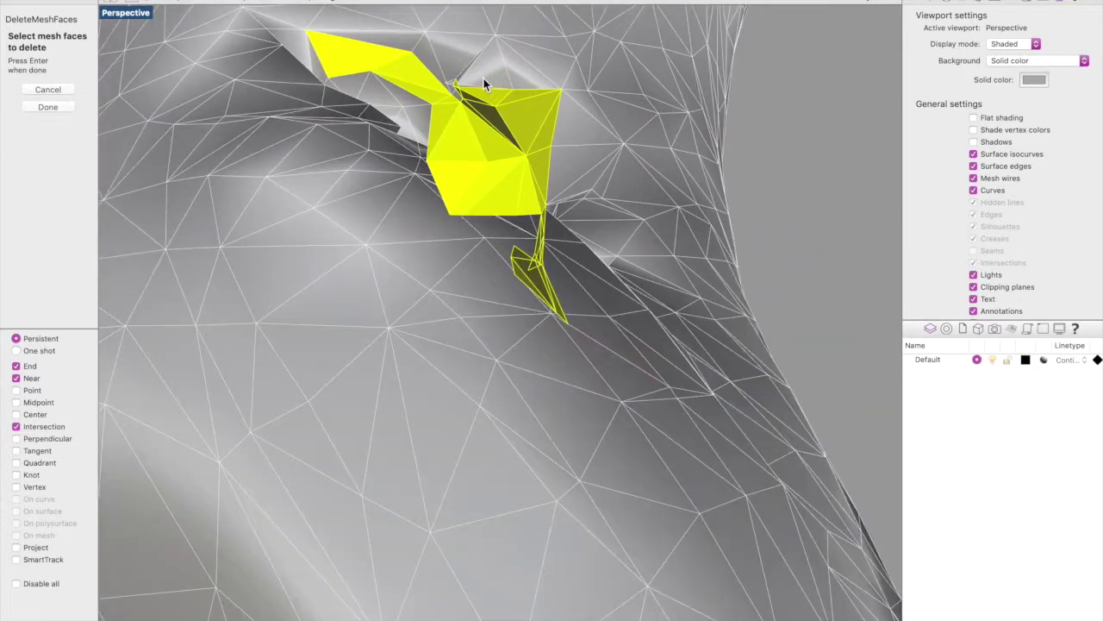
scroll(483, 77, up, 6)
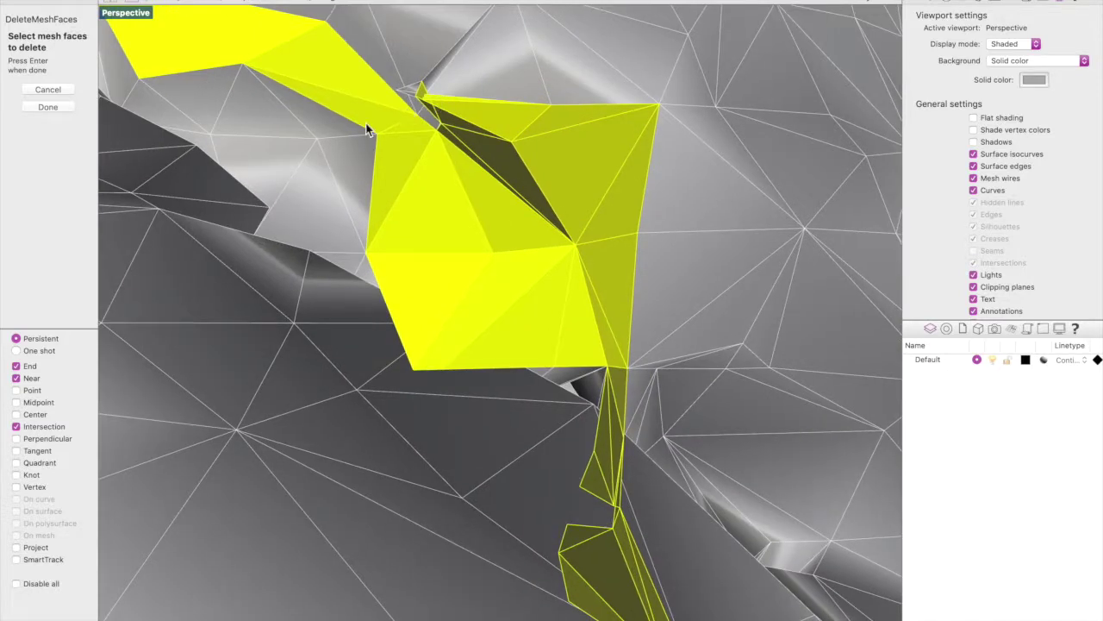
right_drag(406, 143, 360, 150)
click(353, 156)
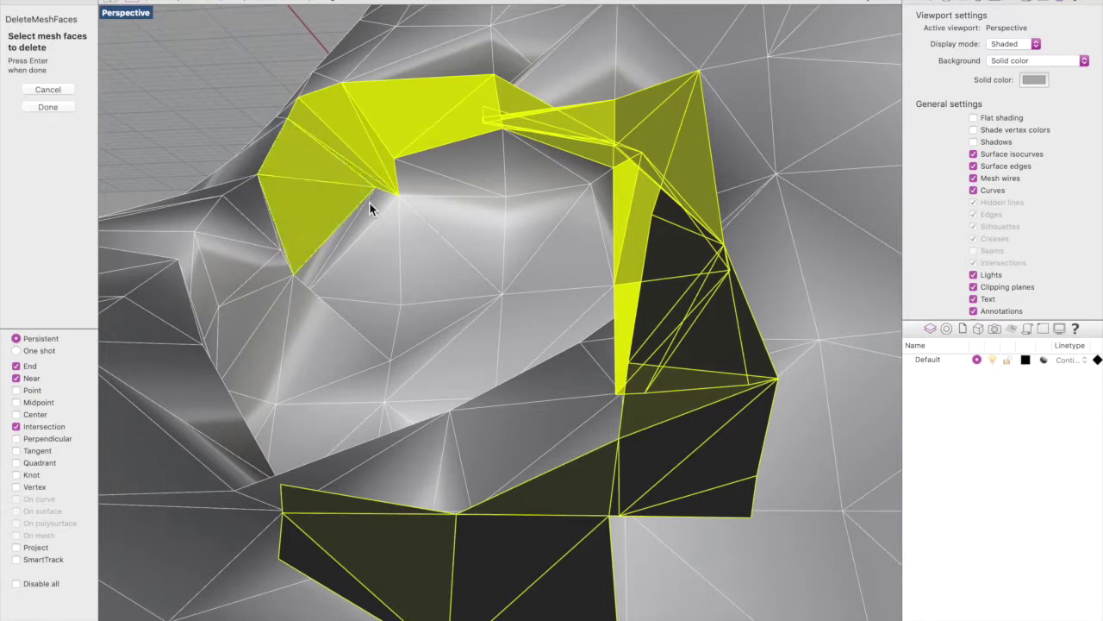
Step: Add the faces running down the pocket's opposite inner wall to the selection
click(338, 315)
right_drag(329, 349, 341, 405)
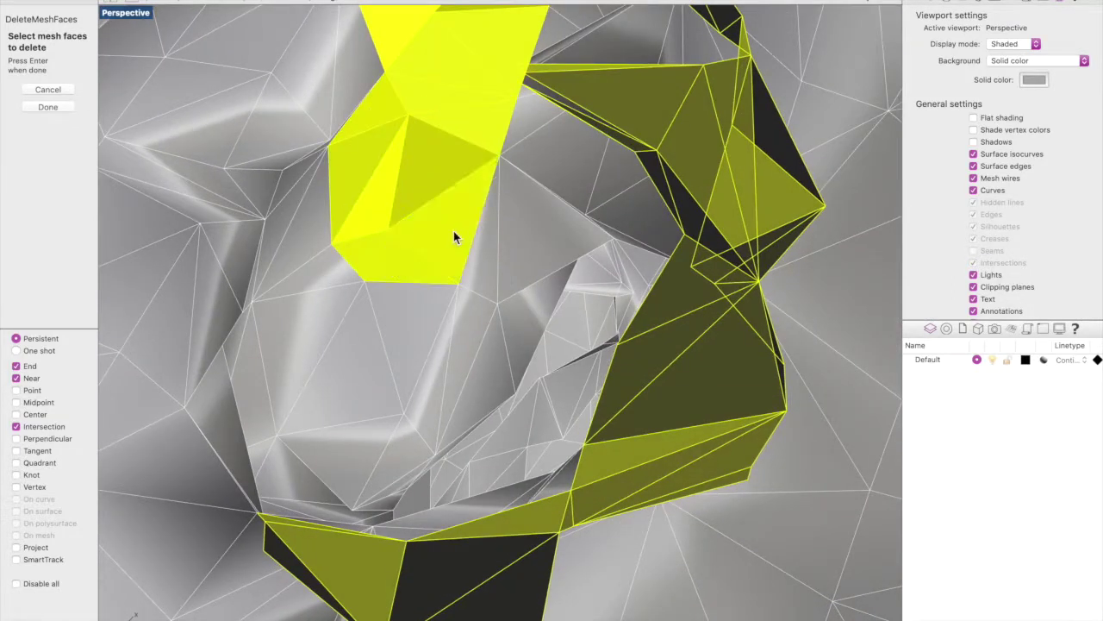
click(255, 419)
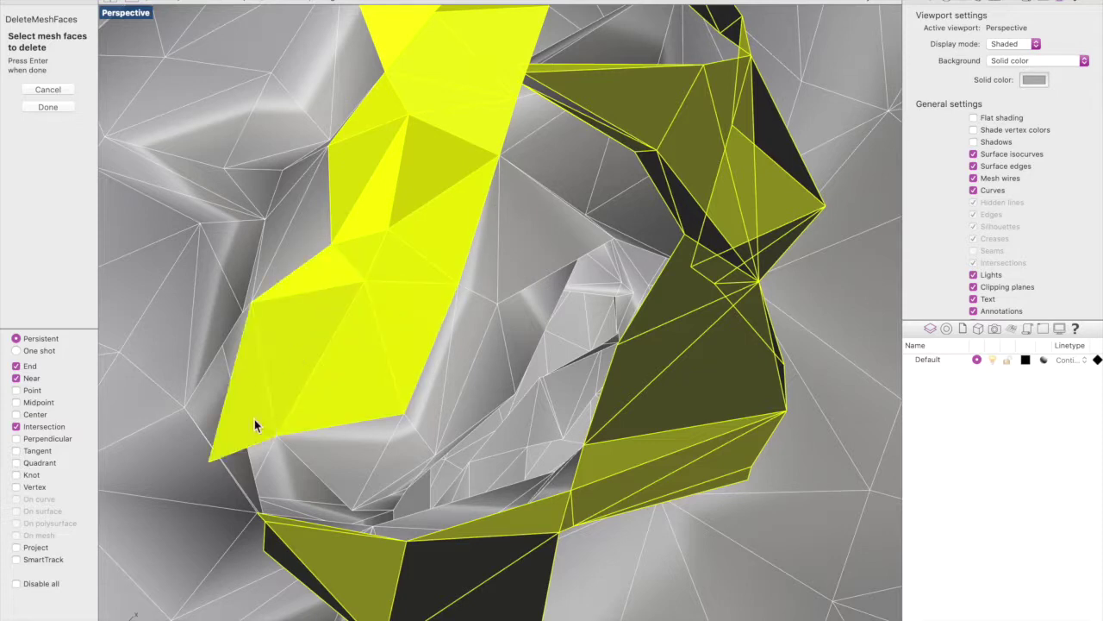
click(366, 454)
right_drag(365, 454, 250, 323)
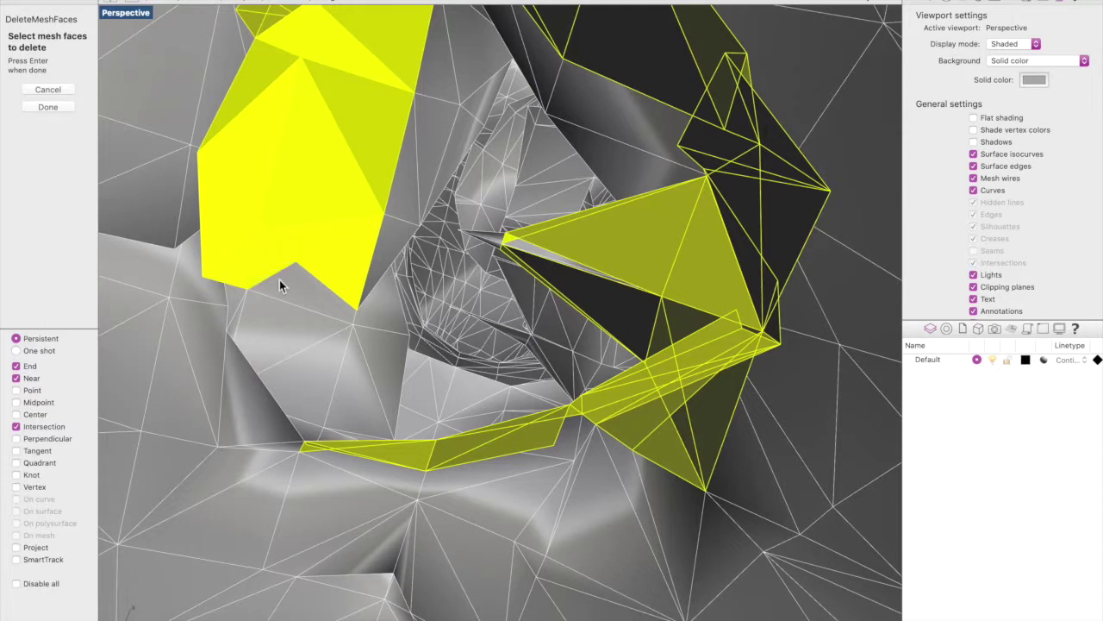
Step: Select the faces linking the inner wall to the lower rim, and delete all selected mesh faces
right_drag(319, 393, 321, 424)
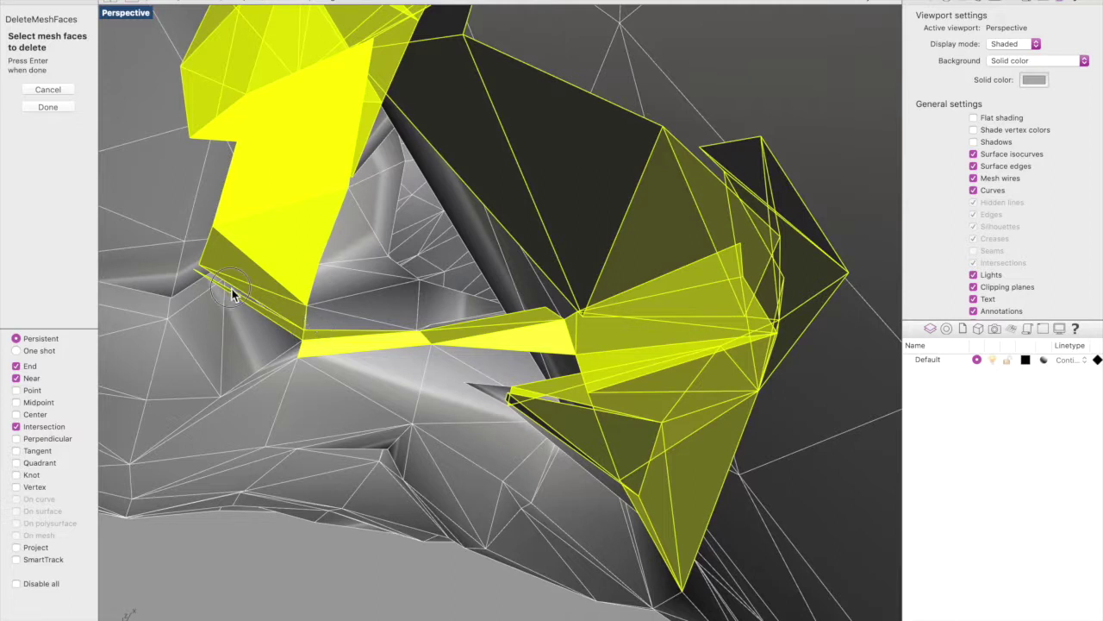
right_drag(254, 302, 265, 303)
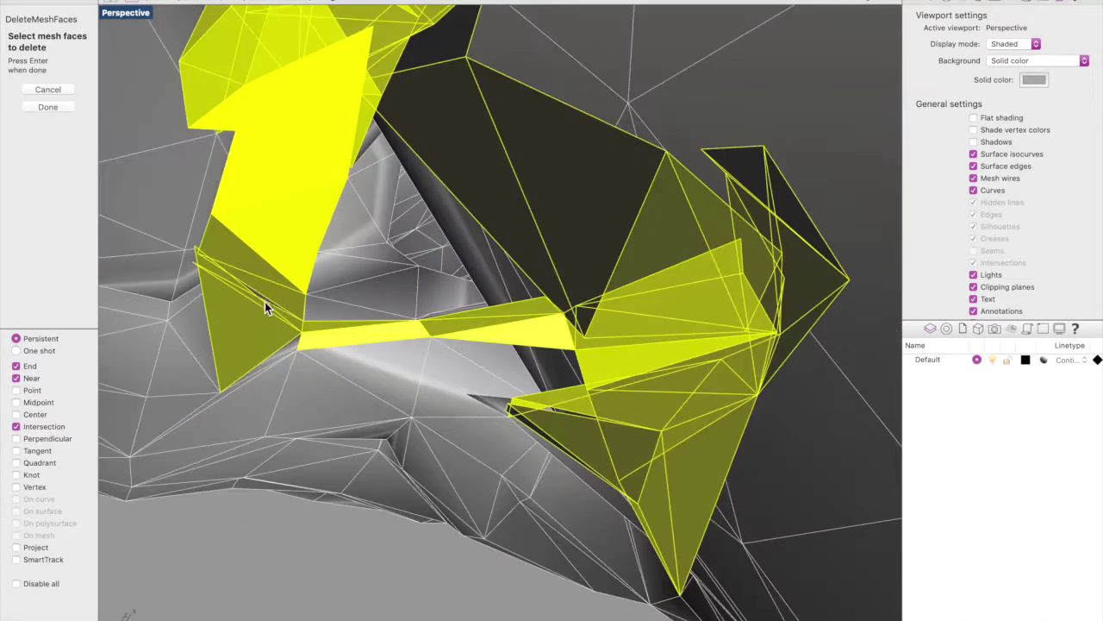
click(335, 308)
click(337, 314)
mouse_move(334, 328)
right_down()
mouse_move(356, 287)
mouse_move(347, 273)
mouse_move(254, 247)
mouse_move(182, 253)
mouse_move(116, 238)
mouse_move(118, 197)
mouse_move(140, 181)
mouse_move(92, 187)
mouse_move(264, 191)
mouse_move(323, 165)
mouse_move(362, 237)
mouse_move(347, 288)
mouse_move(368, 330)
mouse_move(331, 337)
right_up()
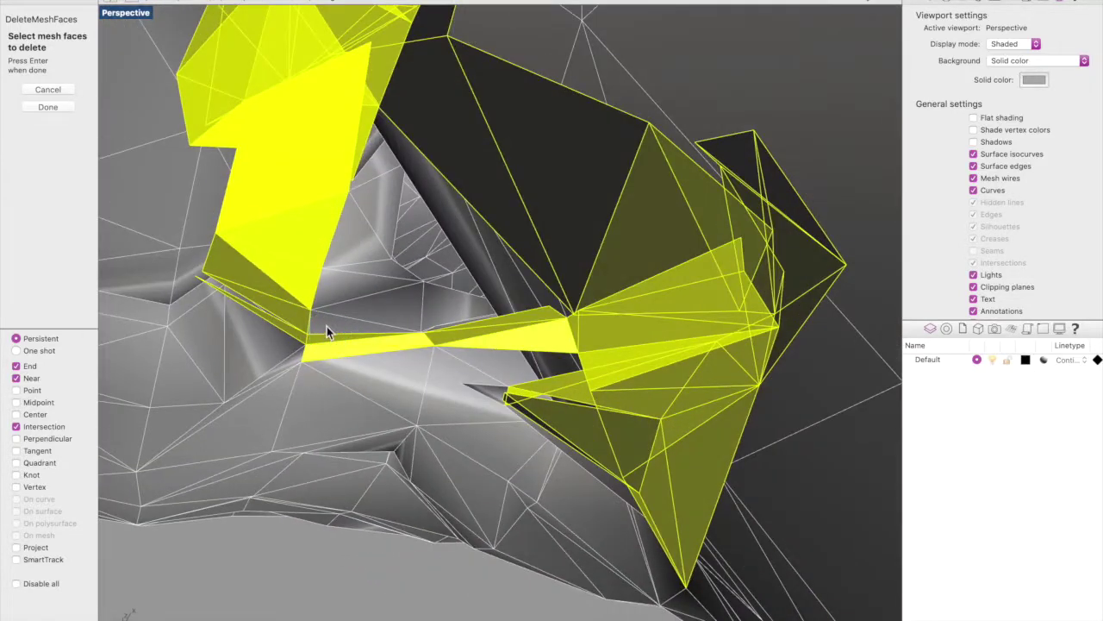
click(327, 326)
right_drag(324, 325, 344, 247)
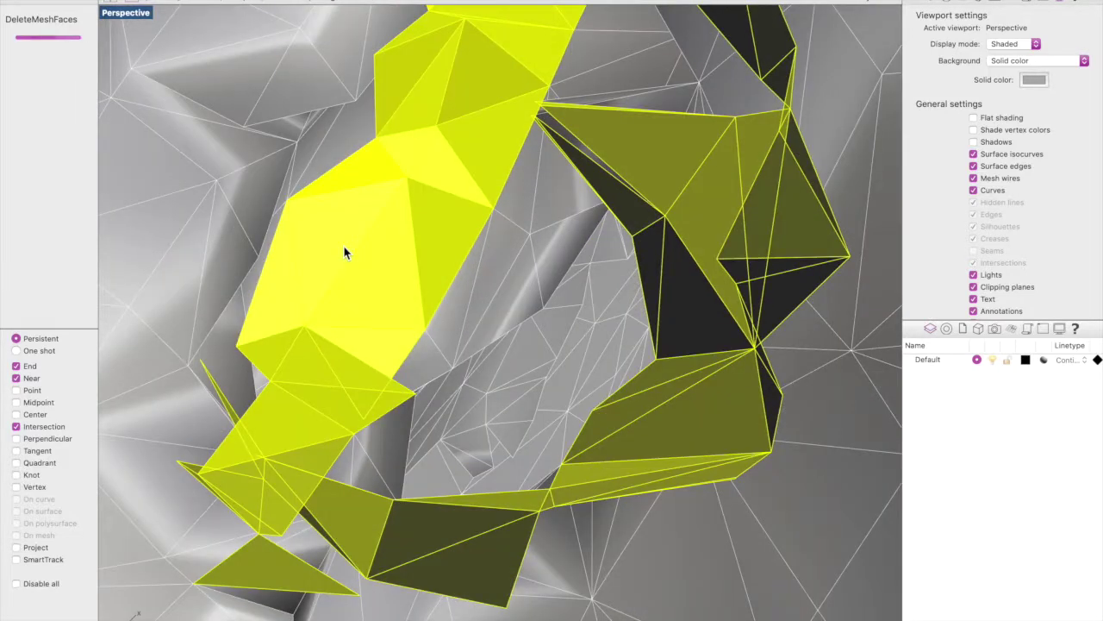
key(Return)
Step: Examine the opening in the hand mesh from outside and inside for remaining loose and folded faces
scroll(364, 272, down, 5)
scroll(366, 272, up, 5)
right_drag(370, 278, 145, 286)
right_drag(527, 259, 675, 241)
click(673, 245)
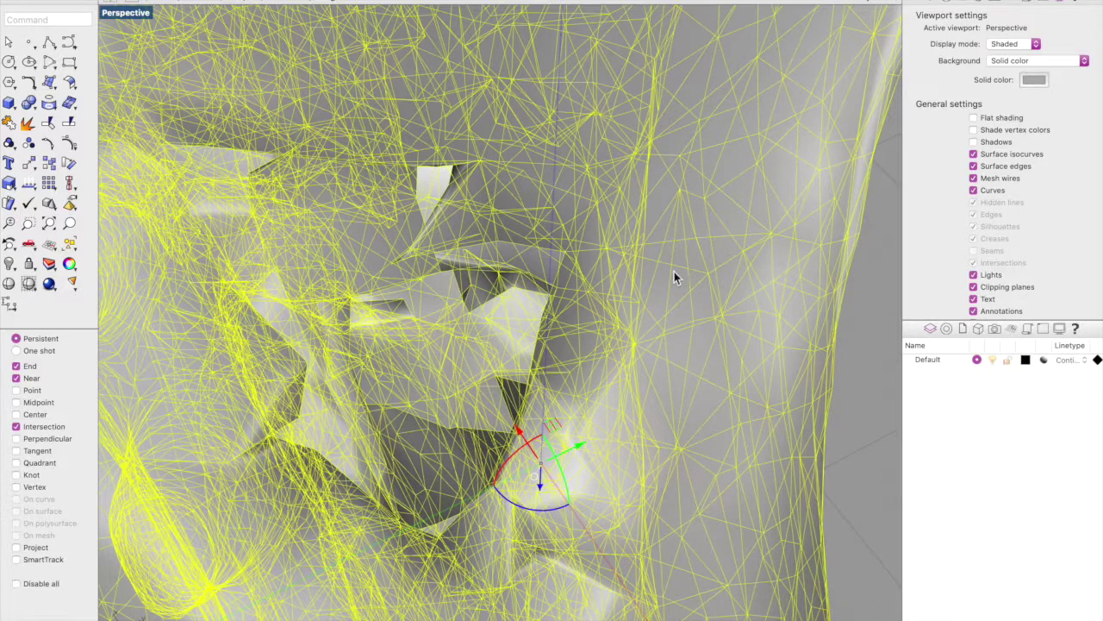
key(Escape)
right_drag(482, 365, 455, 266)
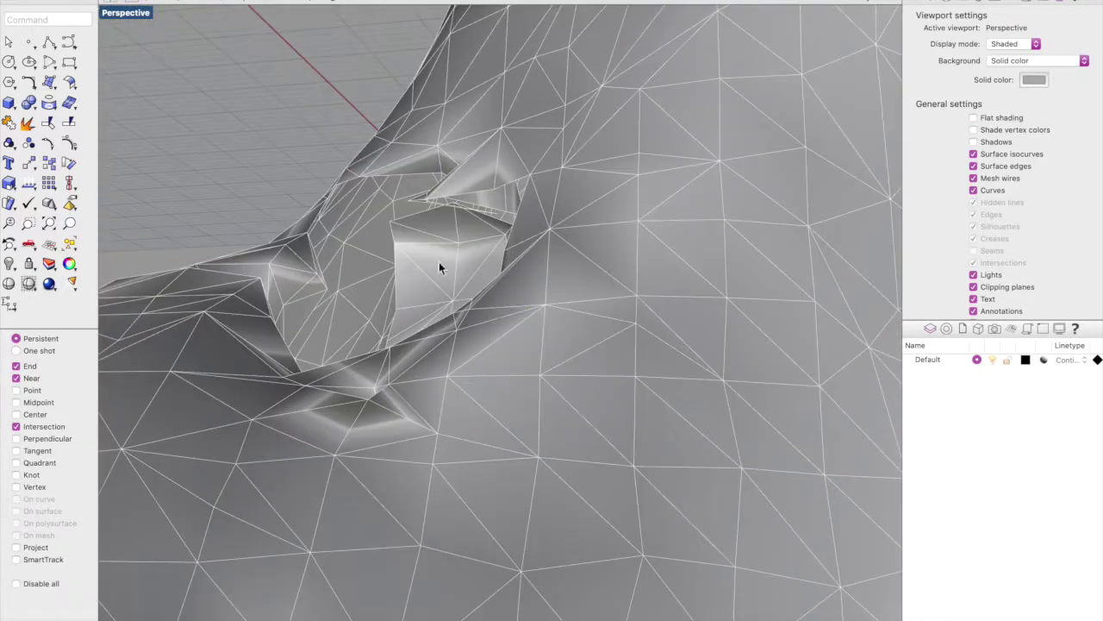
scroll(374, 261, down, 5)
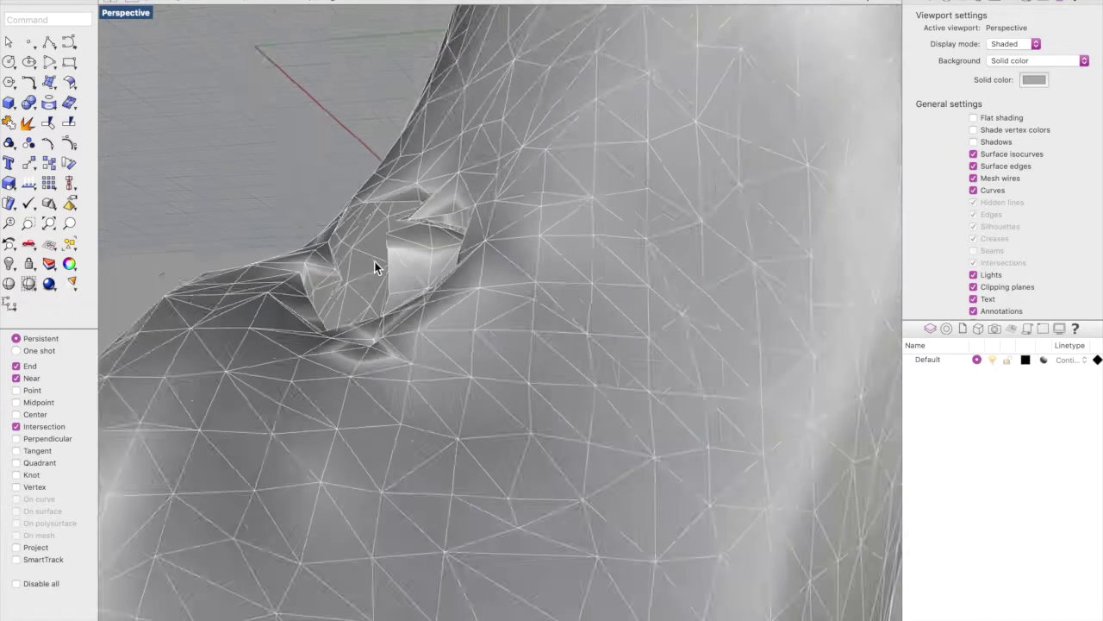
scroll(374, 260, up, 4)
scroll(374, 267, up, 5)
right_drag(376, 266, 448, 232)
scroll(428, 266, up, 4)
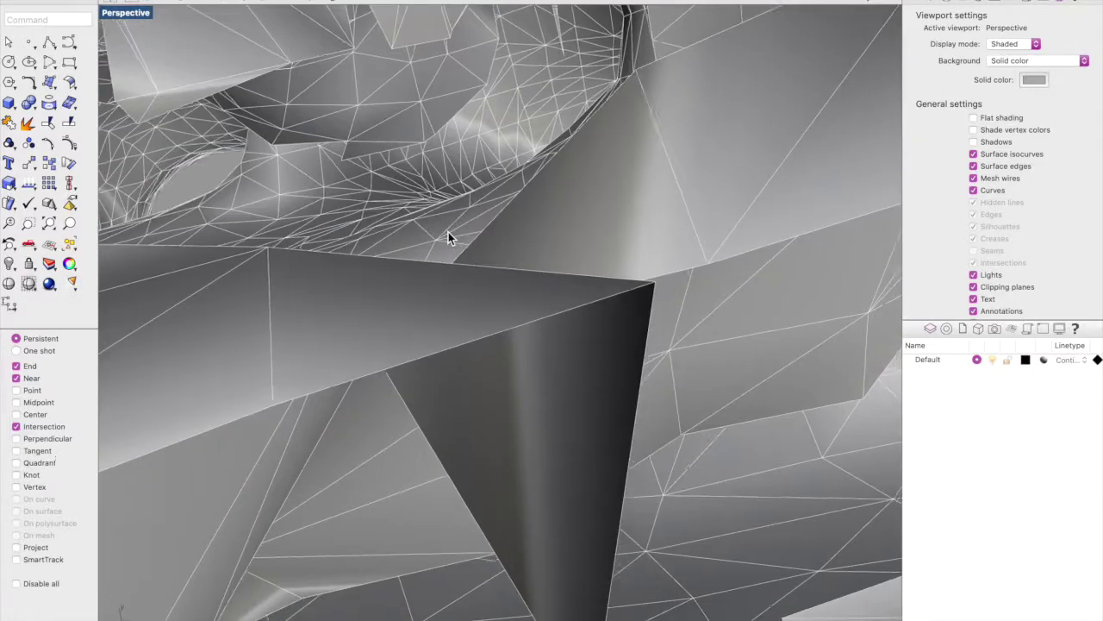
scroll(448, 236, down, 15)
scroll(448, 235, up, 15)
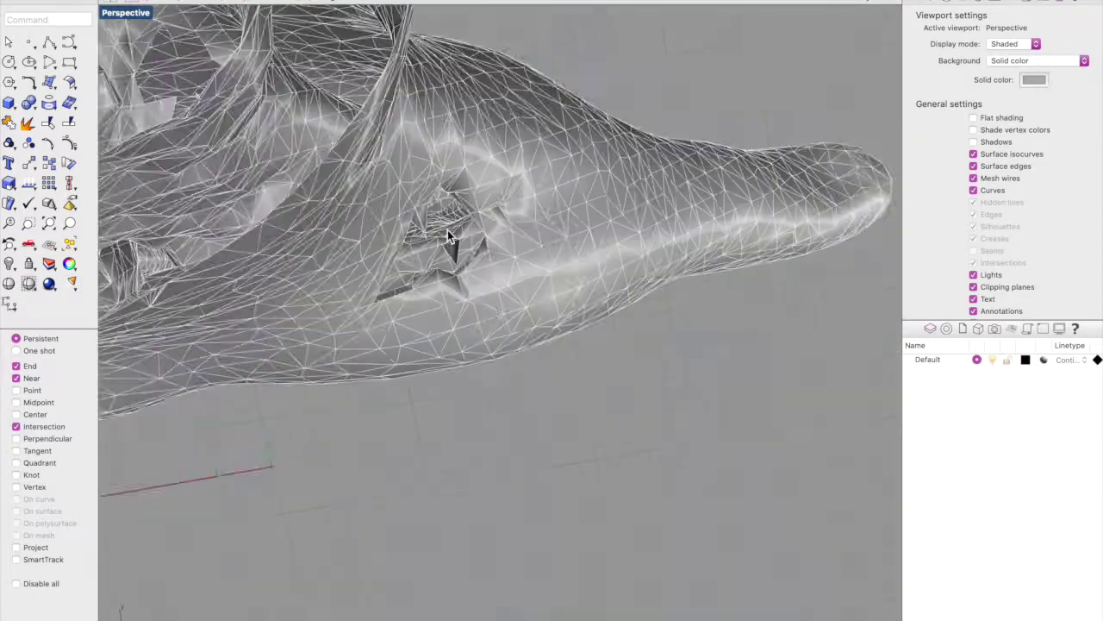
right_drag(416, 251, 769, 168)
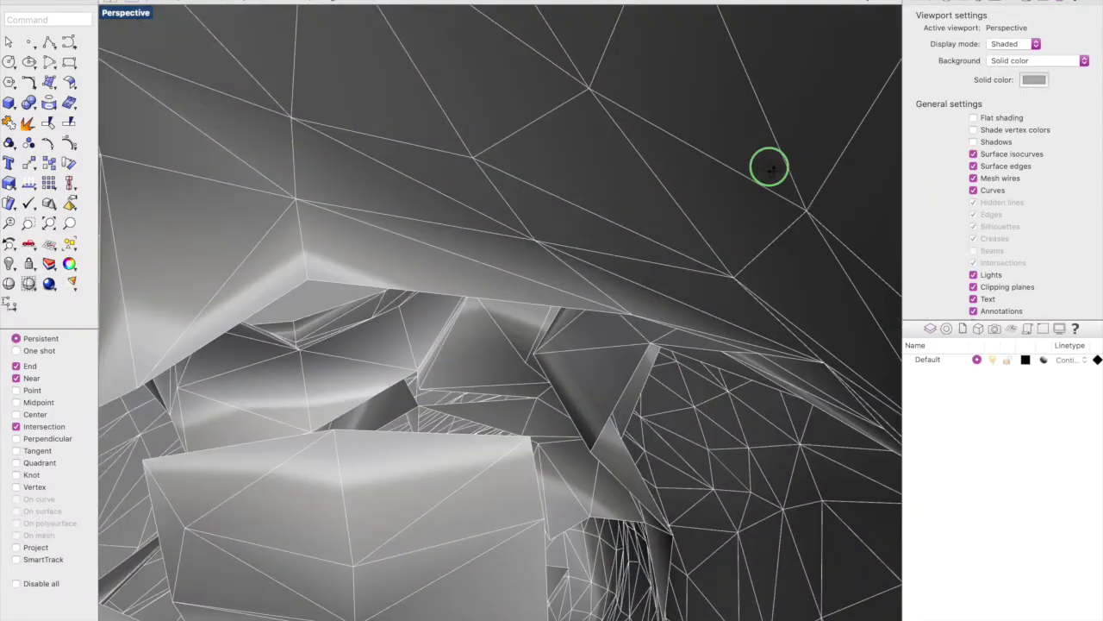
shift+right_drag(489, 387, 579, 49)
scroll(457, 280, down, 12)
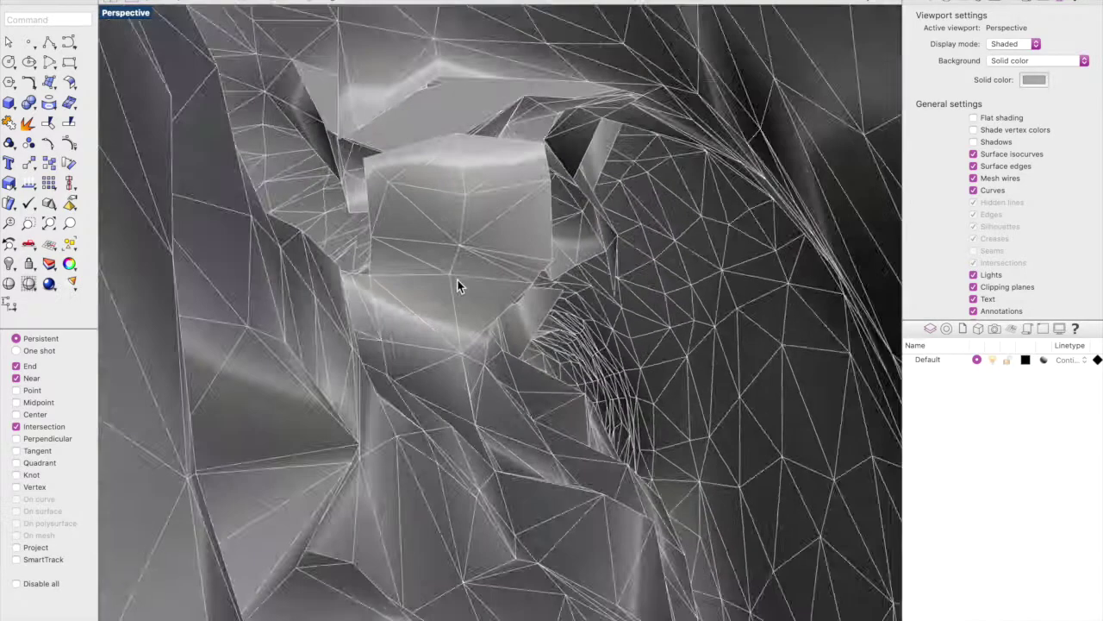
scroll(456, 278, up, 5)
right_drag(458, 280, 433, 167)
scroll(435, 169, down, 8)
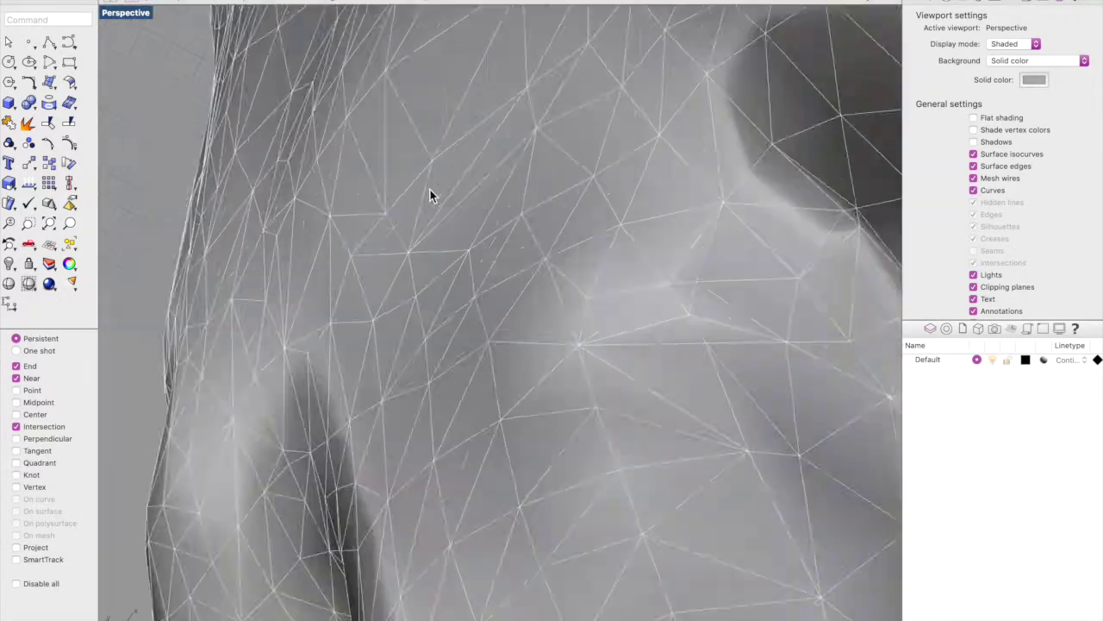
scroll(431, 193, up, 5)
right_drag(431, 193, 423, 117)
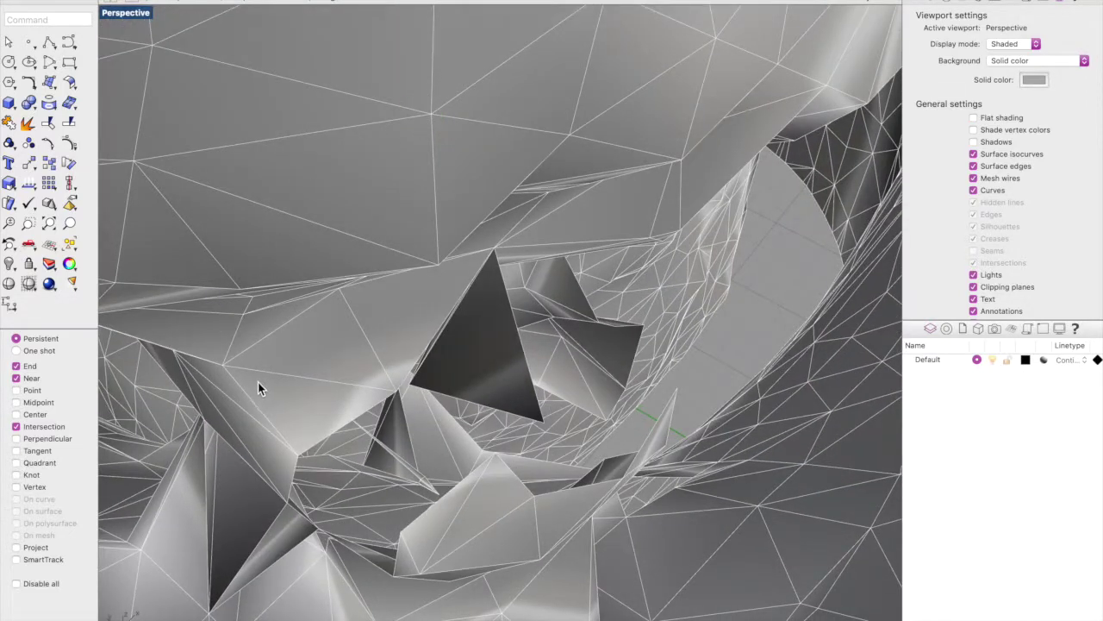
right_drag(306, 373, 145, 253)
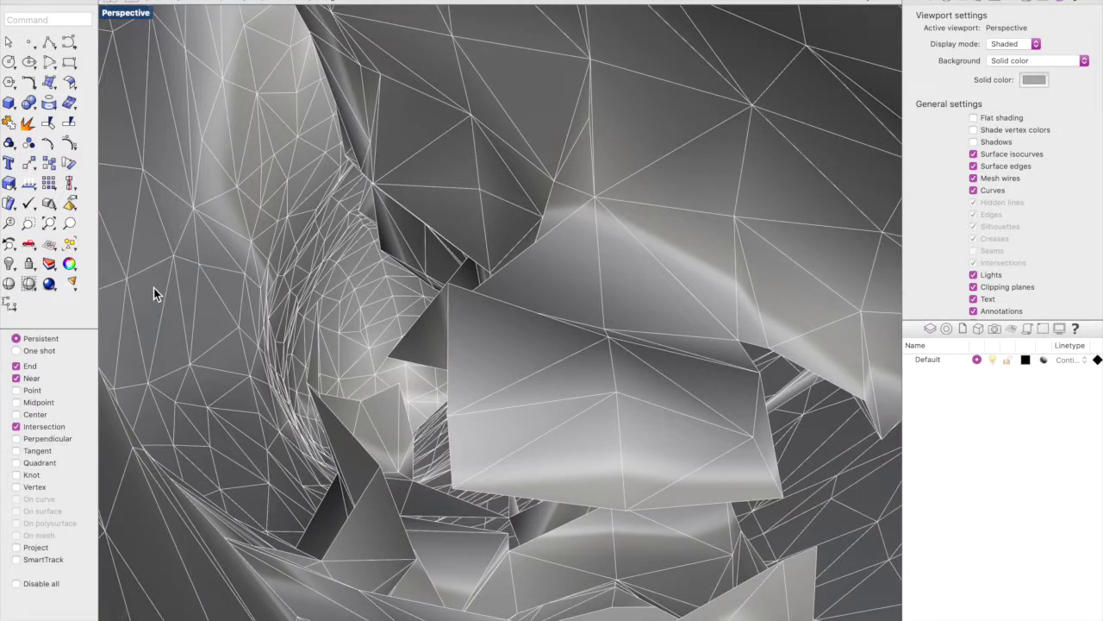
Step: Start DeleteMeshFaces and select the faces of the large folded flap projecting inside the hand mesh's opening
text(elte)
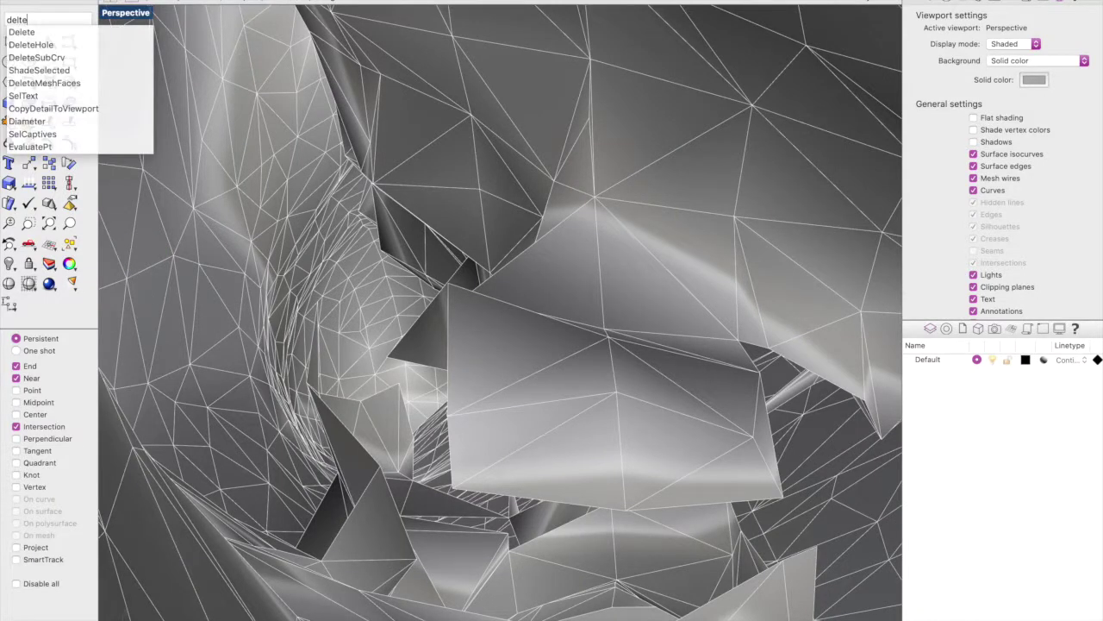
key(Return)
text(DeletemeshFaces)
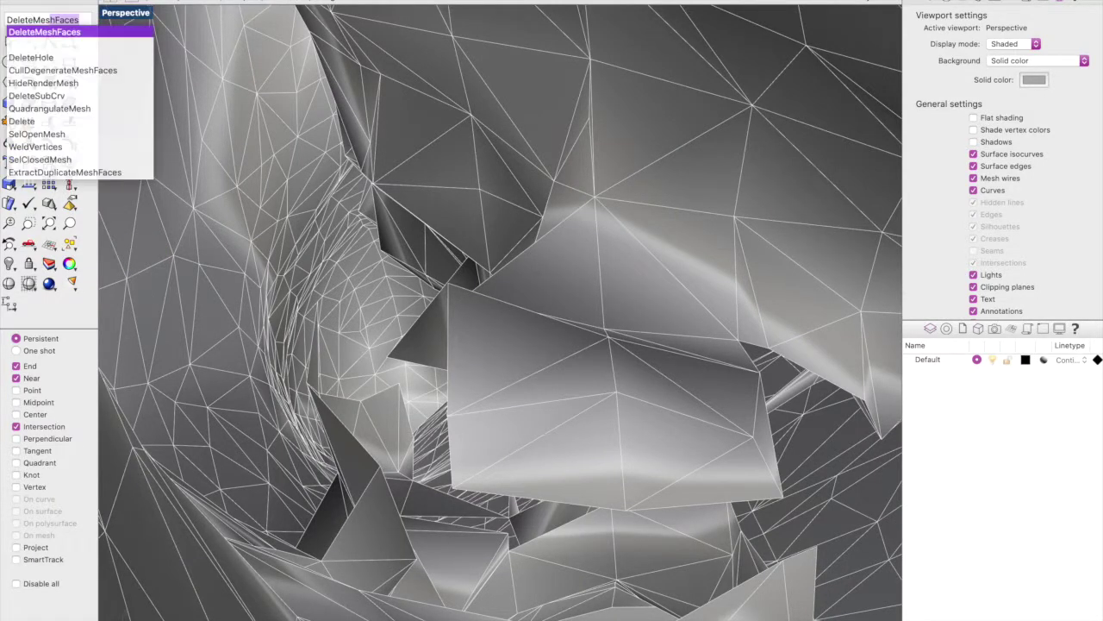
key(Return)
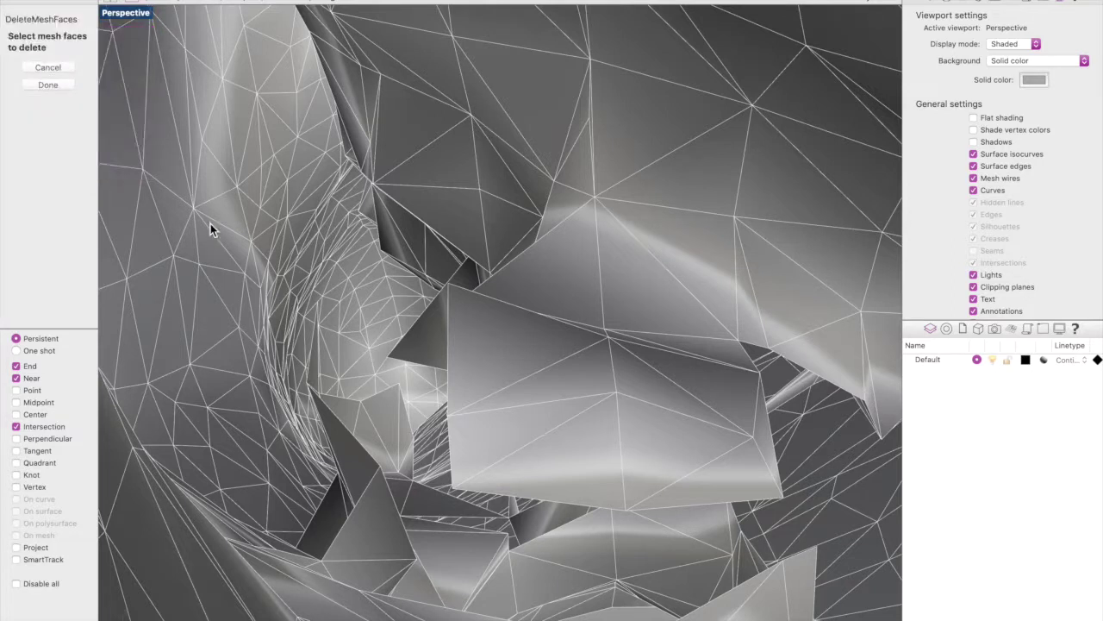
click(550, 360)
click(580, 377)
click(648, 432)
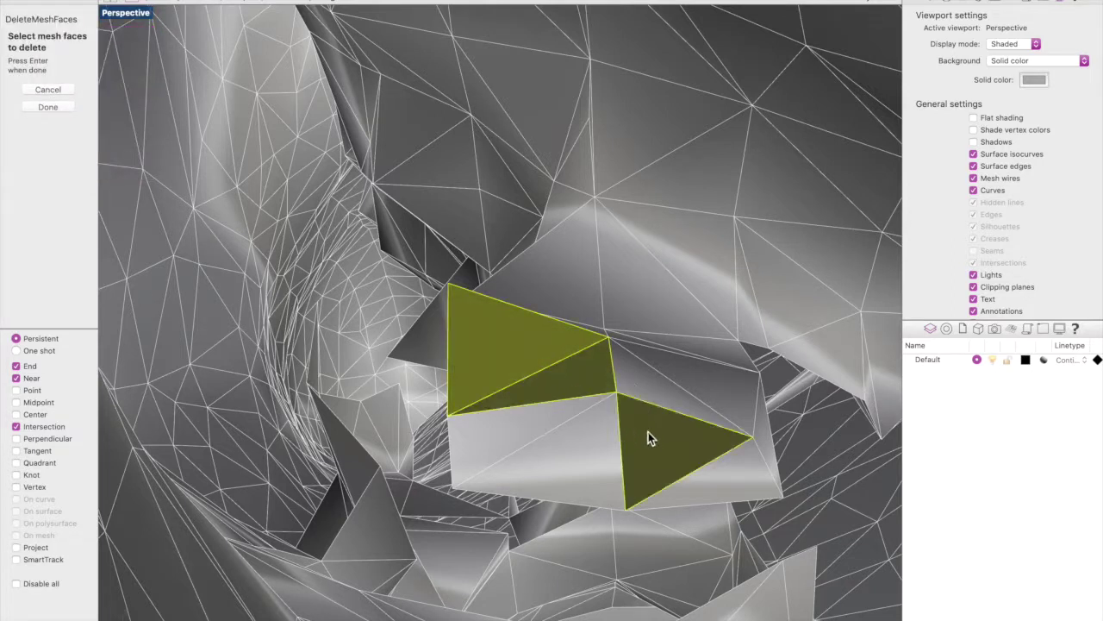
click(551, 465)
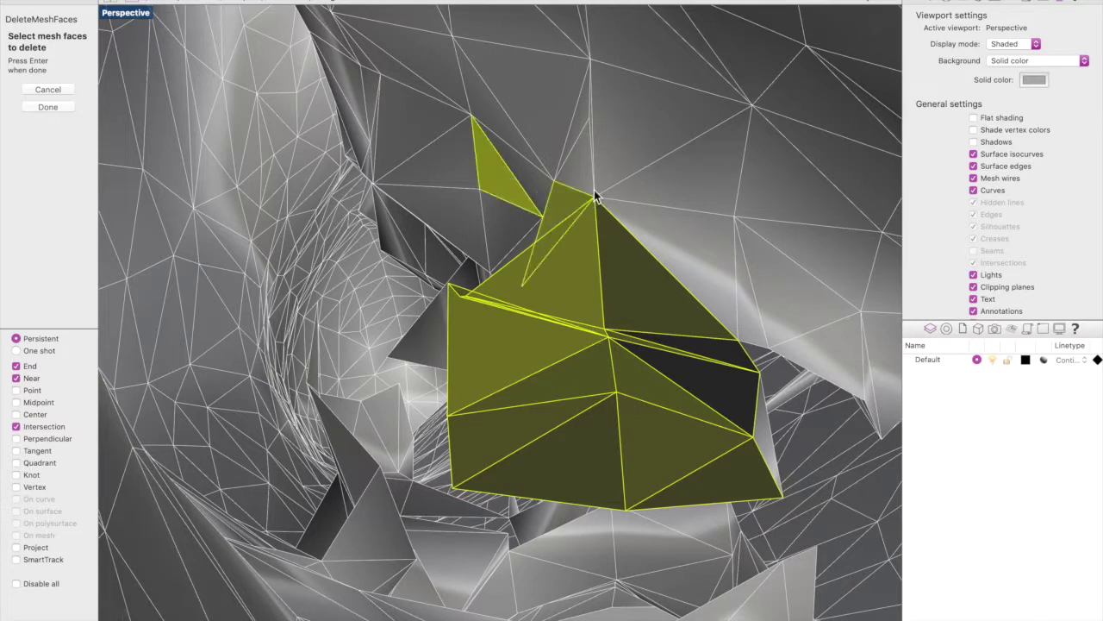
Step: Add the faces above and beside the folded flap, including the sliver faces between them, to the selection
click(605, 150)
click(554, 130)
click(515, 144)
drag(486, 171, 449, 208)
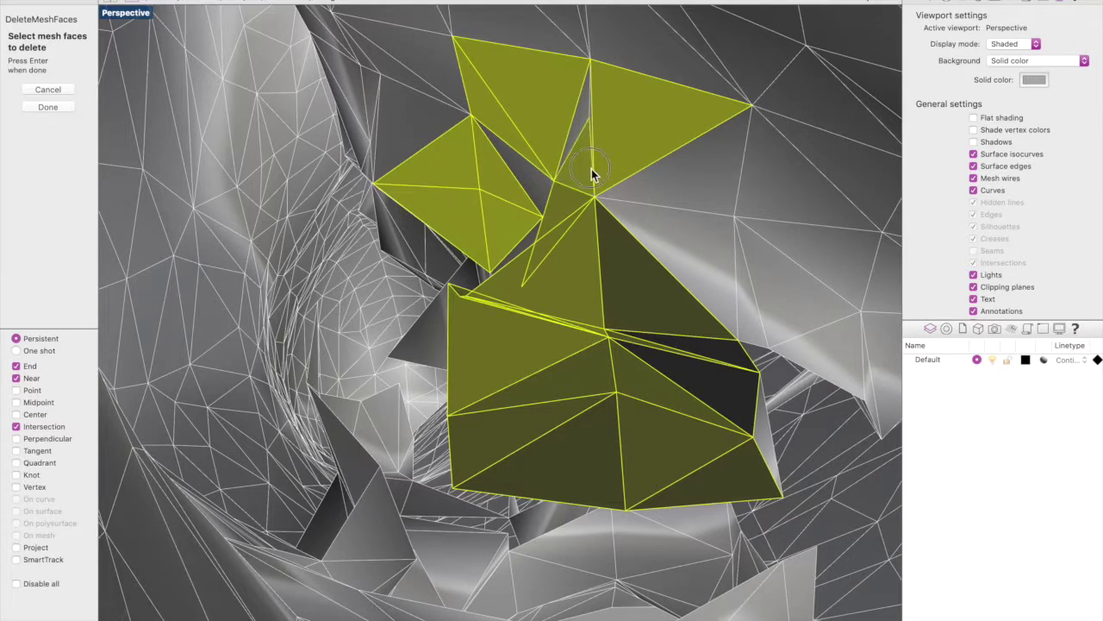
click(534, 236)
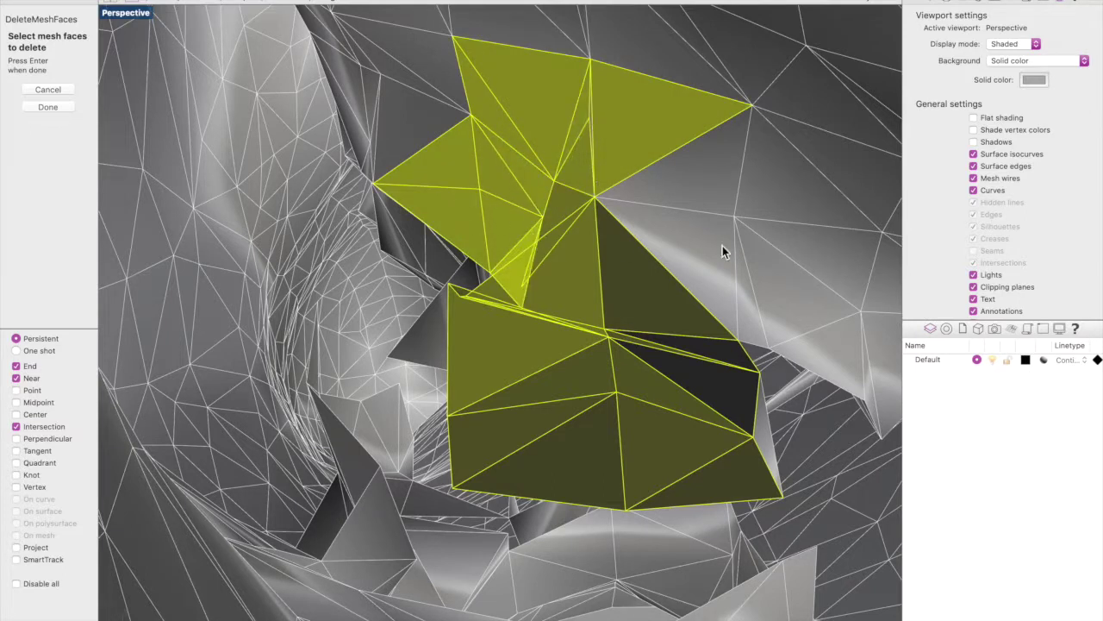
click(733, 283)
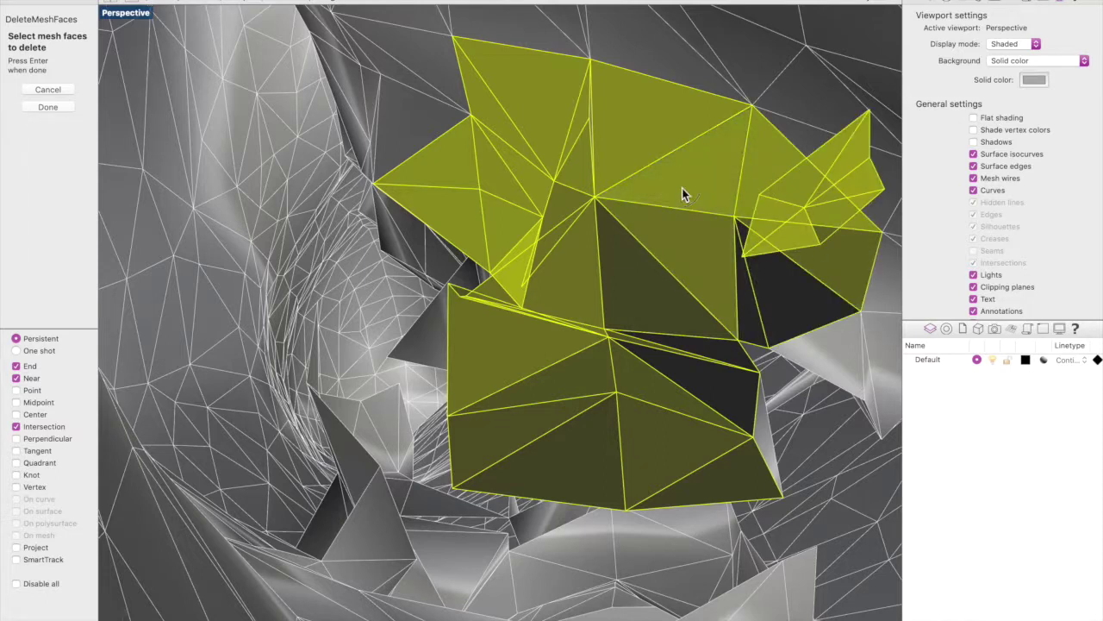
Step: Remove the stray patch on the hand's outer surface from the selection, and delete the remaining selected mesh faces
scroll(794, 241, down, 5)
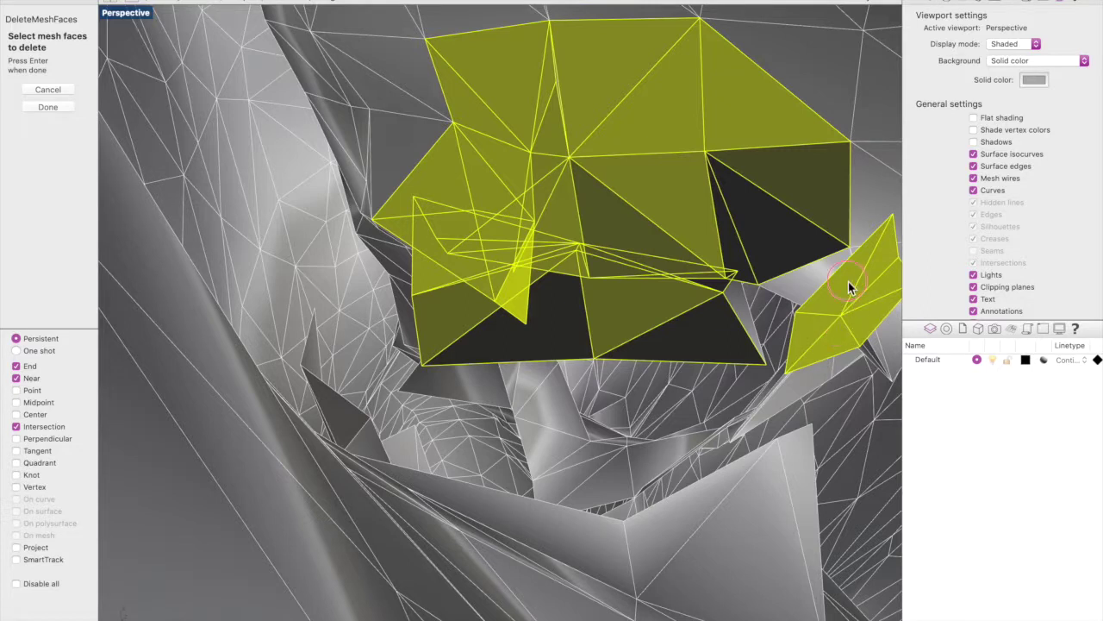
right_drag(862, 301, 612, 312)
scroll(608, 314, down, 10)
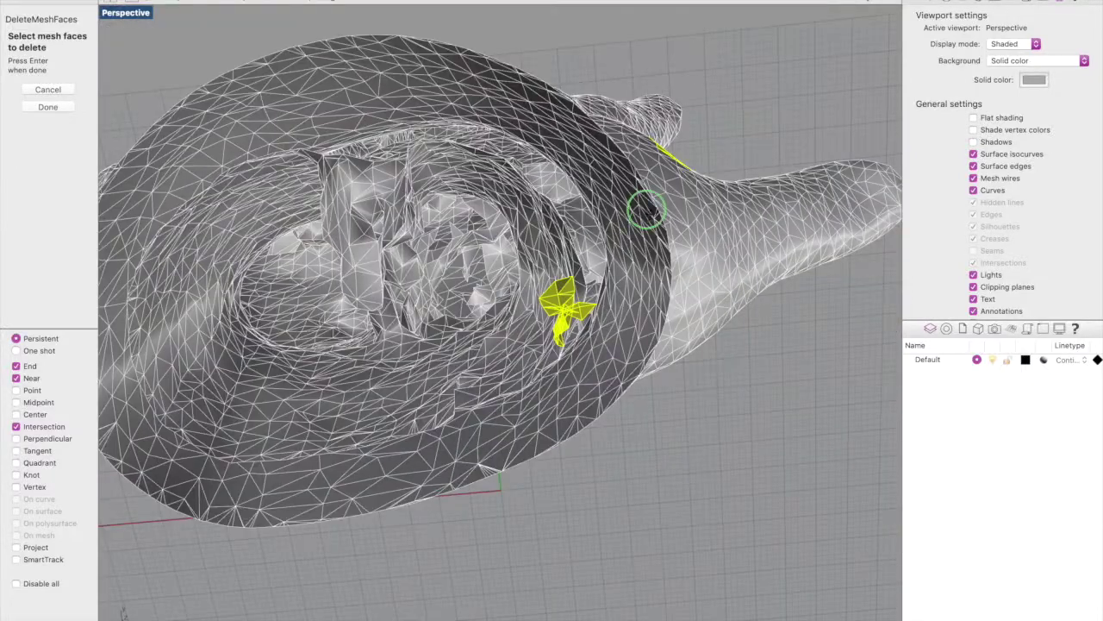
scroll(577, 333, up, 15)
scroll(577, 334, down, 10)
scroll(461, 351, up, 5)
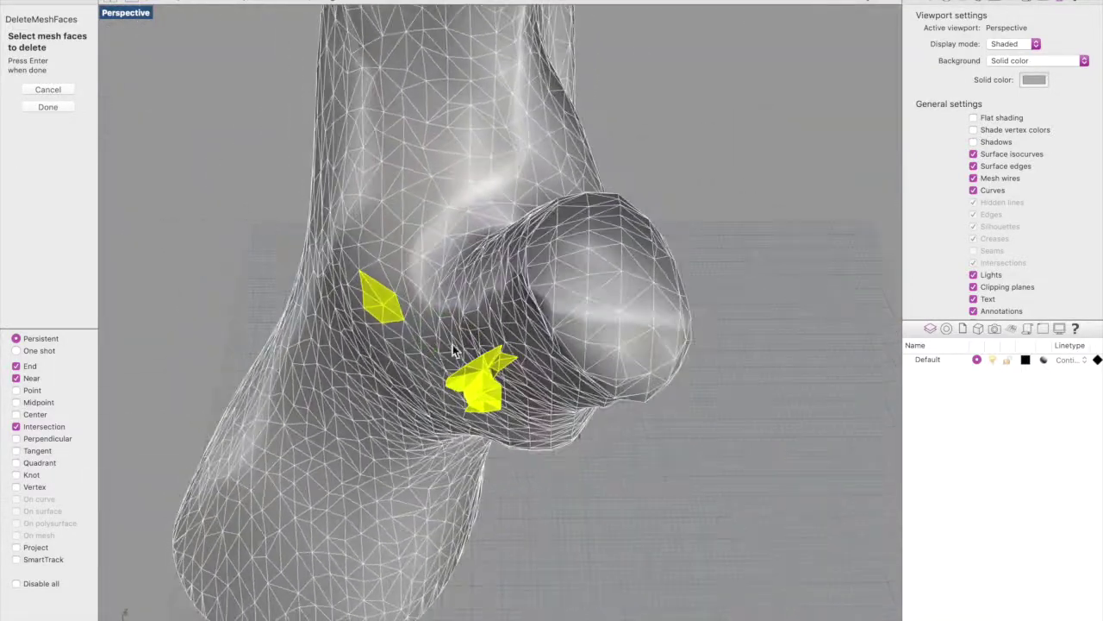
click(379, 308)
super+click(376, 297)
right_drag(431, 345, 469, 263)
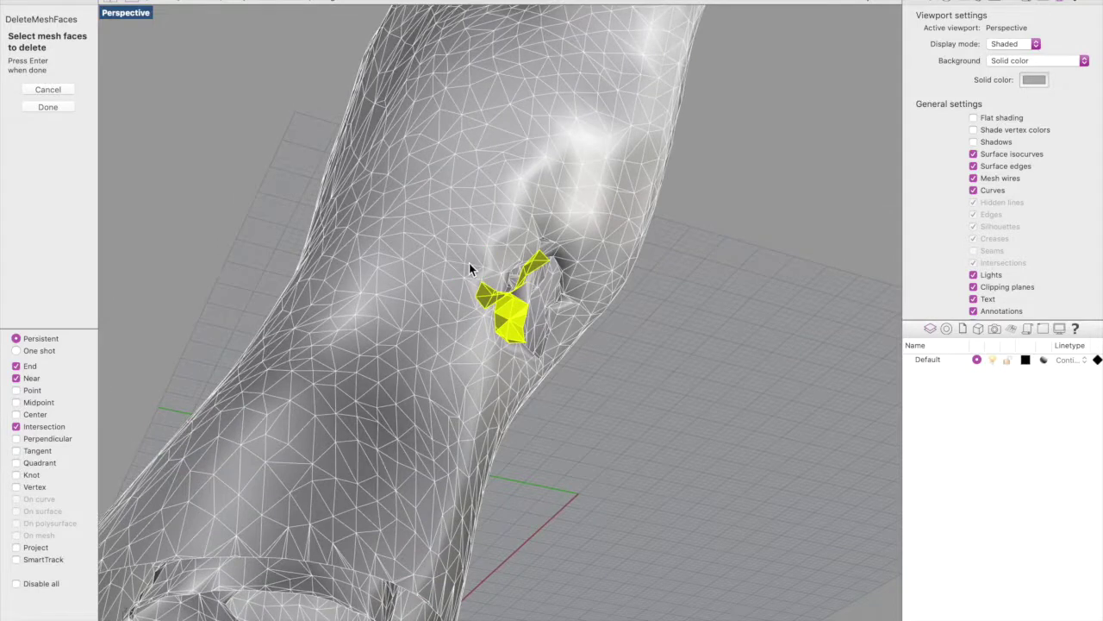
key(Return)
Step: Select the hand mesh and separate its disconnected pieces with SplitDisjointMesh
scroll(528, 322, down, 6)
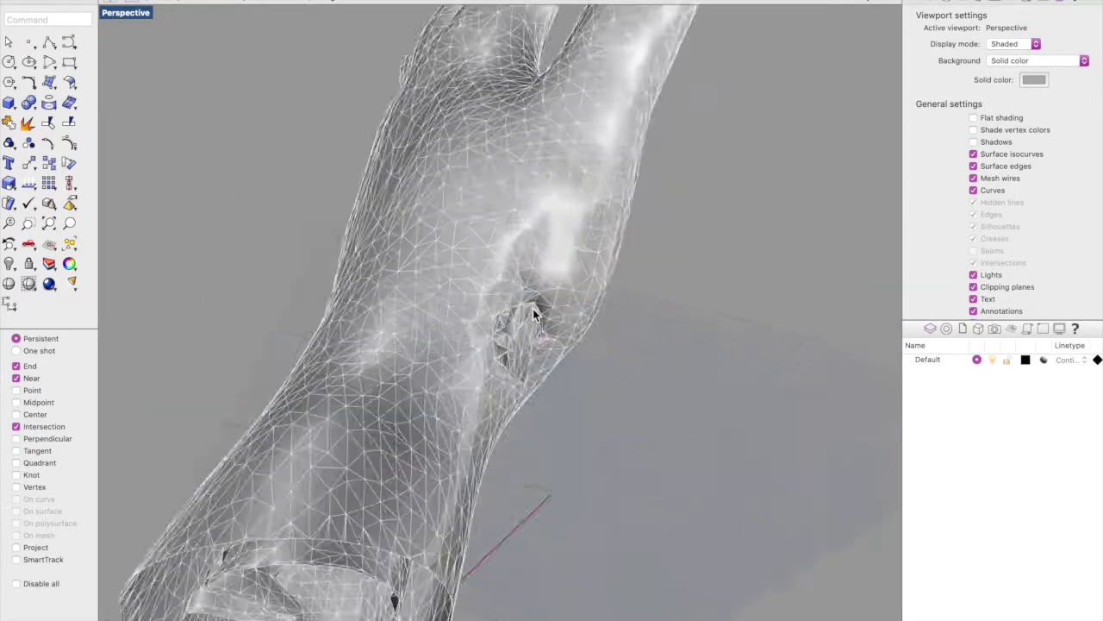
scroll(532, 311, up, 9)
click(523, 321)
text(disjoin)
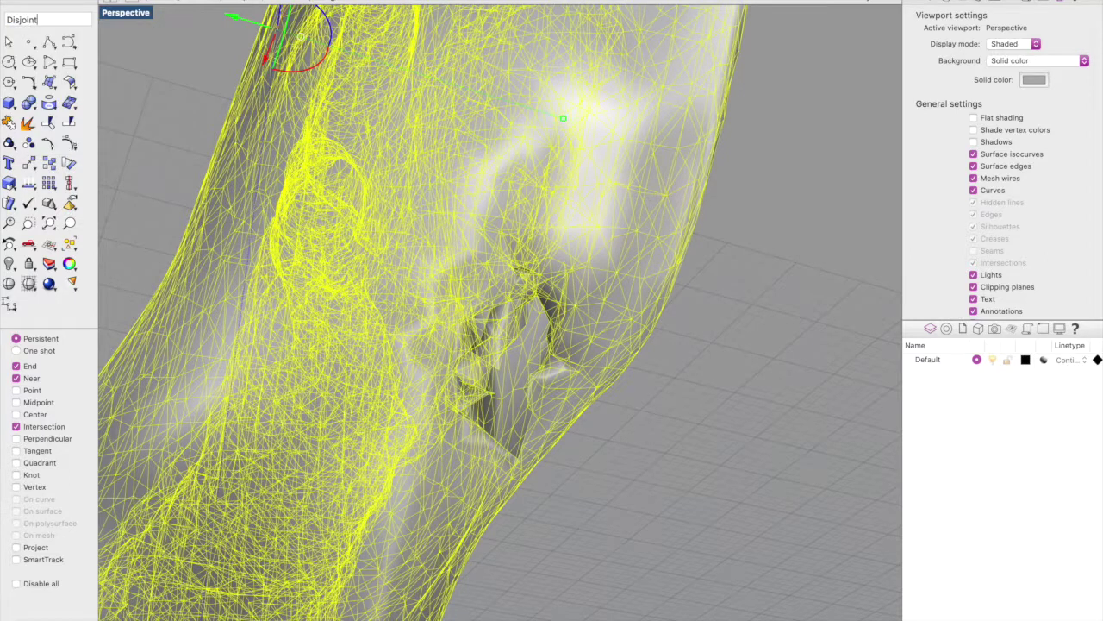
text(t)
key(Up)
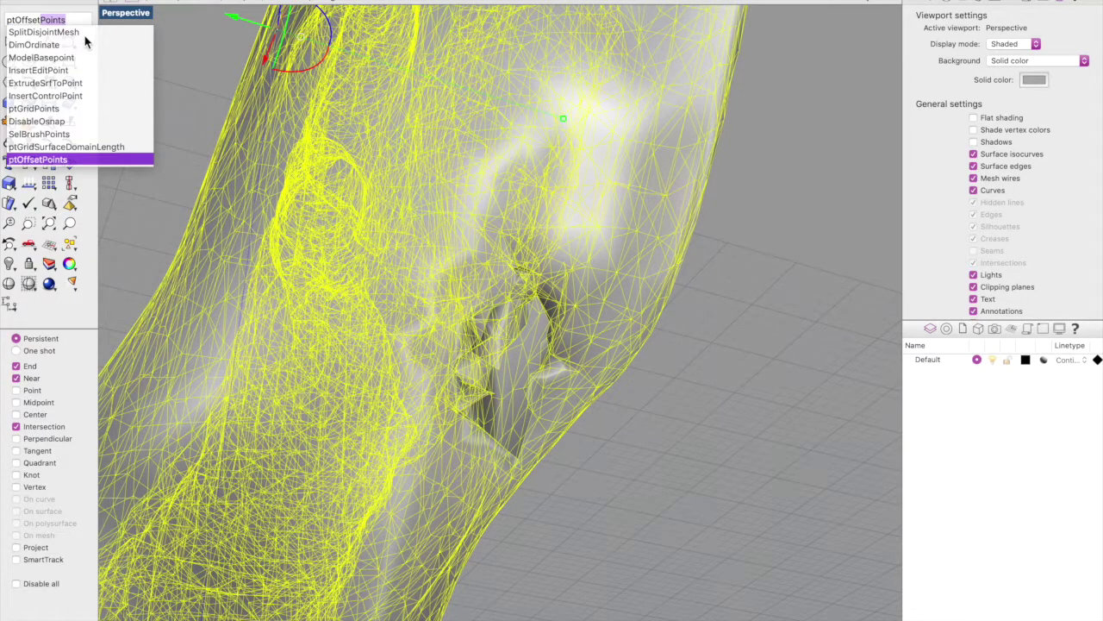
key(Escape)
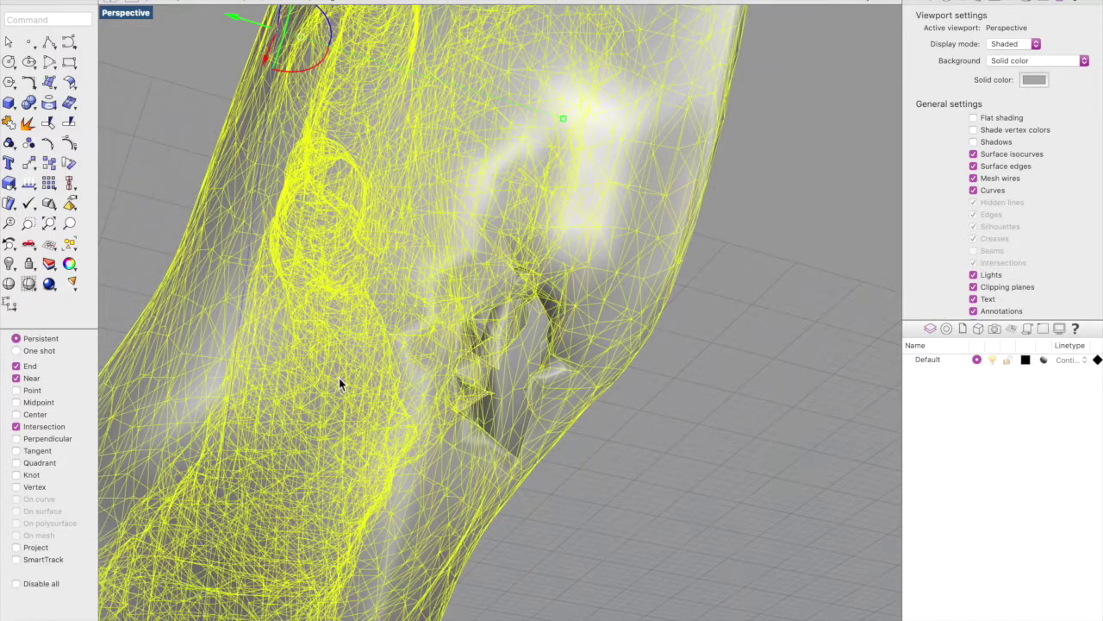
Step: Examine the selected hand mesh around the opening and from the palm side for detached fragments
click(629, 430)
click(502, 354)
click(662, 481)
right_drag(664, 482, 551, 400)
click(438, 429)
scroll(553, 400, up, 10)
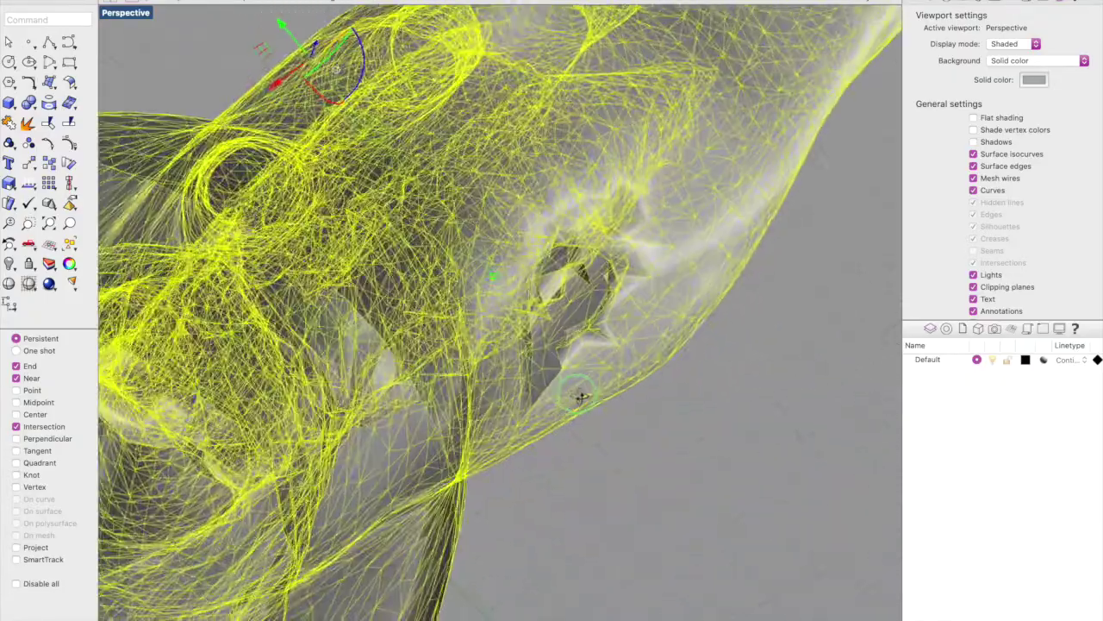
scroll(443, 451, down, 15)
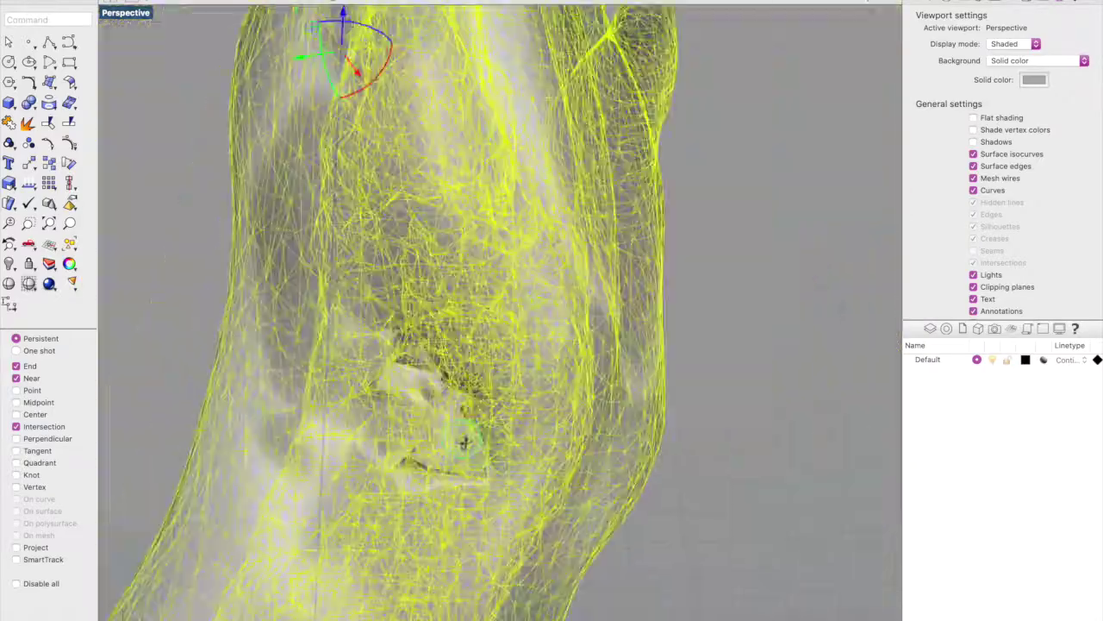
scroll(477, 429, up, 5)
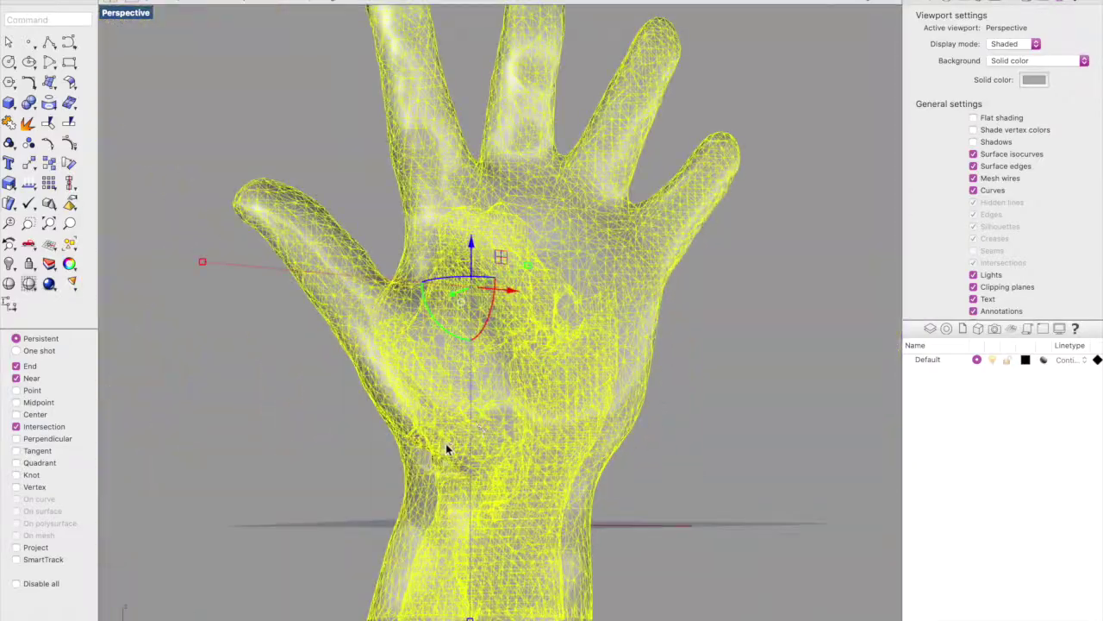
click(342, 469)
click(420, 448)
right_drag(420, 455, 332, 488)
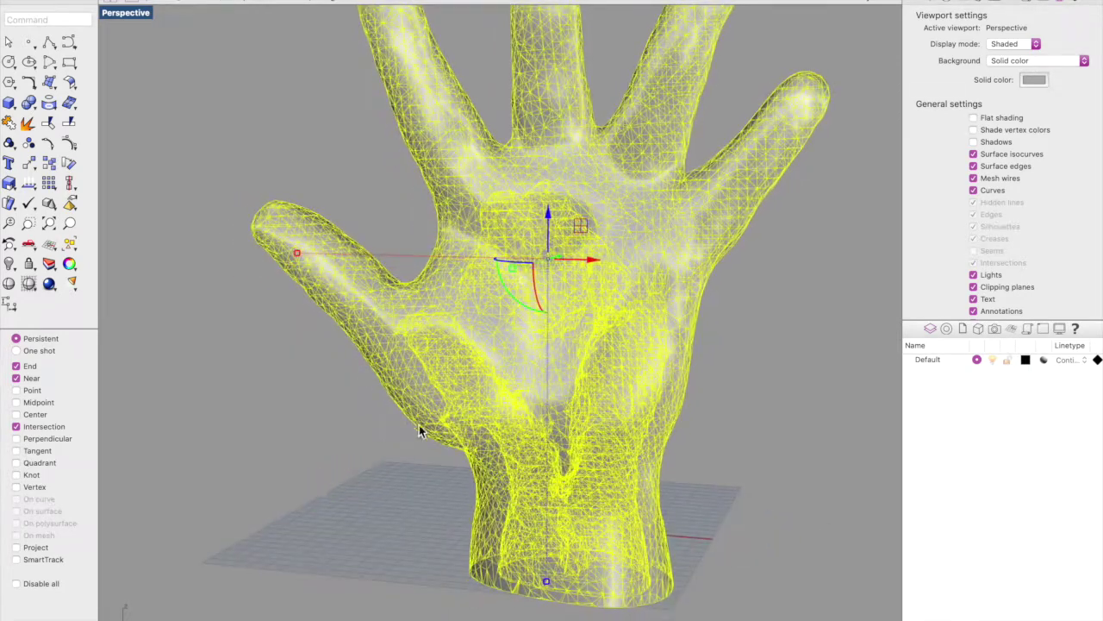
Step: Move the hand mesh aside along the X axis, and delete the detached fragments left behind
drag(579, 260, 911, 274)
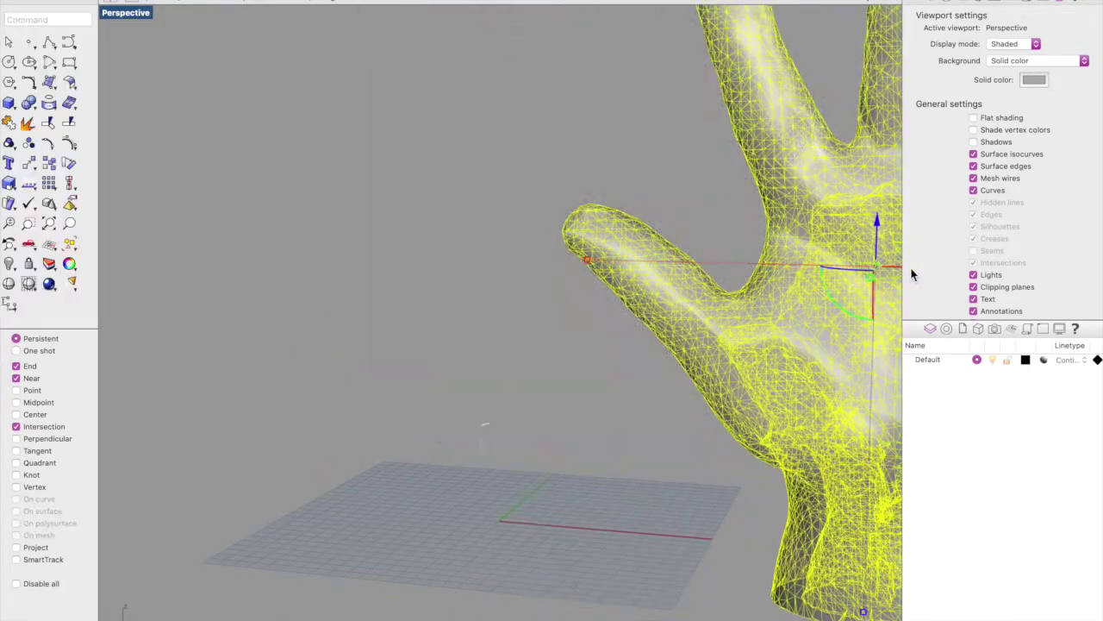
click(497, 468)
drag(497, 469, 462, 390)
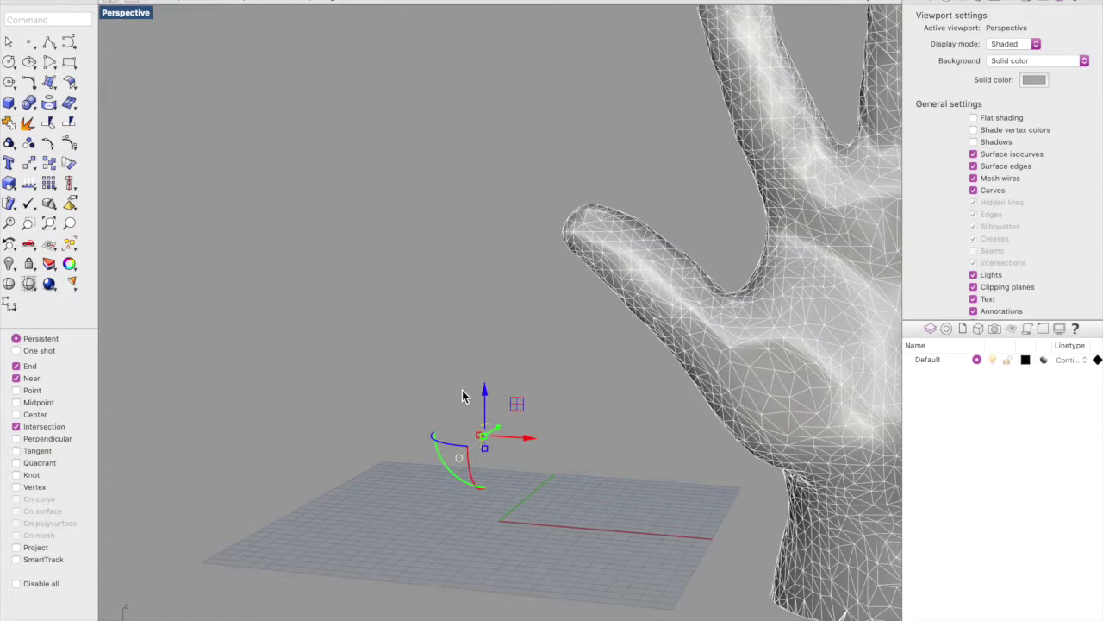
key(Delete)
Step: Move the hand mesh back along the X axis over the grid, and deselect it
click(749, 356)
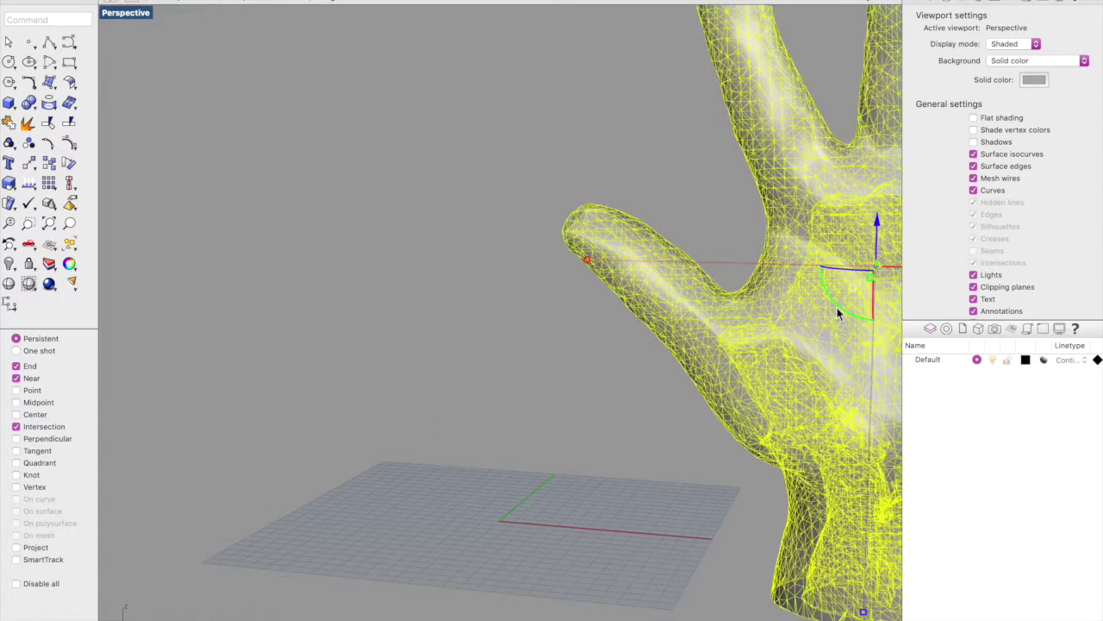
drag(901, 274, 532, 304)
click(481, 613)
Step: Switch the viewport to Rendered display and examine the hand's interior through the wrist end
right_drag(483, 597, 477, 480)
scroll(510, 448, down, 5)
scroll(510, 448, up, 5)
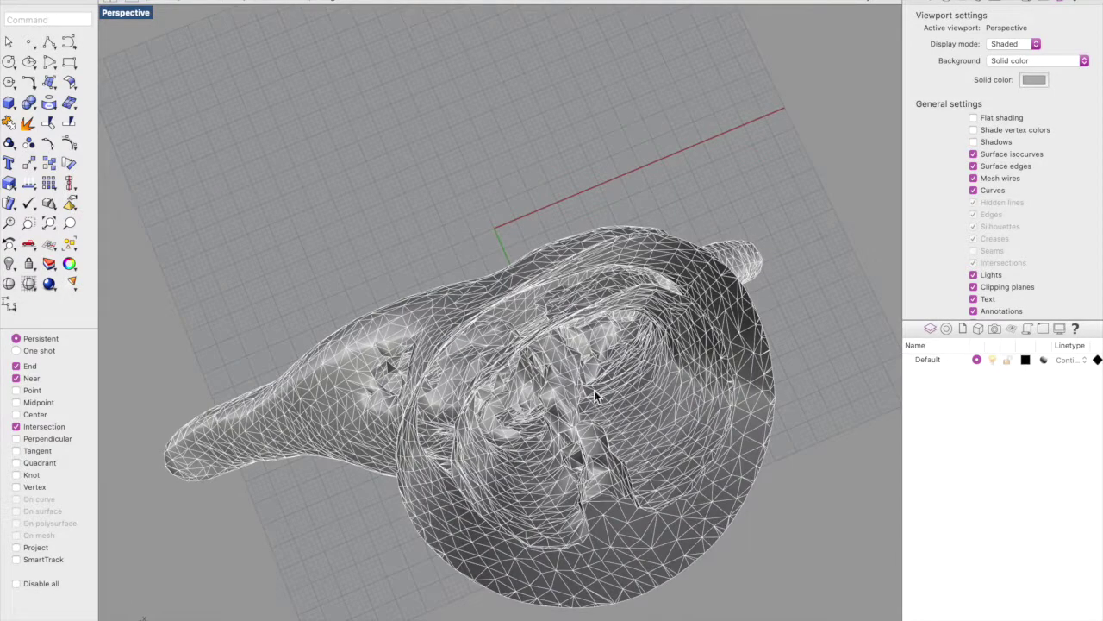
click(1014, 47)
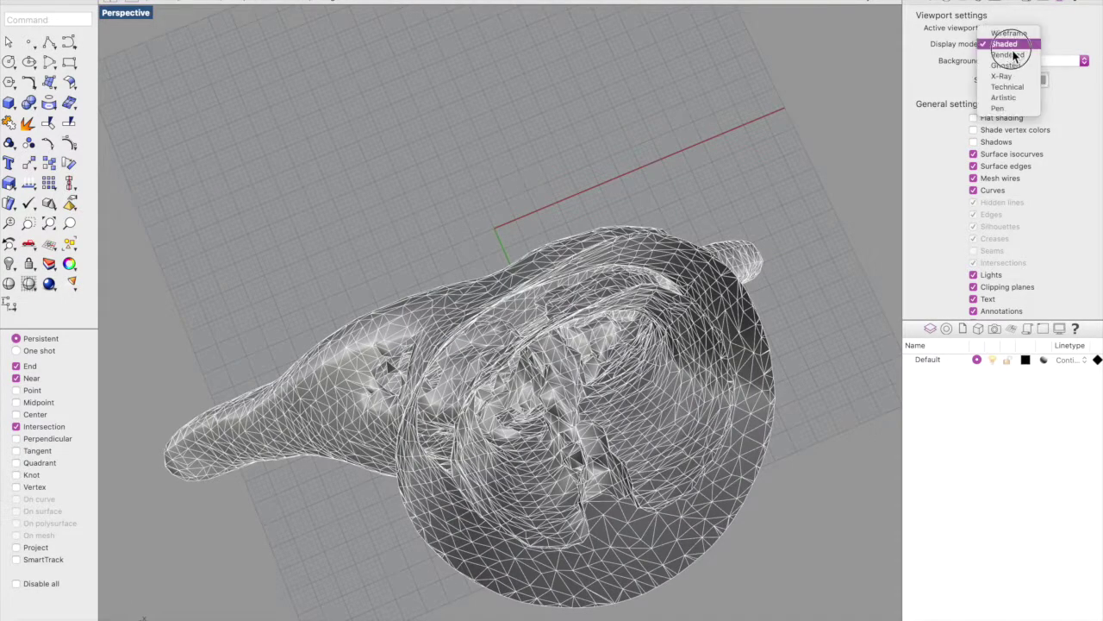
click(1008, 54)
scroll(362, 377, down, 3)
scroll(362, 377, up, 10)
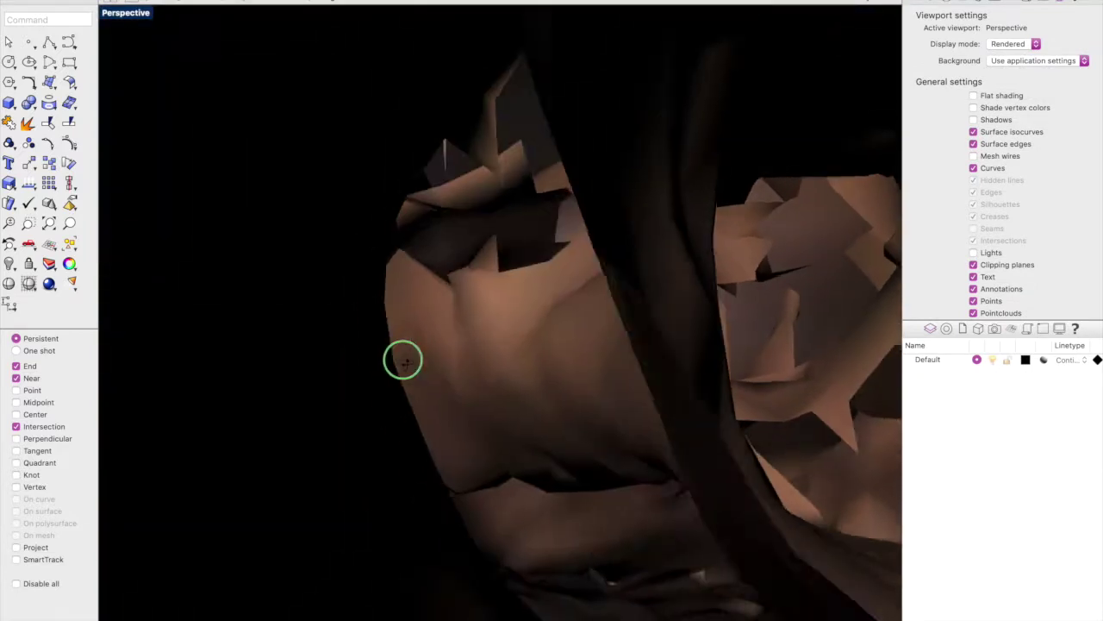
right_drag(403, 359, 400, 363)
scroll(479, 297, up, 5)
right_drag(479, 297, 491, 434)
scroll(491, 434, down, 10)
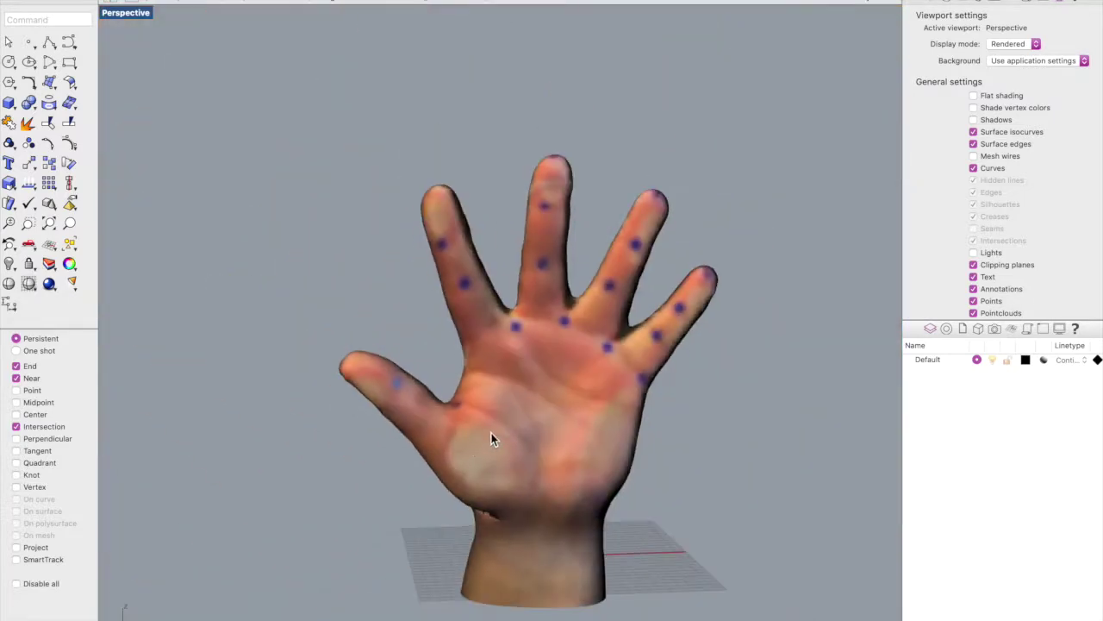
Step: Examine the rendered opening near the base of the thumb up close for remaining jagged and folded faces
scroll(463, 442, up, 8)
scroll(462, 442, up, 10)
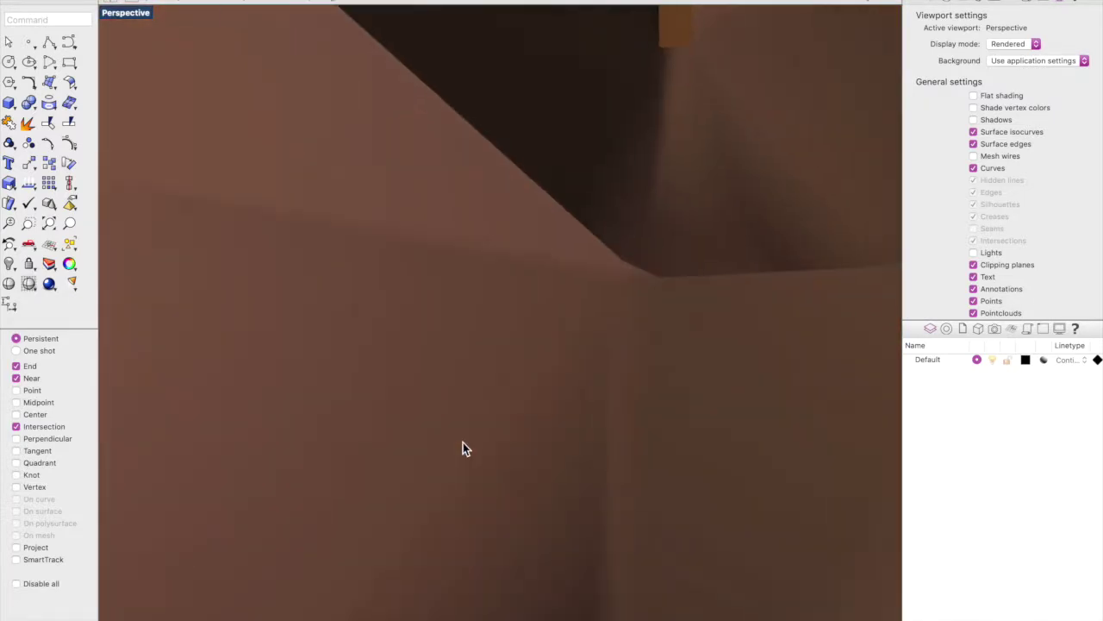
right_drag(679, 369, 788, 355)
scroll(717, 312, up, 5)
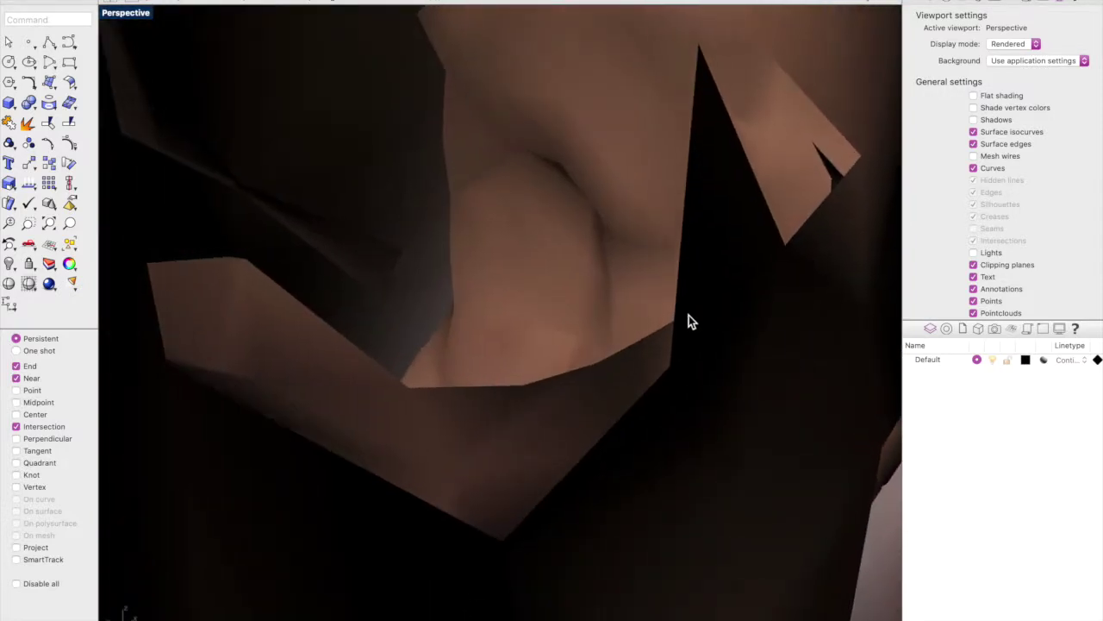
scroll(436, 414, down, 10)
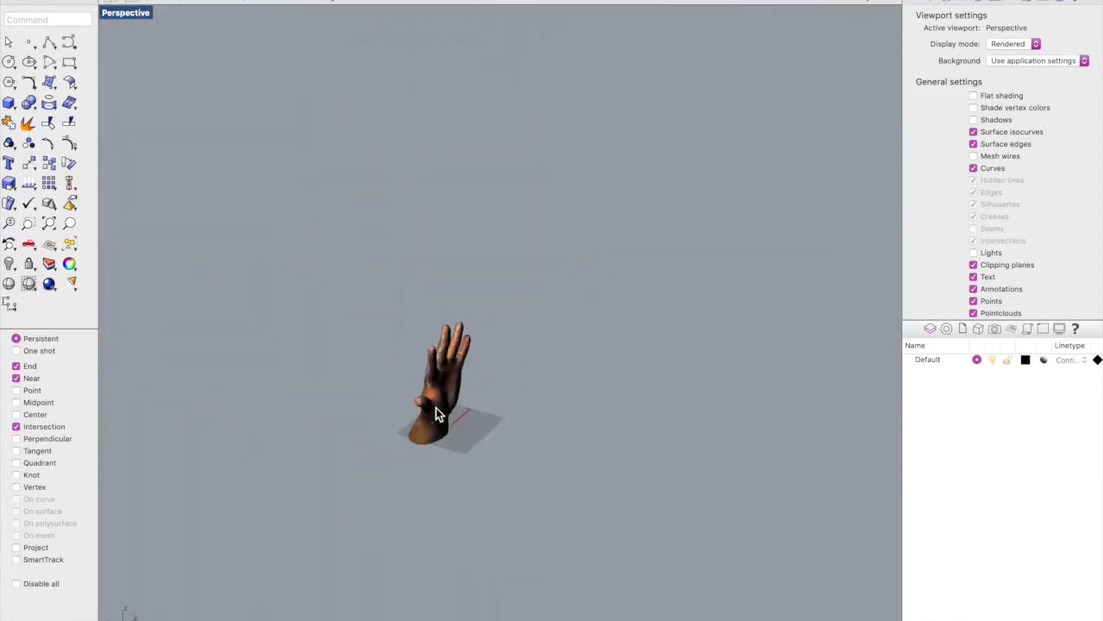
scroll(436, 414, up, 5)
right_drag(436, 414, 470, 331)
right_drag(366, 466, 304, 381)
scroll(409, 528, up, 6)
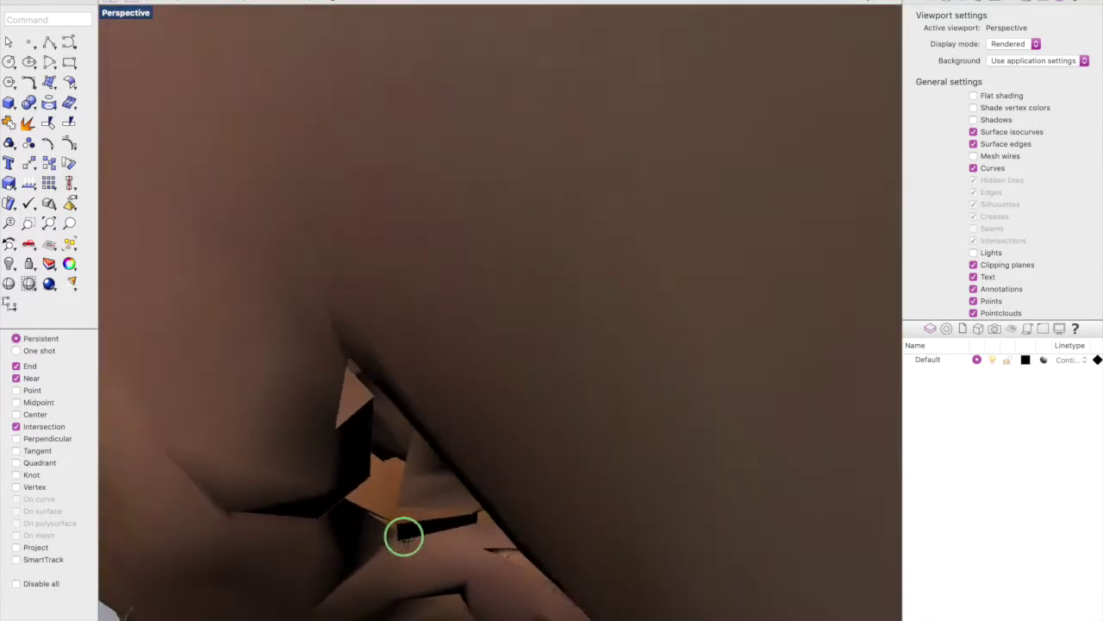
mouse_move(404, 536)
right_down()
mouse_move(408, 522)
mouse_move(402, 530)
right_up()
Step: Set the viewport to Shaded display and start DeleteMeshFaces on the faces inside the opening near the thumb's base
click(1014, 43)
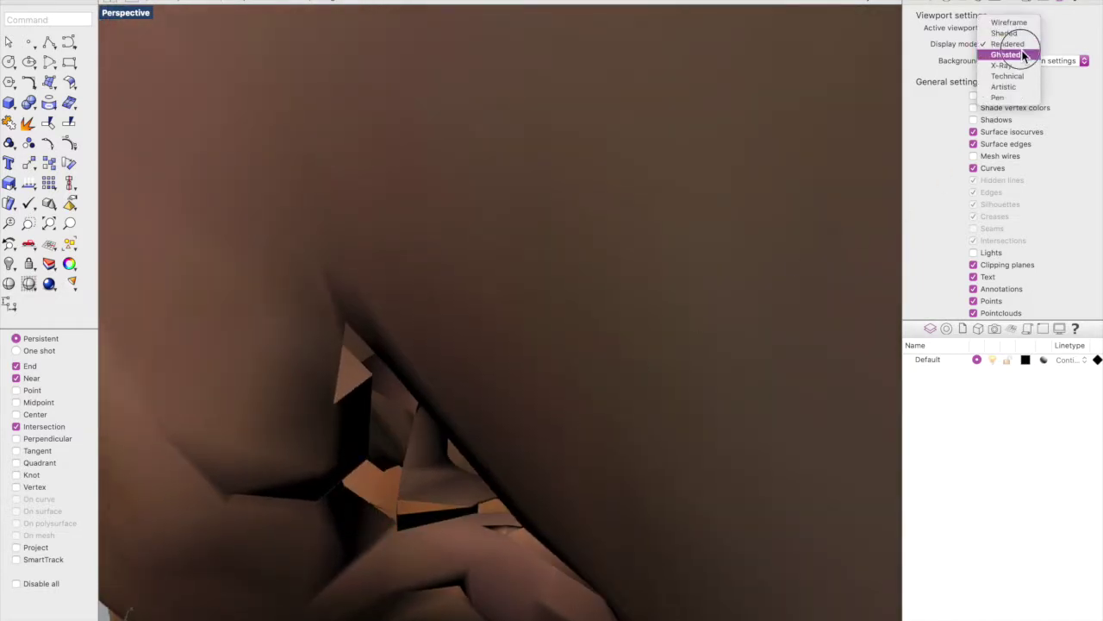
click(1004, 32)
click(52, 19)
text(delte)
key(BackSpace)
key(BackSpace)
text(etemeshFaces)
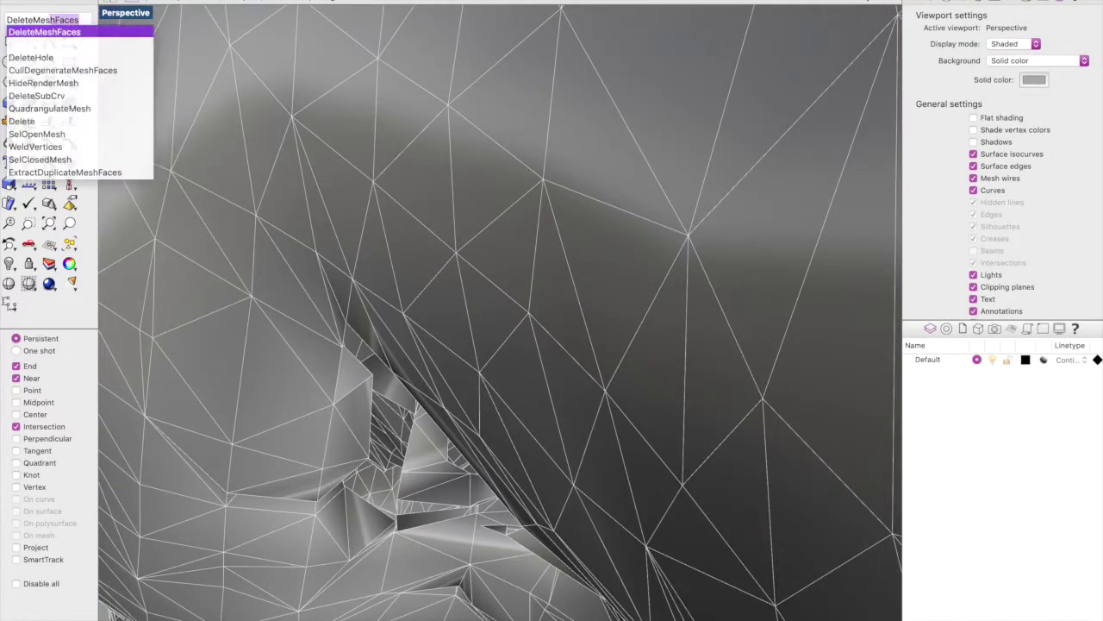
key(Return)
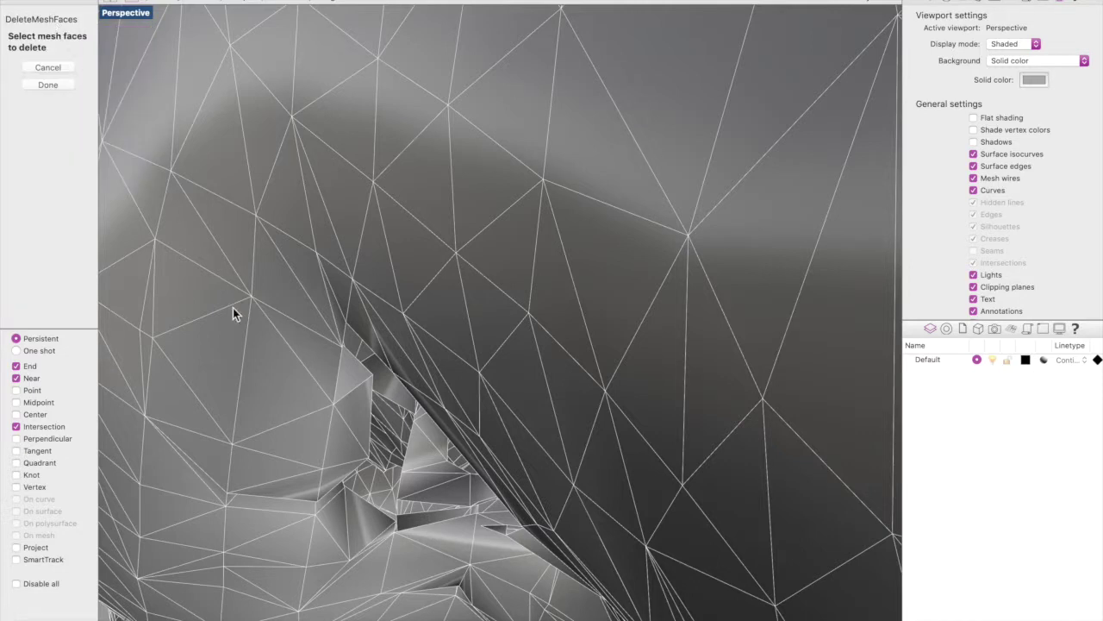
scroll(415, 508, up, 3)
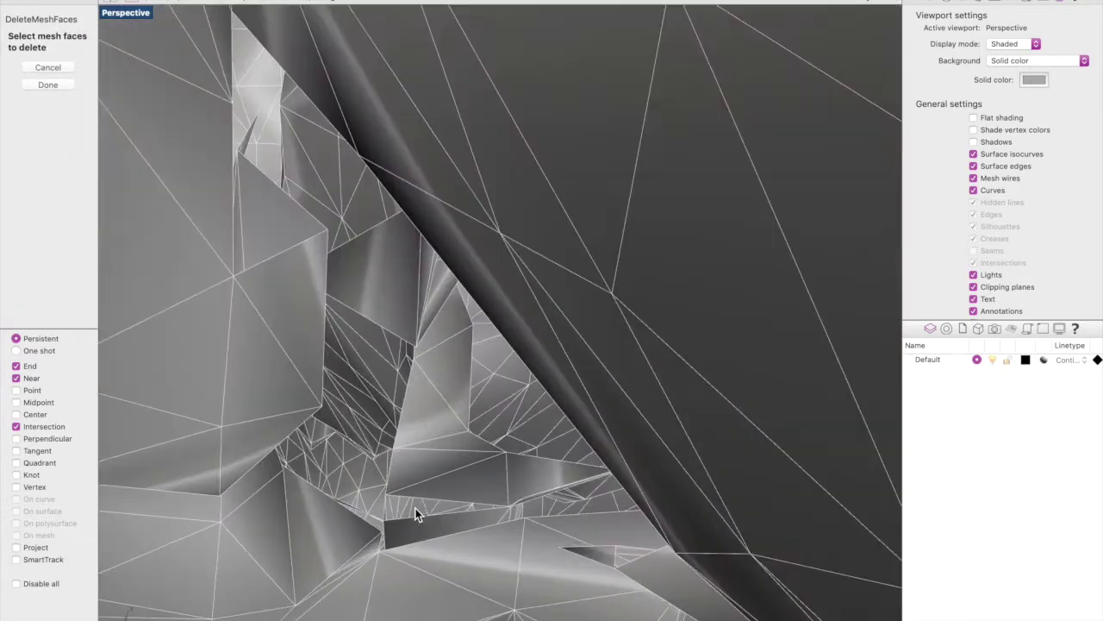
scroll(403, 516, up, 3)
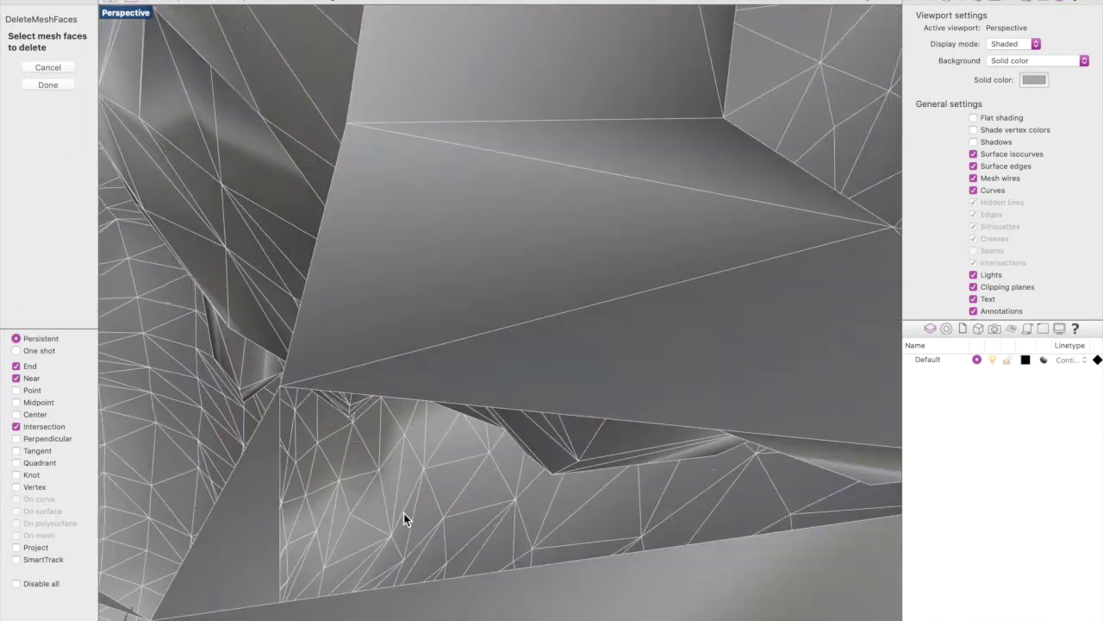
Step: Select the folded flap and the narrow sliver faces bridging the opening near the thumb's base, and delete them
click(245, 552)
right_drag(257, 541, 339, 533)
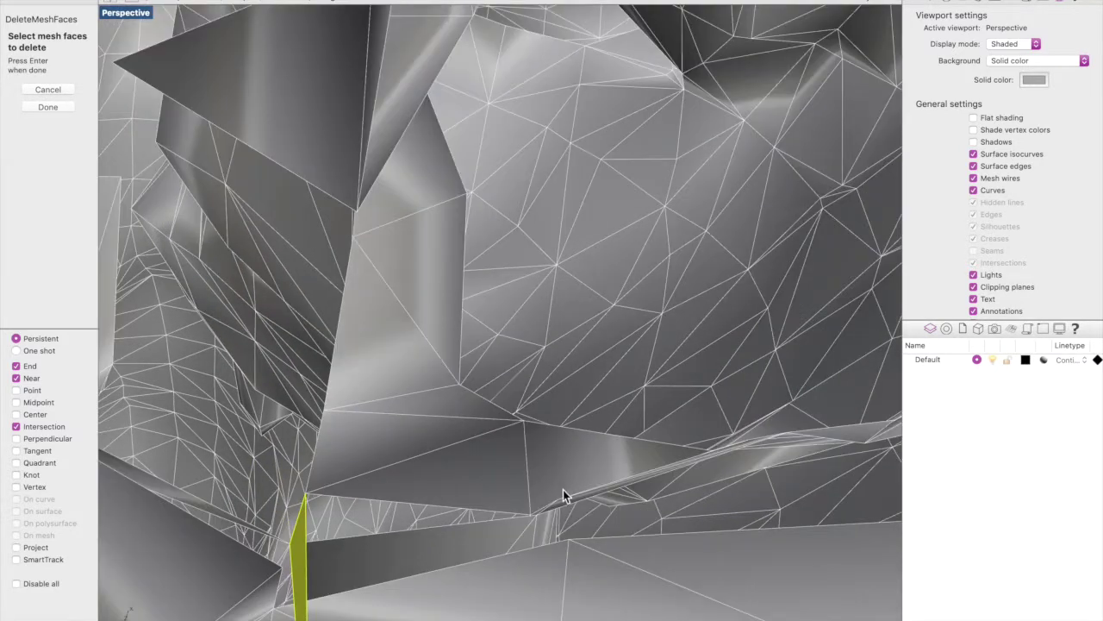
click(541, 487)
click(422, 453)
click(405, 435)
click(432, 398)
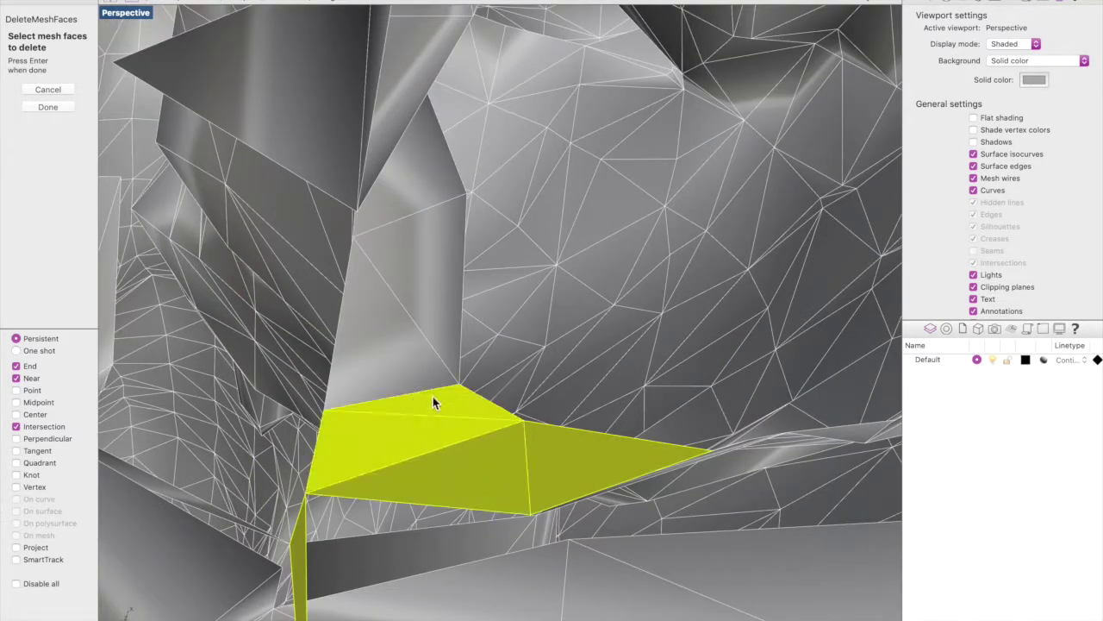
click(431, 315)
click(420, 237)
click(411, 179)
right_drag(623, 450, 644, 538)
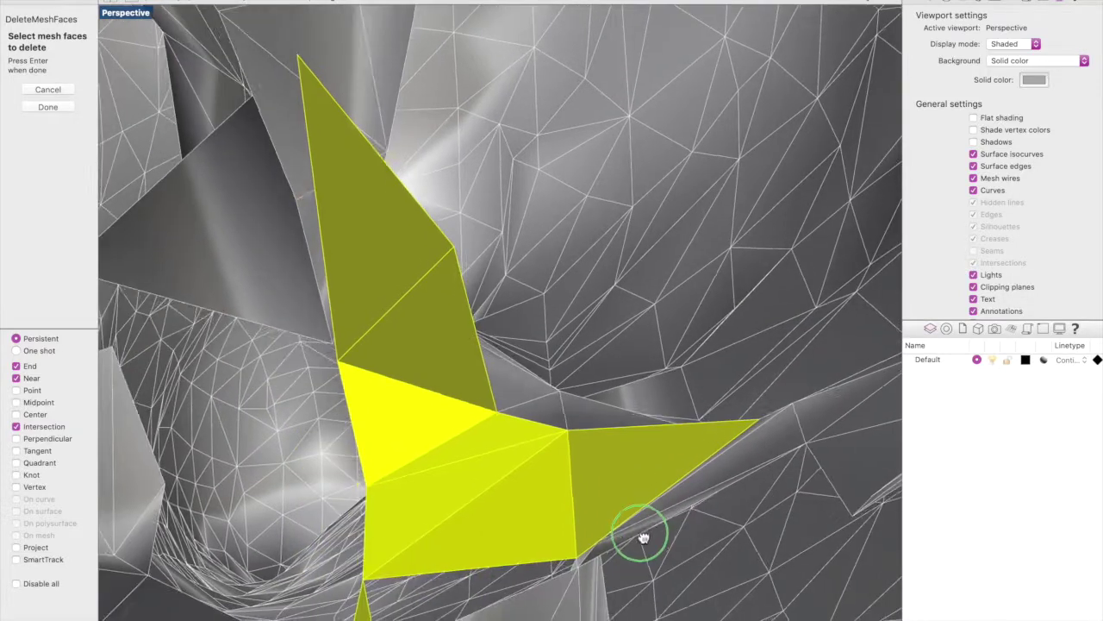
click(576, 565)
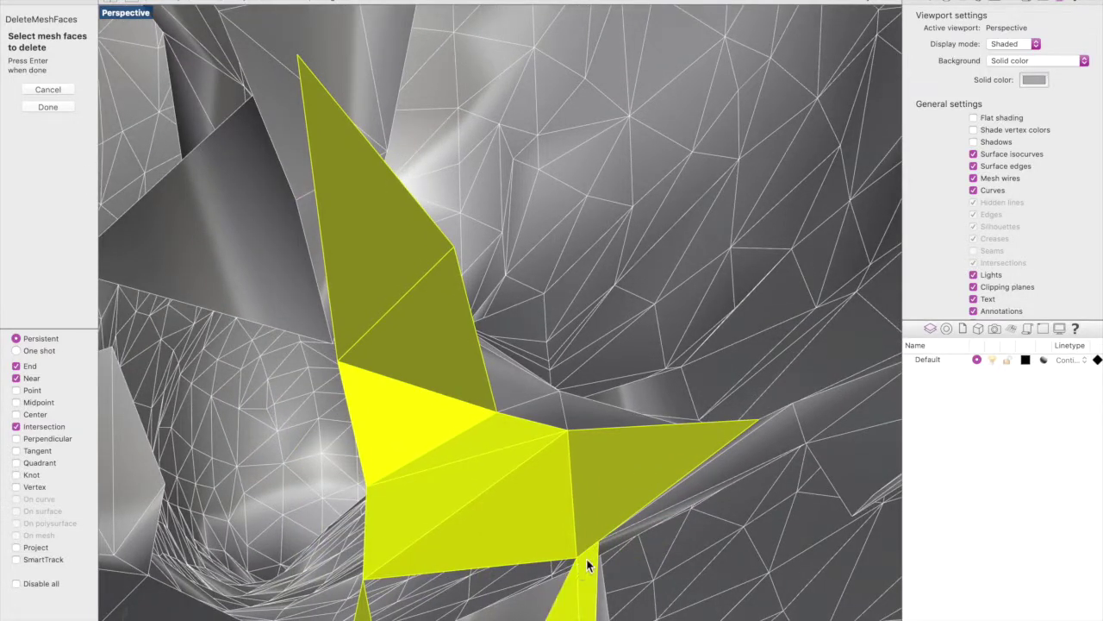
click(586, 557)
click(623, 541)
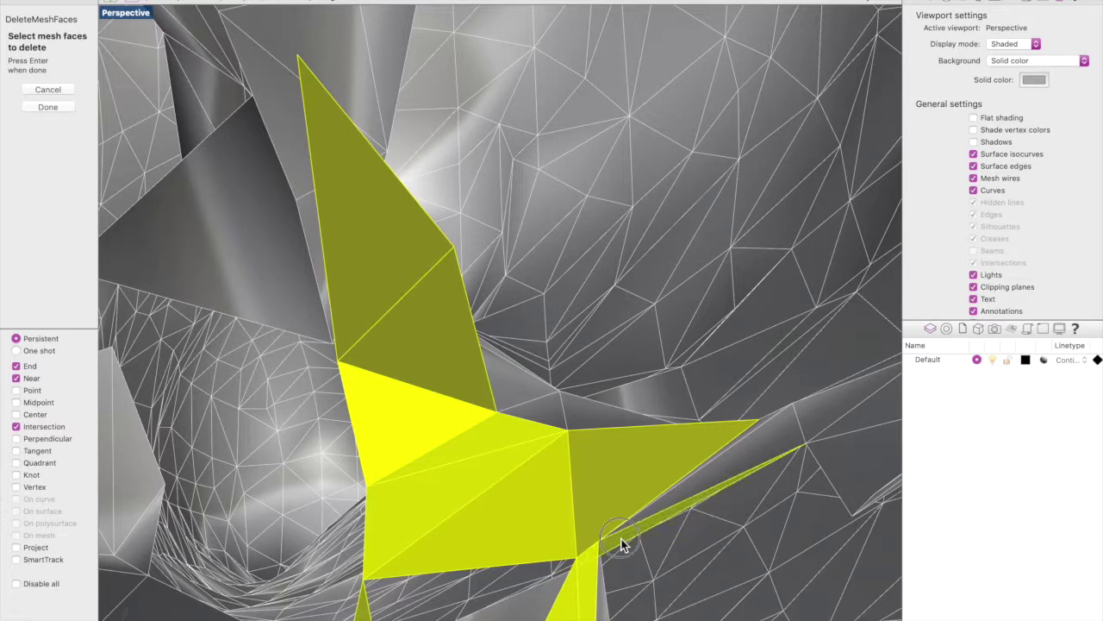
click(622, 527)
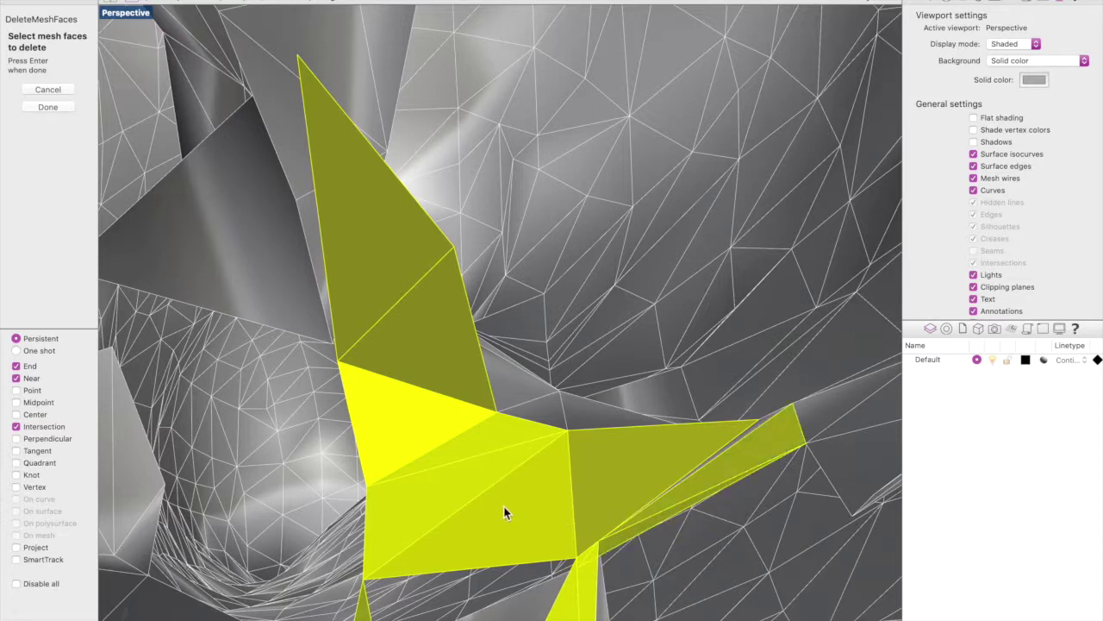
scroll(269, 258, down, 5)
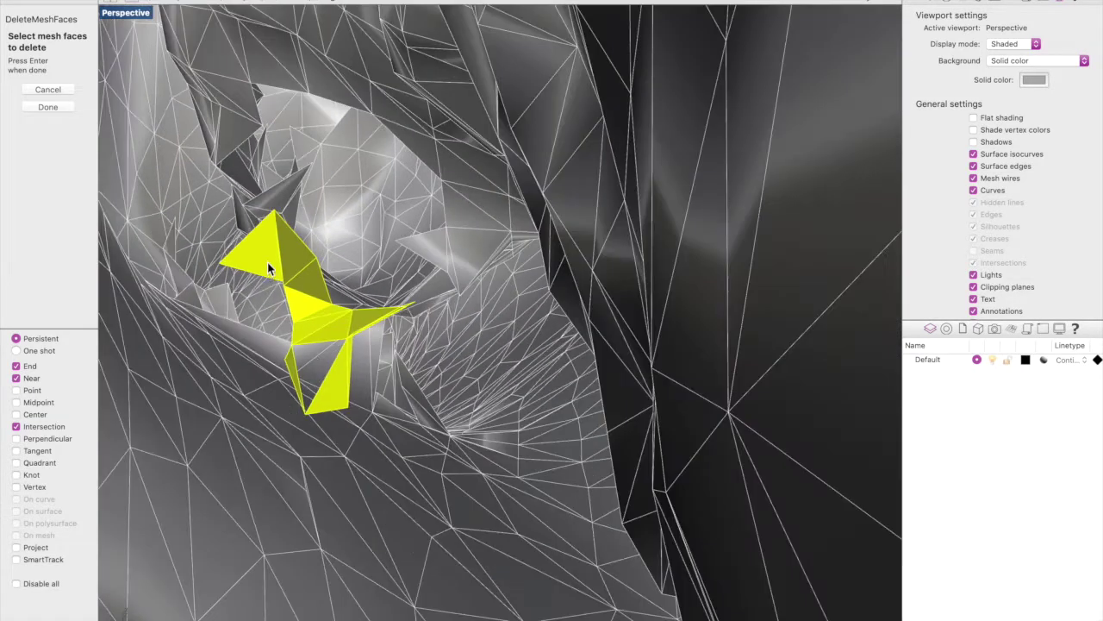
key(Return)
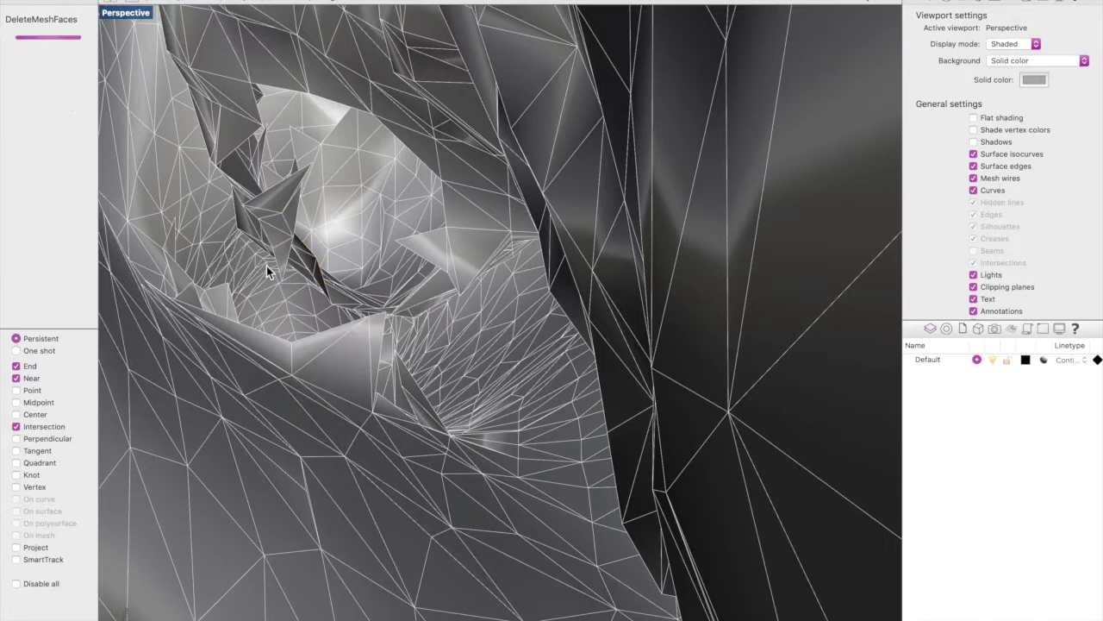
Step: Separate the hand mesh into its unconnected pieces with SplitDisjointMesh, and deselect the result
scroll(251, 326, down, 8)
scroll(251, 326, up, 3)
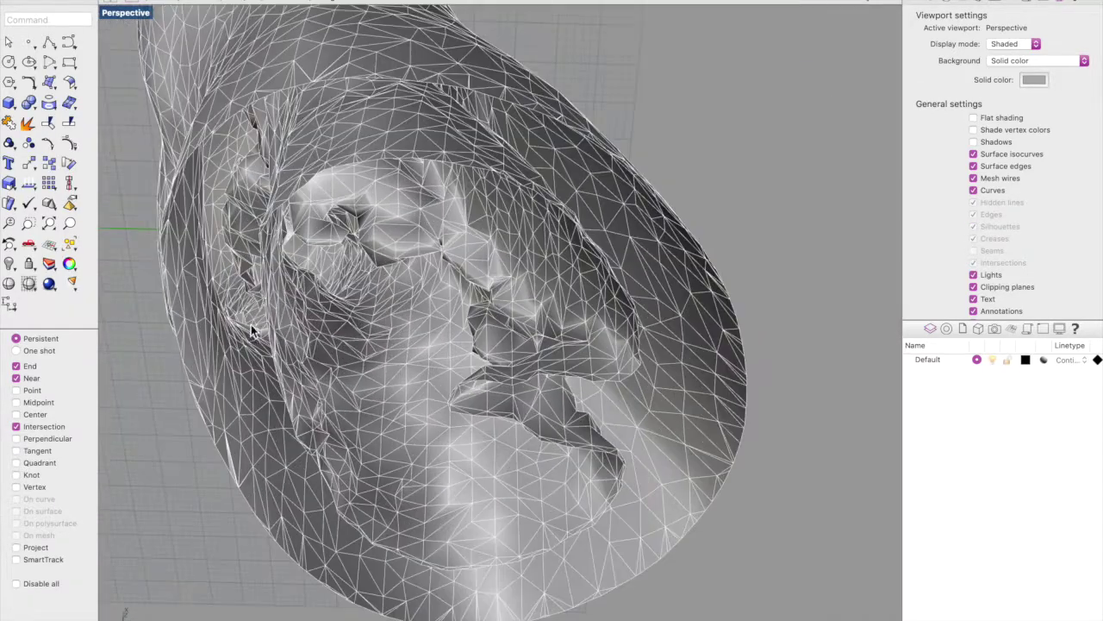
right_drag(251, 324, 338, 352)
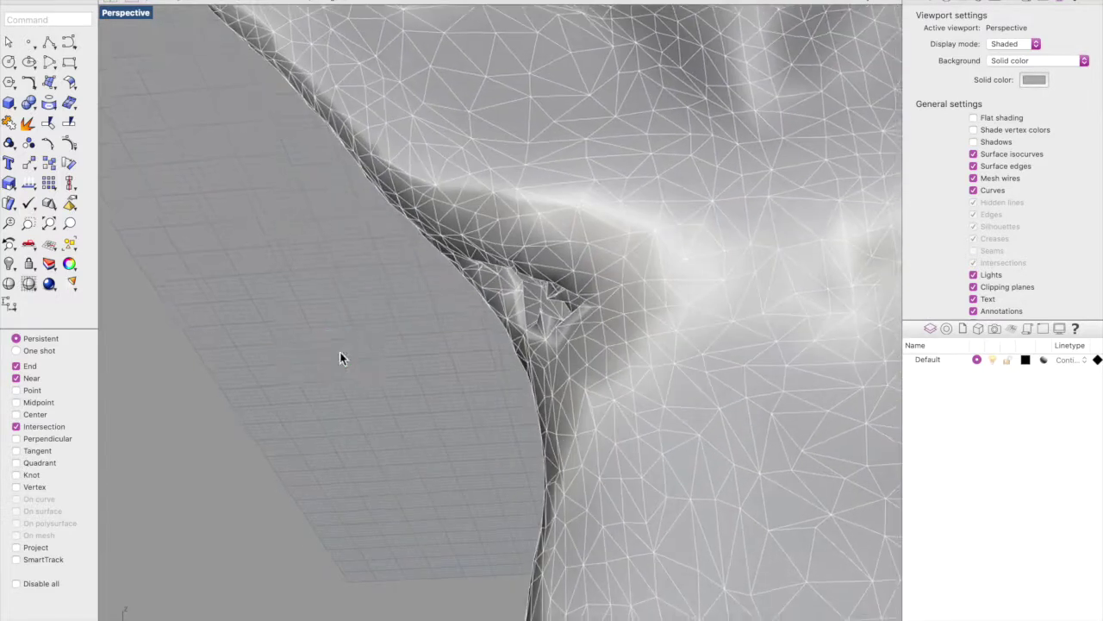
click(528, 352)
text(Disjo)
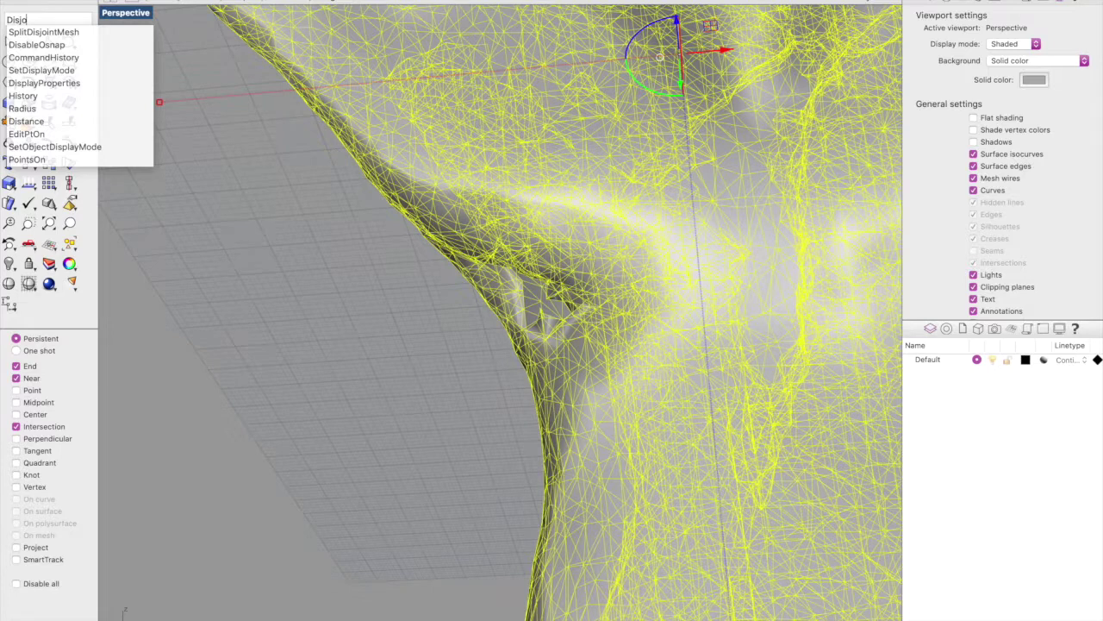
key(Down)
key(Return)
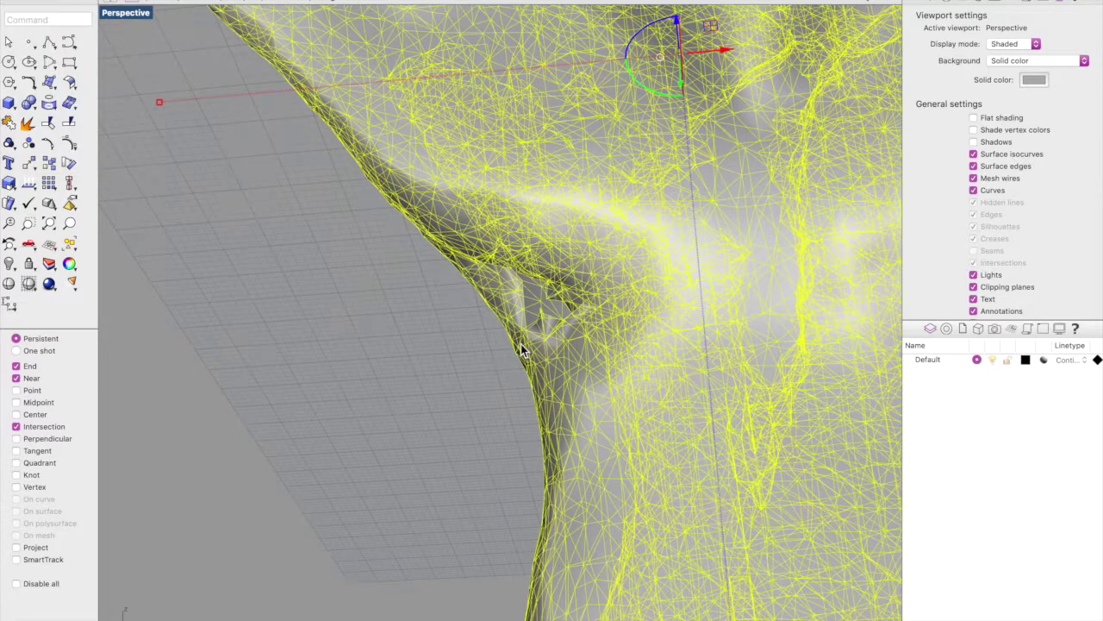
click(509, 418)
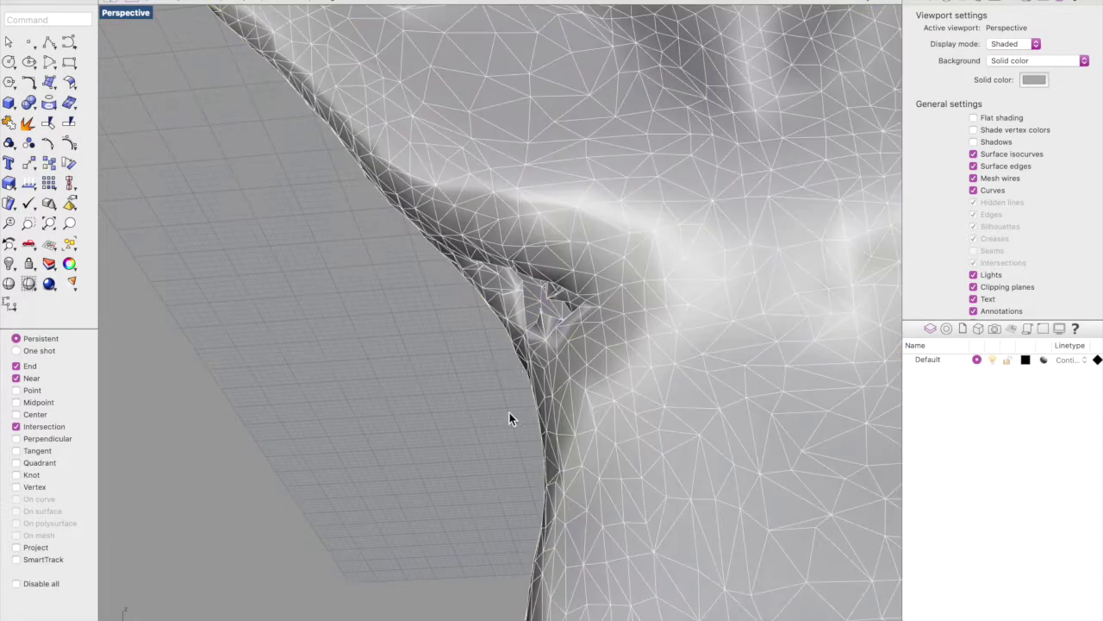
Step: Select the detached inner mesh layer behind the opening near the thumb's base, and delete it
click(566, 297)
right_drag(482, 356, 527, 339)
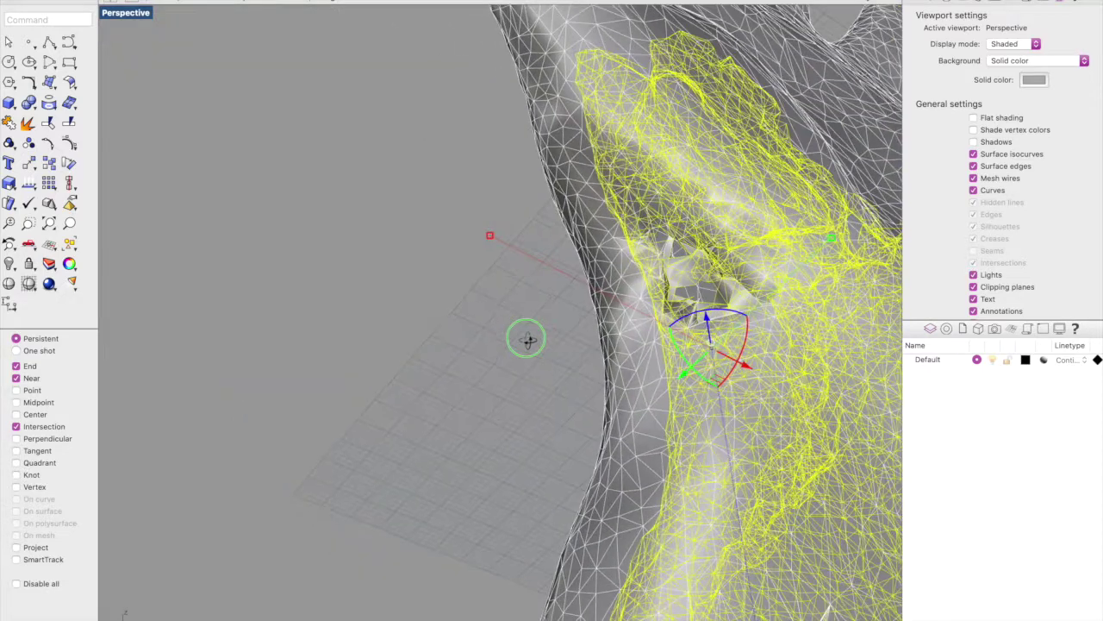
click(528, 345)
Step: Switch the viewport to Rendered display and examine the hand's outer surface and its interior through the wrist end
scroll(621, 358, down, 6)
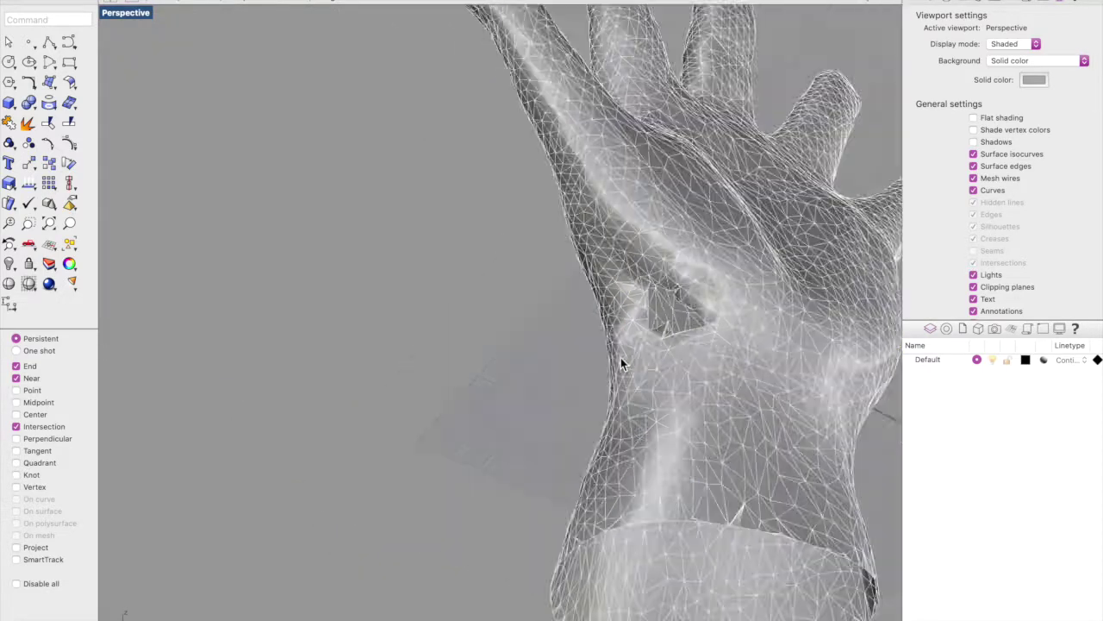
scroll(689, 357, up, 8)
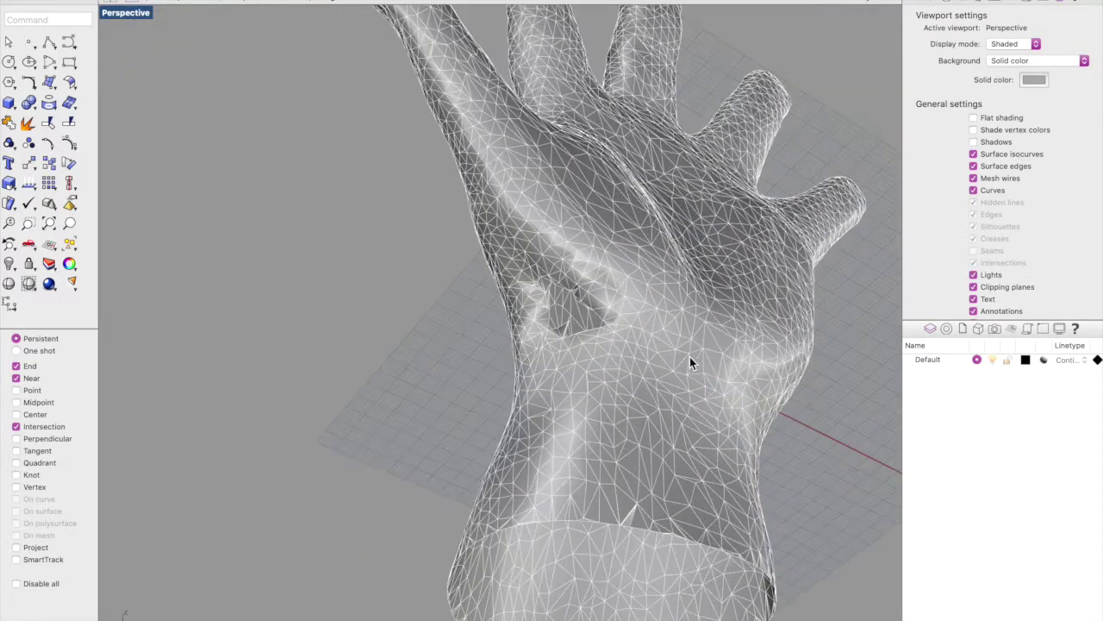
right_drag(673, 360, 621, 304)
click(1000, 43)
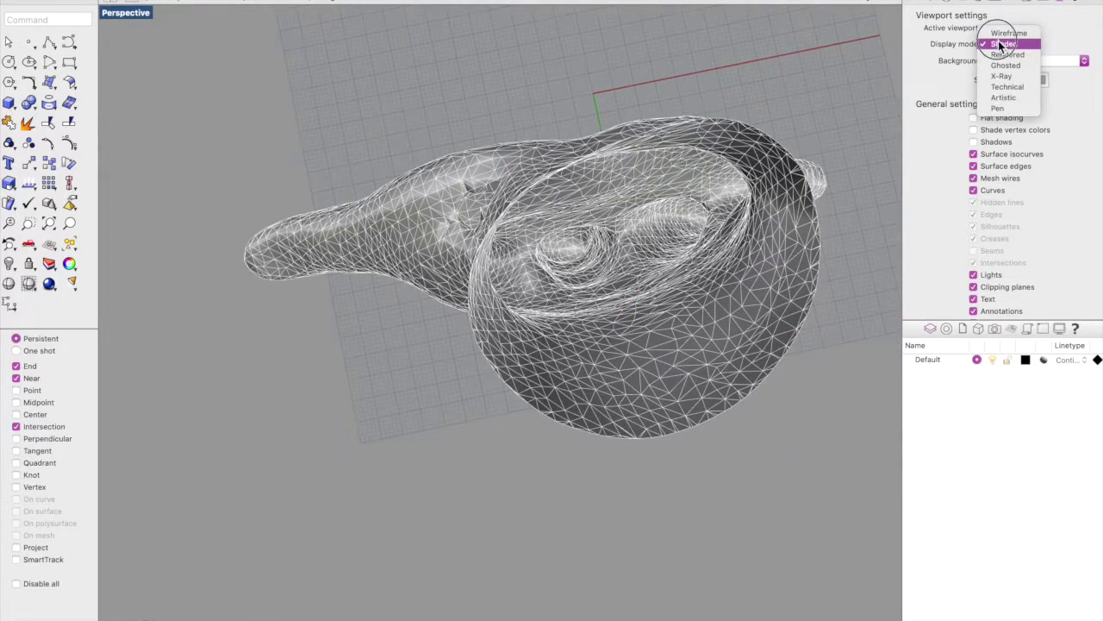
click(1004, 54)
right_drag(671, 389, 566, 396)
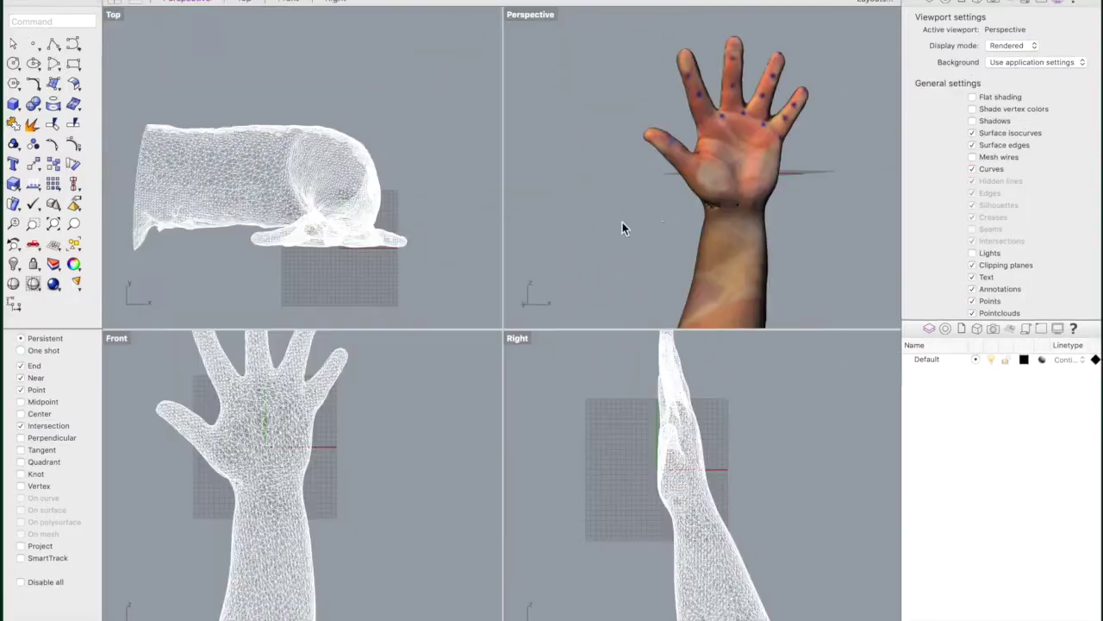
Step: Maximize the Perspective viewport and examine the rendered hand from the back, the palm and around the wrist opening
right_drag(656, 213, 820, 227)
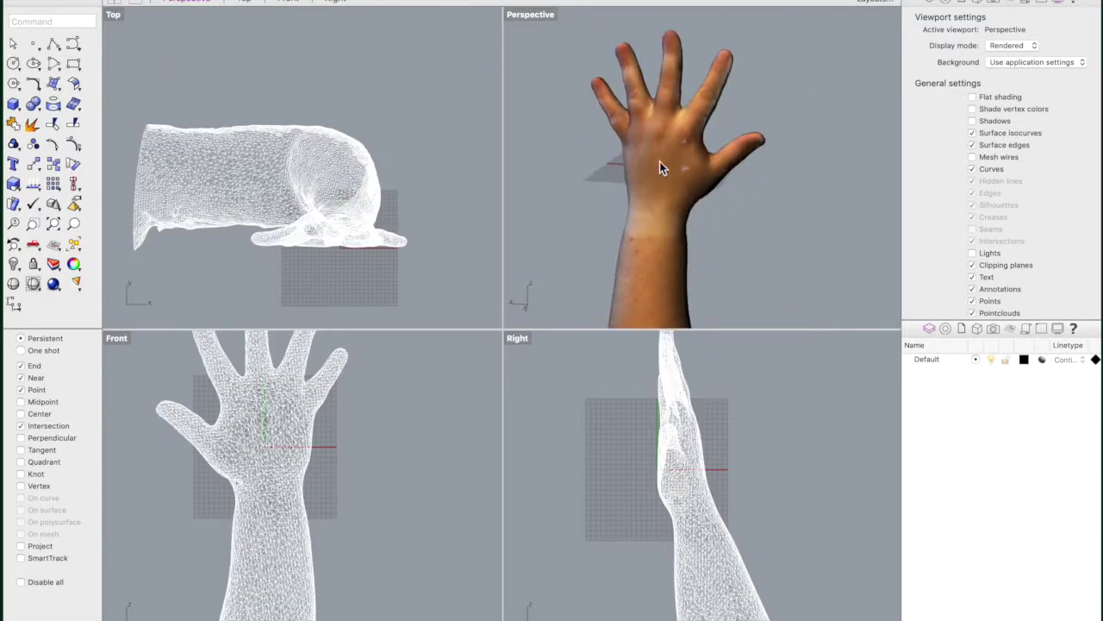
click(531, 26)
double_click(541, 16)
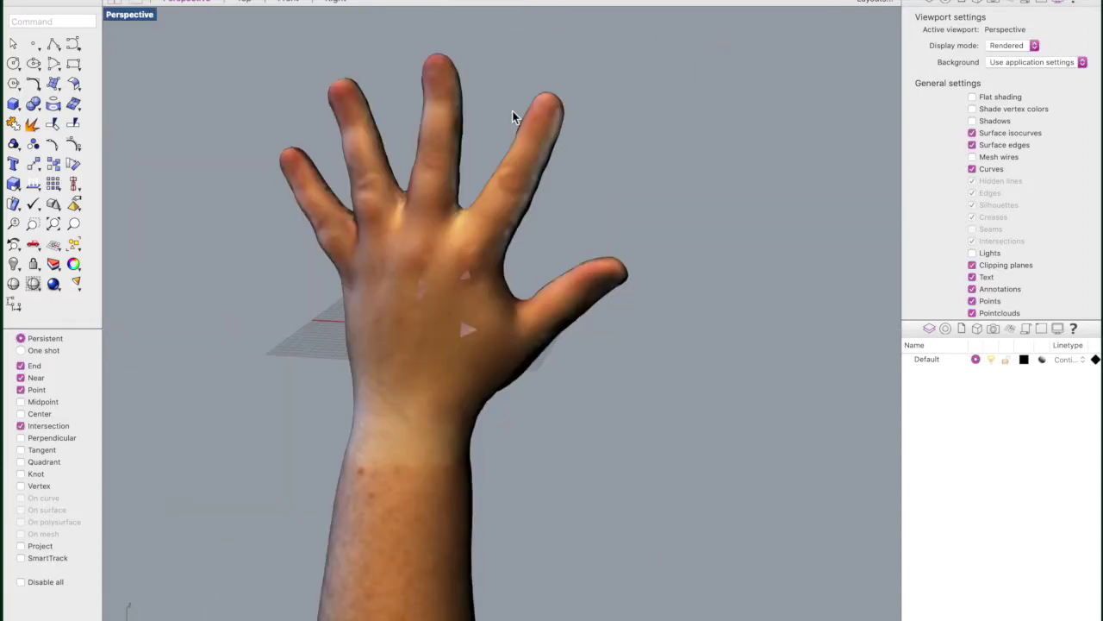
right_drag(439, 317, 363, 366)
scroll(391, 284, down, 5)
right_drag(396, 306, 315, 435)
scroll(481, 330, up, 6)
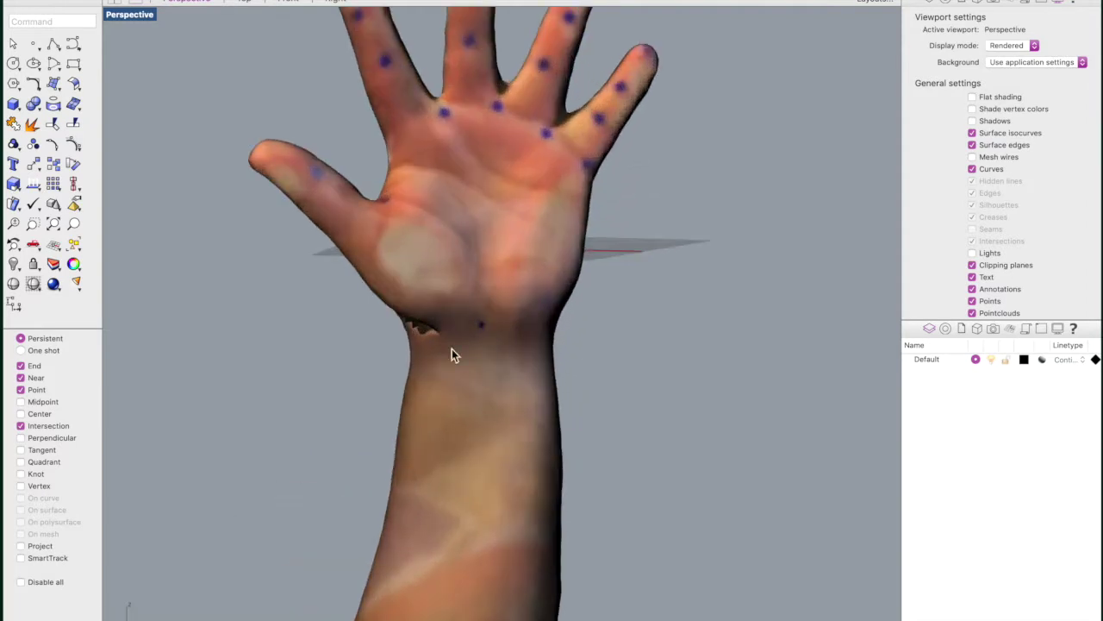
right_drag(403, 334, 424, 320)
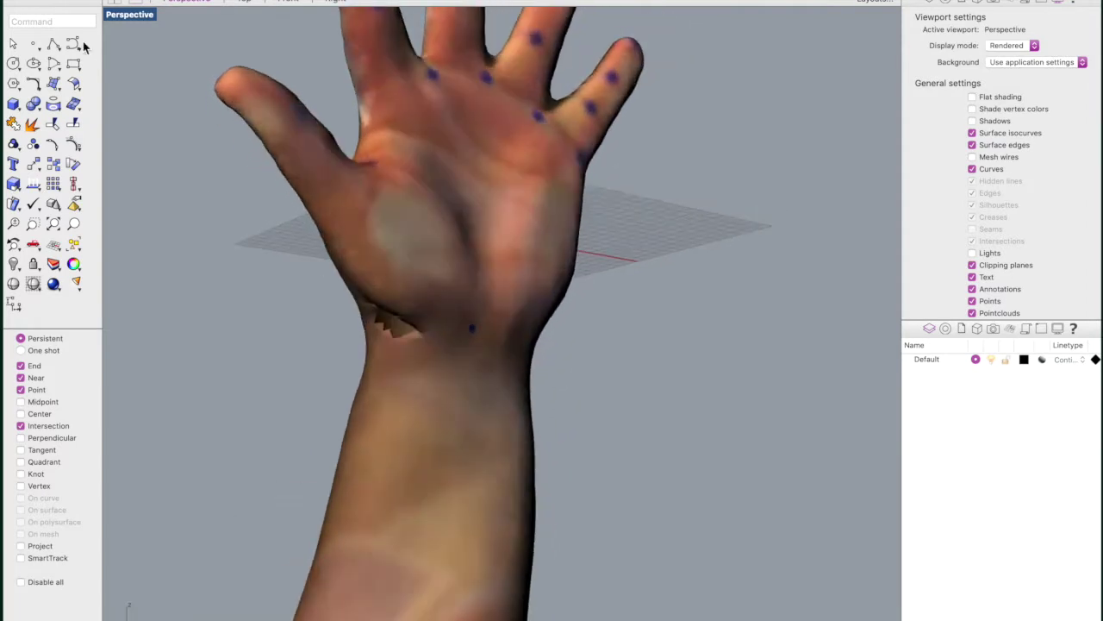
Step: Run Check on the hand mesh to review its mesh errors
text(heck)
key(Return)
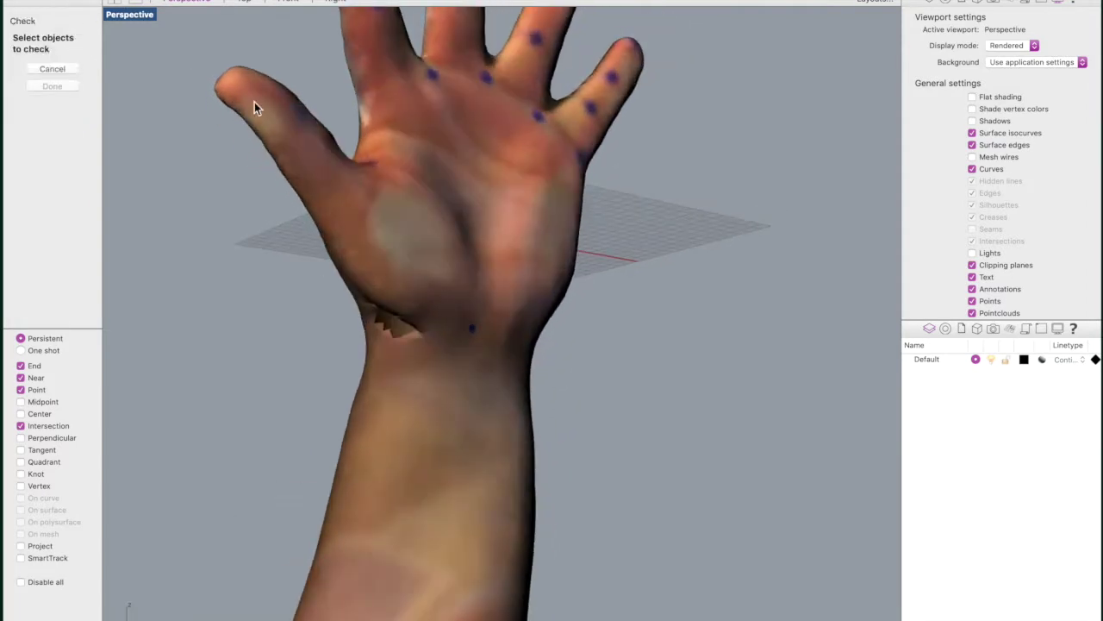
click(394, 168)
key(Return)
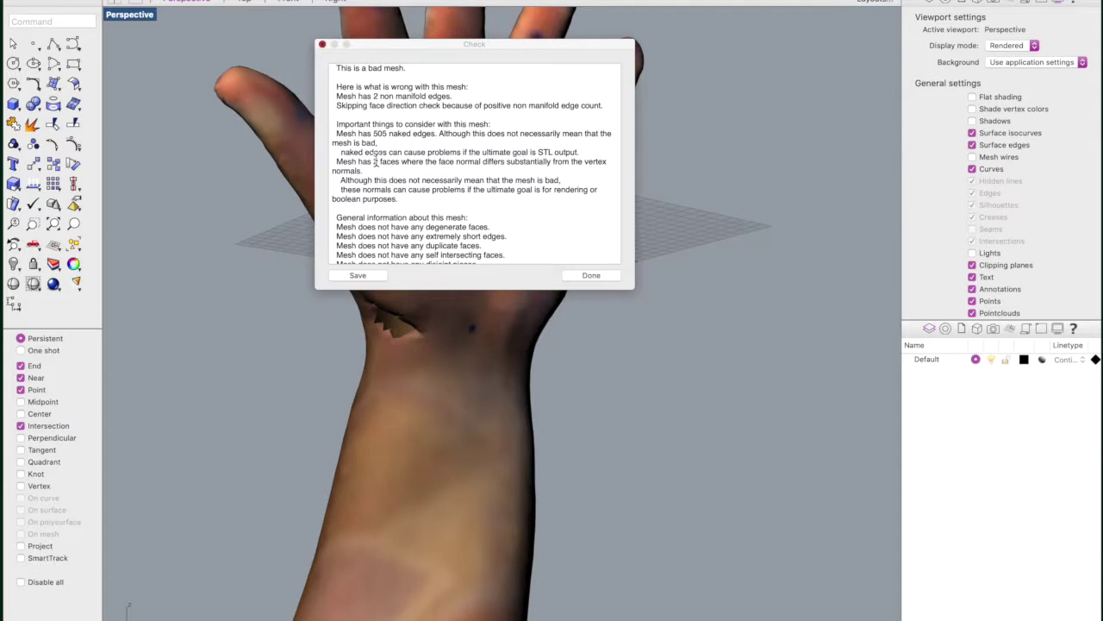
Step: Highlight the non-manifold edges entry in the mesh check report and close the report
click(402, 95)
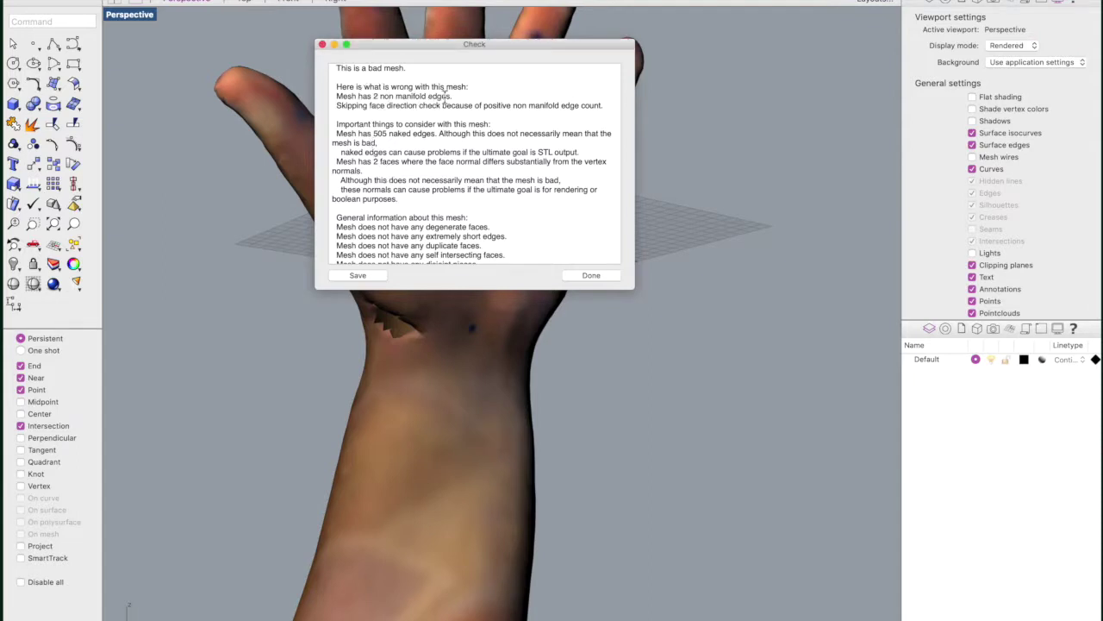
drag(424, 96, 375, 96)
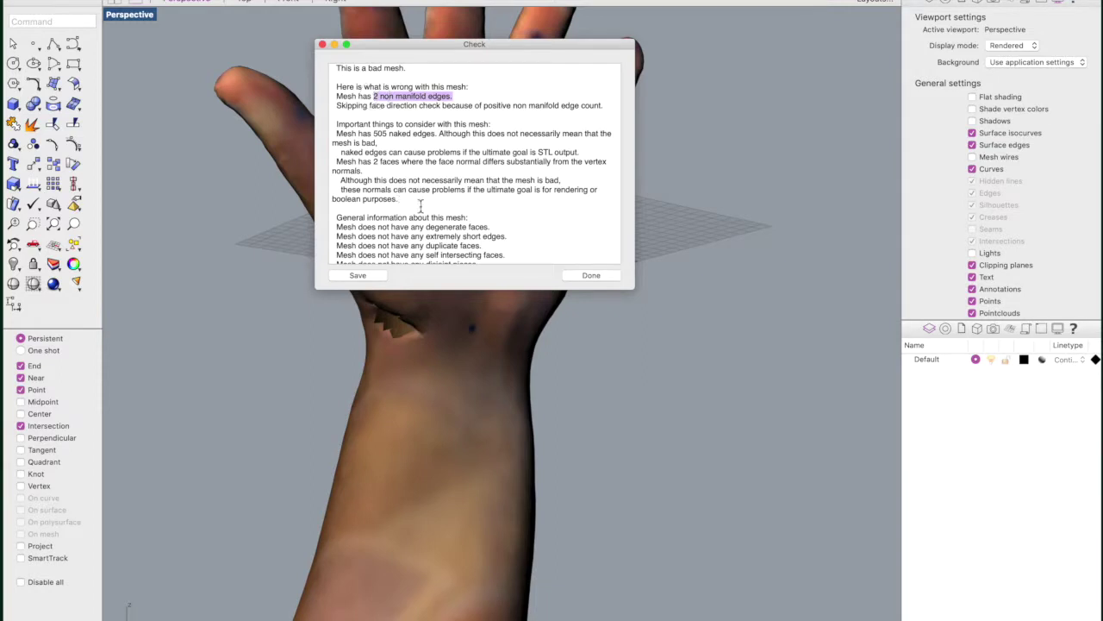
click(589, 276)
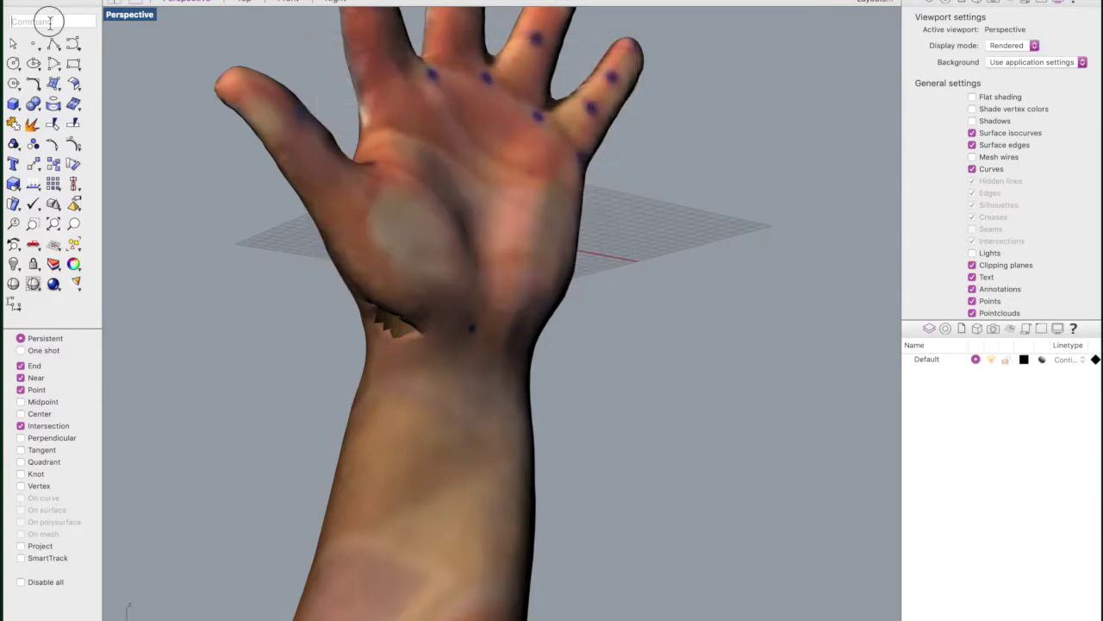
Step: Run ShowEdges on the arm mesh with non-manifold edges displayed and zoom to the problem edges
text(show)
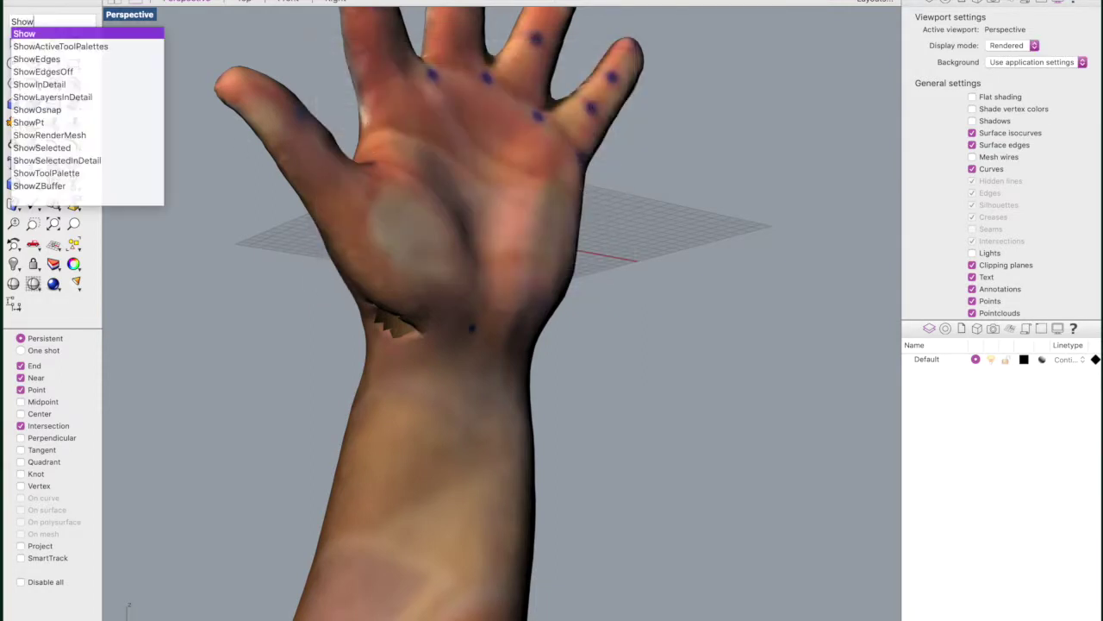
key(Down)
key(Down)
key(Return)
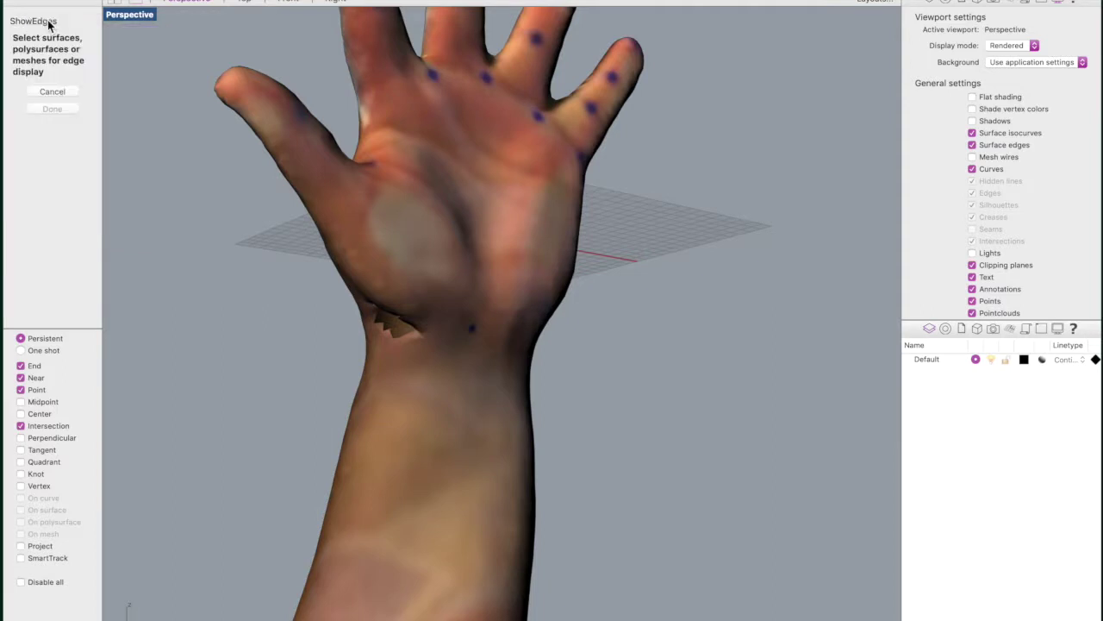
click(389, 170)
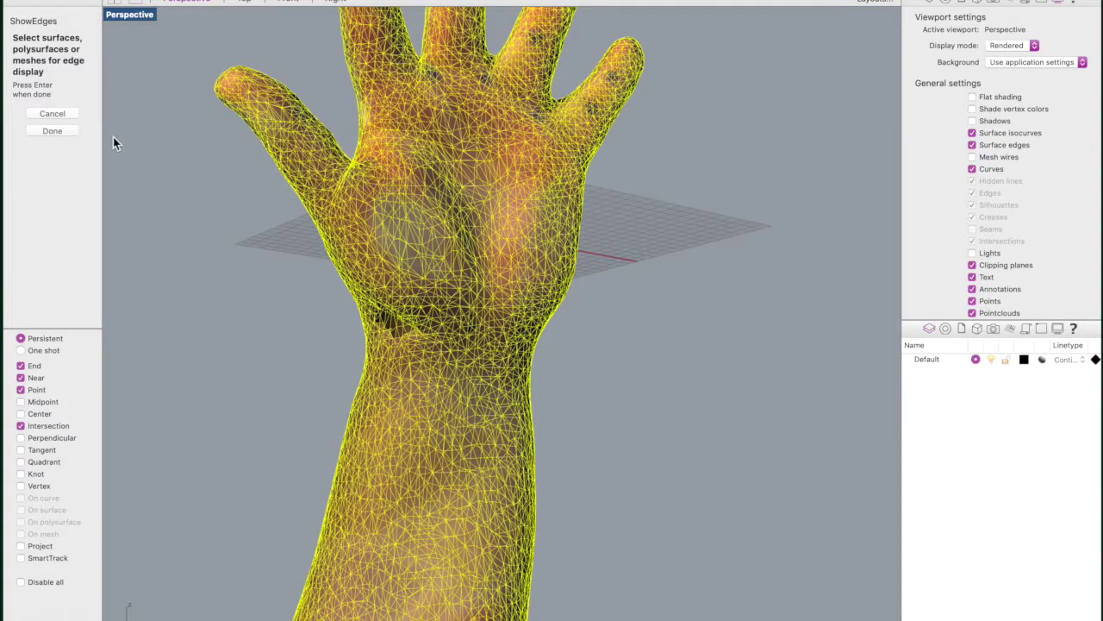
click(53, 132)
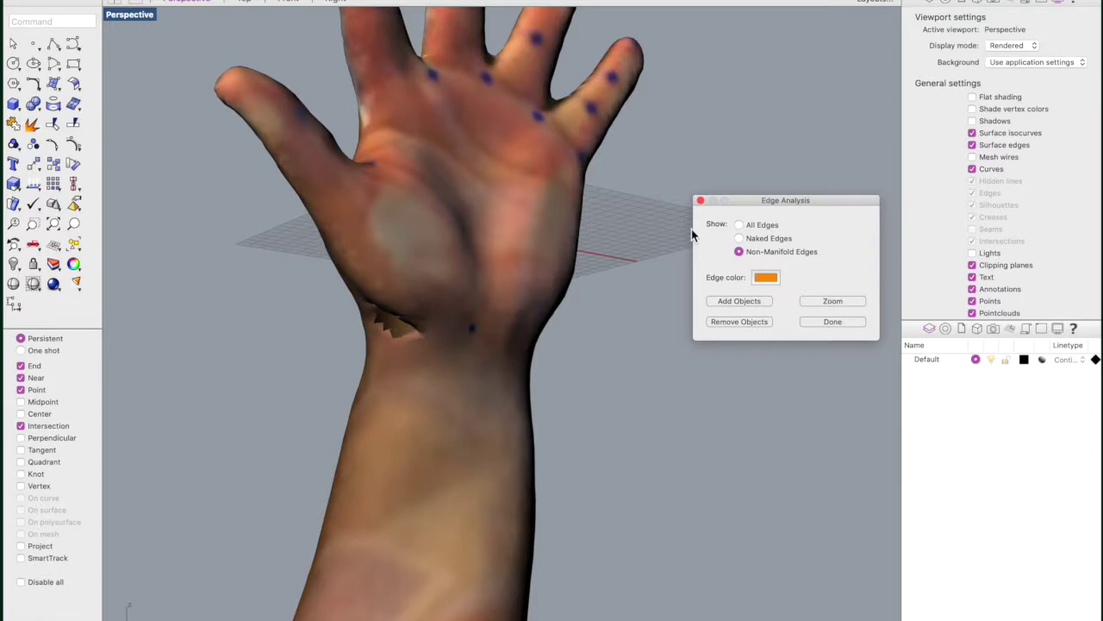
click(818, 302)
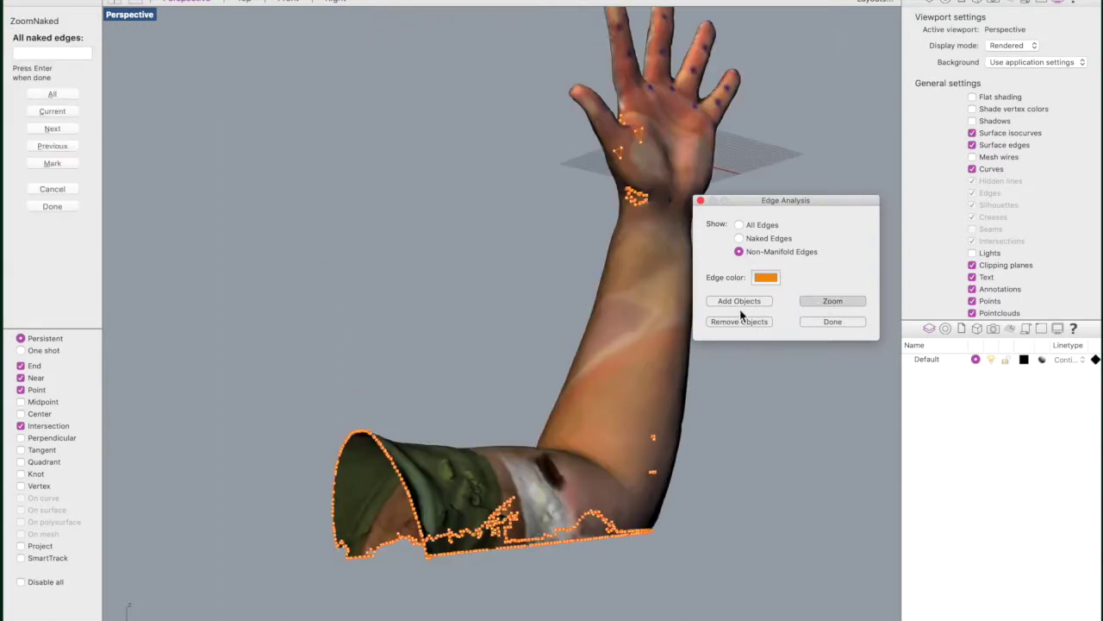
Step: Compare the naked, all and non-manifold edge displays on the arm mesh and close the edge analysis
click(740, 238)
click(738, 224)
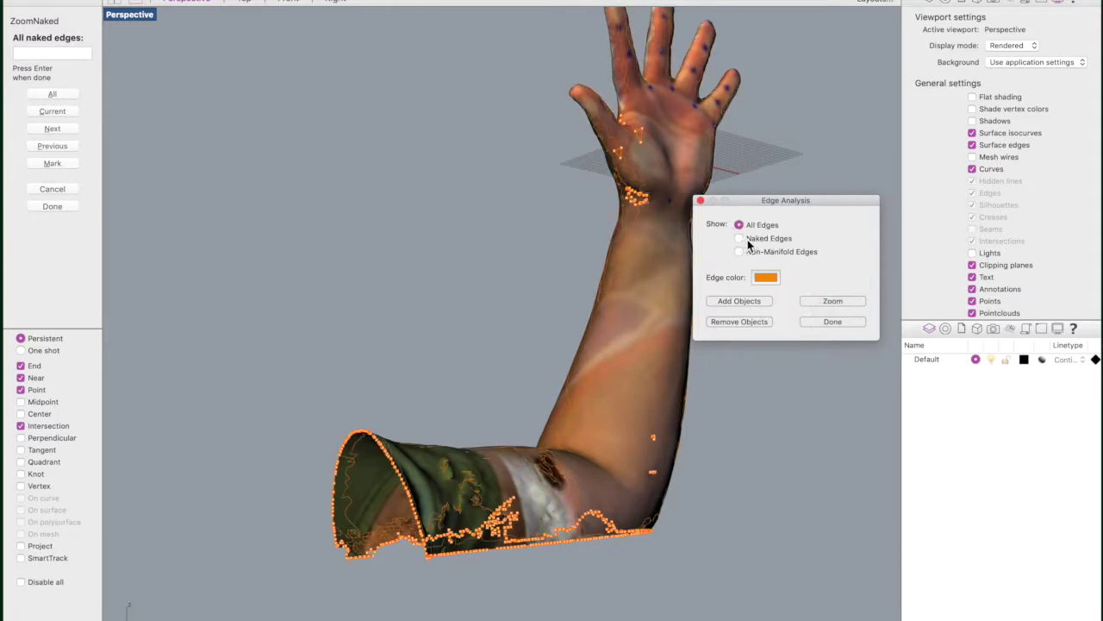
click(741, 239)
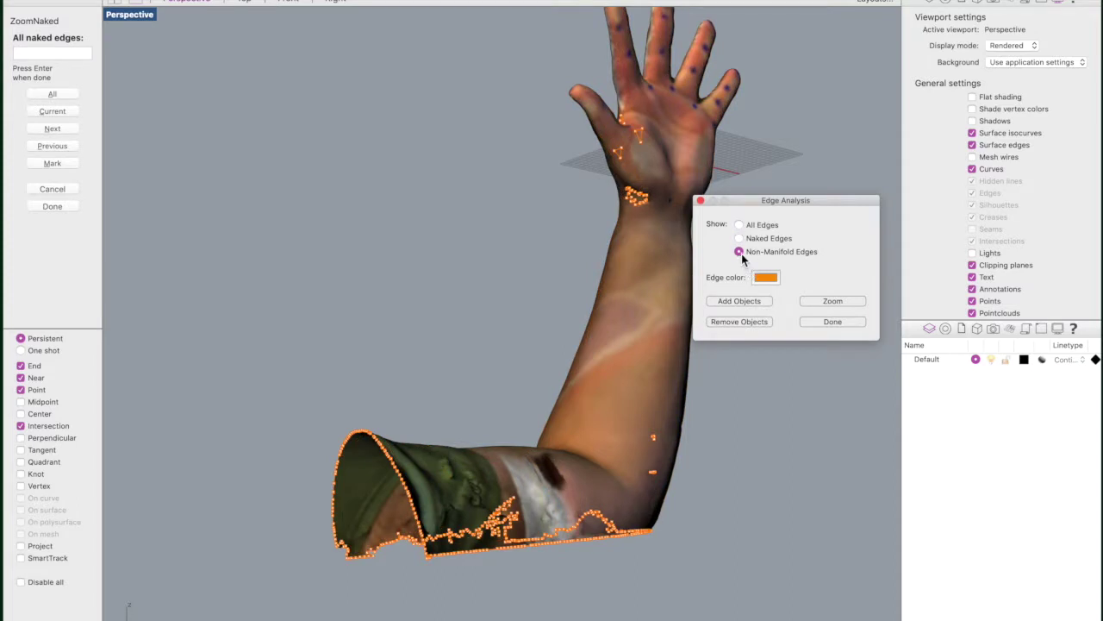
mouse_move(630, 288)
right_down()
mouse_move(665, 253)
mouse_move(696, 267)
mouse_move(706, 324)
mouse_move(620, 289)
right_up()
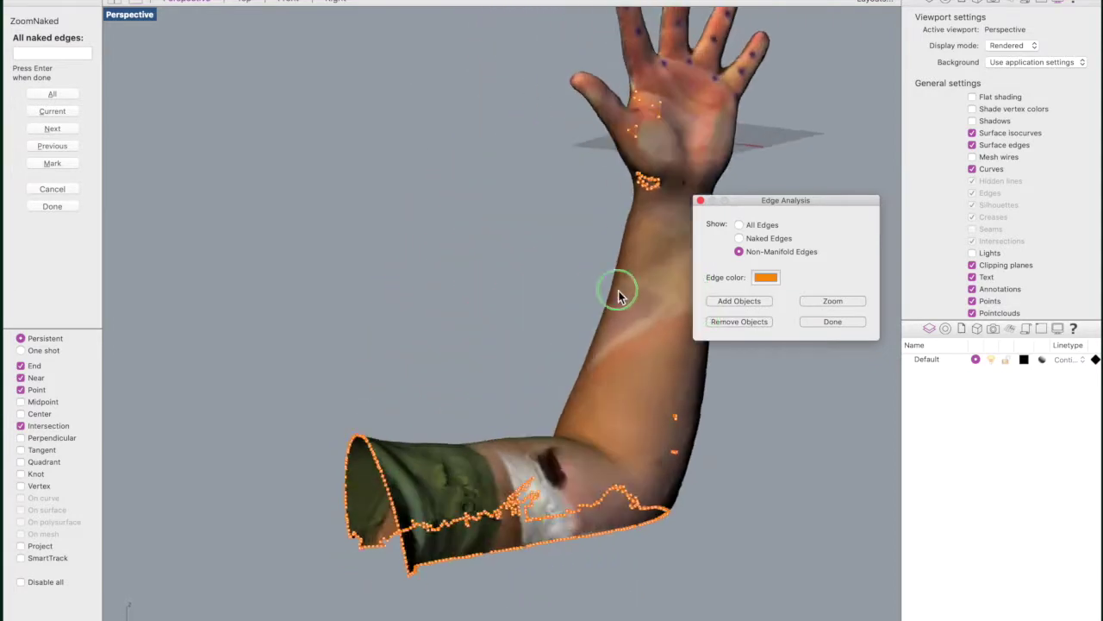
click(834, 326)
Step: Create a flat rectangular cutting plane across the forearm just below the wrist
right_drag(651, 130, 365, 280)
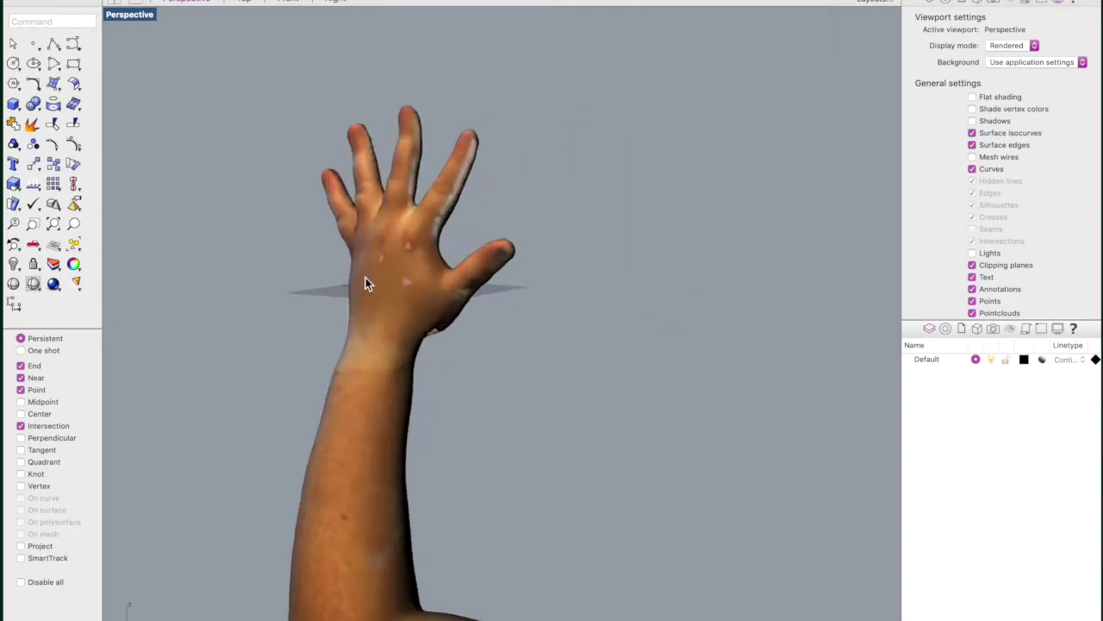
scroll(368, 269, up, 9)
scroll(369, 269, down, 7)
scroll(370, 269, up, 4)
right_drag(368, 343, 270, 340)
shift+right_drag(581, 465, 567, 443)
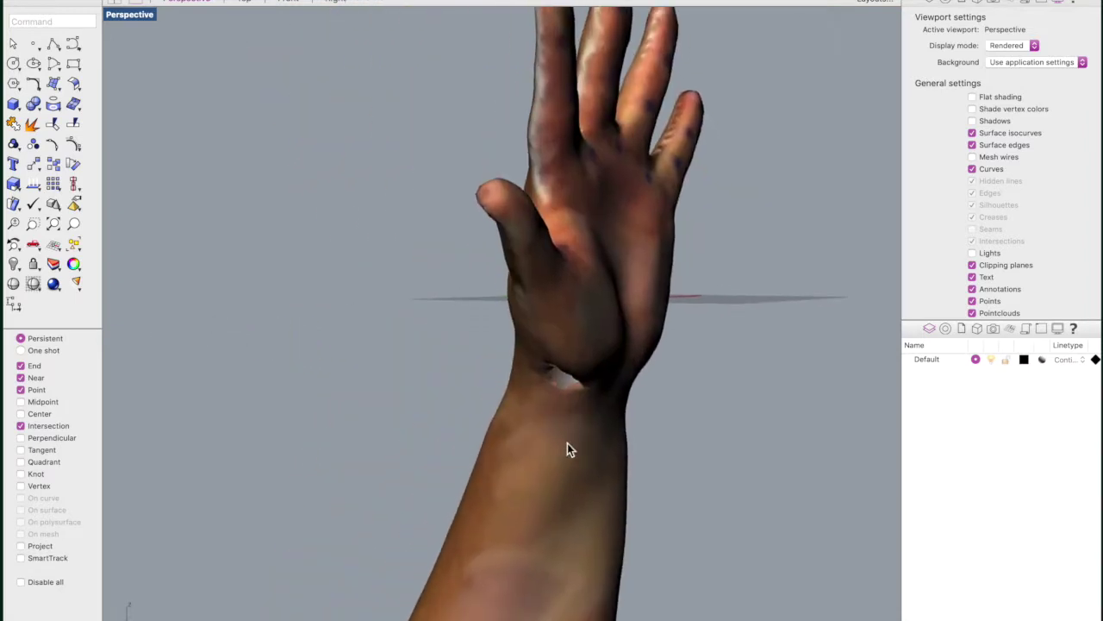
click(245, 2)
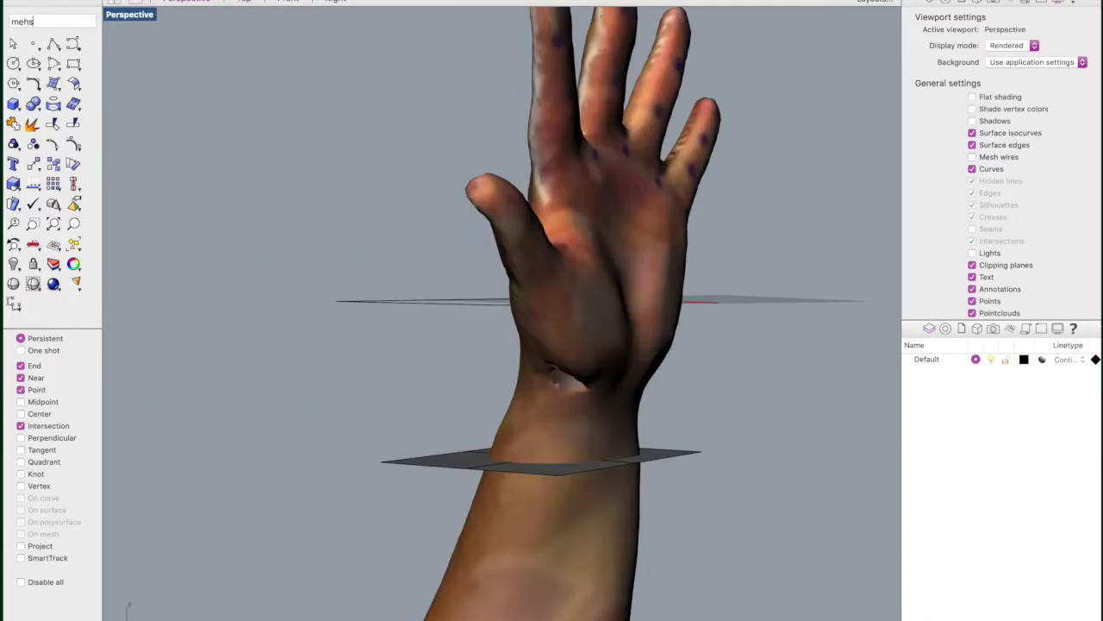
Step: Cut the forearm off the hand mesh with MeshBooleanDifference, using the plane below the wrist as the cutter
key(BackSpace)
key(BackSpace)
text(shbooleanDifference)
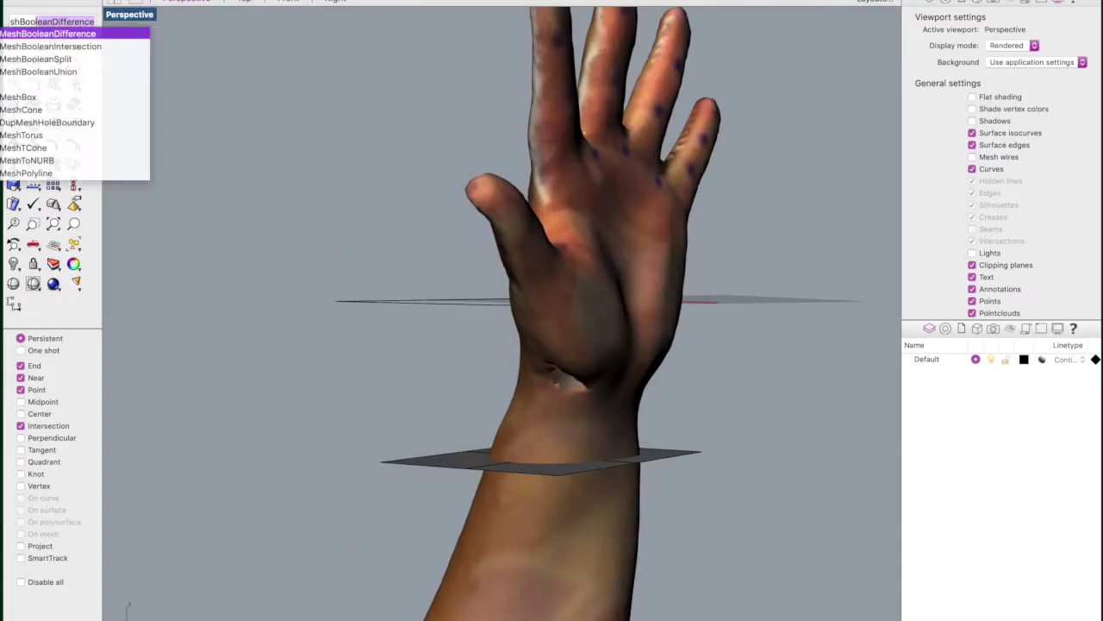
key(Return)
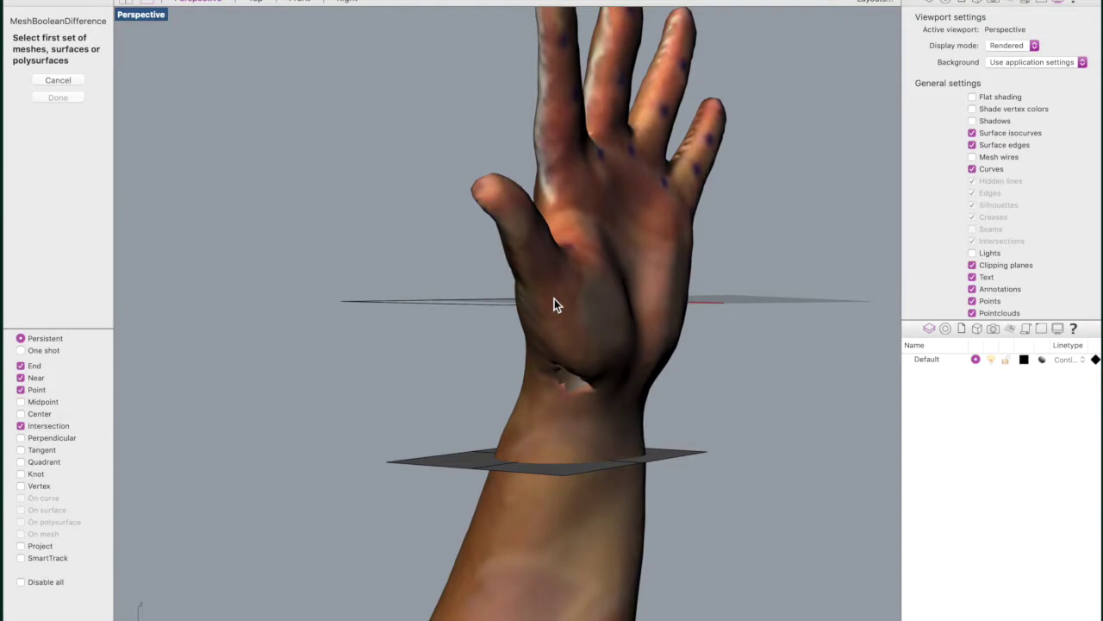
click(562, 419)
key(Return)
click(480, 457)
key(Return)
Step: Set the Perspective viewport's display mode to Shaded to inspect the triangular holes on the back of the hand
mouse_move(479, 456)
right_down()
mouse_move(468, 431)
mouse_move(485, 381)
mouse_move(481, 425)
mouse_move(458, 452)
right_up()
right_drag(519, 431, 455, 345)
click(1017, 45)
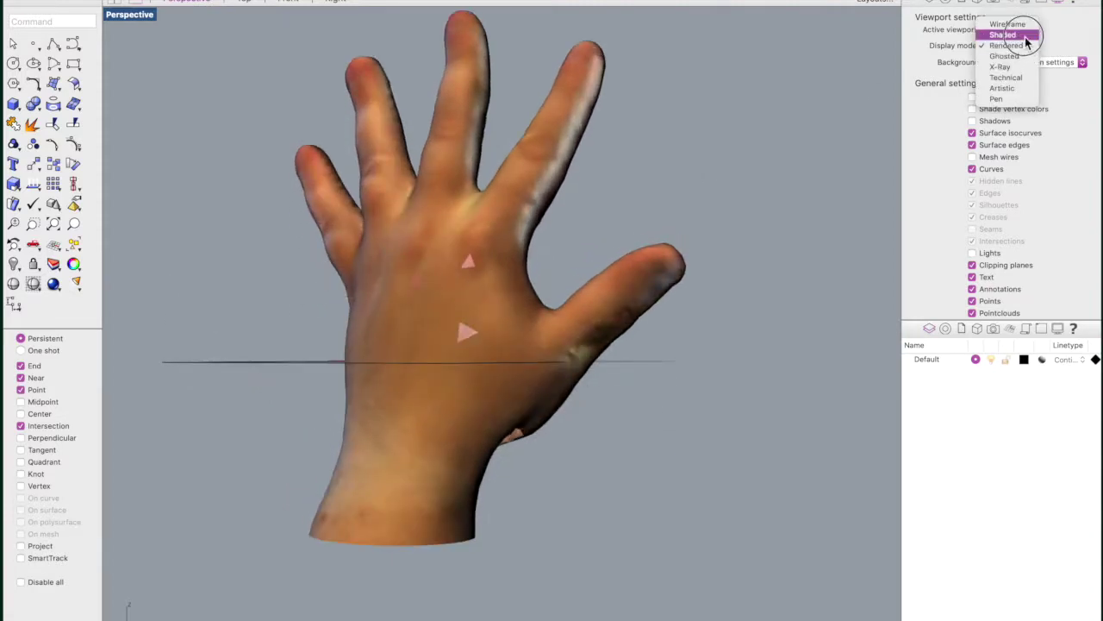
click(1026, 36)
mouse_move(324, 431)
right_down()
mouse_move(383, 444)
mouse_move(370, 425)
mouse_move(364, 361)
mouse_move(347, 401)
mouse_move(271, 440)
mouse_move(398, 474)
right_up()
scroll(483, 295, up, 6)
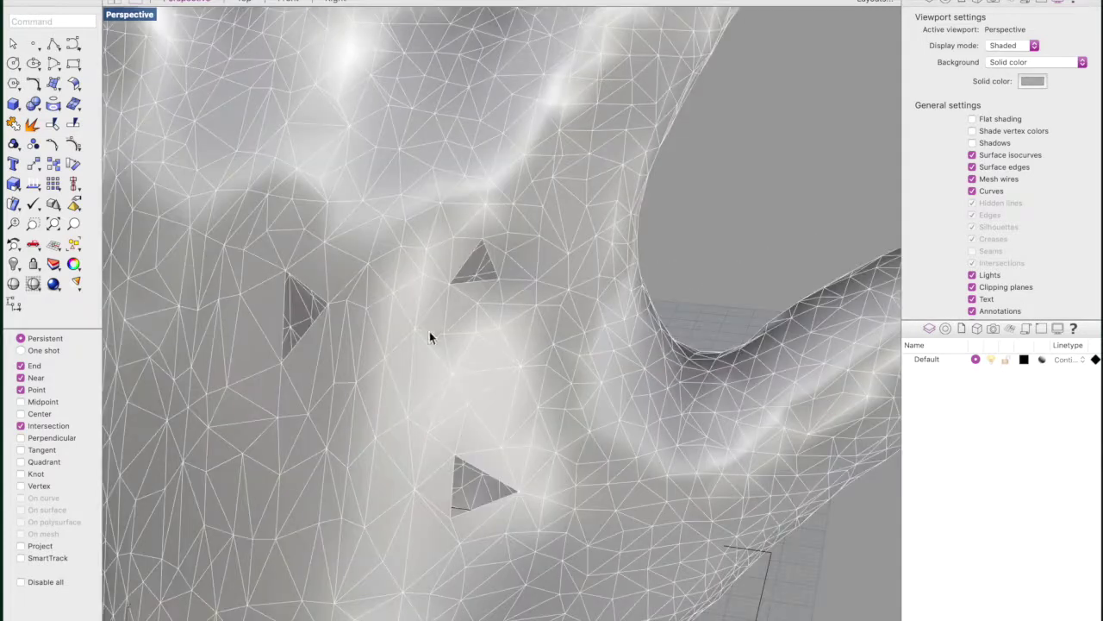
Step: Fill the leftmost triangular hole on the back of the hand with FillMeshHole
text(fill)
key(Return)
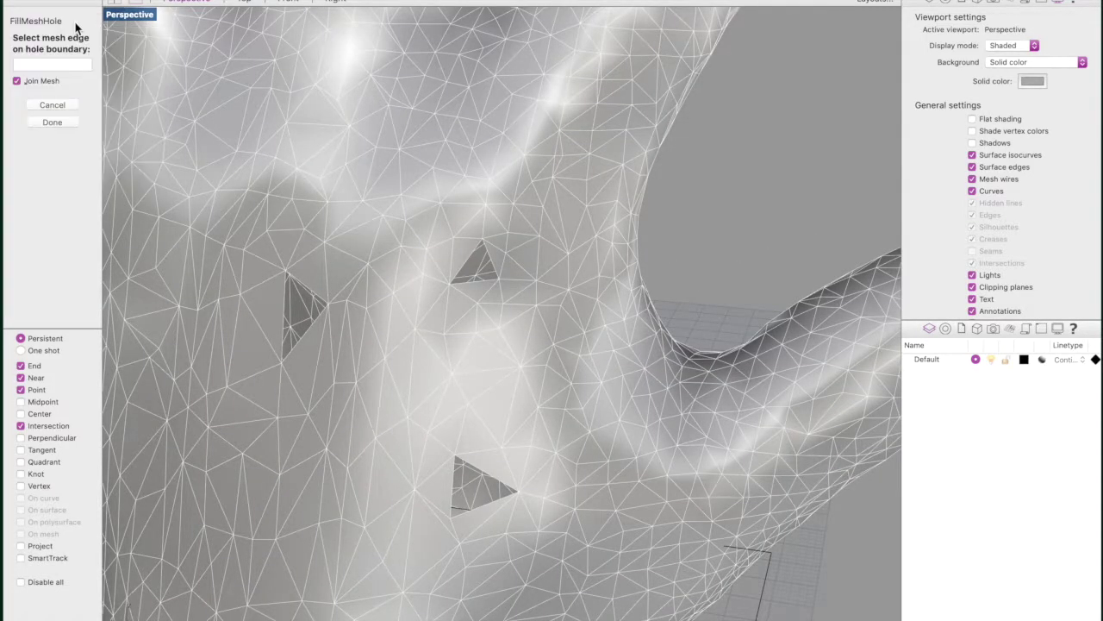
click(319, 294)
right_click(434, 269)
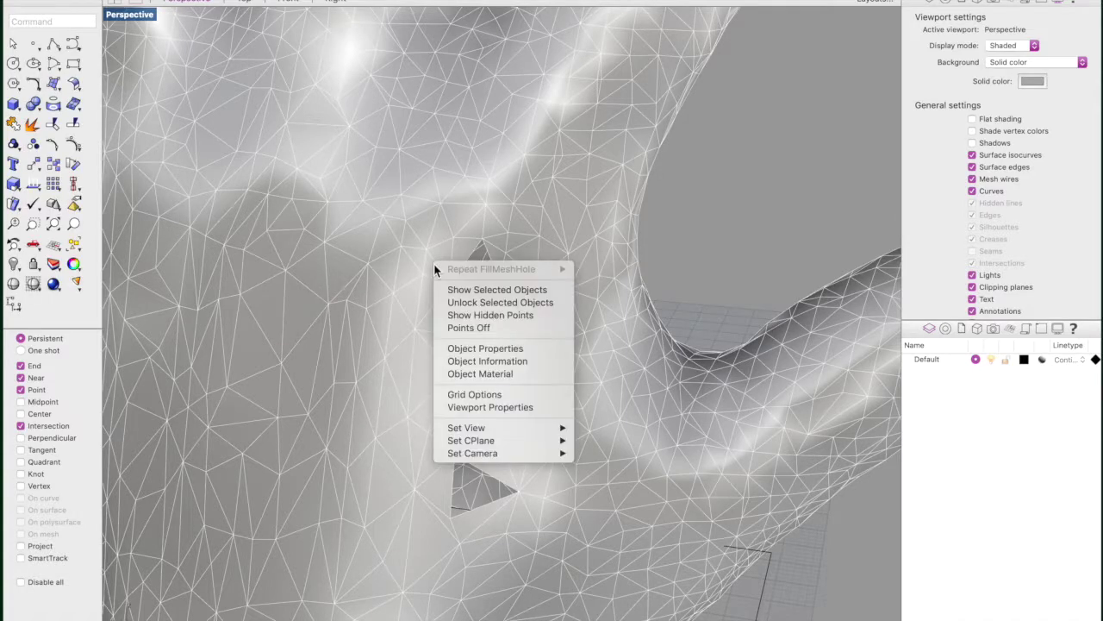
click(473, 256)
click(473, 257)
right_click(474, 260)
click(748, 231)
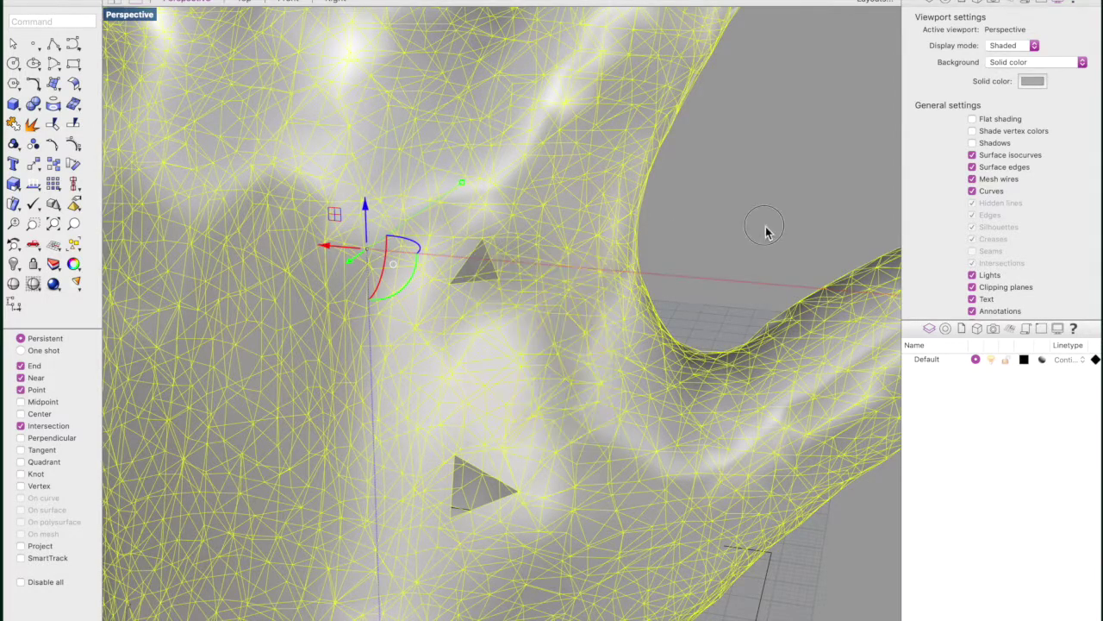
click(765, 226)
Step: Fill the upper of the two remaining triangular holes on the back of the hand with FillMeshHole
click(64, 24)
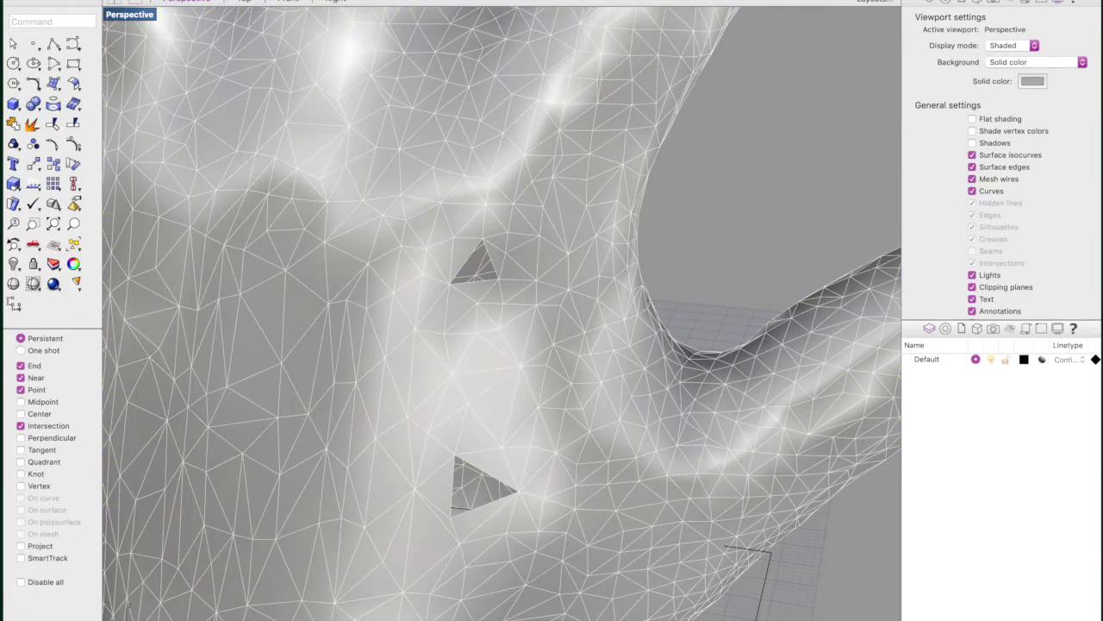
text(FillMeshHole)
key(Return)
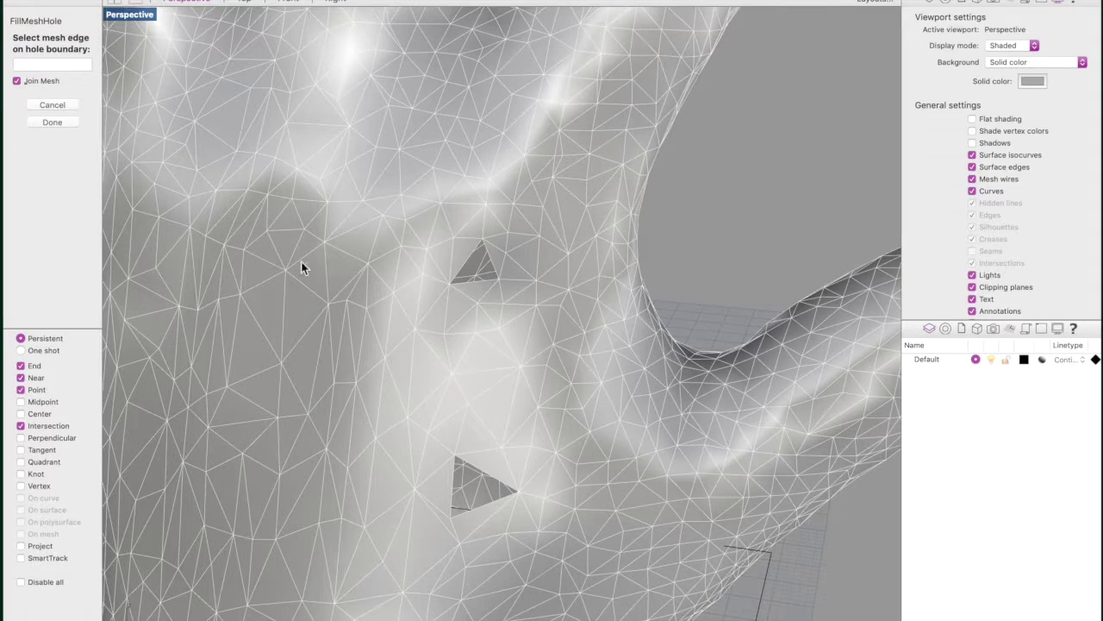
click(458, 277)
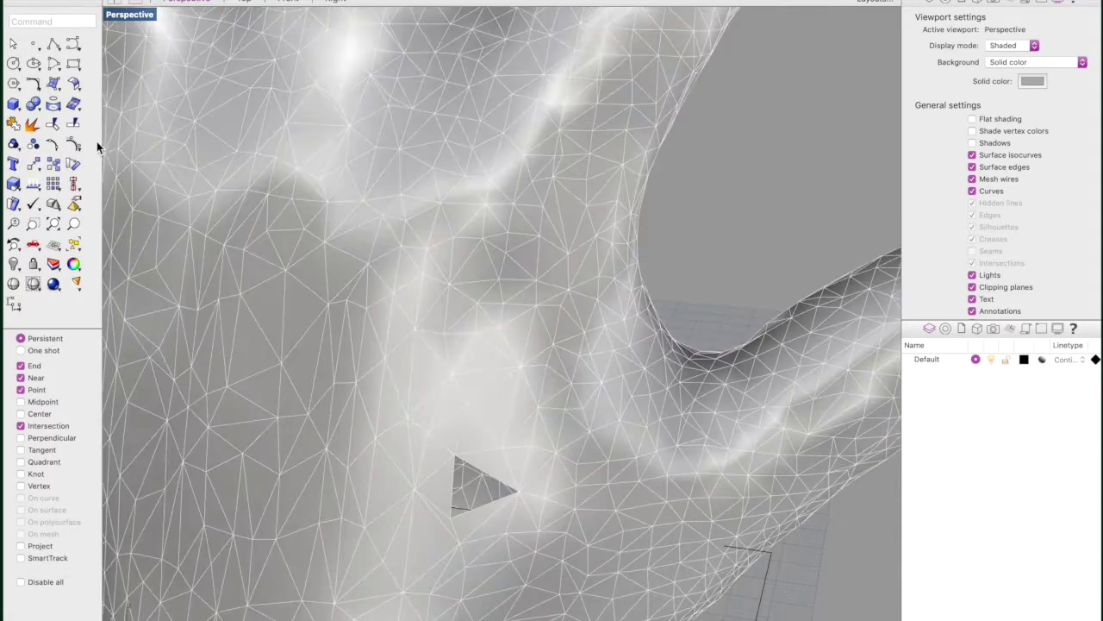
Step: Fill the last triangular hole on the back of the hand with FillMeshHole by picking its boundary edge
click(24, 21)
text(FillMeshHole)
key(Return)
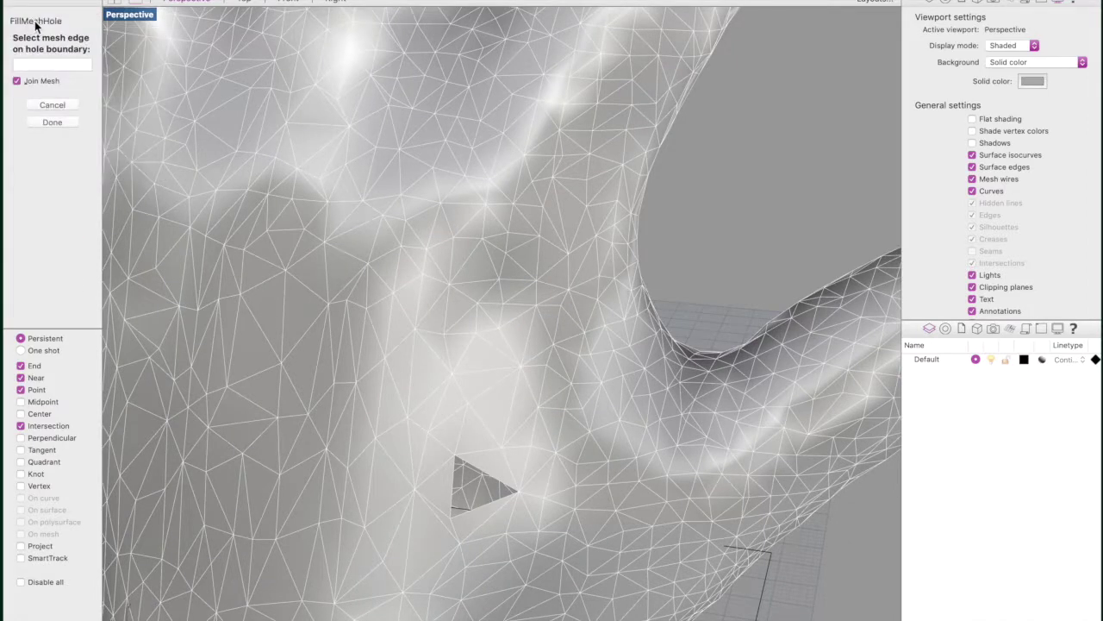
click(496, 475)
right_drag(457, 486, 416, 379)
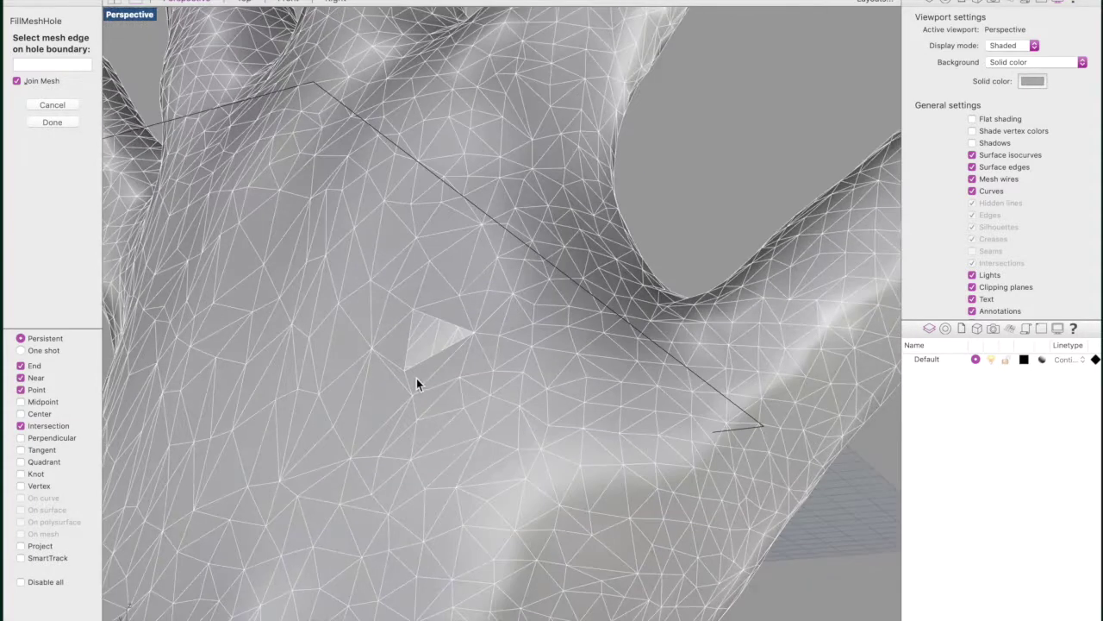
click(424, 366)
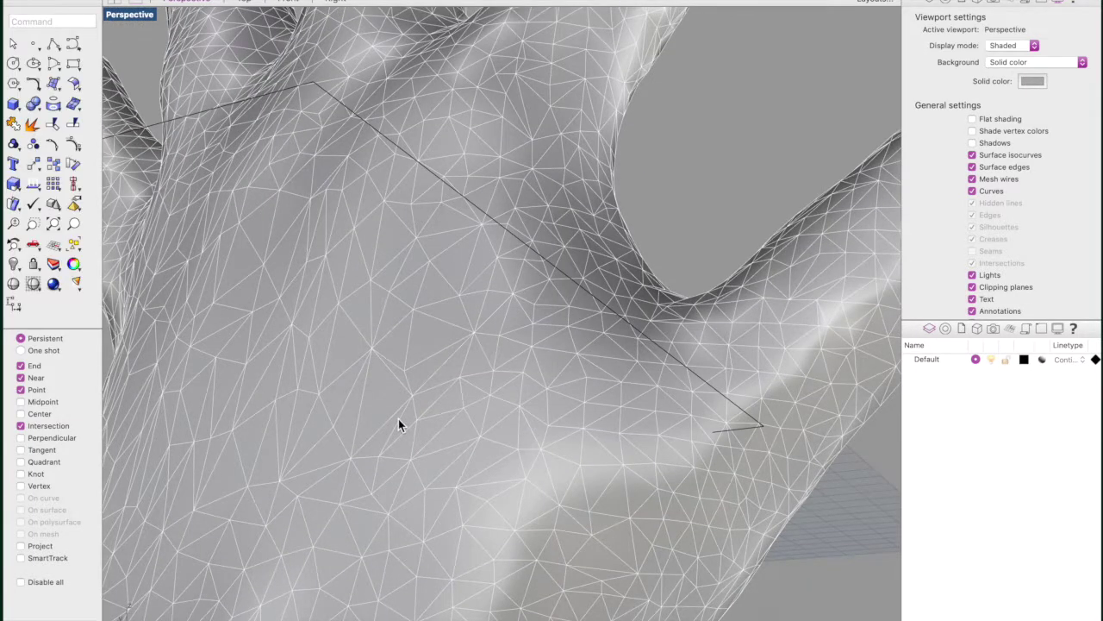
Step: Start DeleteMeshFaces and pick the folded faces on the wrist hole's left and lower rim, the central spike and the small upper-right flap
right_drag(412, 443, 347, 394)
text(delete)
key(Down)
key(Down)
key(Return)
click(329, 401)
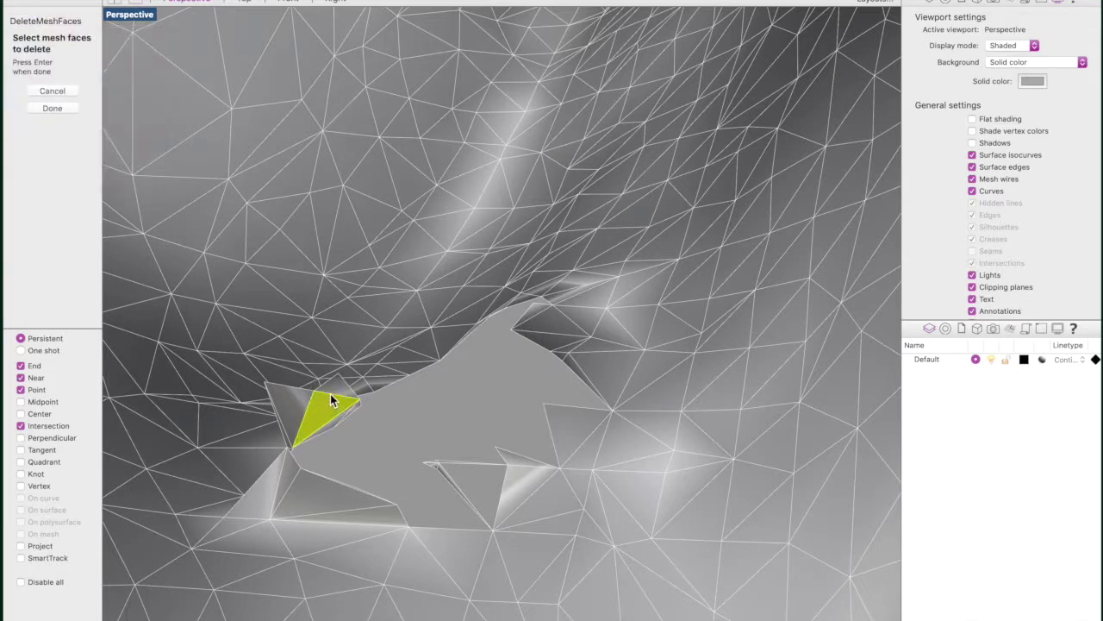
click(284, 486)
click(356, 505)
drag(427, 493, 524, 417)
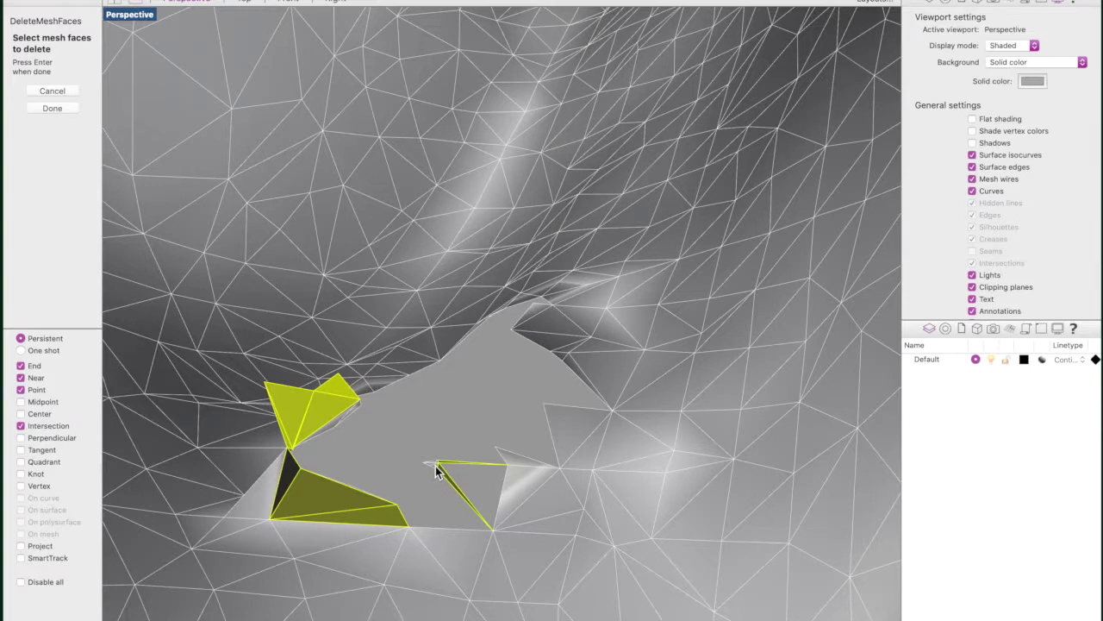
scroll(438, 468, up, 2)
click(289, 388)
click(591, 238)
Step: Add the jagged faces along the upper rim of the wrist hole to the faces being deleted
right_drag(589, 230, 608, 254)
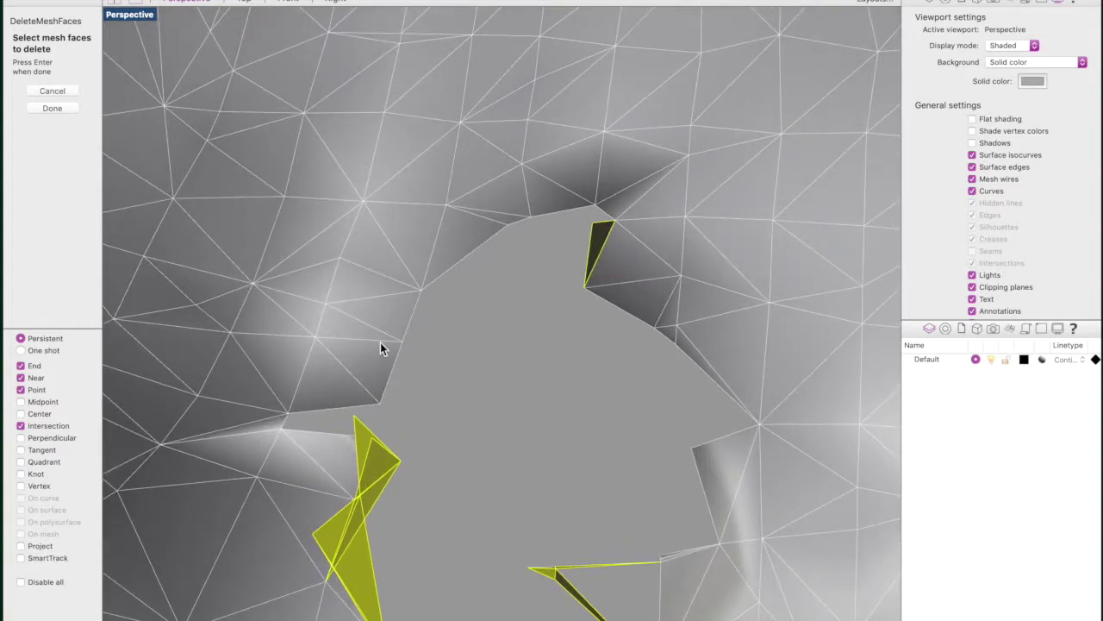
click(505, 202)
click(539, 204)
click(573, 176)
click(623, 170)
mouse_move(636, 231)
right_down()
mouse_move(640, 184)
mouse_move(623, 214)
right_up()
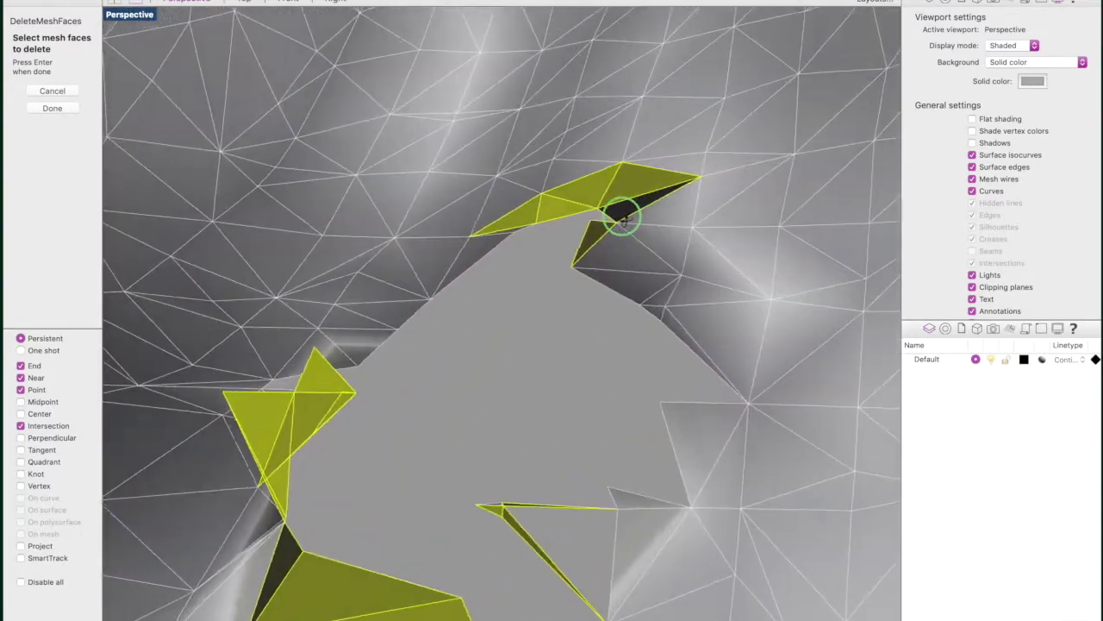
Step: Add the uneven faces along the hole's right rim, down to its lower-right corner, to the deletion selection
click(626, 262)
click(629, 293)
click(655, 312)
click(673, 338)
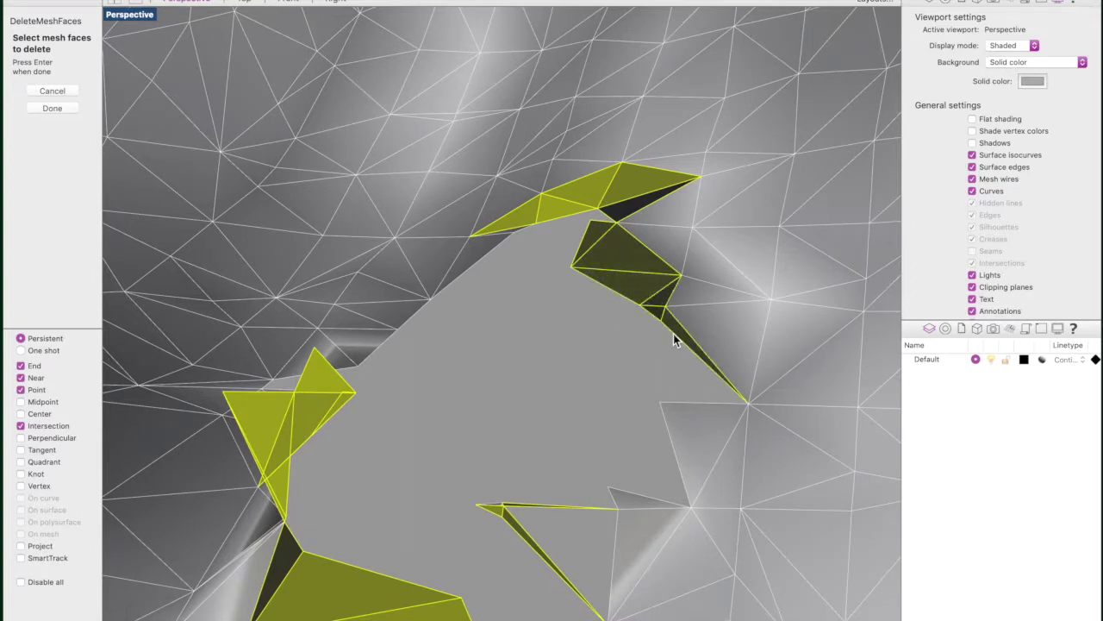
click(706, 337)
click(707, 293)
click(683, 470)
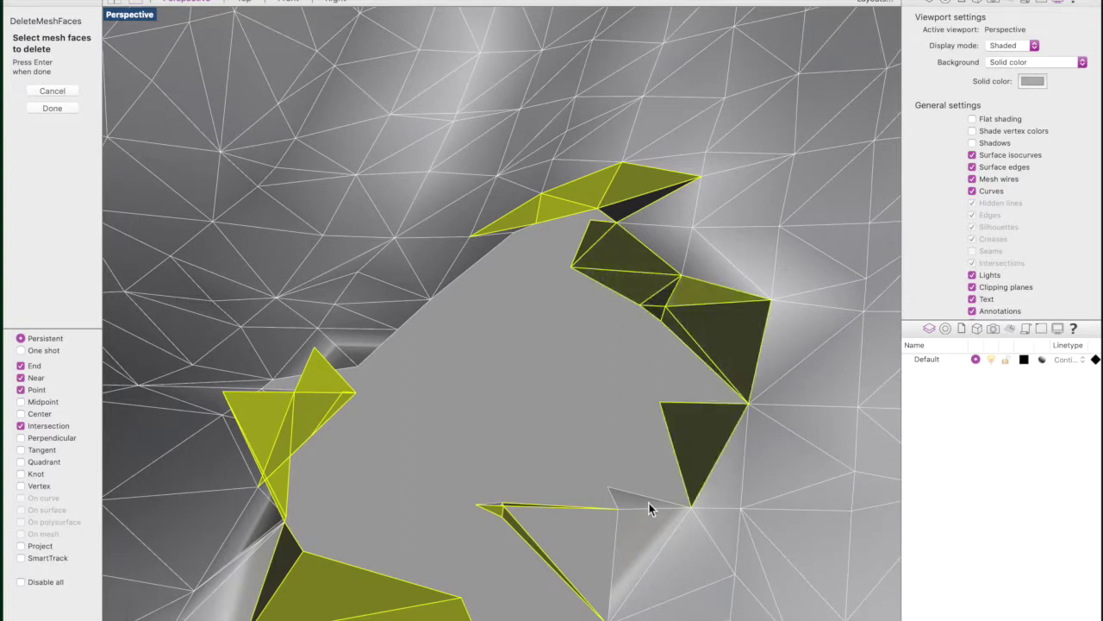
click(635, 528)
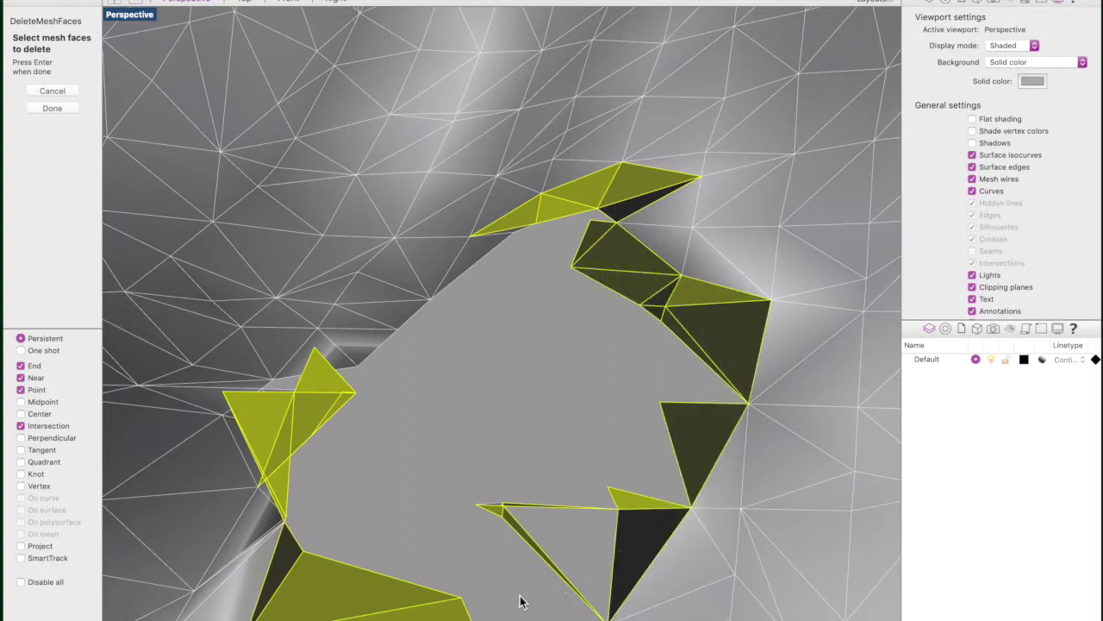
Step: Add the overlapping faces at the hole's lower-left rim and delete all picked mesh faces
click(220, 609)
click(248, 534)
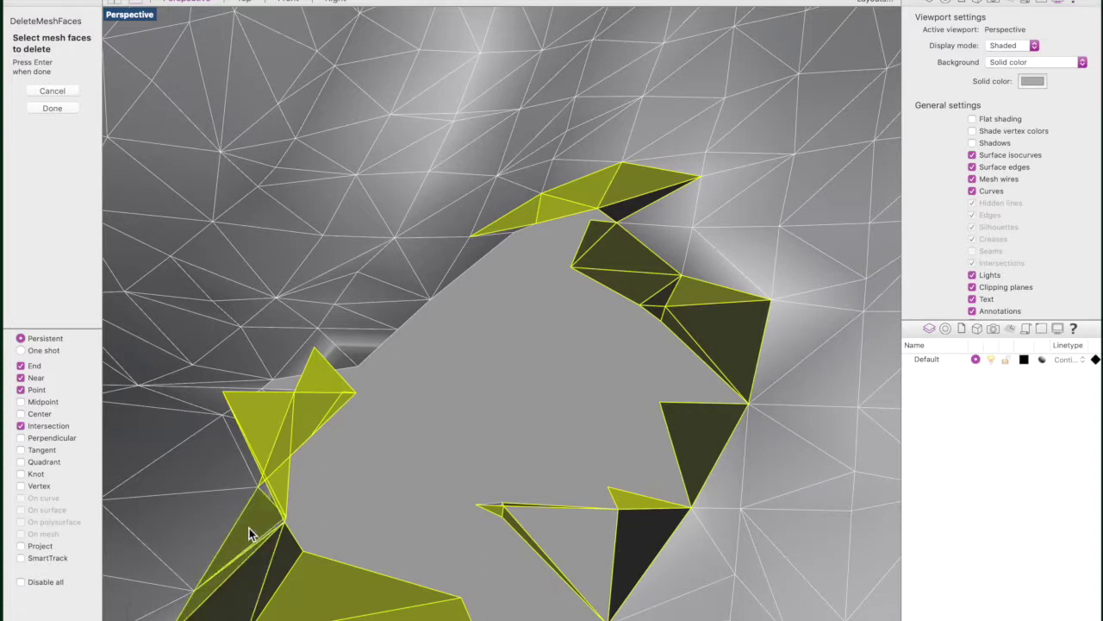
right_drag(261, 493, 281, 495)
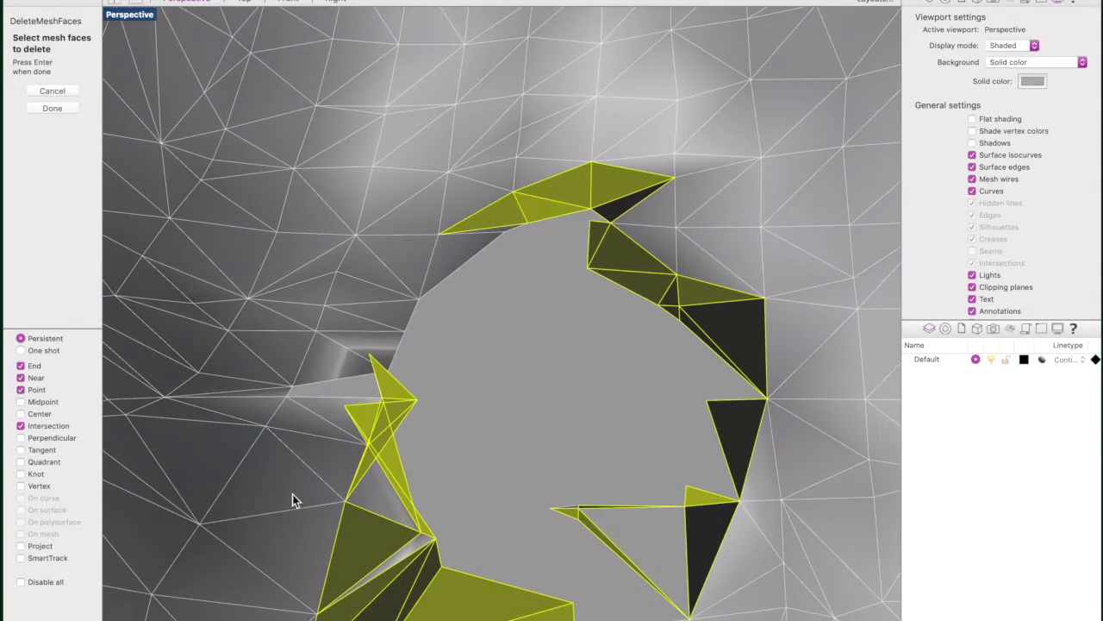
click(364, 495)
right_drag(341, 393, 355, 392)
right_drag(440, 409, 394, 401)
key(Return)
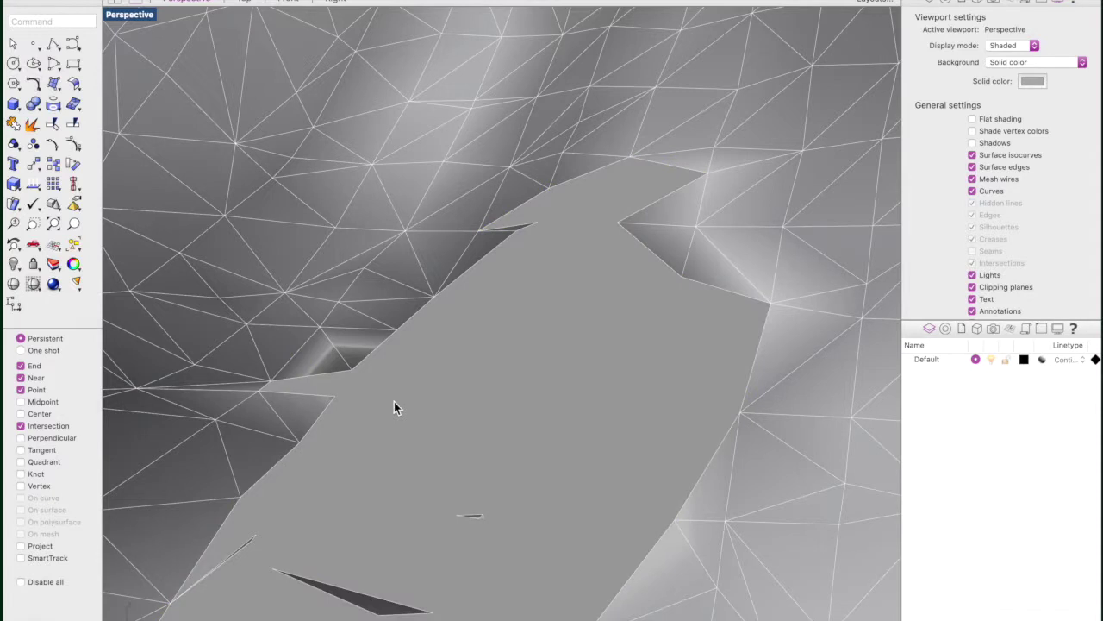
Step: Restart DeleteMeshFaces and pick the three leftover slivers inside the wrist hole
text(deletemesh)
key(Return)
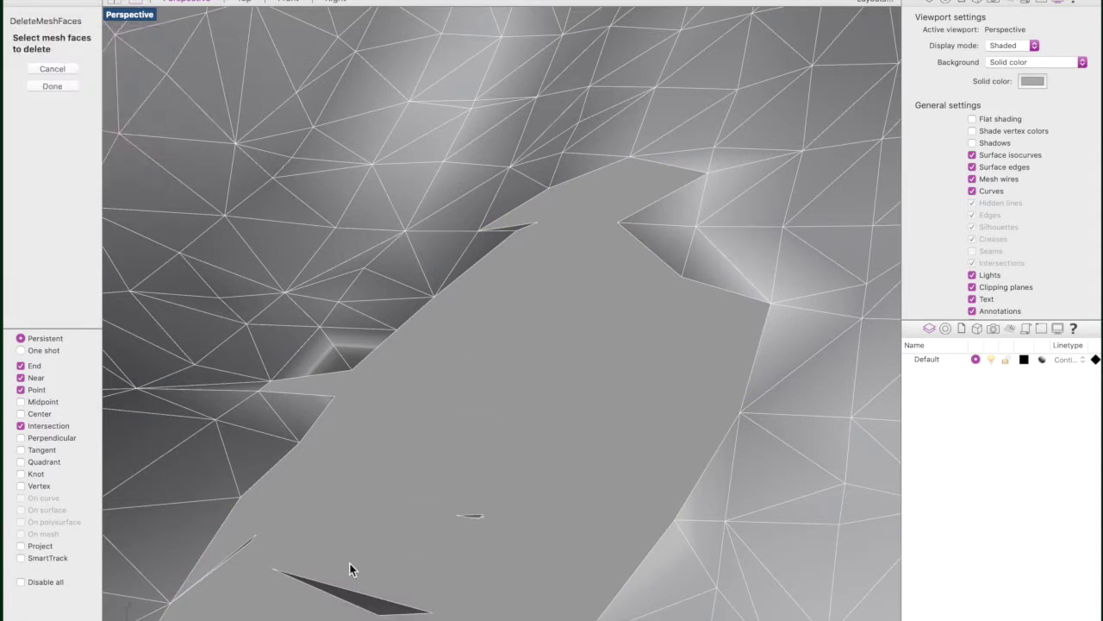
right_drag(365, 571, 446, 449)
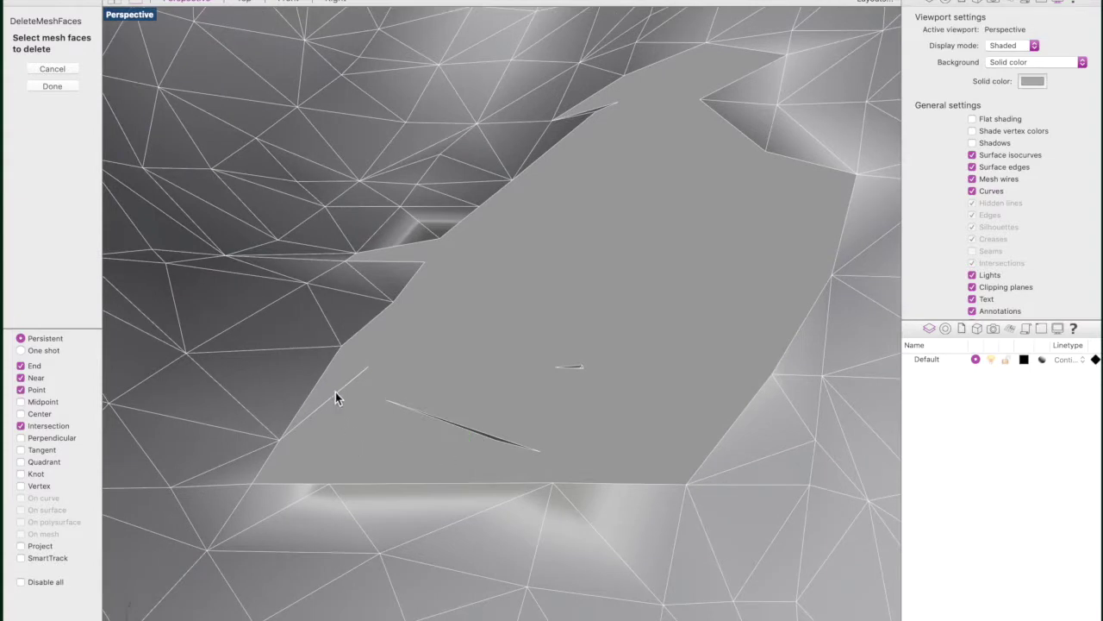
click(342, 394)
click(446, 422)
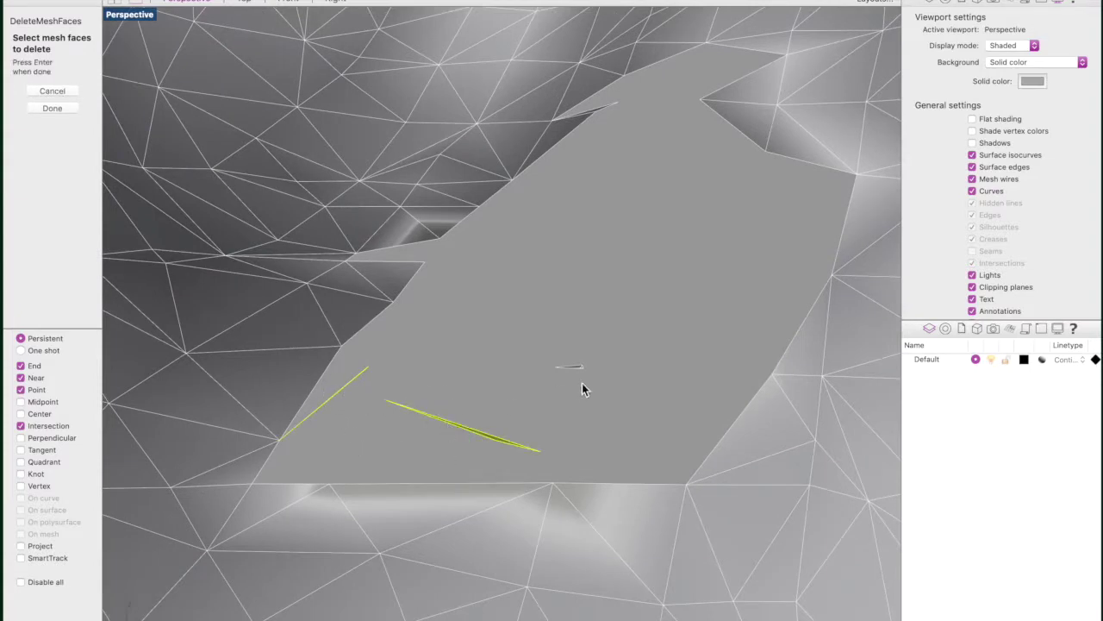
click(583, 369)
Step: Add the protruding face on the hole's rim, deselect the stray face on the hand's outer side, and delete the picked faces
right_drag(583, 368, 421, 382)
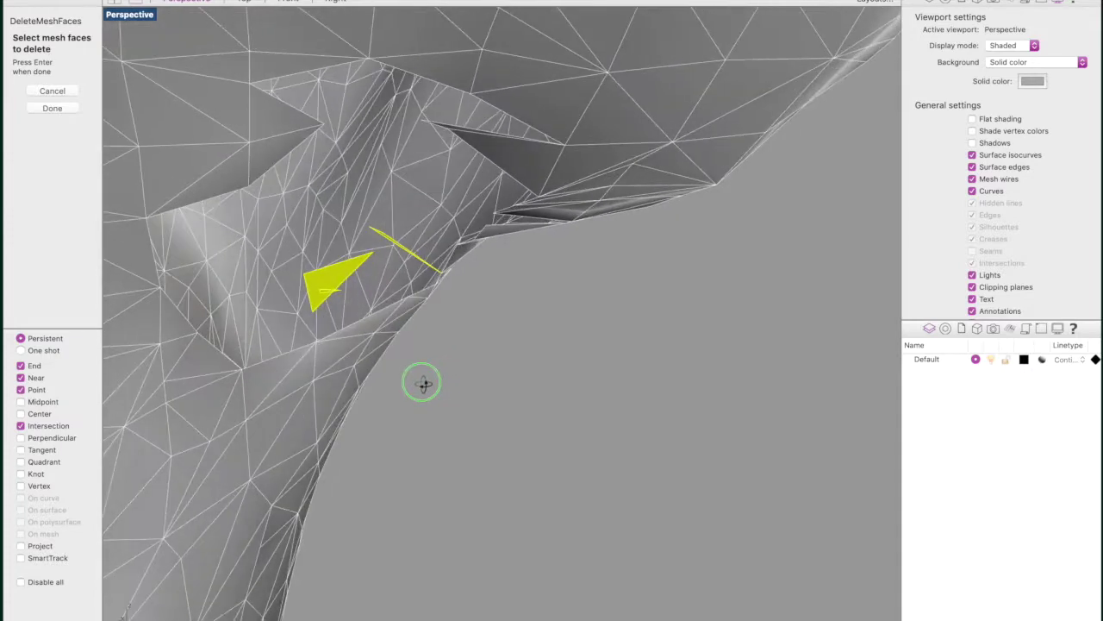
click(474, 134)
click(471, 134)
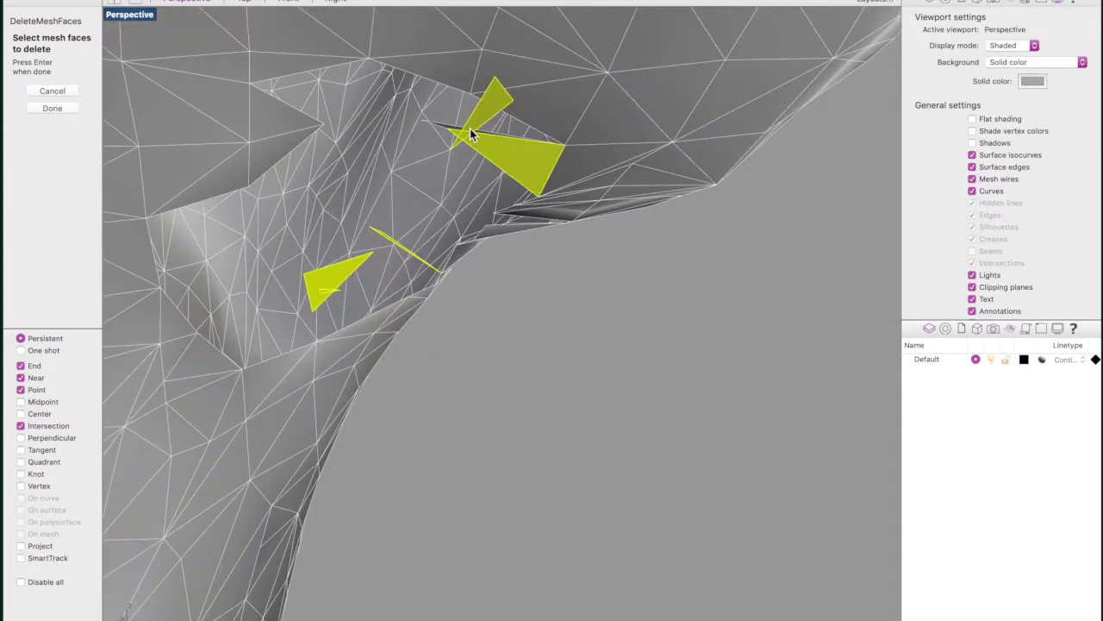
right_drag(482, 158, 746, 217)
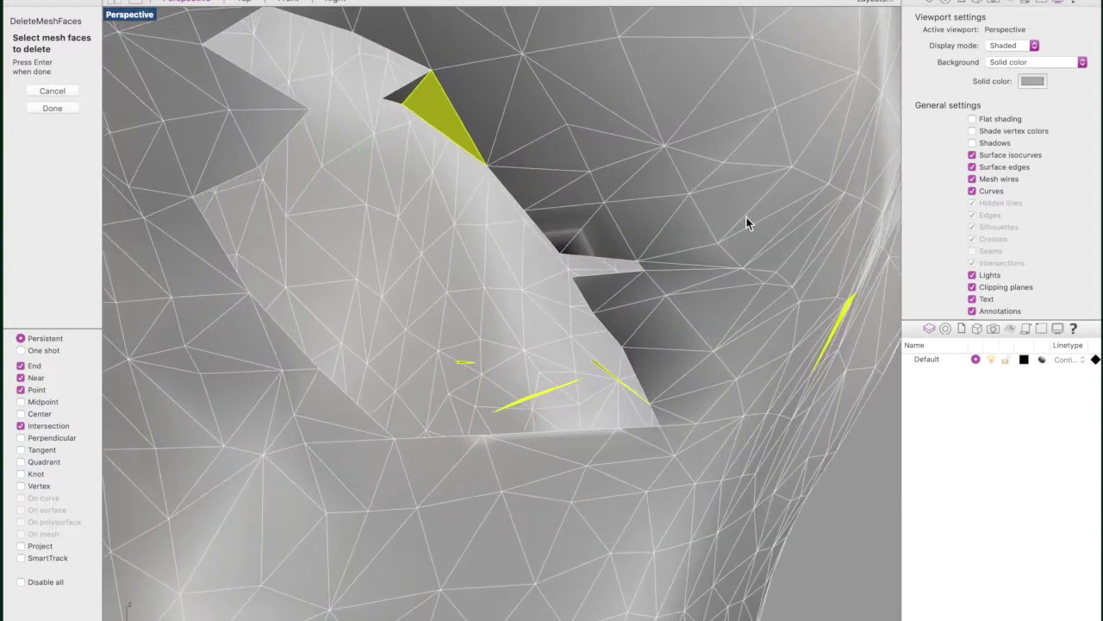
super+click(846, 311)
right_drag(463, 333, 480, 142)
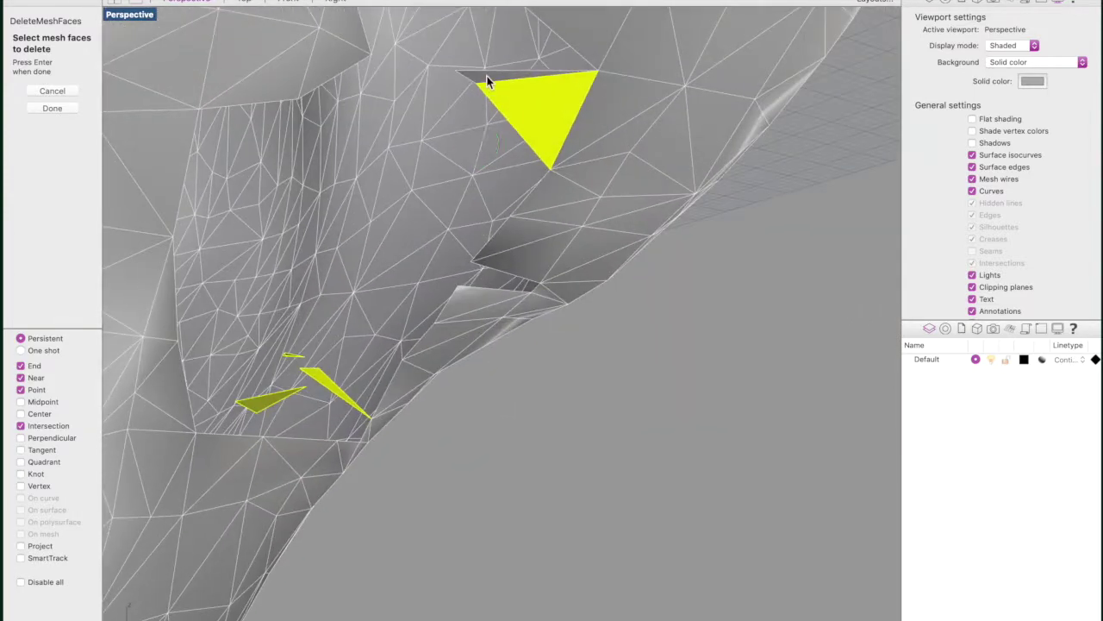
right_drag(440, 246, 365, 266)
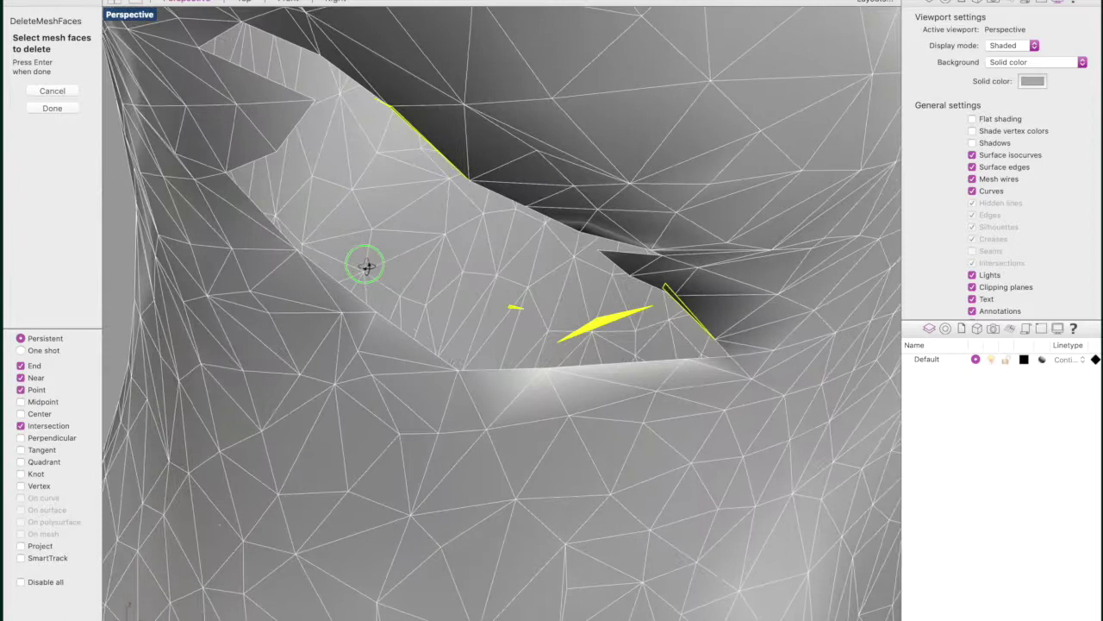
key(Return)
Step: Try to delete the remaining sliver floating inside the wrist hole with DeleteMeshFaces
mouse_move(366, 263)
right_down()
mouse_move(407, 247)
mouse_move(406, 261)
mouse_move(381, 274)
right_up()
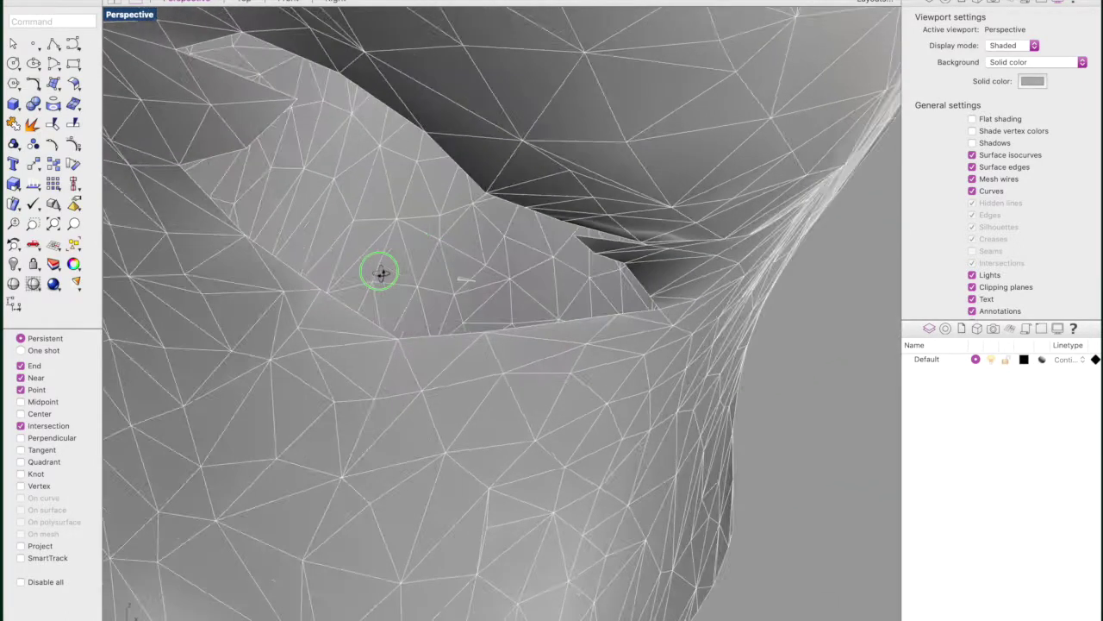
text(deleteme)
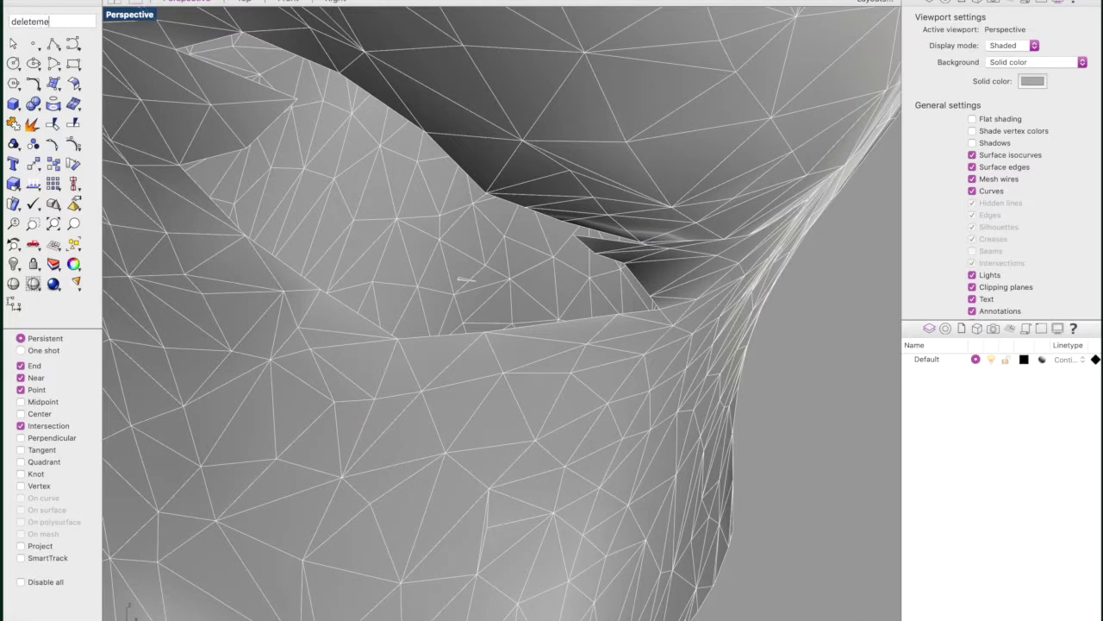
key(Return)
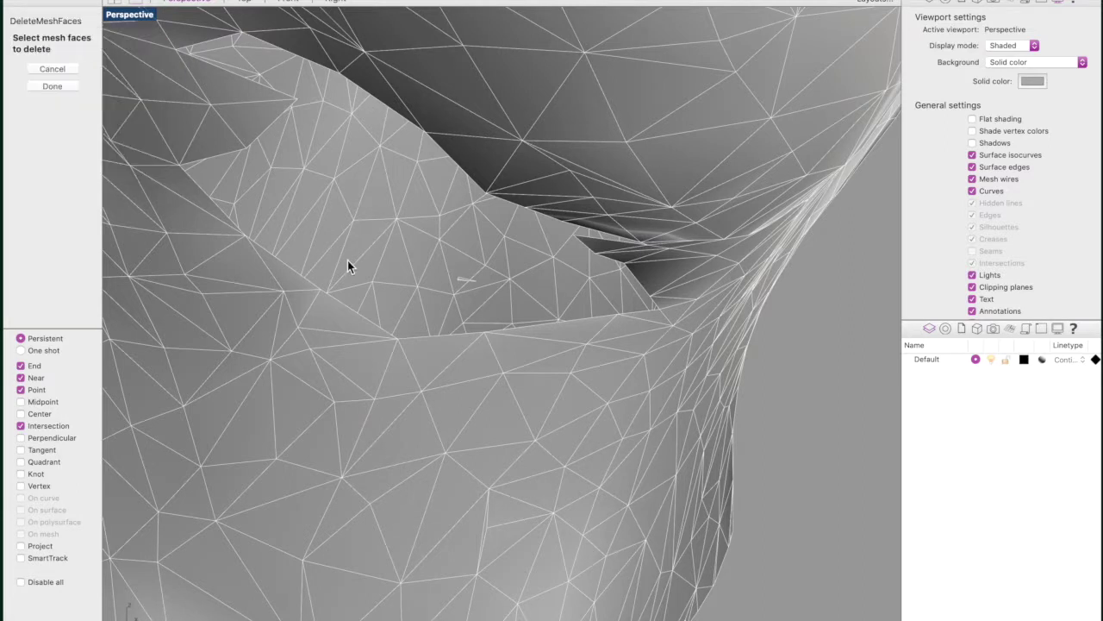
click(467, 283)
key(Return)
right_drag(463, 280, 476, 290)
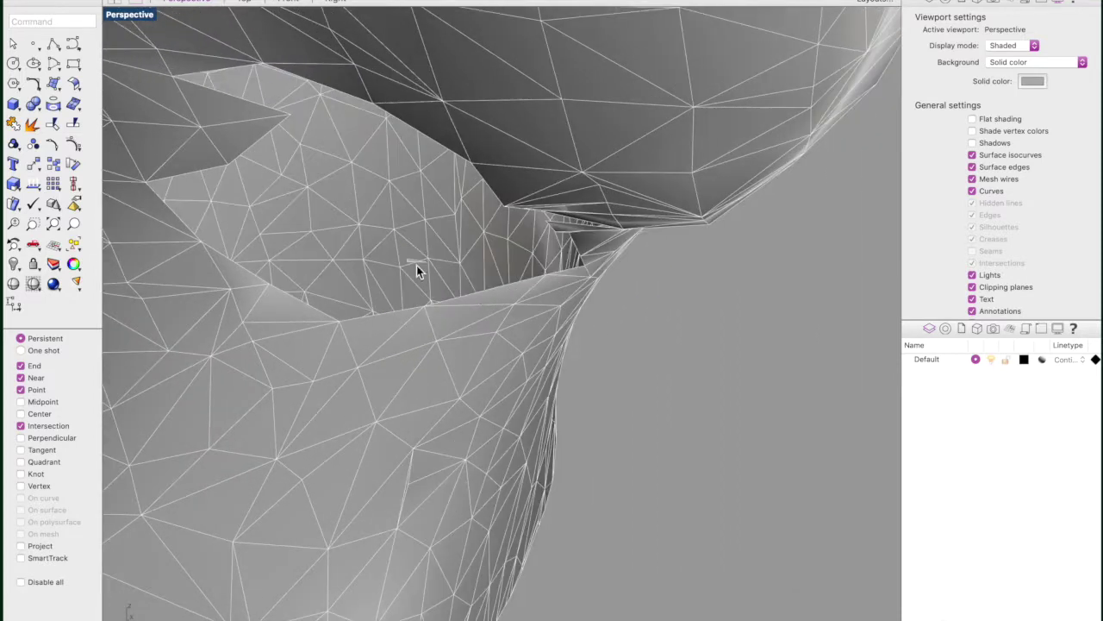
Step: Retry DeleteMeshFaces on the same floating sliver inside the hole
text(Delete)
key(Down)
key(Down)
key(Return)
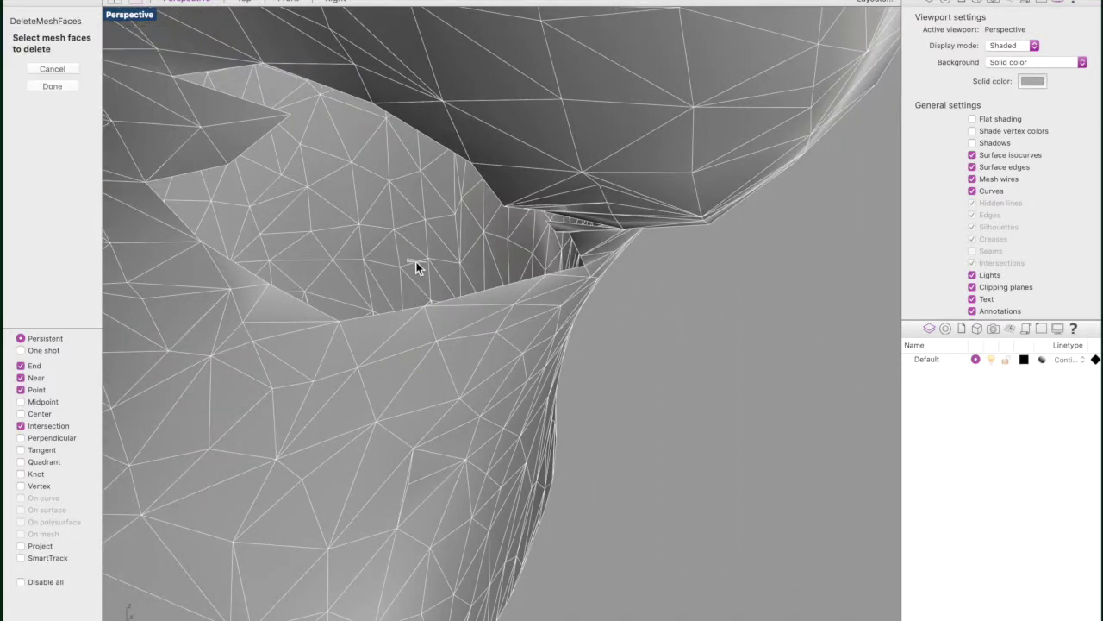
click(416, 264)
scroll(416, 267, up, 2)
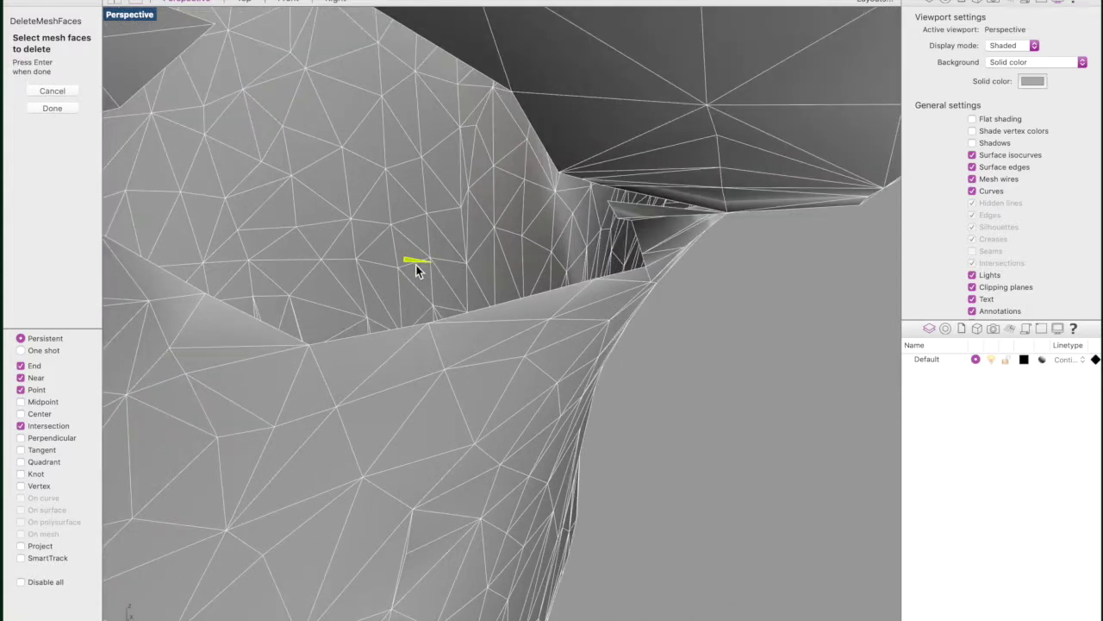
key(Return)
scroll(416, 269, up, 5)
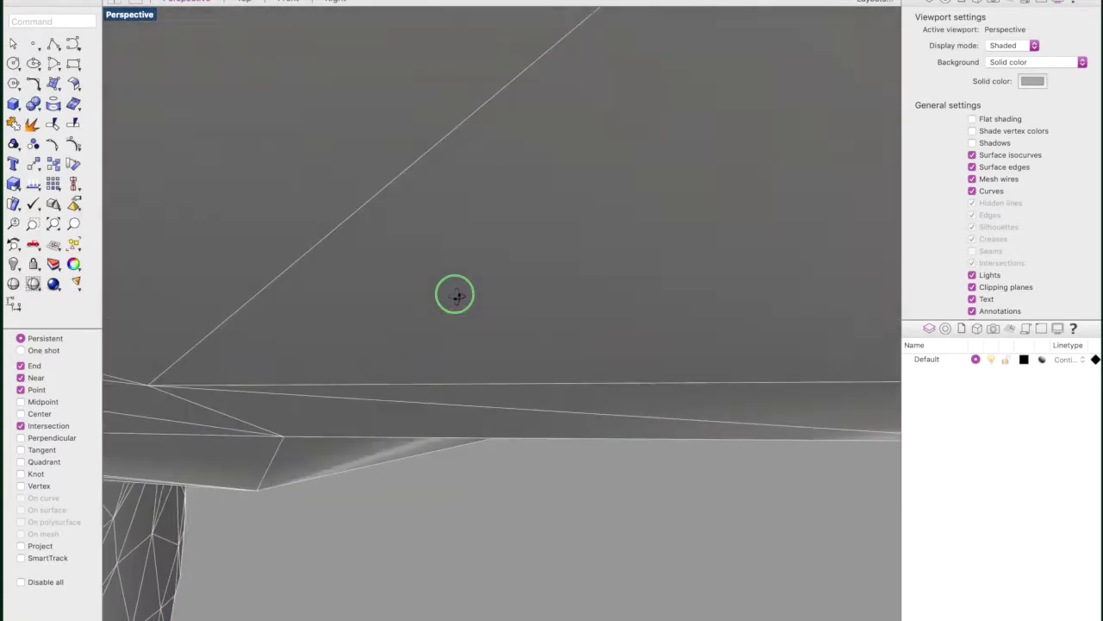
scroll(563, 290, down, 8)
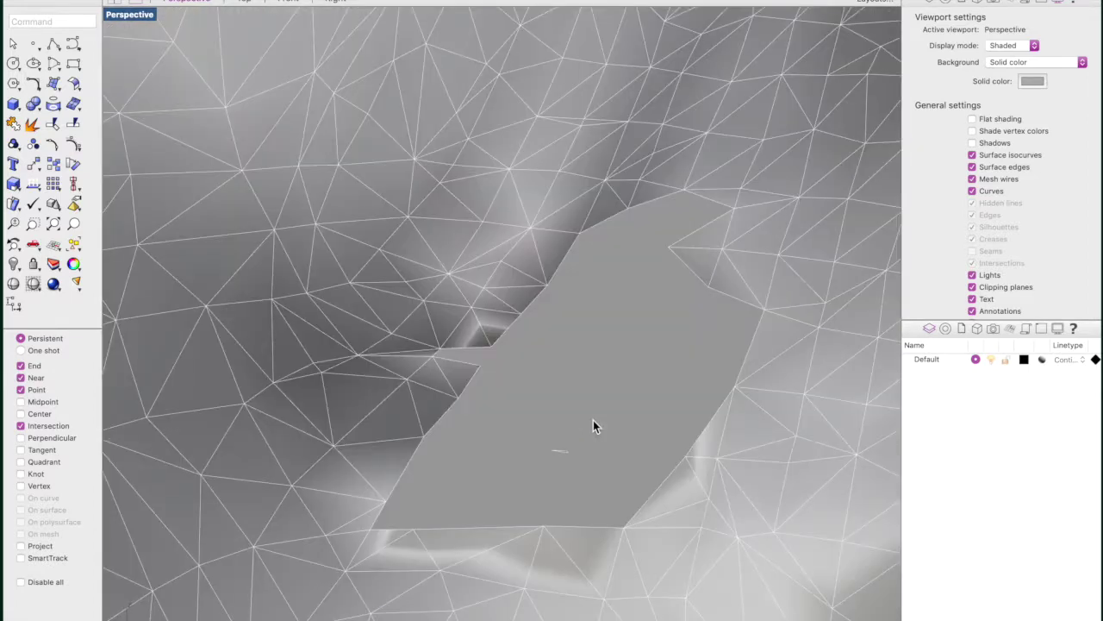
Step: Try DeleteMeshFaces on the floating sliver once more, catching it with a selection window
text(d)
key(Down)
key(Down)
key(Return)
drag(636, 398, 516, 474)
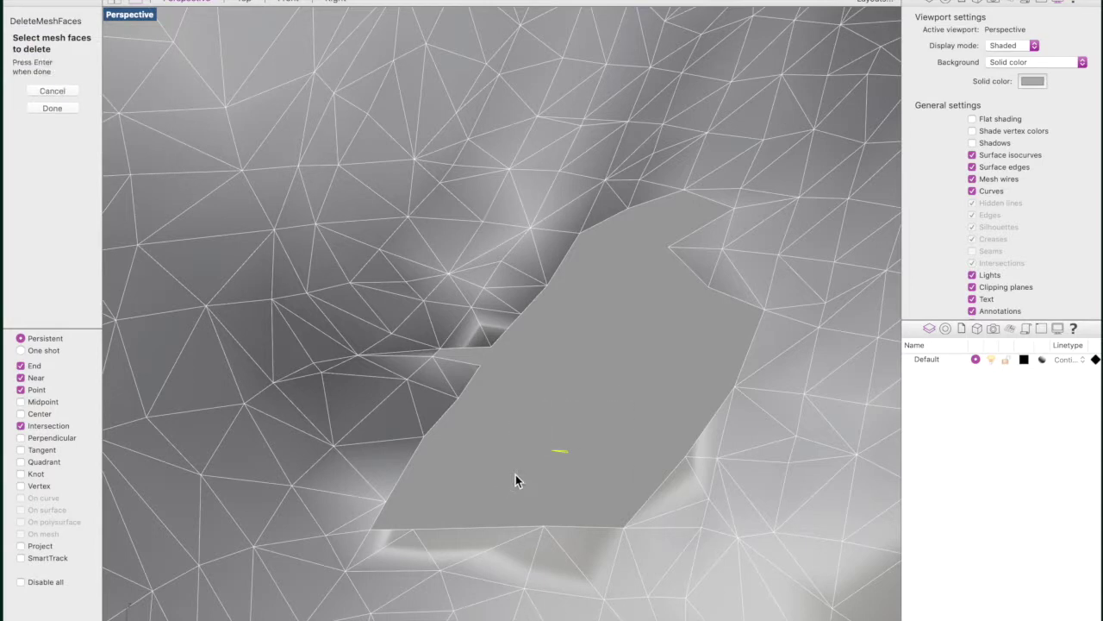
key(Return)
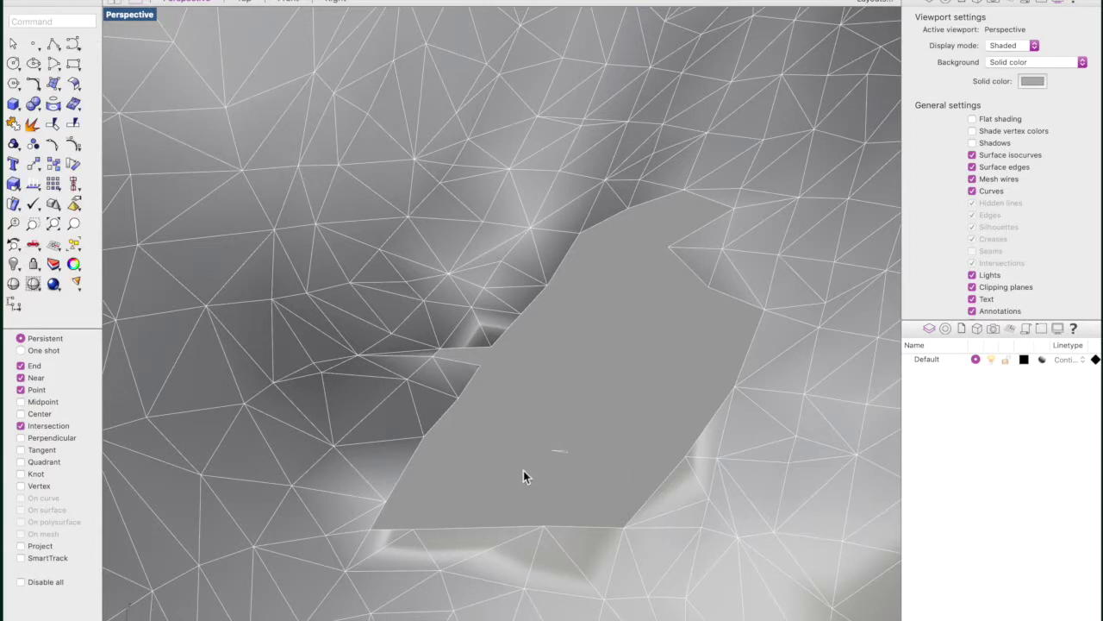
Step: Select the floating sliver inside the wrist hole as a separate mesh object and delete it
scroll(578, 445, down, 5)
scroll(578, 445, down, 10)
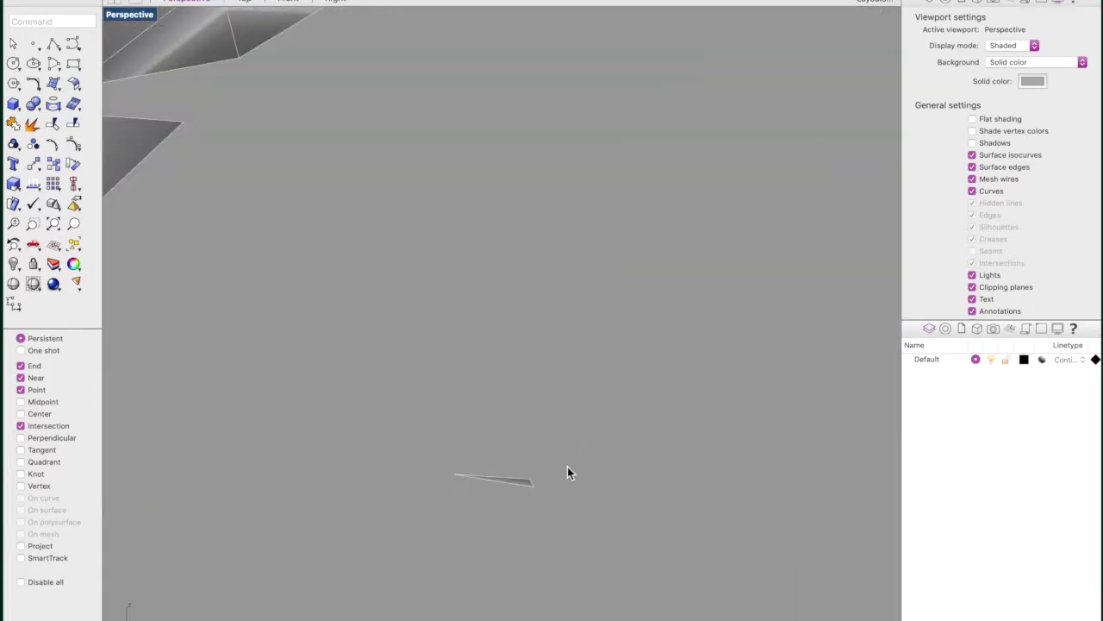
right_drag(286, 484, 240, 500)
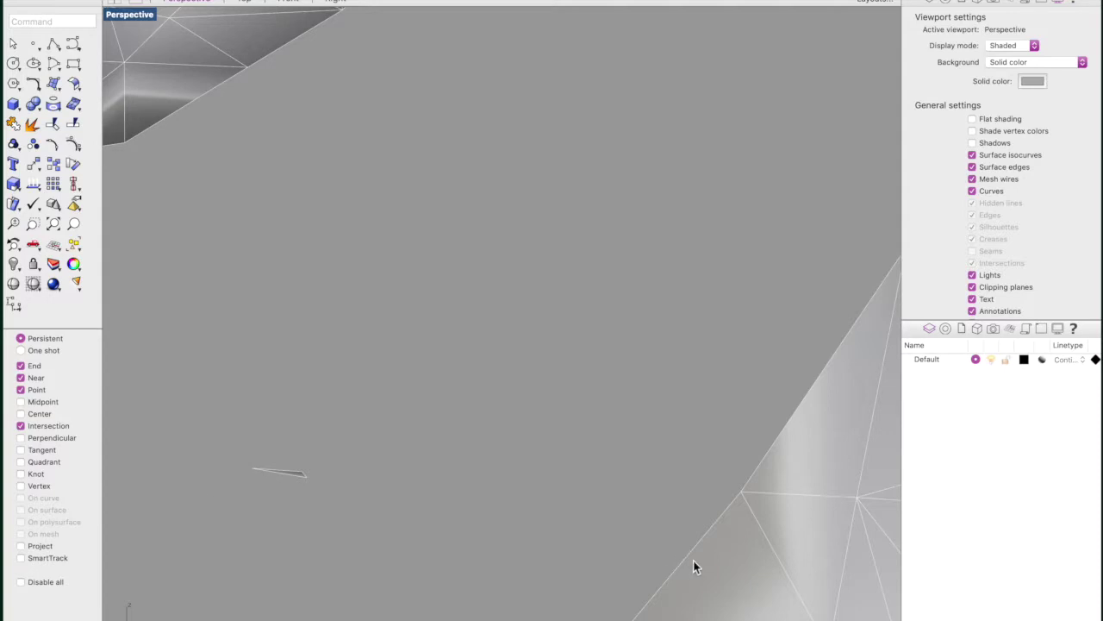
click(299, 476)
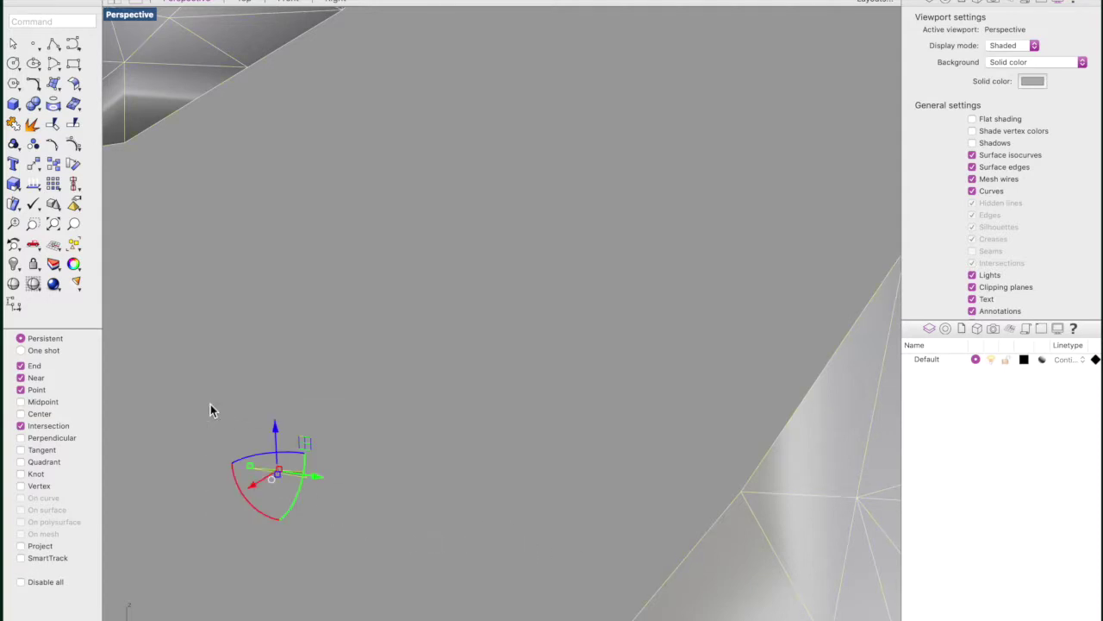
key(Delete)
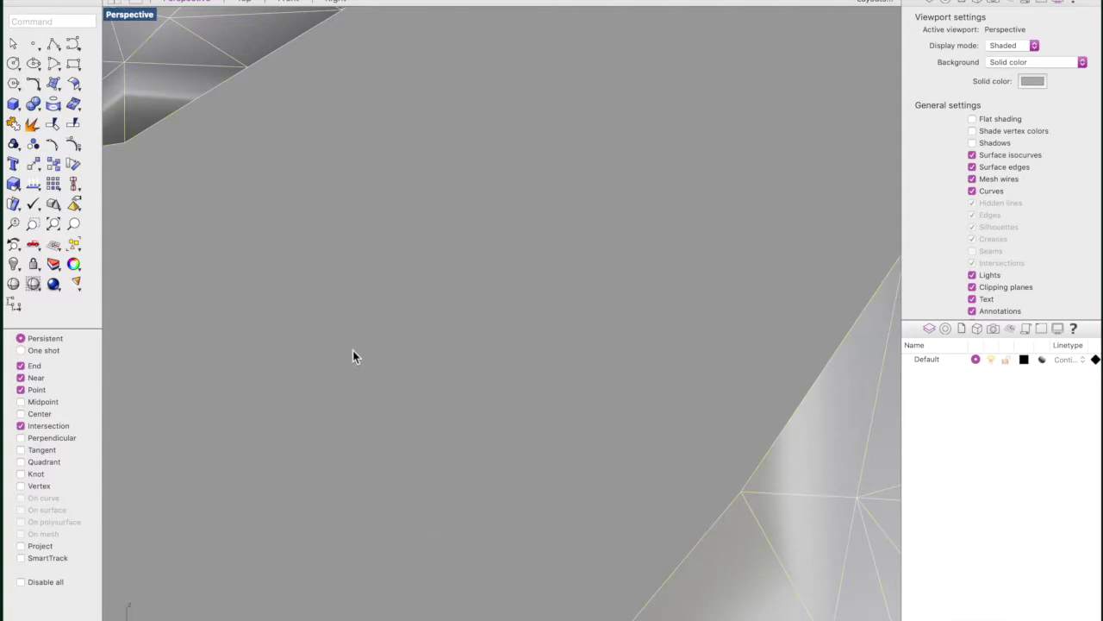
Step: Select the hand mesh and turn on its control points so the vertices around the wrist hole can be edited
scroll(352, 349, down, 5)
right_drag(291, 308, 196, 343)
right_drag(321, 259, 320, 246)
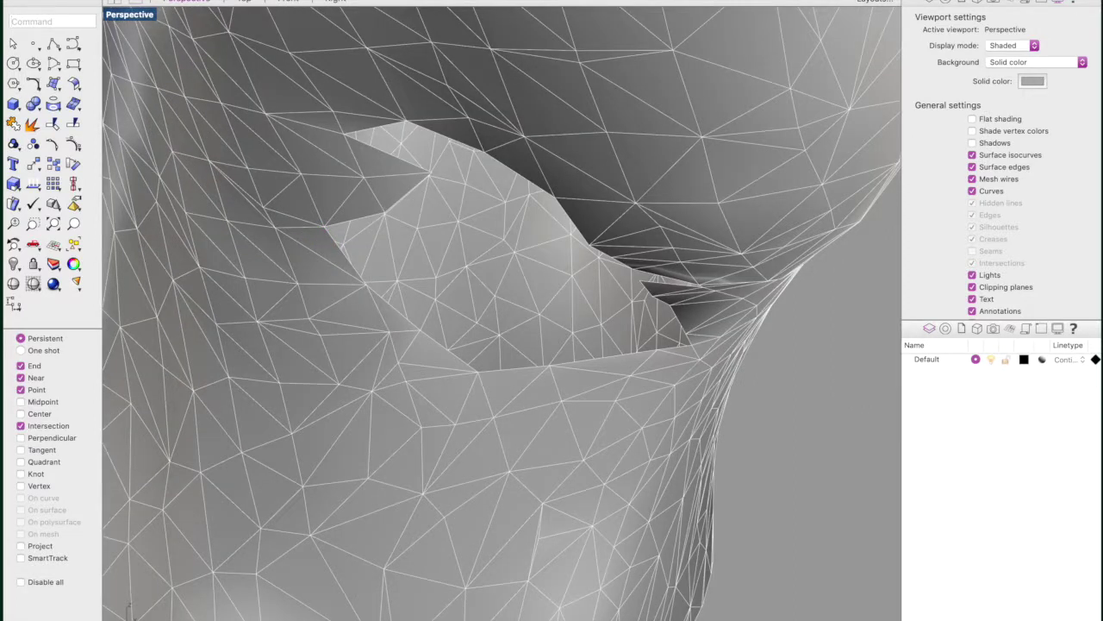
mouse_move(303, 192)
right_down()
mouse_move(325, 212)
mouse_move(312, 194)
right_up()
click(313, 194)
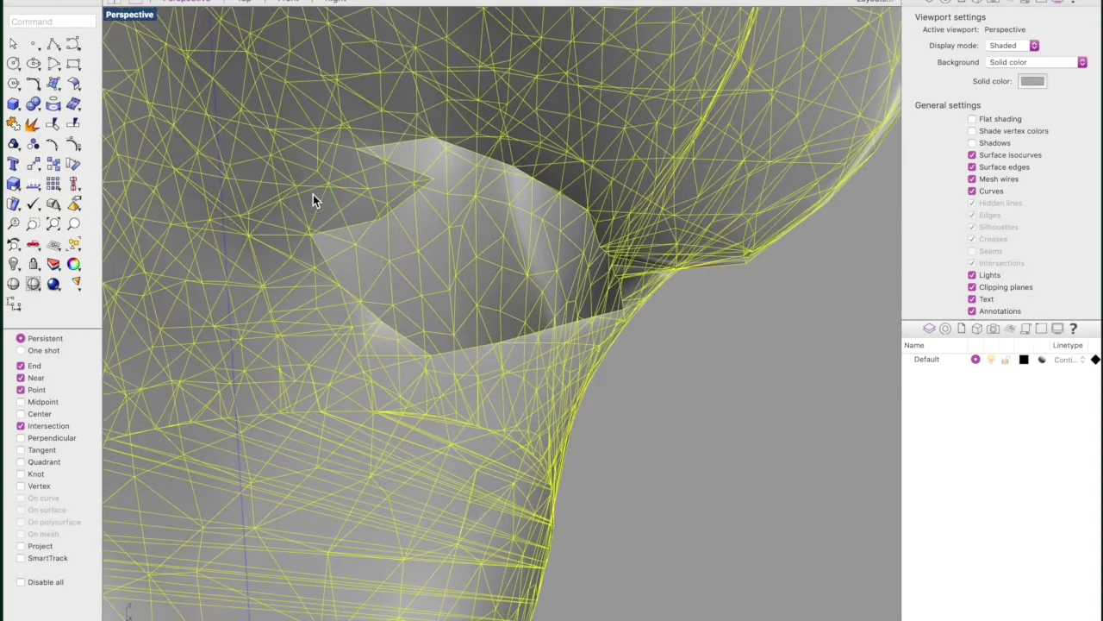
right_click(312, 194)
click(350, 245)
right_drag(486, 226, 455, 217)
mouse_move(429, 180)
right_down()
mouse_move(469, 199)
mouse_move(499, 188)
mouse_move(402, 167)
mouse_move(430, 186)
right_up()
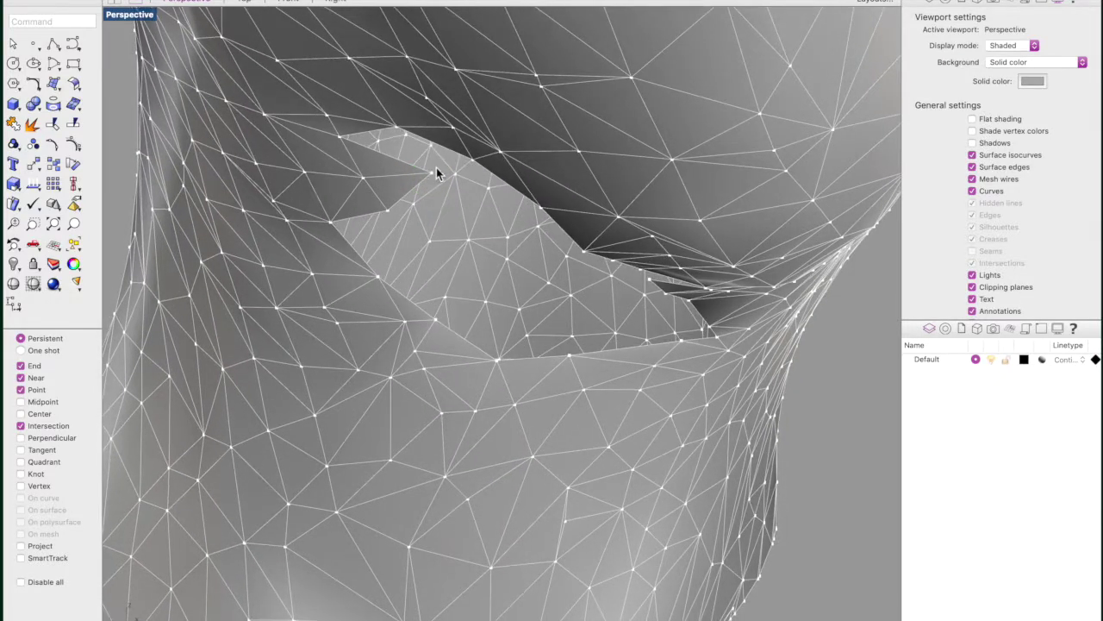
Step: Move the mesh vertex at the protruding corner of the wrist hole's rim to adjust the hole's outline
click(429, 182)
right_drag(429, 181, 438, 193)
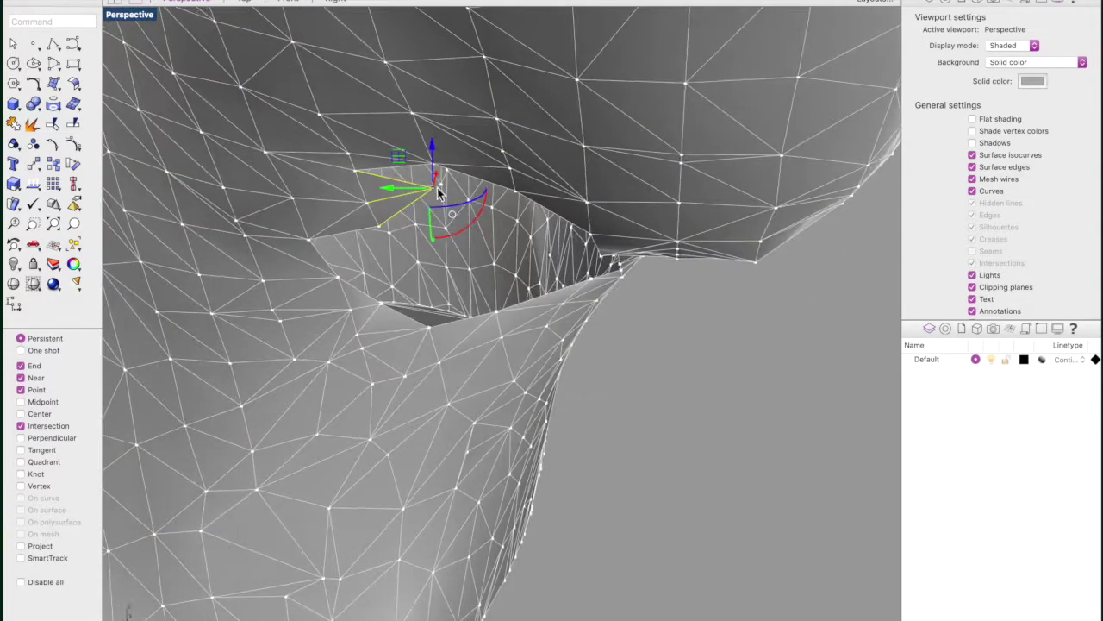
drag(437, 178, 432, 189)
right_drag(429, 198, 458, 264)
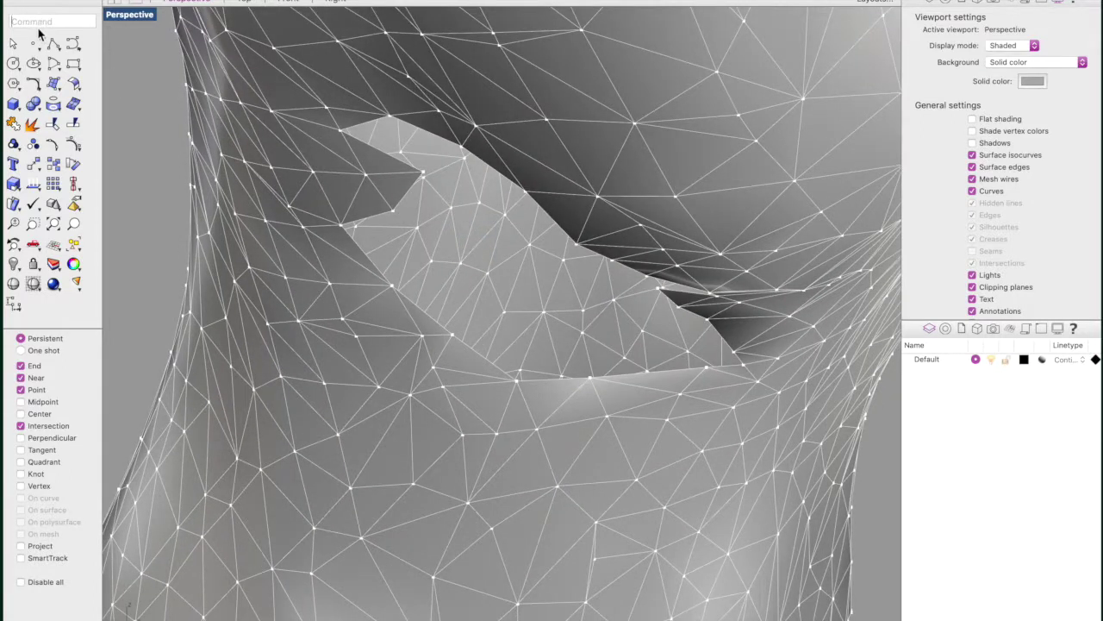
Step: Fill the wrist hole with FillMeshHole, picking its boundary edge
text(FillMeshHole)
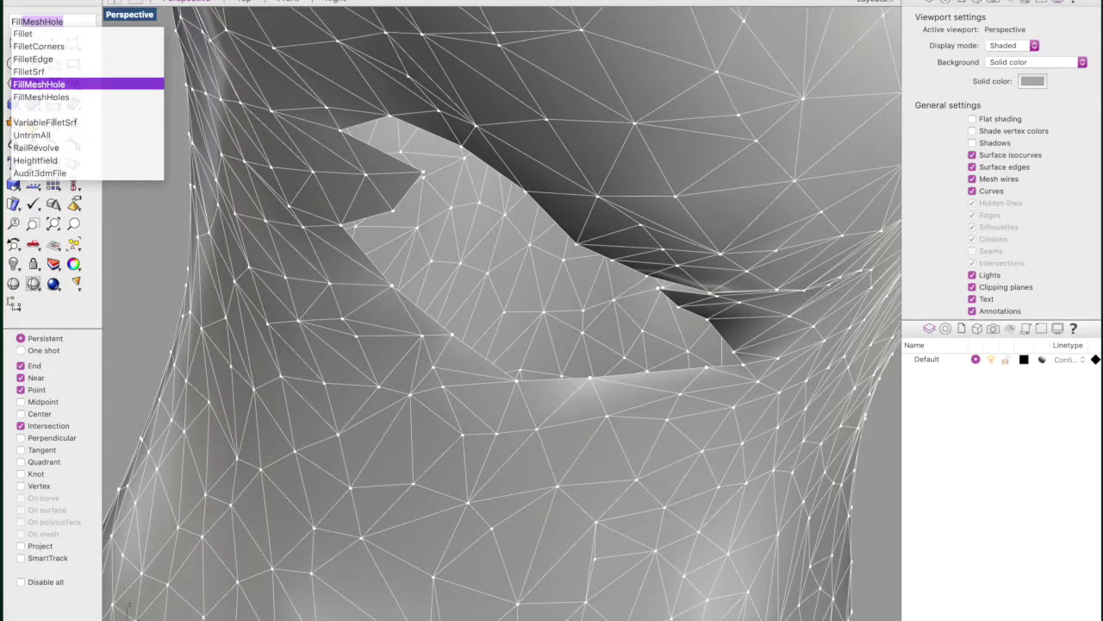
key(Return)
click(347, 238)
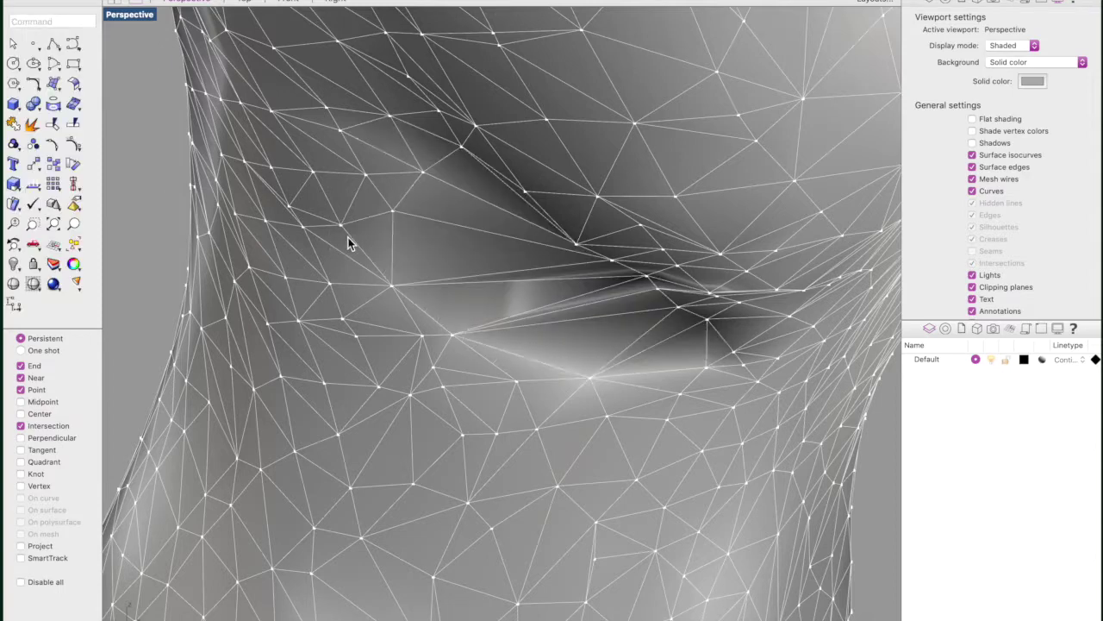
Step: Select the vertex at the dark crease along the filled patch's upper edge and shift it slightly to soften the crease
right_drag(397, 278, 403, 247)
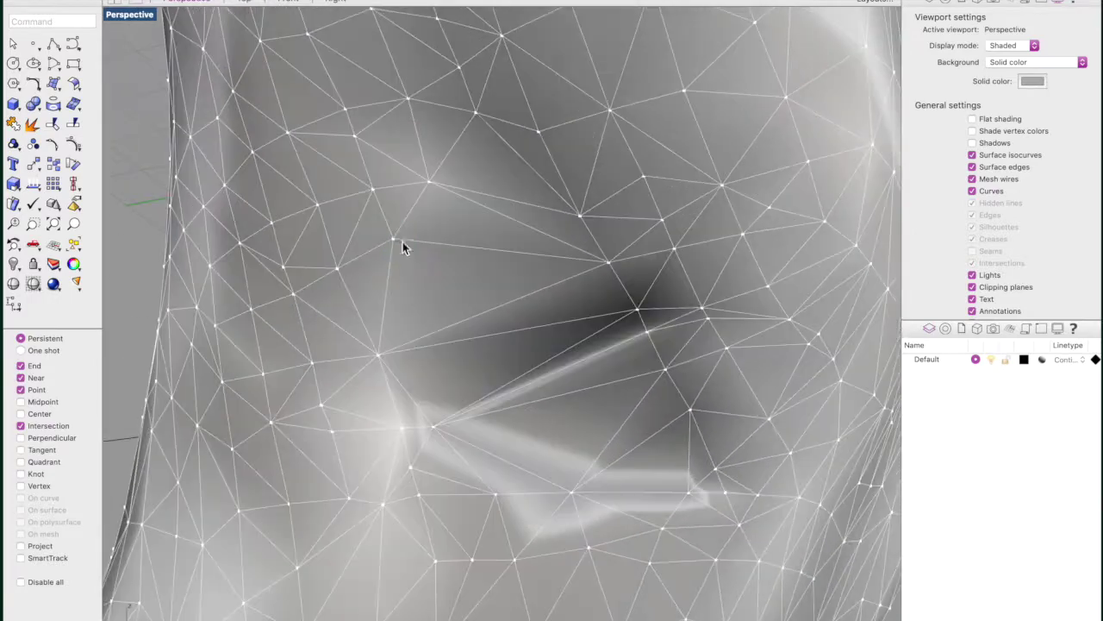
click(638, 308)
right_drag(638, 308, 620, 333)
click(621, 333)
click(650, 292)
click(661, 275)
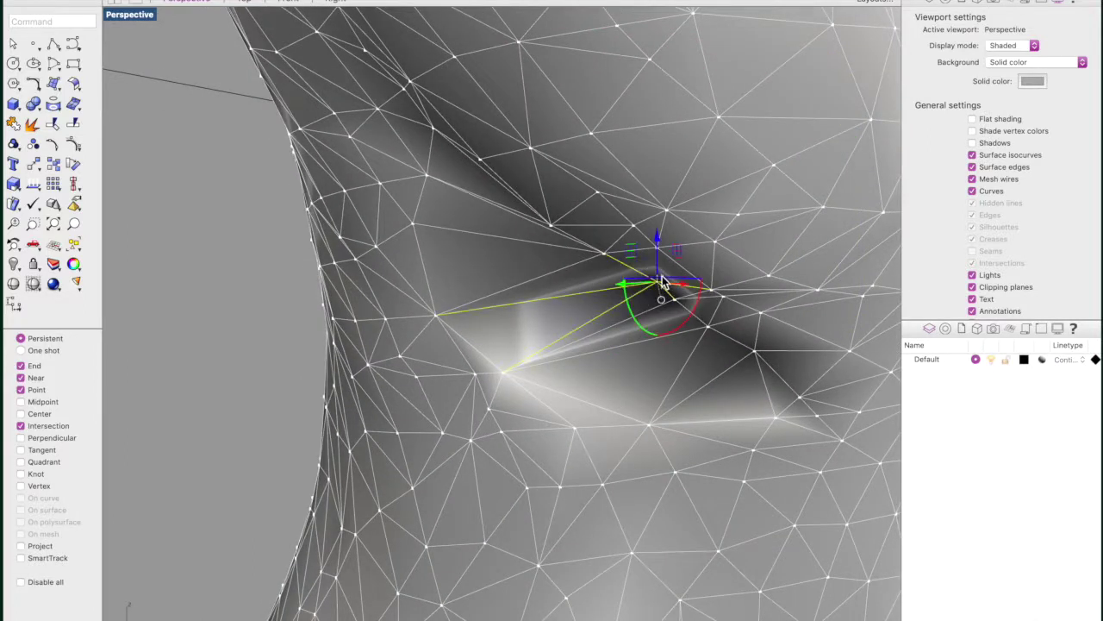
drag(660, 260, 661, 272)
Step: Reposition two more vertices around the filled wrist patch to even out its sunken creases
right_drag(675, 306, 638, 291)
click(672, 296)
click(659, 268)
right_drag(658, 271, 645, 288)
drag(654, 257, 632, 314)
right_drag(632, 314, 665, 327)
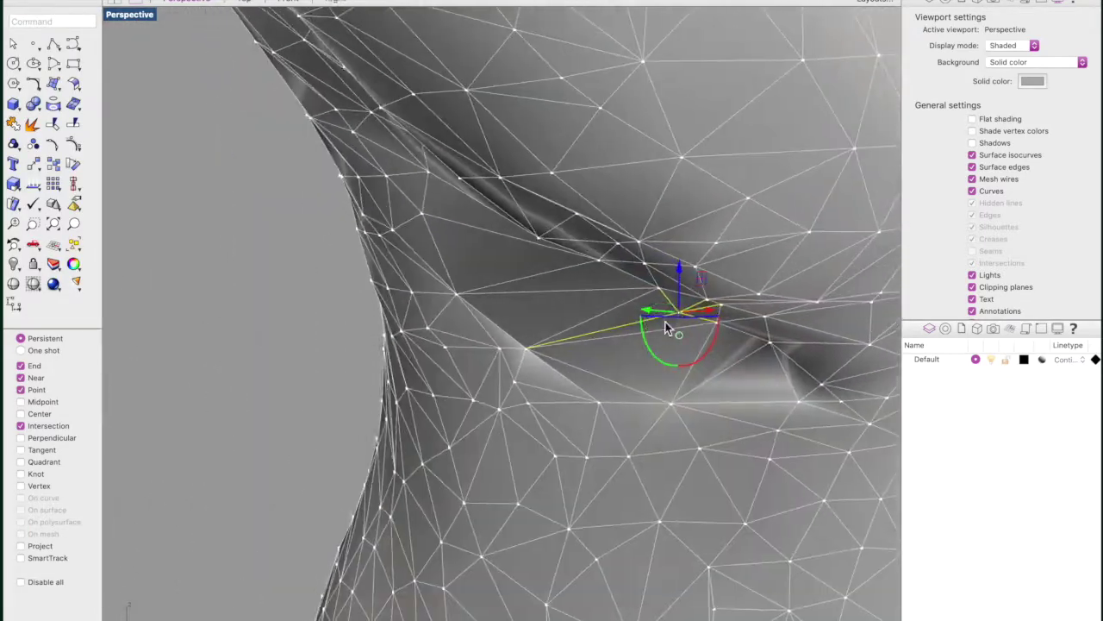
click(769, 341)
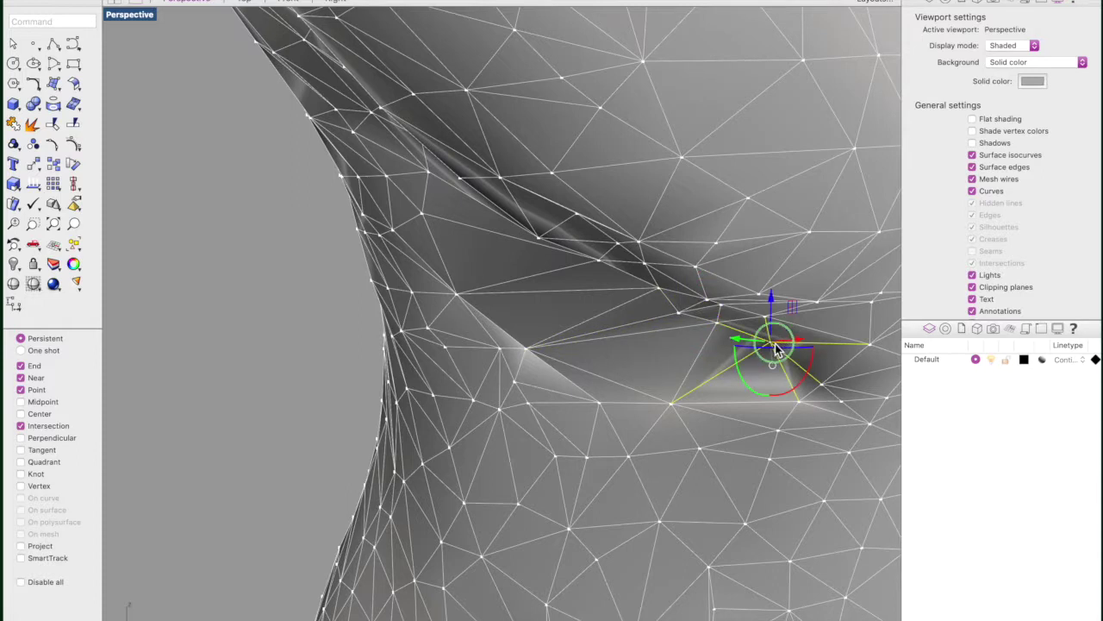
right_drag(771, 337, 788, 298)
drag(787, 301, 782, 317)
Step: Turn off the hand mesh's control points
right_drag(696, 369, 549, 210)
scroll(700, 362, down, 3)
click(464, 170)
key(Delete)
right_click(525, 198)
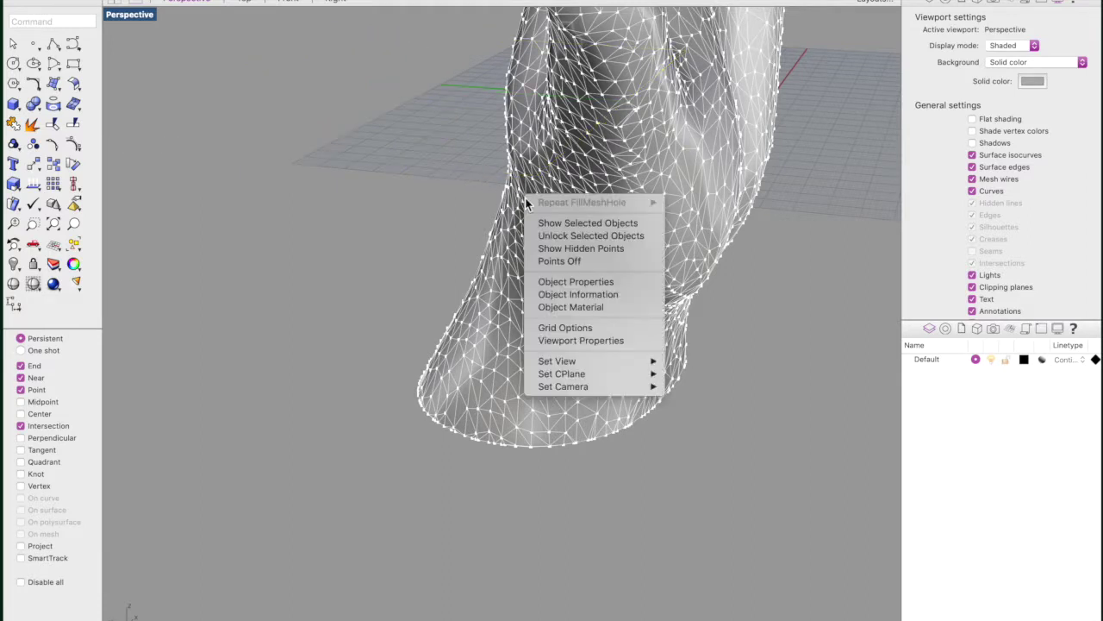
click(564, 260)
Step: Run Check on the hand mesh, examine the closed-mesh line of the report and close it
scroll(615, 187, up, 3)
scroll(616, 187, down, 8)
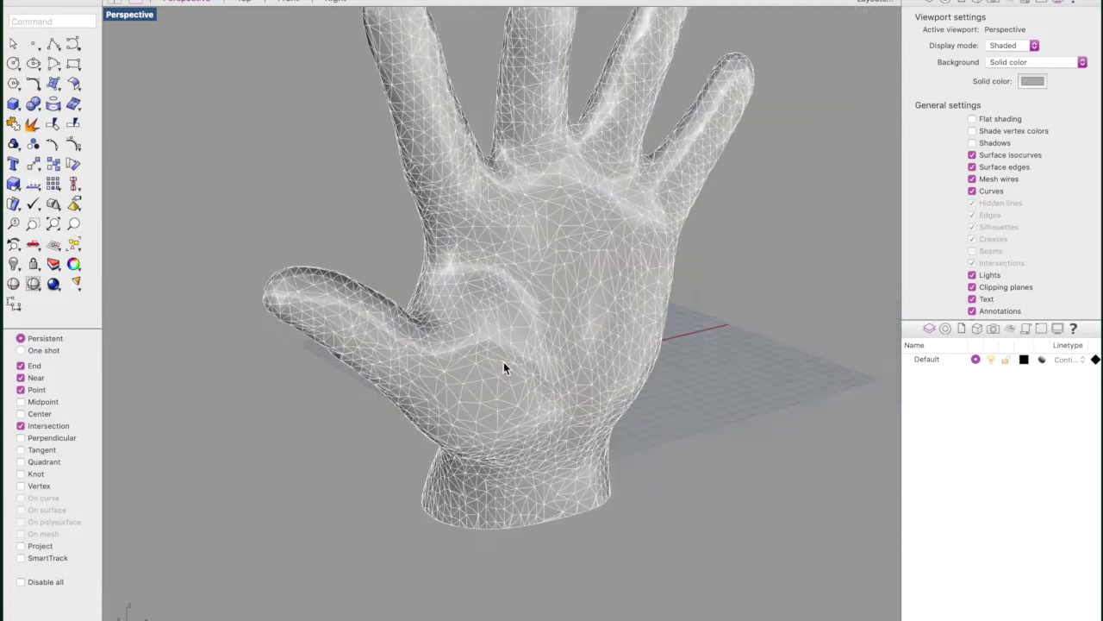
shift+right_drag(500, 284, 360, 246)
click(56, 24)
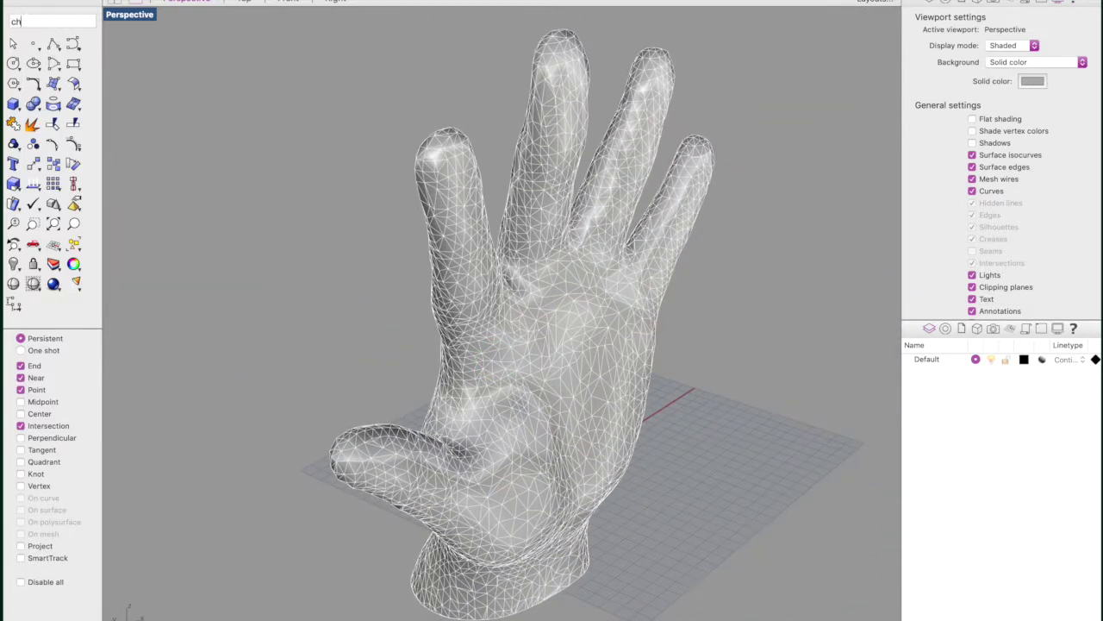
text(check)
key(Return)
click(525, 302)
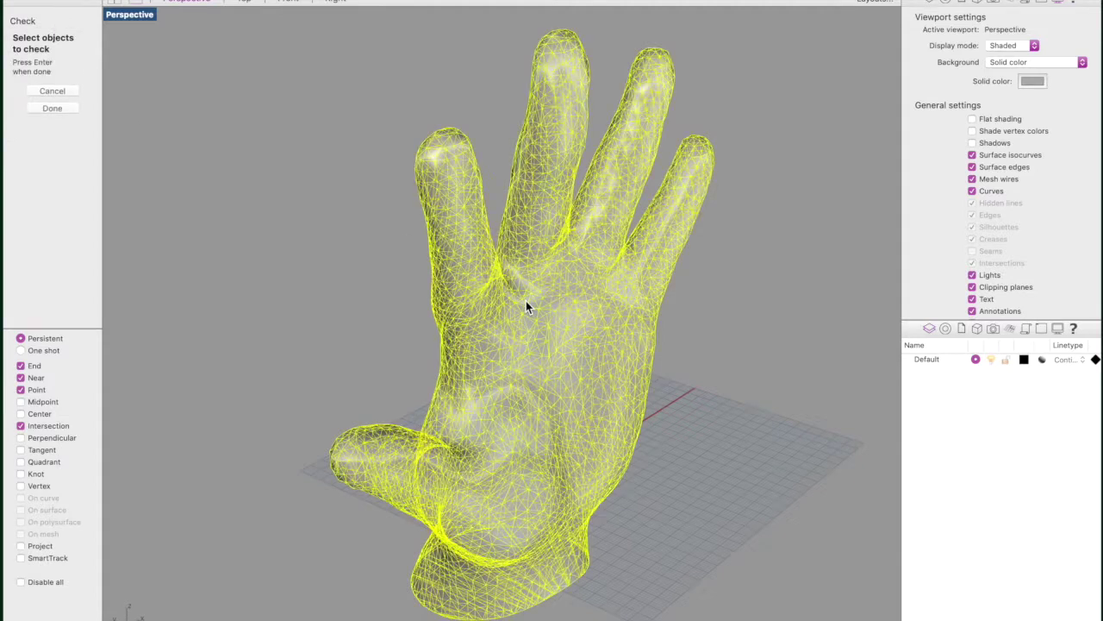
key(Return)
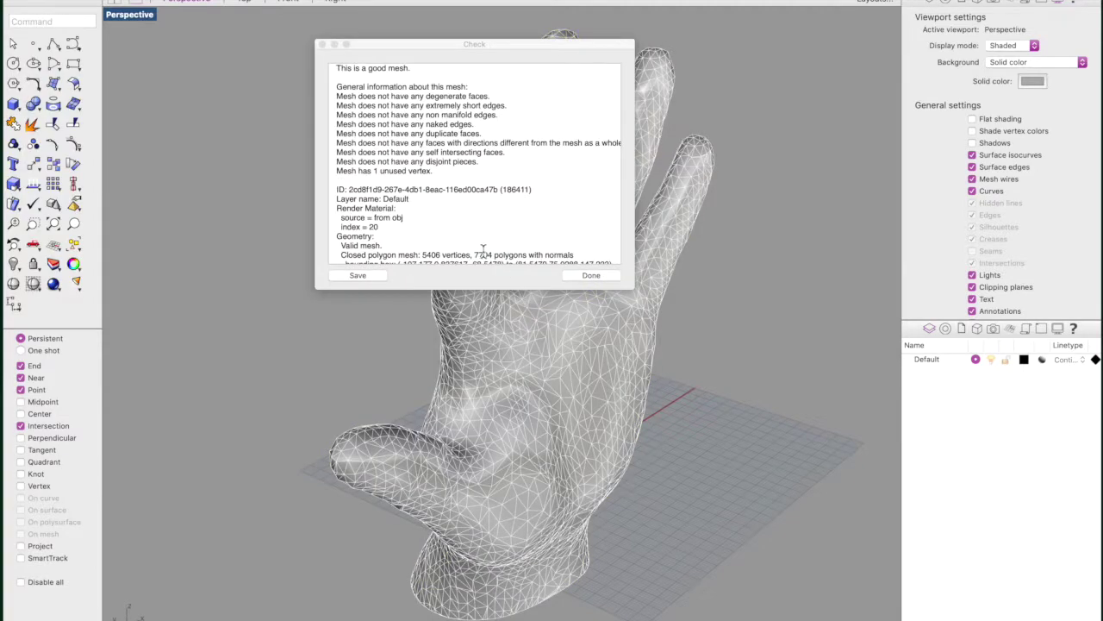
click(344, 253)
drag(431, 256, 343, 254)
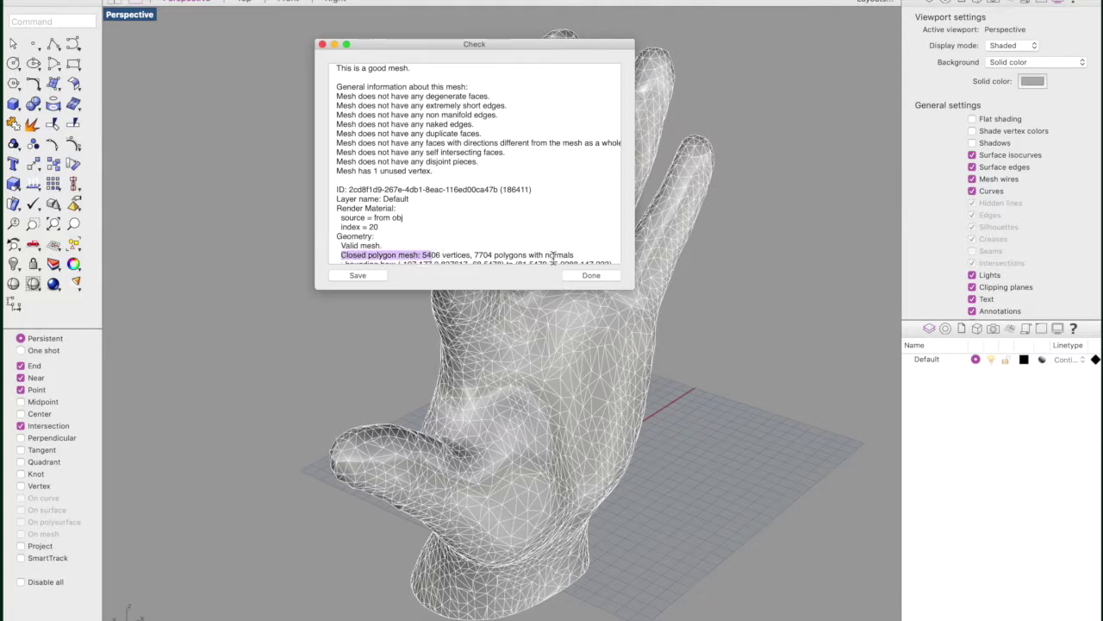
click(589, 275)
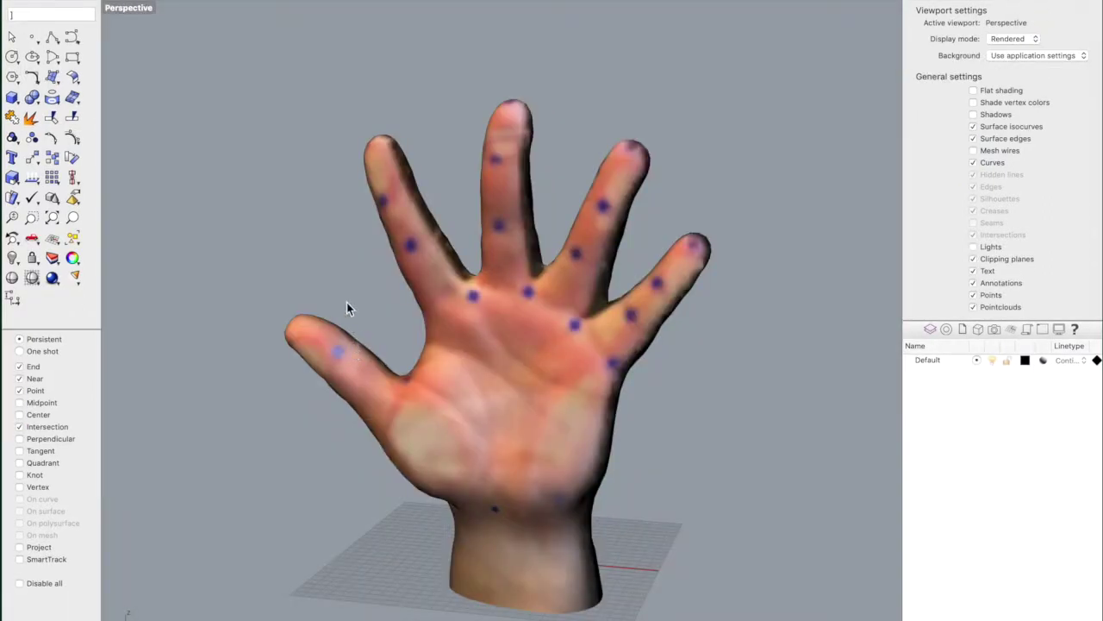
Step: Switch to the Front view and set its display mode to Rendered
mouse_move(346, 302)
right_down()
mouse_move(399, 279)
mouse_move(487, 267)
mouse_move(542, 305)
mouse_move(416, 308)
mouse_move(351, 283)
mouse_move(423, 290)
right_up()
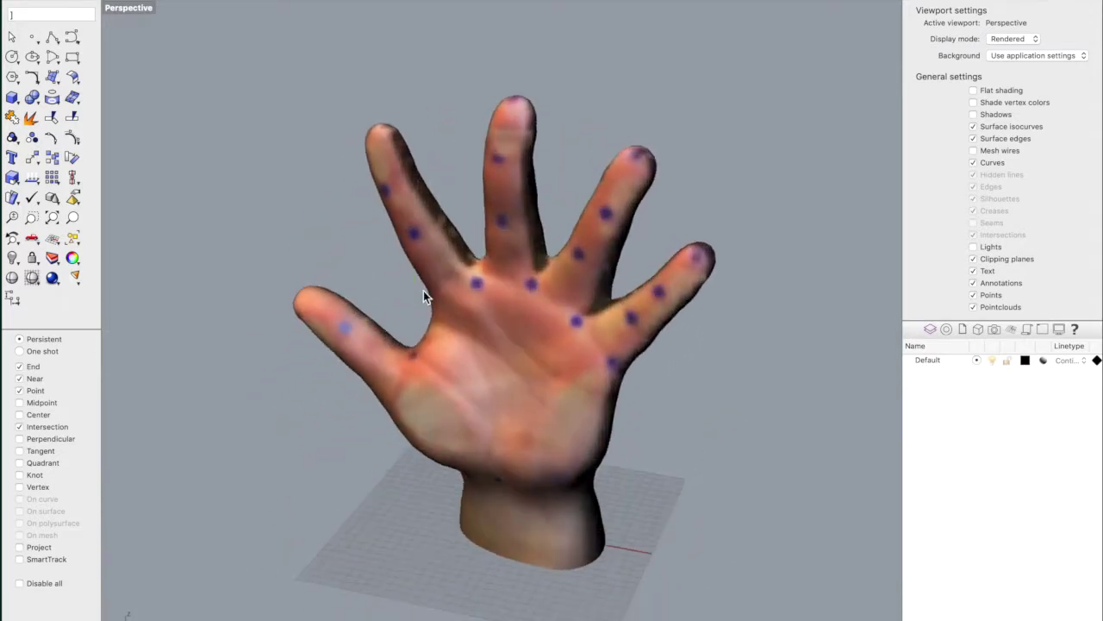
scroll(493, 267, up, 6)
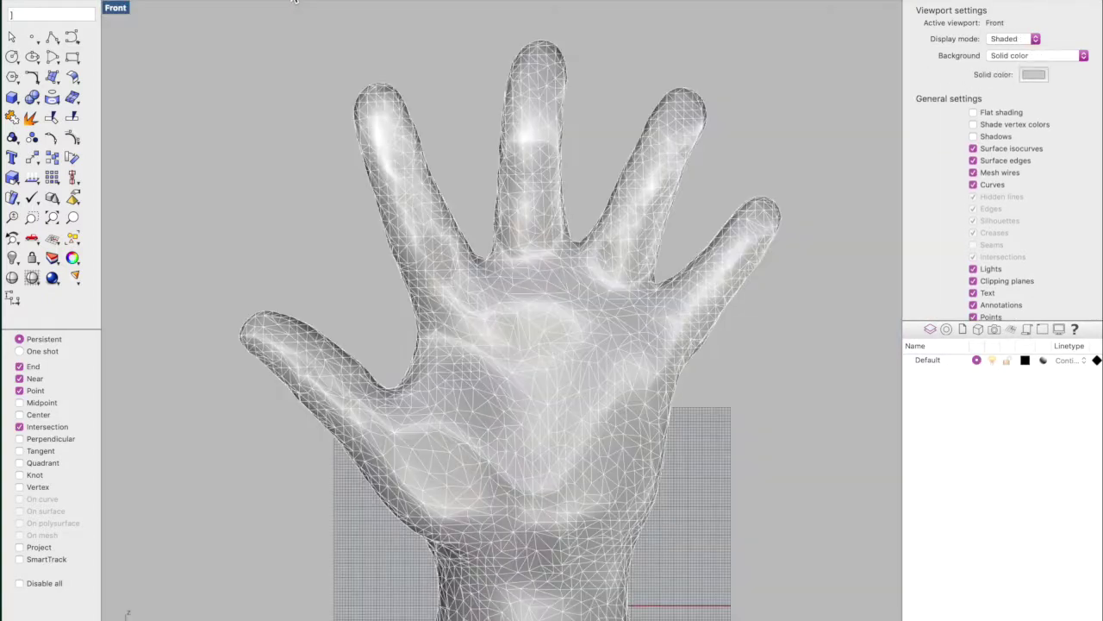
click(1013, 39)
click(1008, 61)
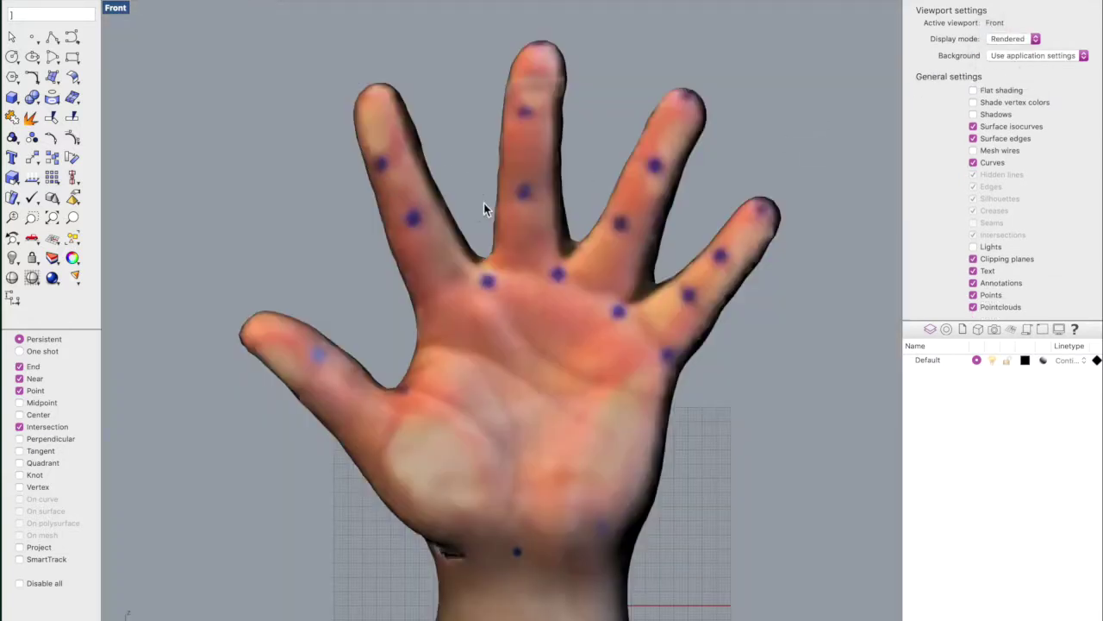
Step: Try tracing the gap between the index and middle fingers with an open degree 4 control point curve, and undo it
scroll(510, 217, up, 10)
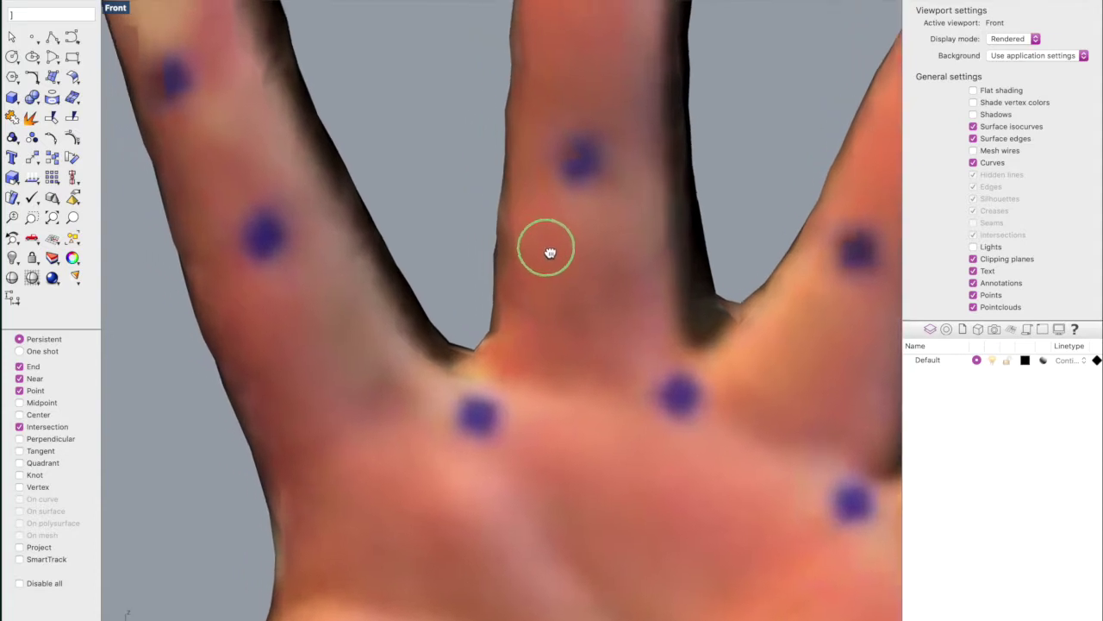
right_drag(550, 253, 561, 255)
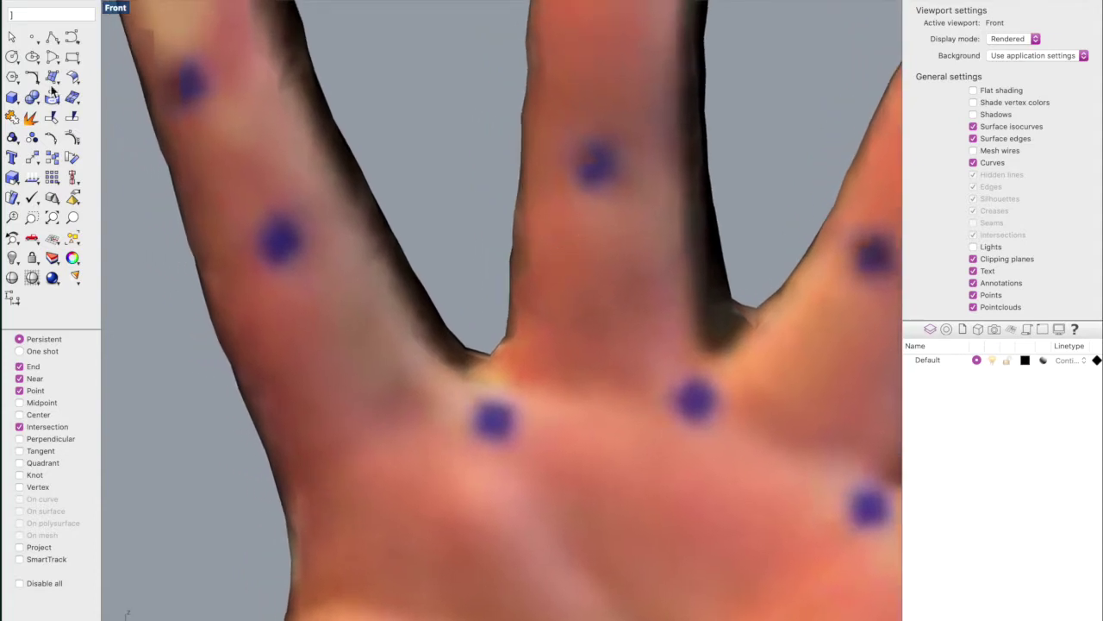
click(71, 40)
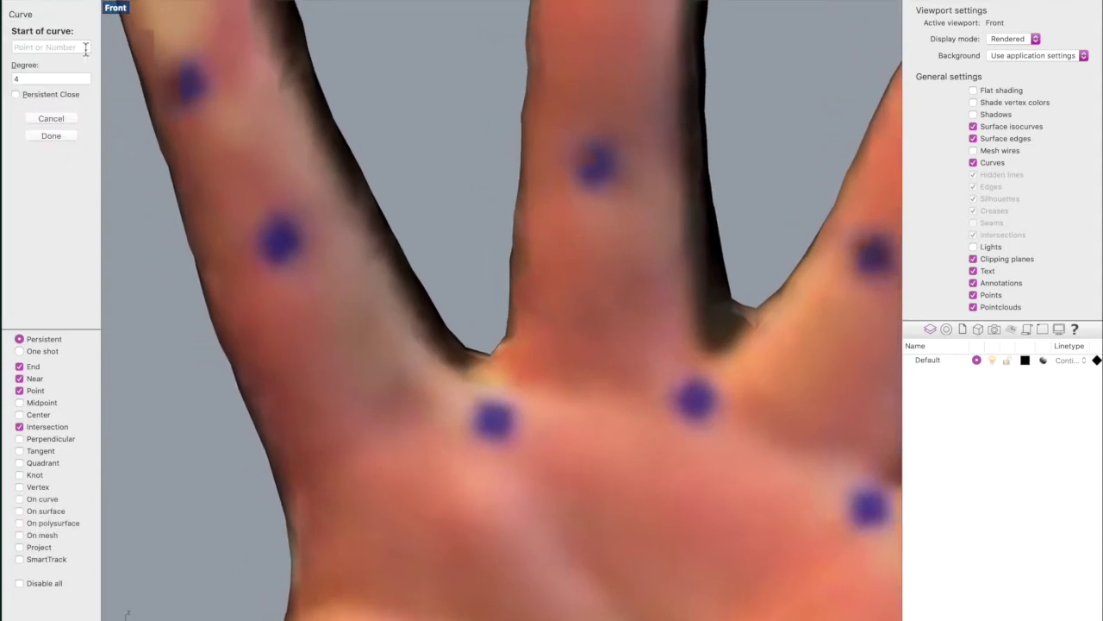
click(338, 120)
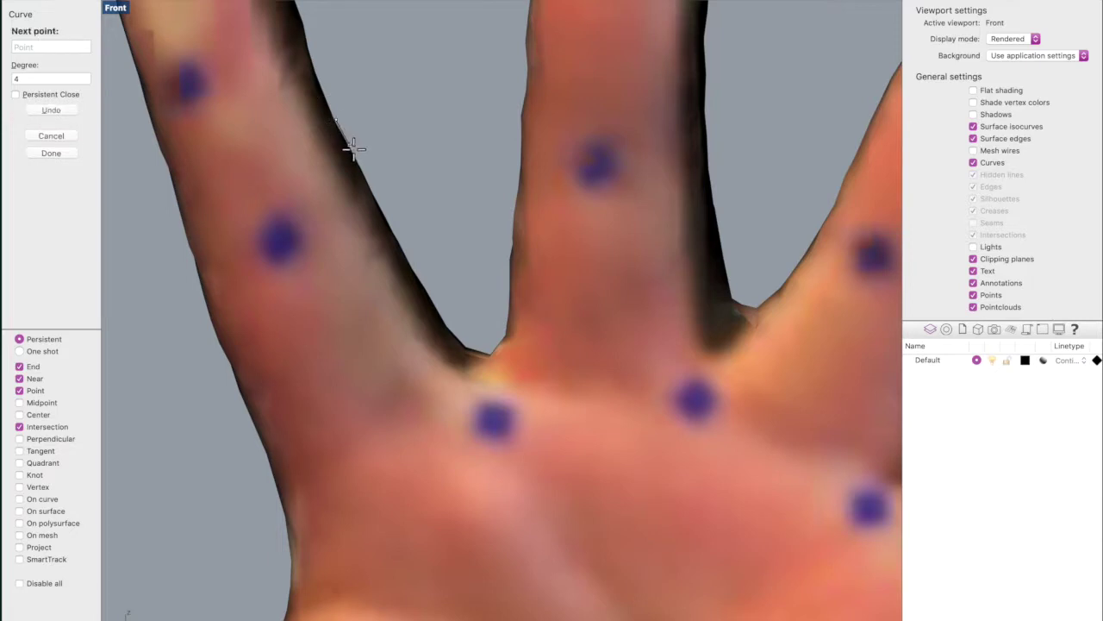
click(383, 213)
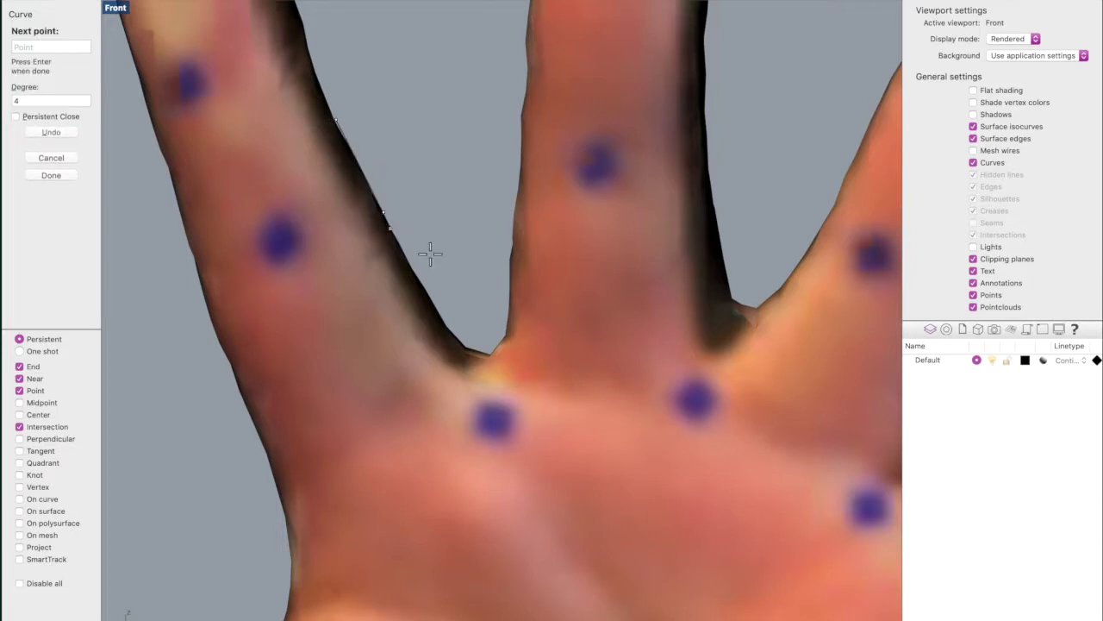
click(440, 309)
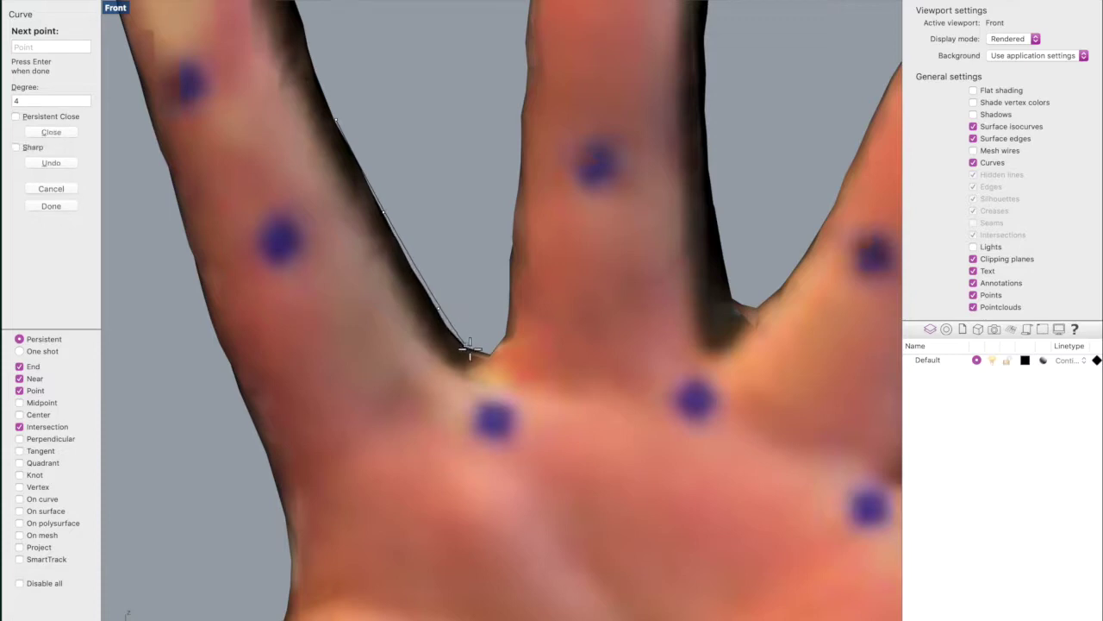
click(472, 351)
click(487, 351)
click(504, 336)
click(506, 291)
right_click(525, 100)
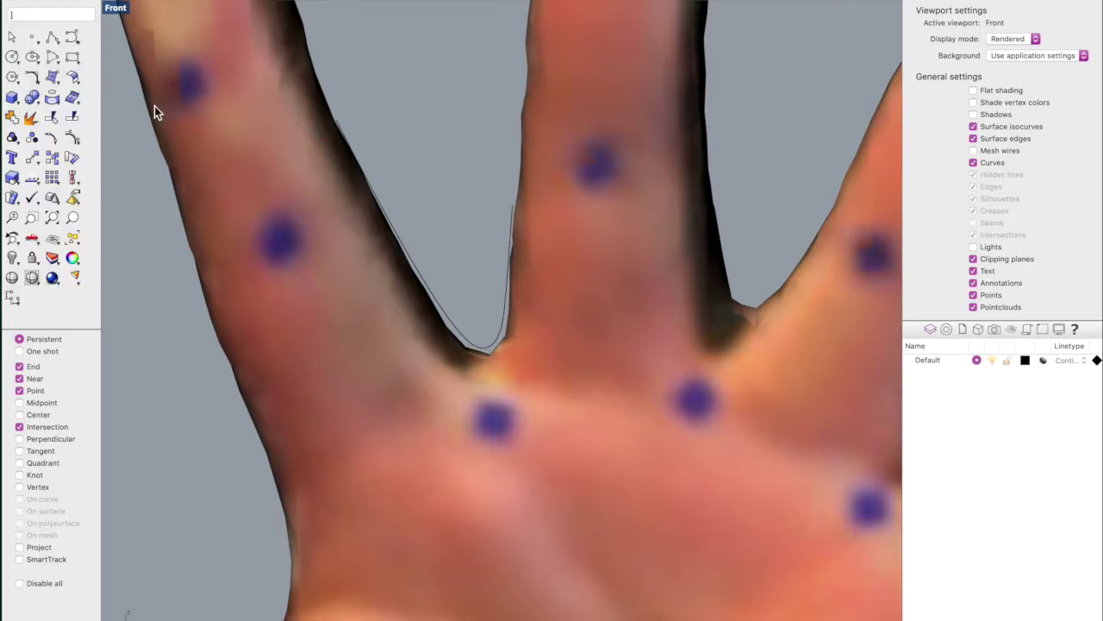
key(super+z)
Step: Draw a closed degree 4 control point curve that follows the gap between the index and middle fingers
click(73, 37)
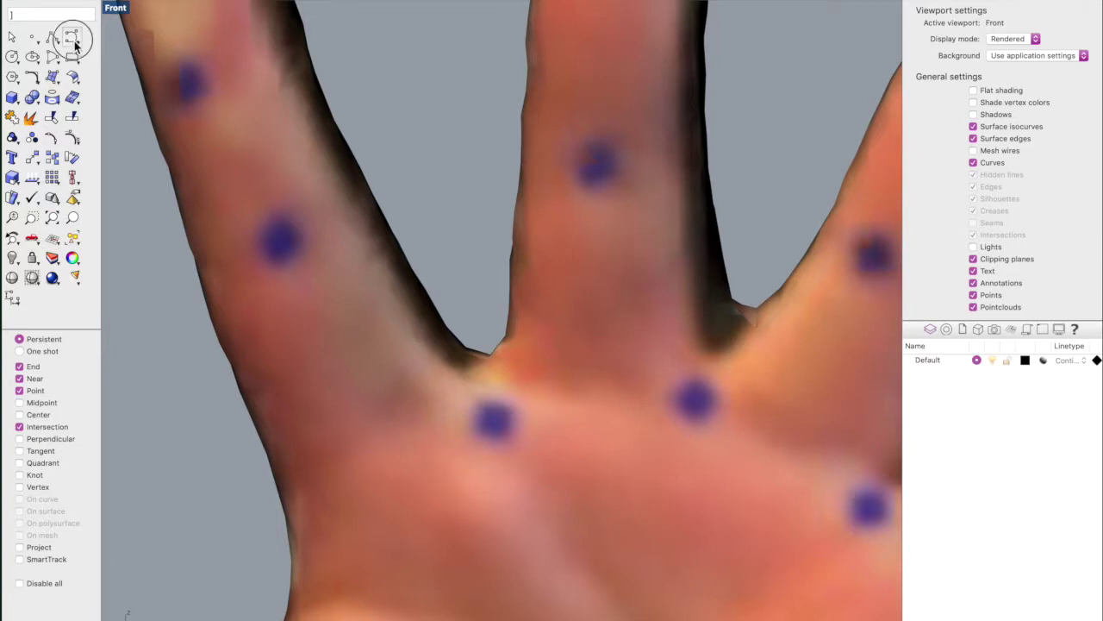
click(420, 84)
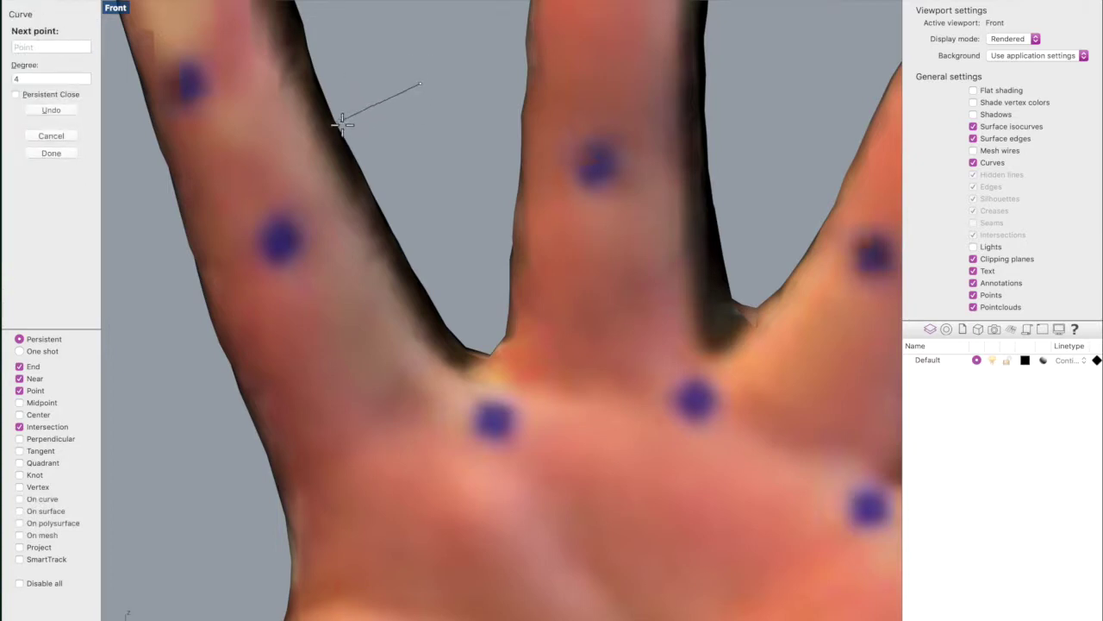
click(337, 122)
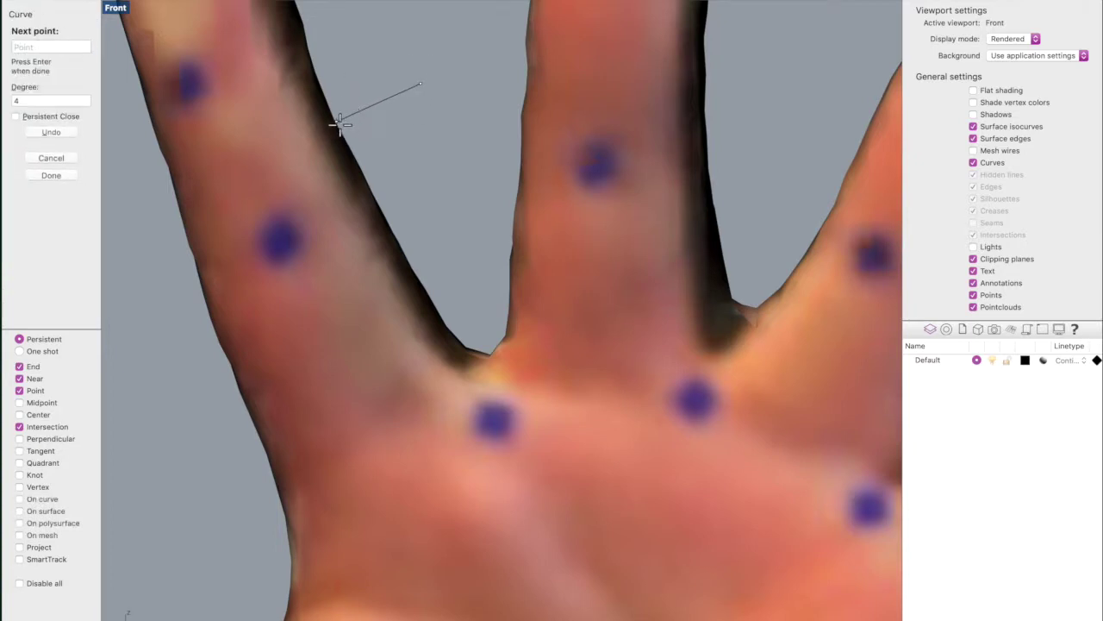
click(366, 173)
click(399, 239)
click(441, 313)
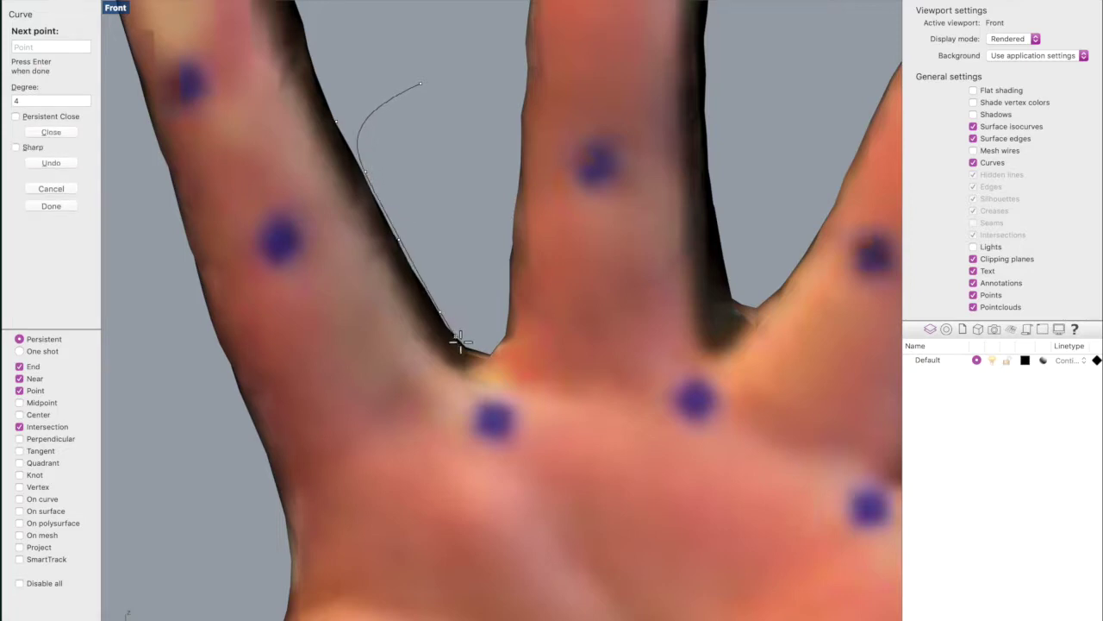
click(460, 338)
click(506, 337)
click(509, 229)
click(518, 153)
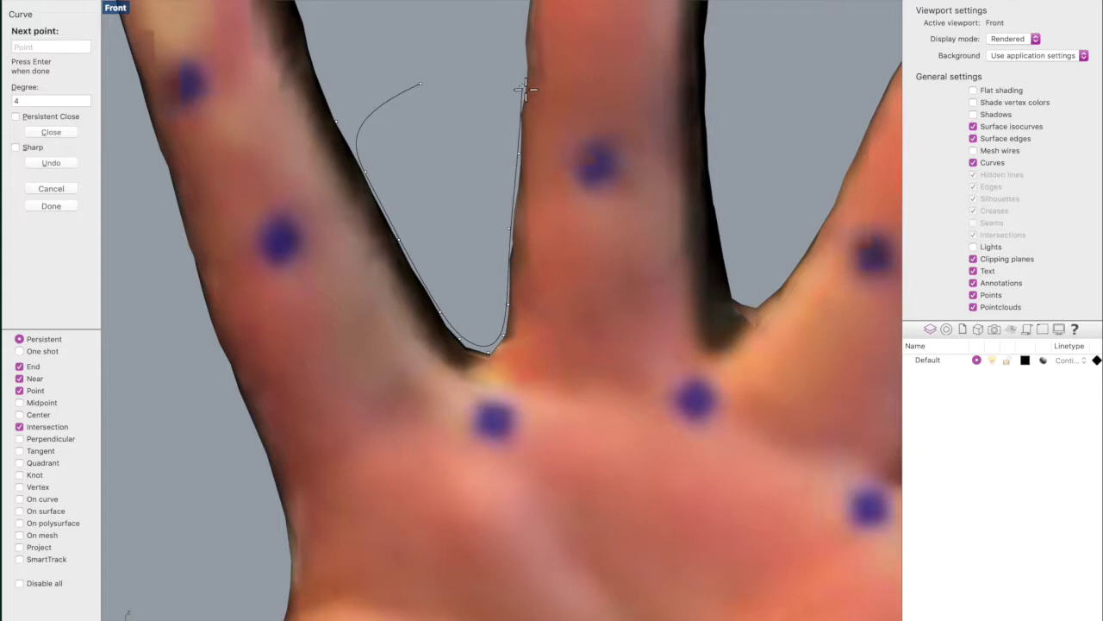
click(421, 85)
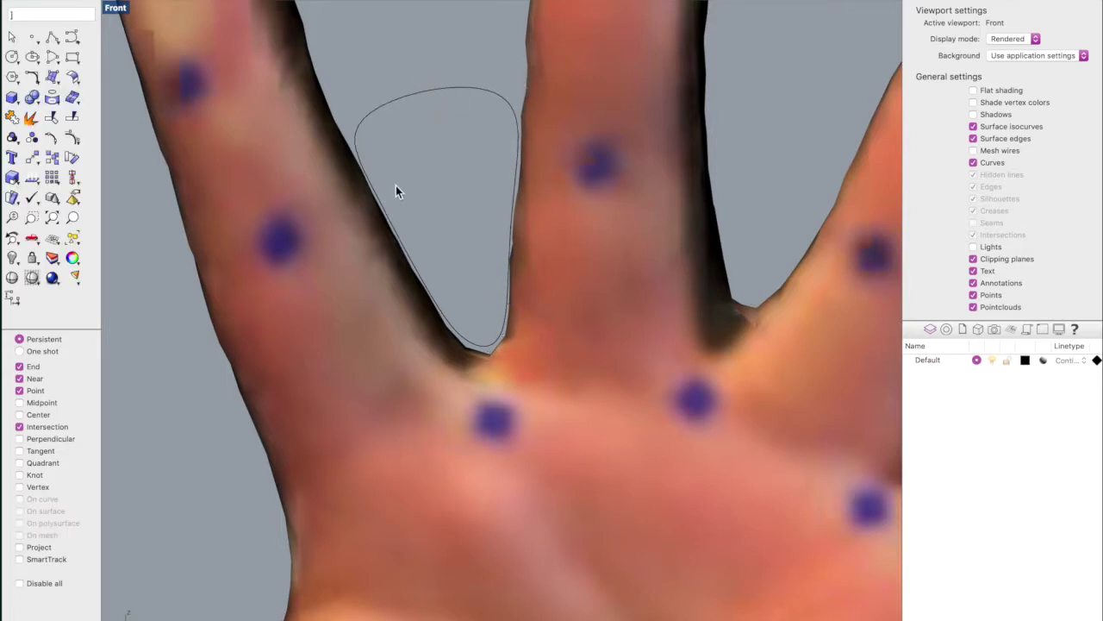
Step: Select the closed curve and duplicate it toward the back of the hand in the Perspective view
click(359, 131)
click(463, 167)
click(450, 326)
click(398, 173)
key(ctrl+Tab)
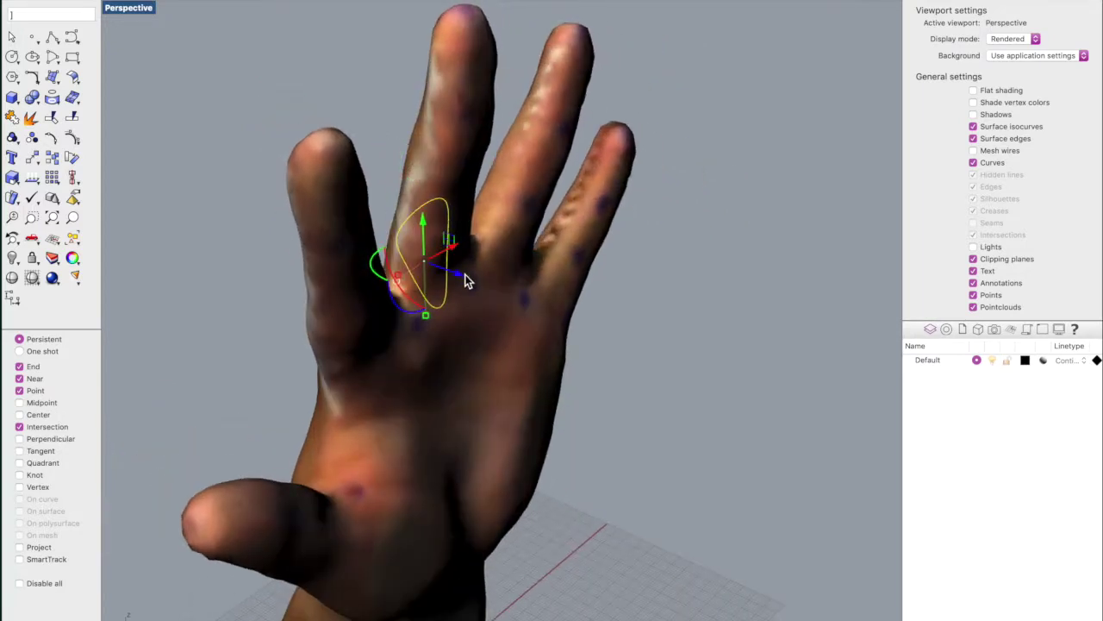
drag(461, 280, 373, 266)
right_drag(366, 314, 312, 311)
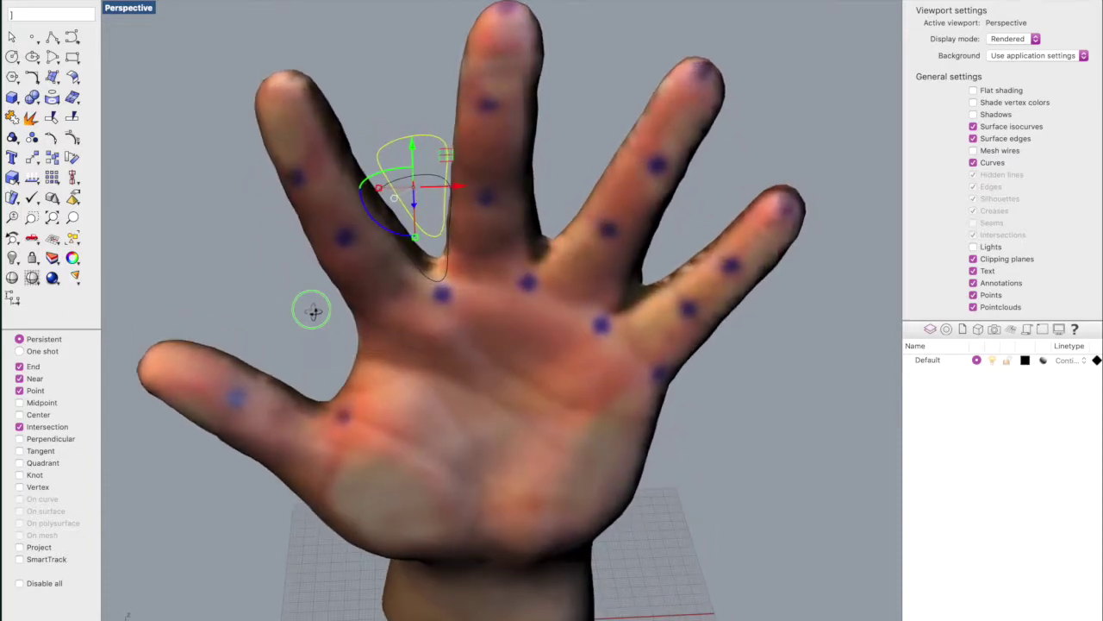
Step: Move the palm-side profile curve along its depth axis toward the gap between the index and middle fingers
click(428, 181)
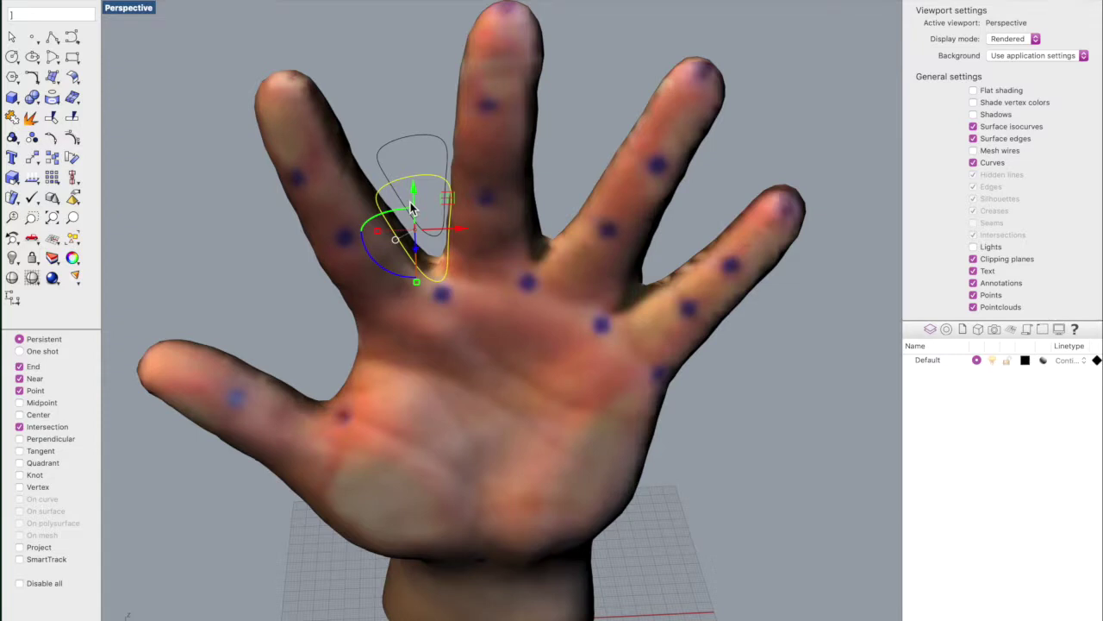
drag(412, 200, 415, 159)
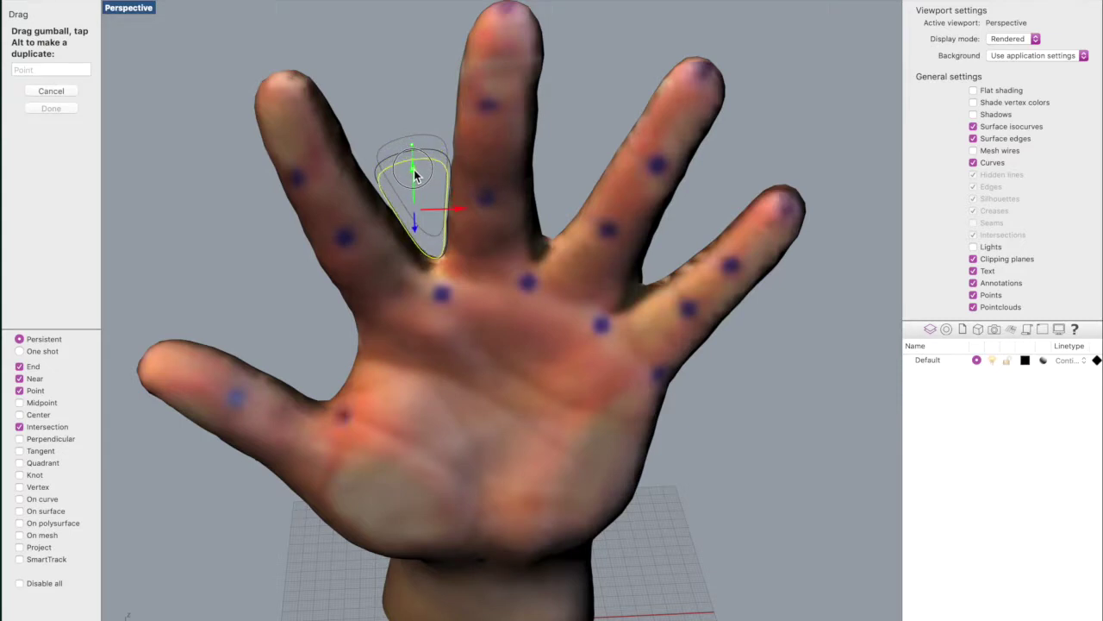
drag(414, 176, 415, 177)
Step: Loft the two closed profile curves with the Loose style and the Do not simplify option
right_drag(388, 272, 504, 257)
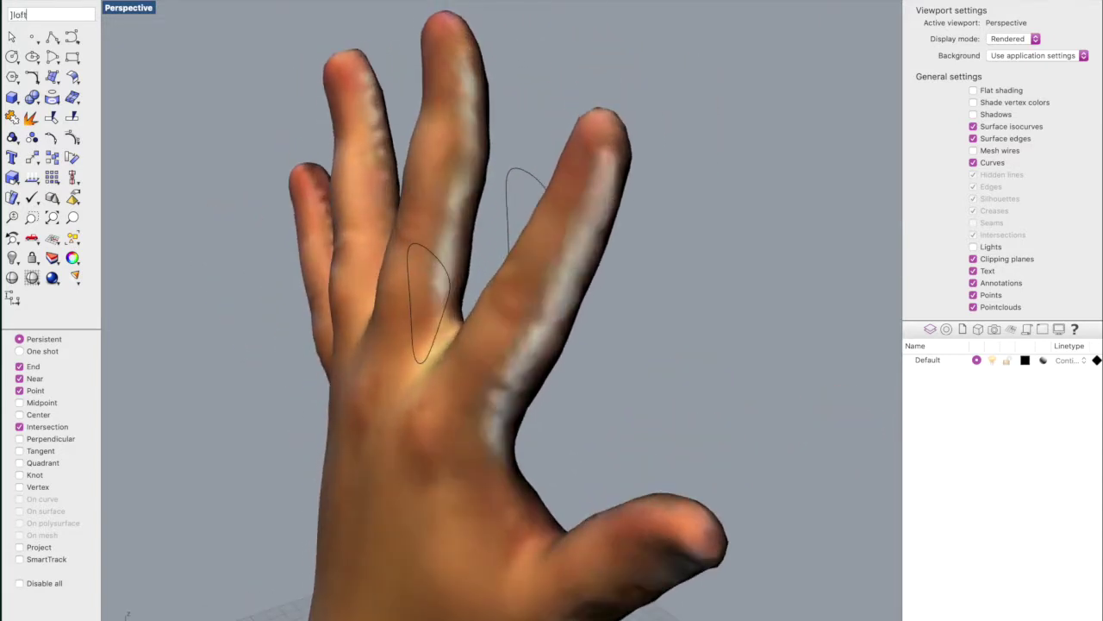
key(Return)
key(Return)
right_drag(558, 184, 595, 165)
click(594, 159)
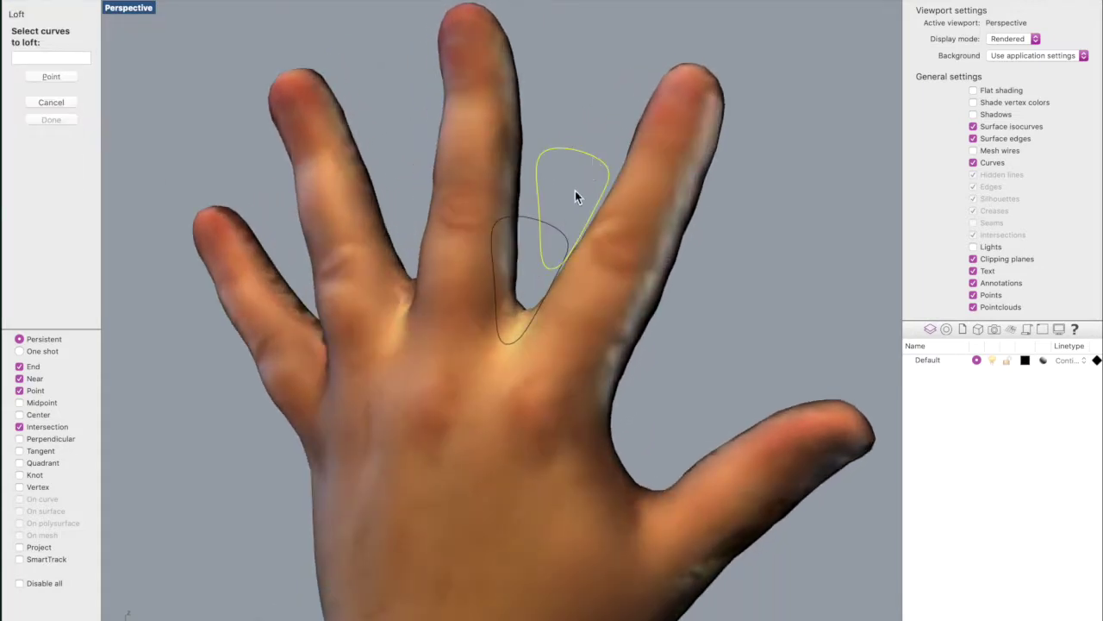
click(546, 225)
key(Return)
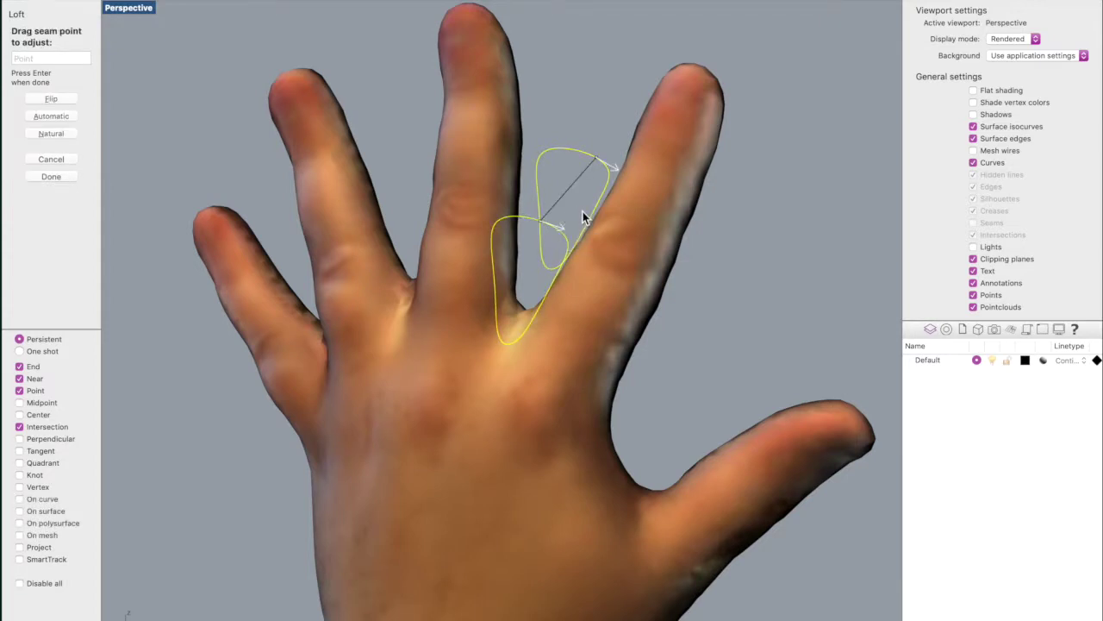
key(Return)
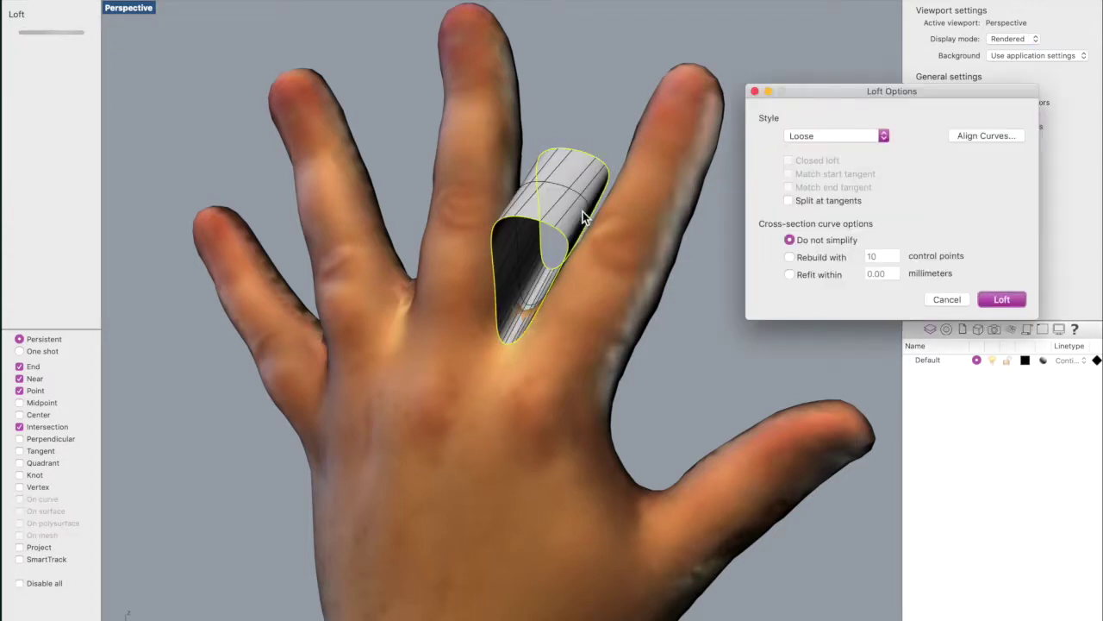
click(1001, 299)
Step: Scale the lofted surface wider and taller so that it cuts into both fingers and the web between them
right_drag(517, 256, 518, 256)
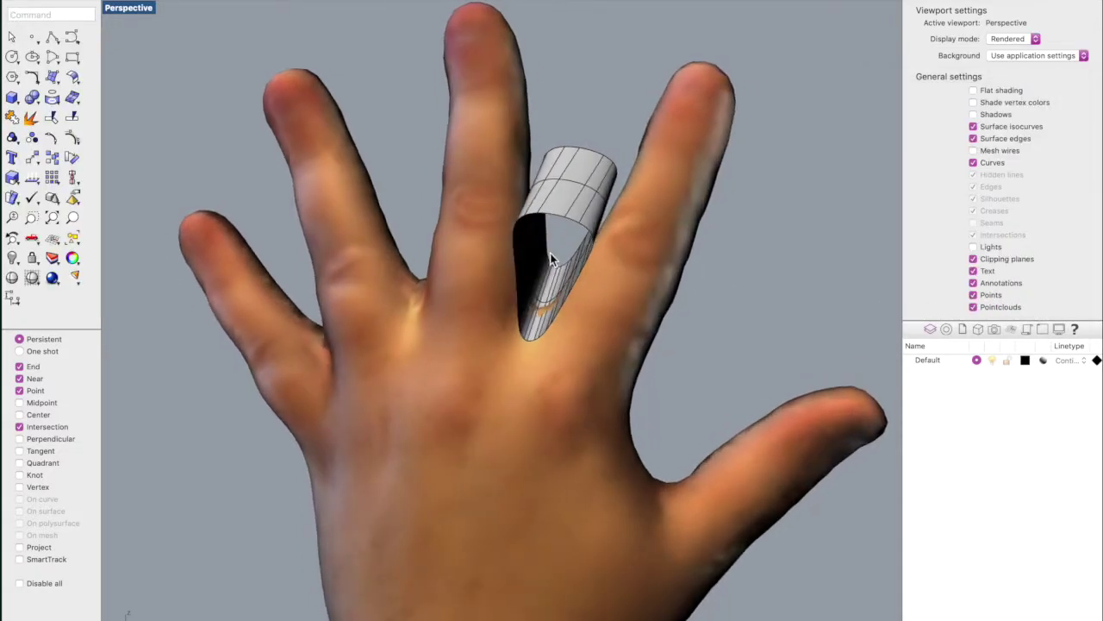
scroll(551, 256, up, 5)
click(543, 310)
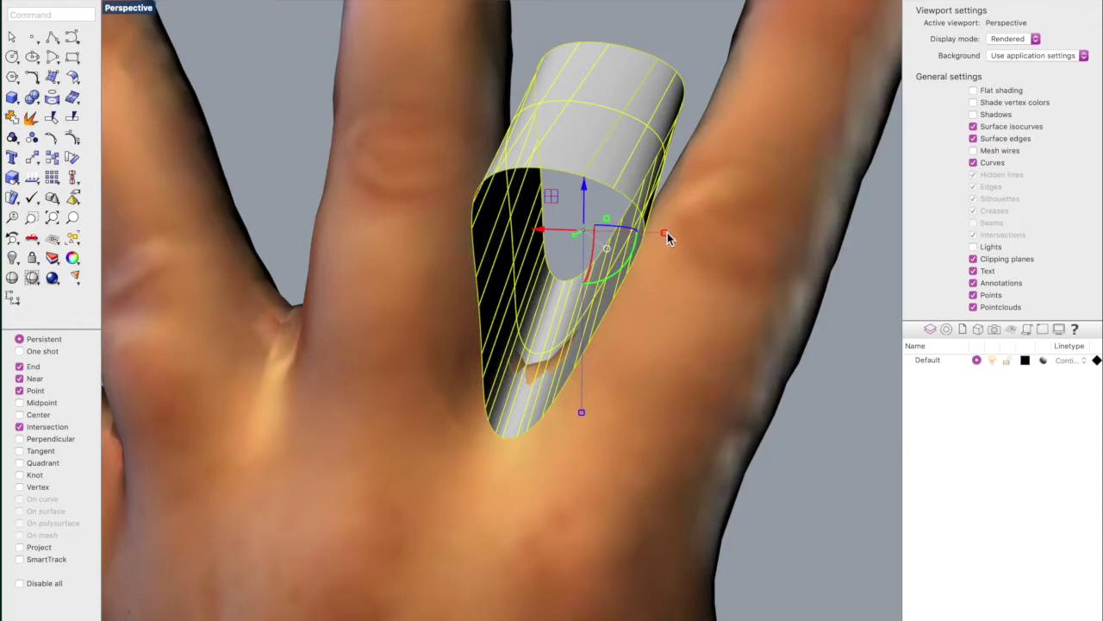
drag(665, 234, 685, 243)
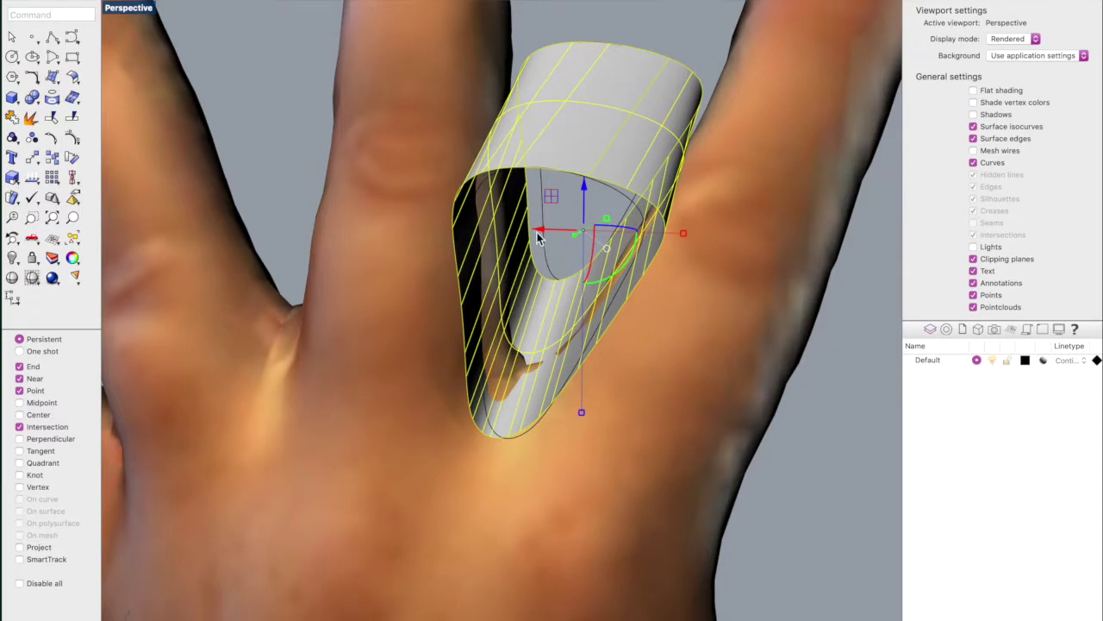
drag(538, 238, 550, 235)
drag(589, 412, 586, 429)
mouse_move(592, 452)
right_down()
mouse_move(571, 474)
mouse_move(597, 465)
mouse_move(609, 436)
mouse_move(604, 453)
mouse_move(580, 458)
mouse_move(590, 455)
right_up()
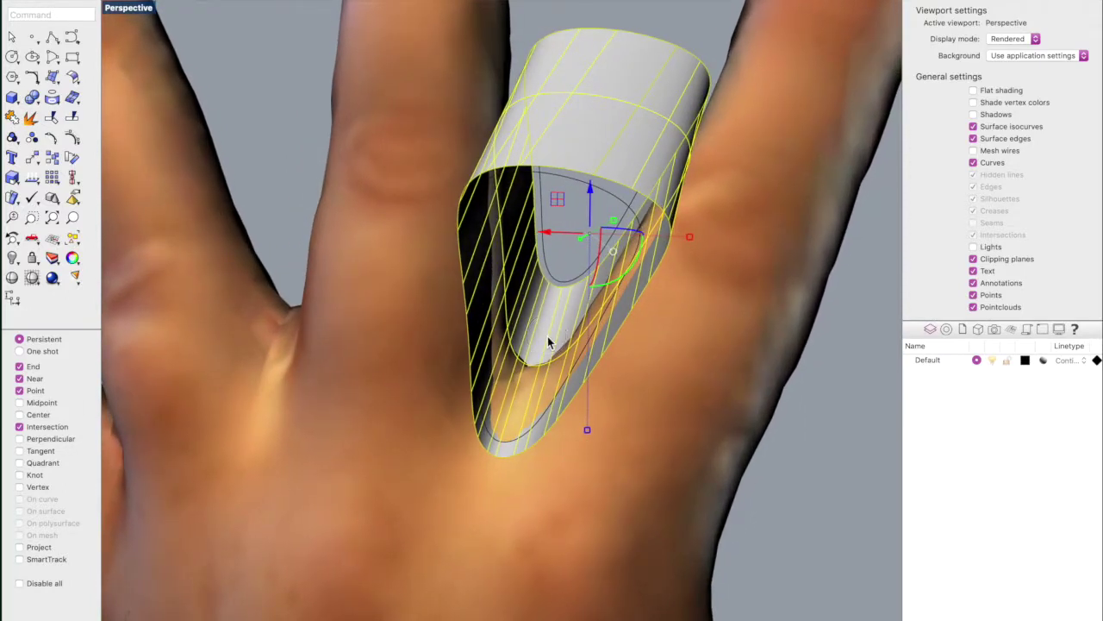
Step: Fine-tune the position, width and depth of the lofted surface around the gap between the index and middle fingers
mouse_move(545, 236)
mouse_down()
mouse_move(487, 234)
mouse_move(545, 241)
mouse_up()
drag(690, 239, 682, 239)
right_drag(682, 238, 699, 277)
drag(606, 223, 595, 226)
right_drag(614, 259, 584, 274)
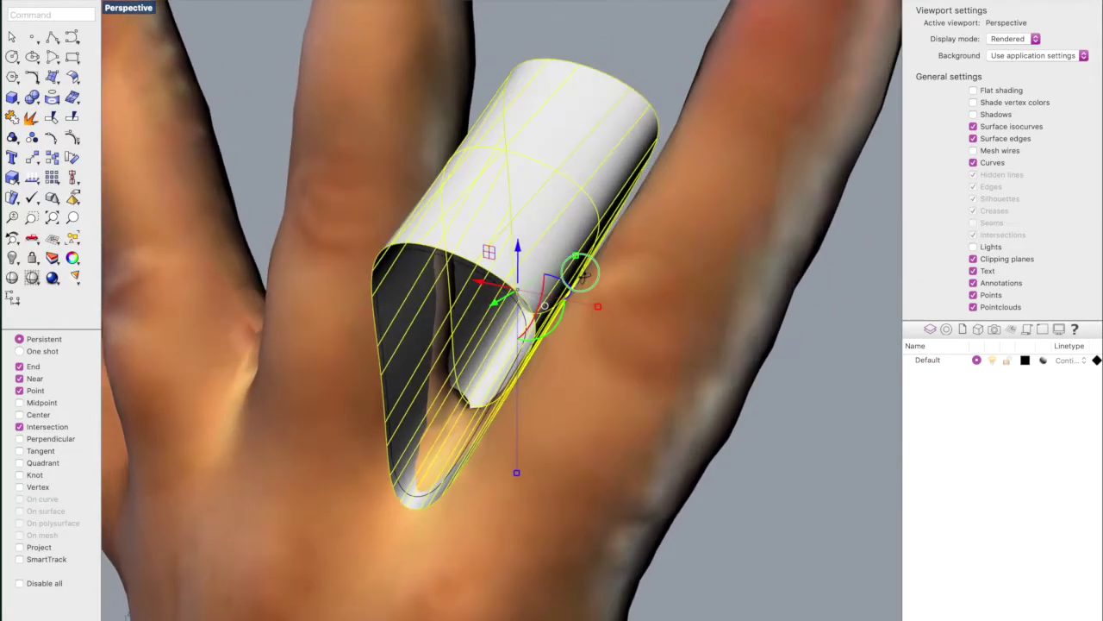
drag(599, 311, 604, 313)
click(764, 492)
Step: Tilt the lofted surface about its X axis and lower it into the web between the index and middle fingers
right_drag(648, 480, 369, 288)
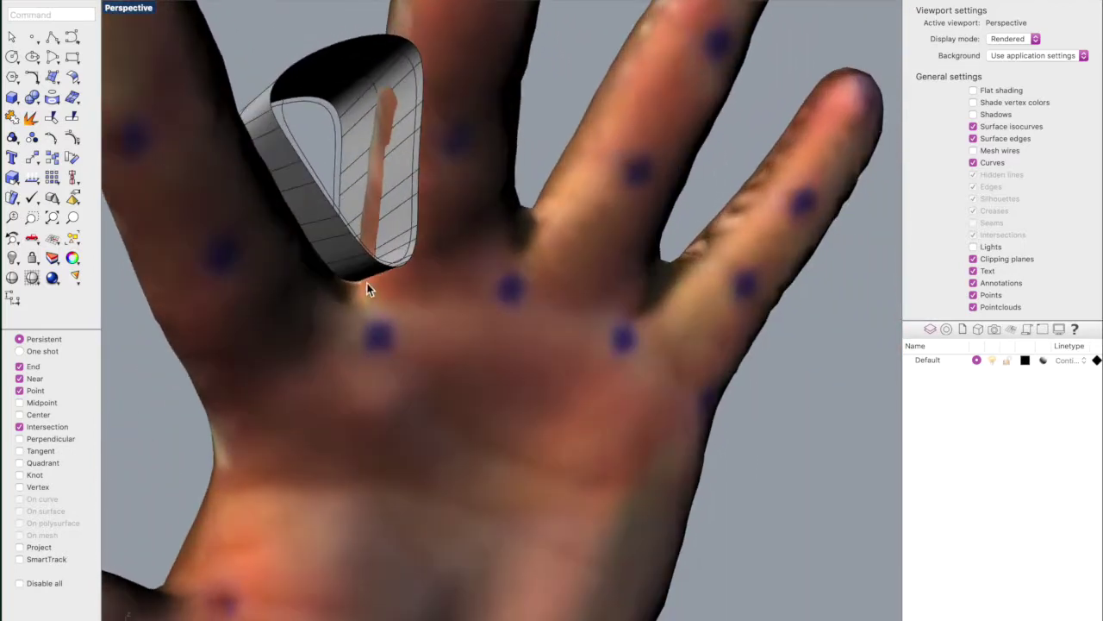
click(349, 250)
right_drag(337, 198, 332, 236)
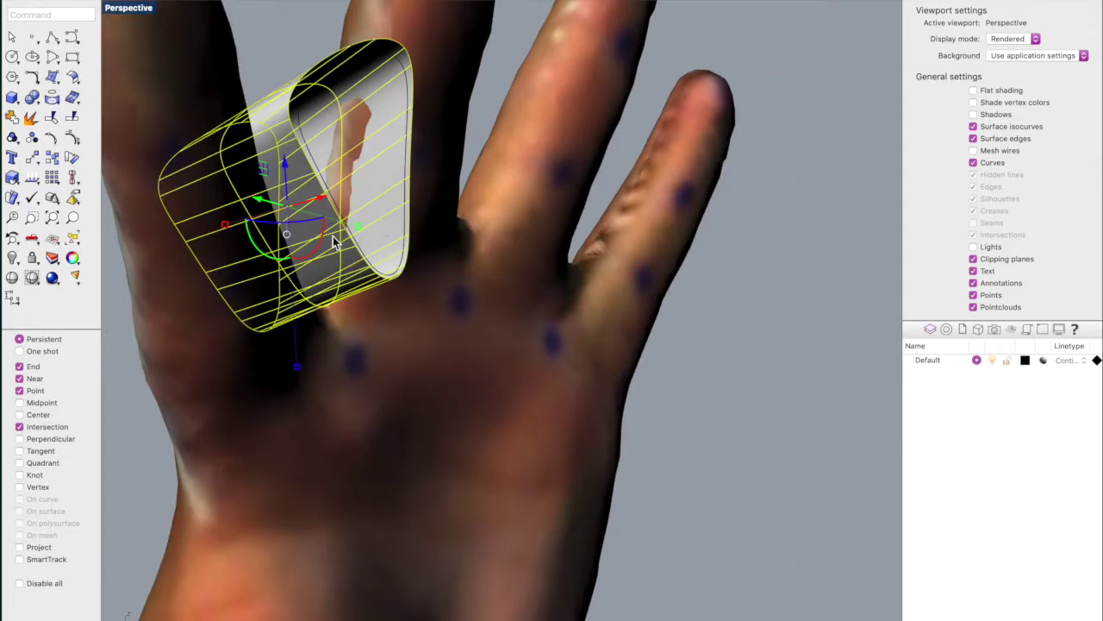
drag(322, 242, 289, 277)
right_drag(289, 278, 221, 284)
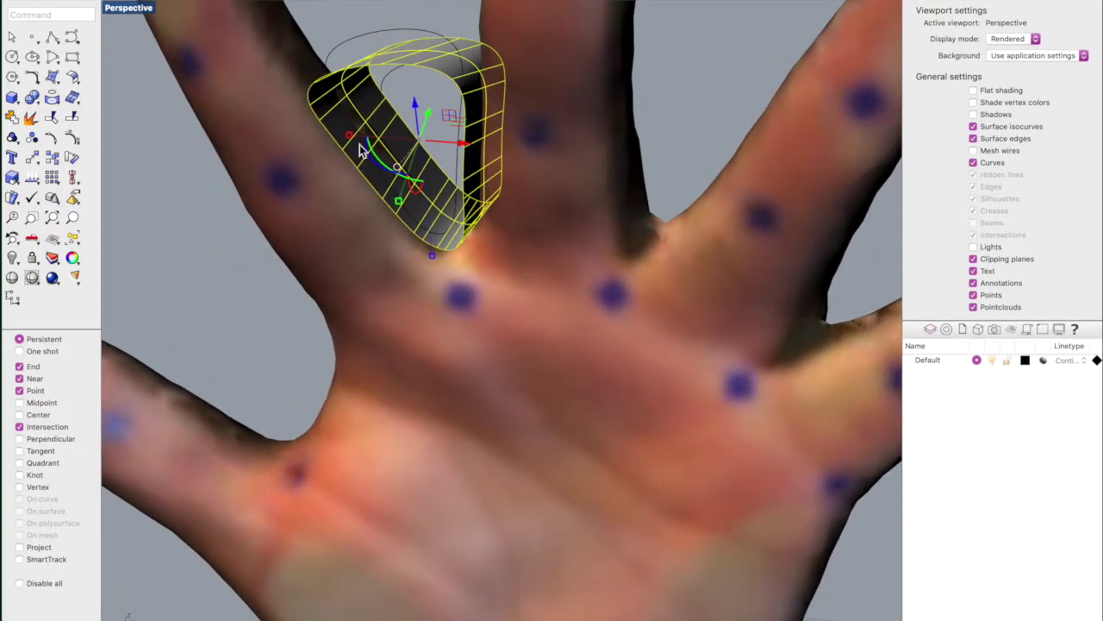
drag(416, 114, 418, 143)
click(302, 250)
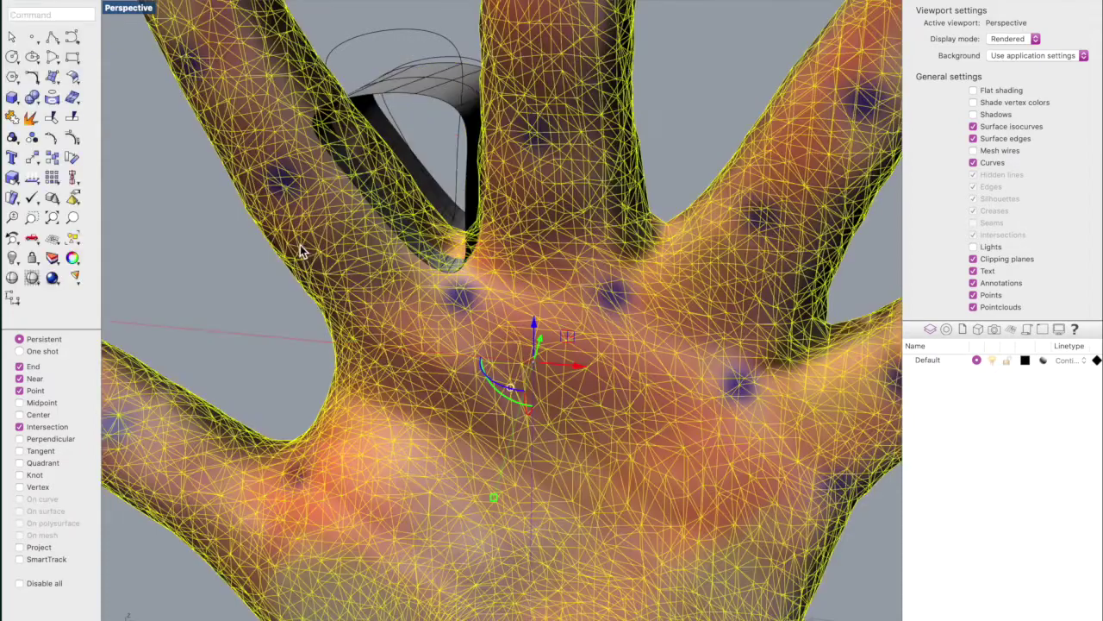
click(262, 247)
Step: Nudge the lofted surface sideways as seen from the back of the hand, and deselect it
right_drag(322, 185, 505, 155)
scroll(526, 160, up, 3)
click(504, 209)
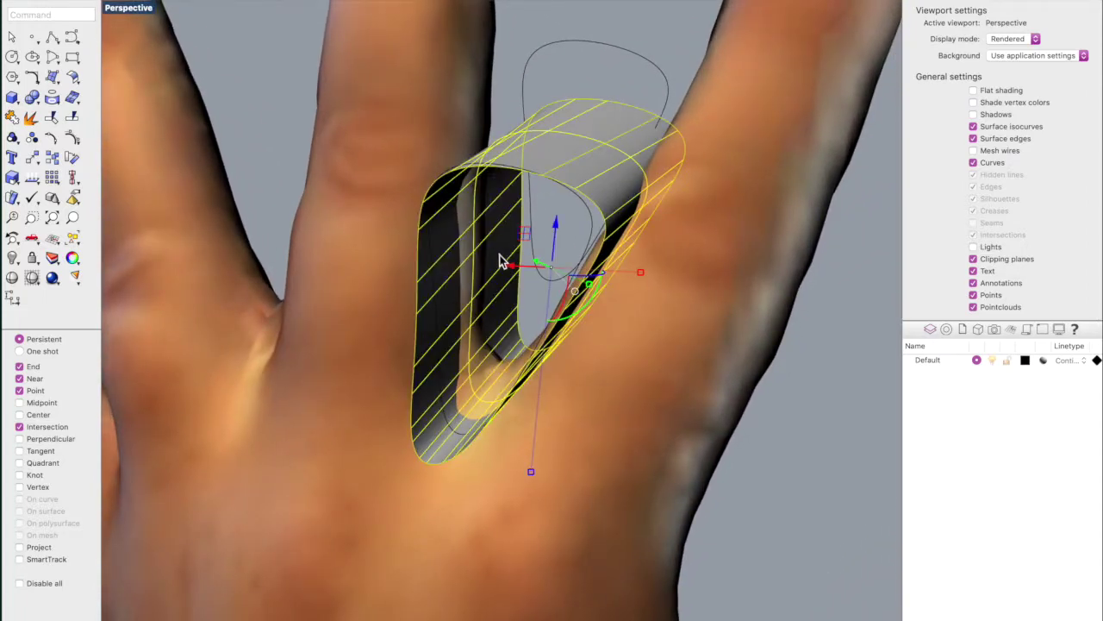
right_drag(511, 270, 507, 297)
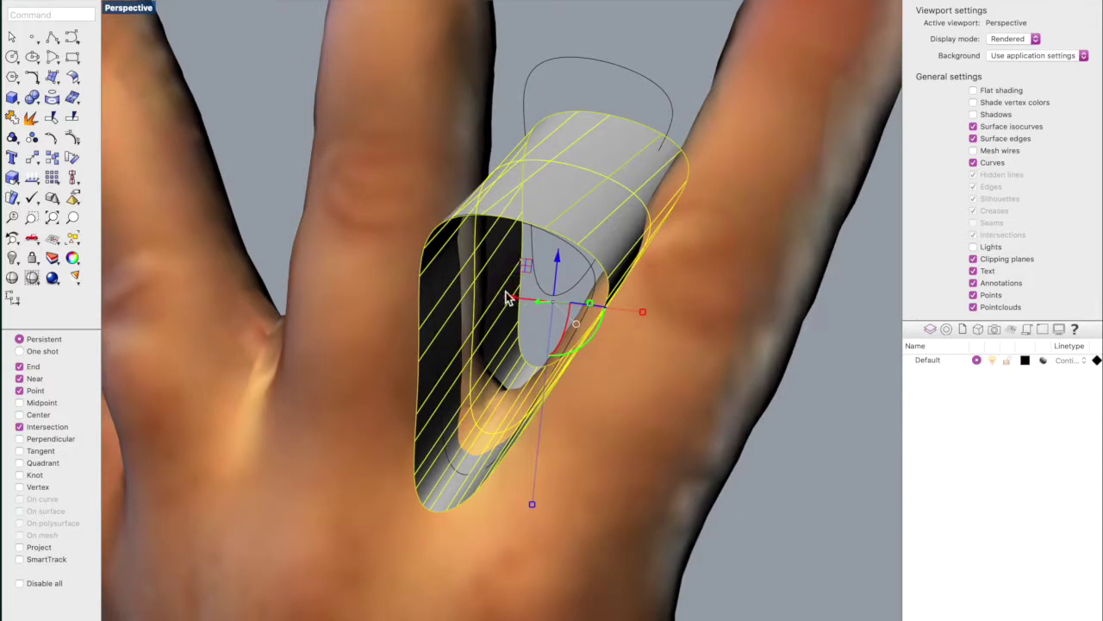
drag(511, 303, 508, 301)
right_drag(508, 301, 549, 296)
key(Escape)
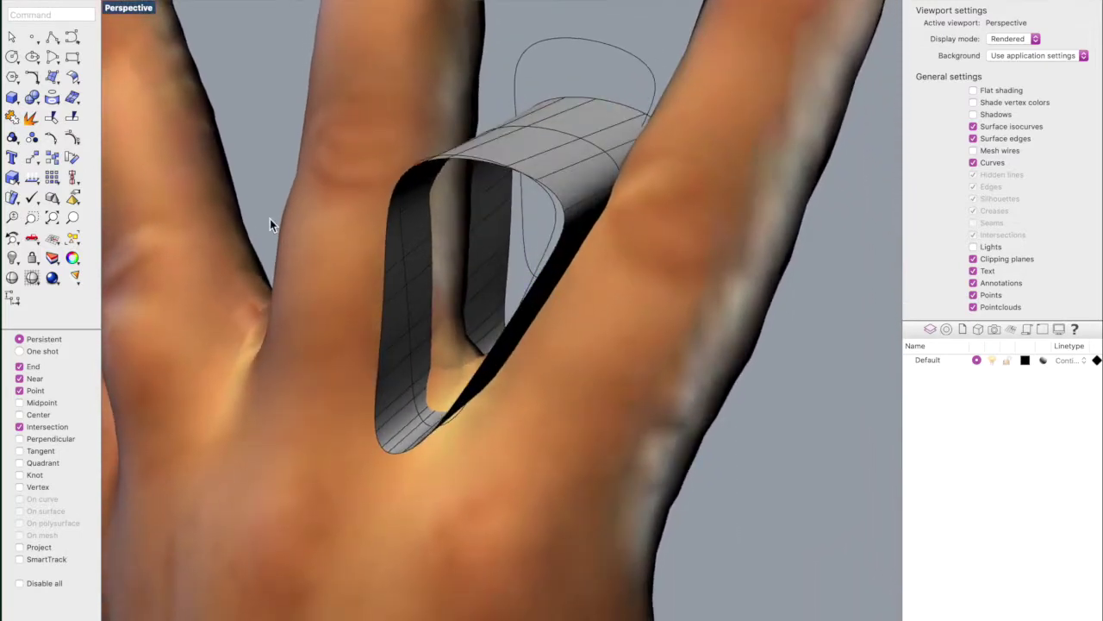
Step: Split the hand mesh with MeshSplit, using the lofted surface as the cutting object
text(MeshSplit)
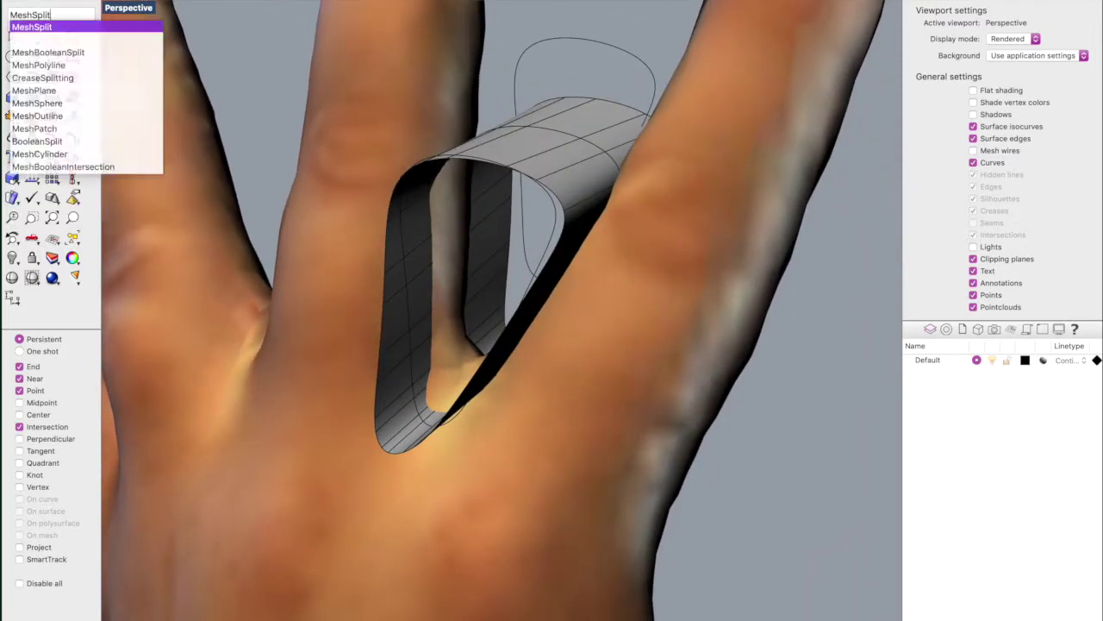
key(Return)
click(345, 289)
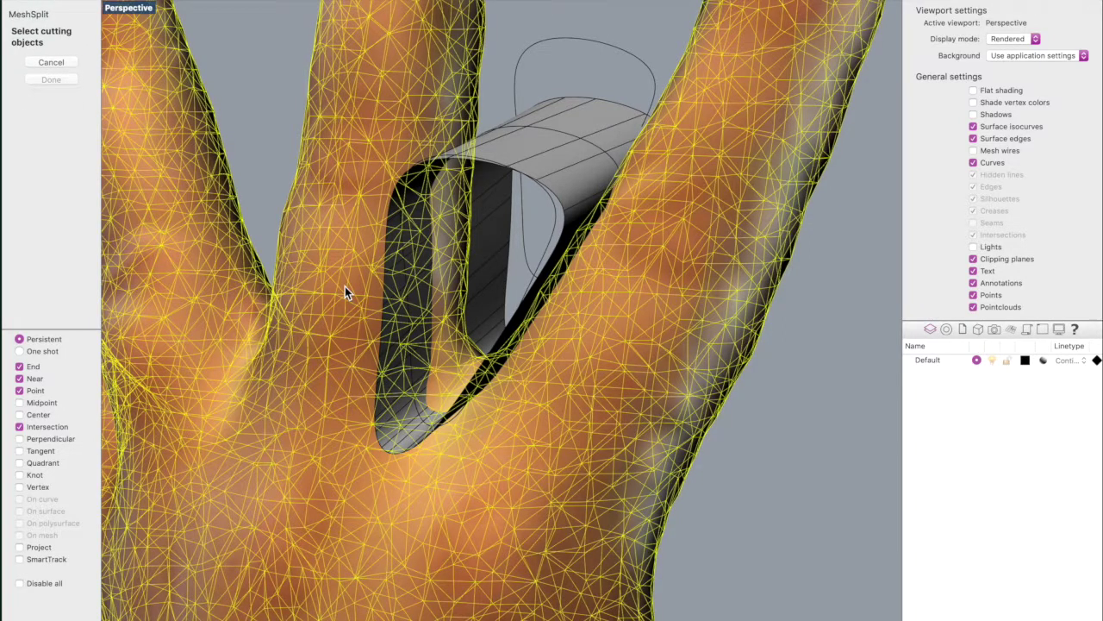
click(484, 158)
key(Return)
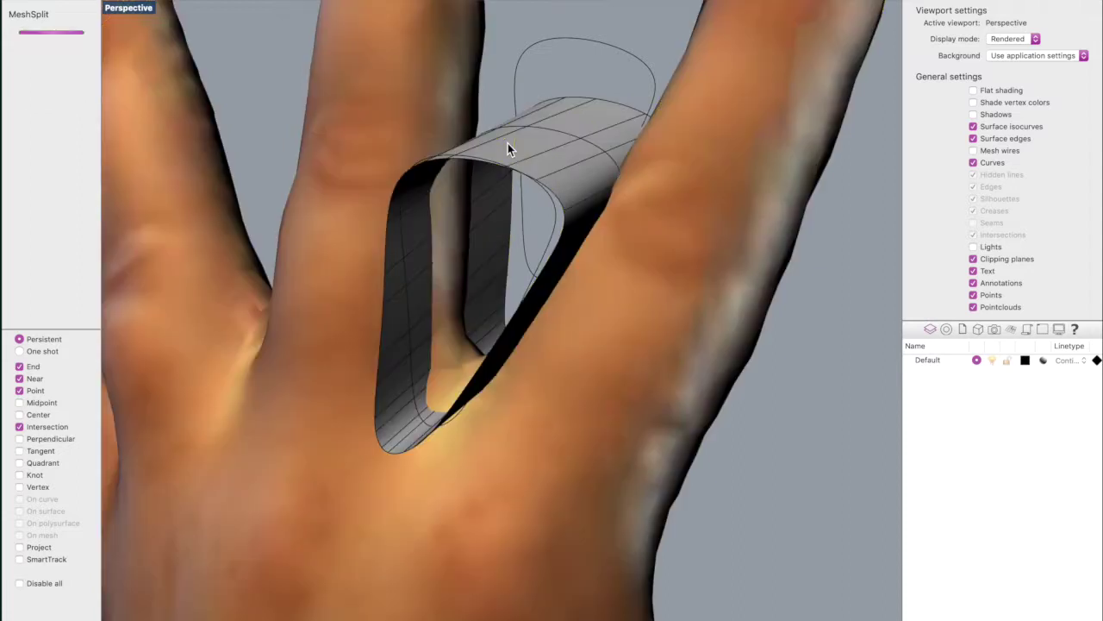
Step: Try deleting the split-off mesh strip between the index and middle fingers, and undo the deletion
click(463, 259)
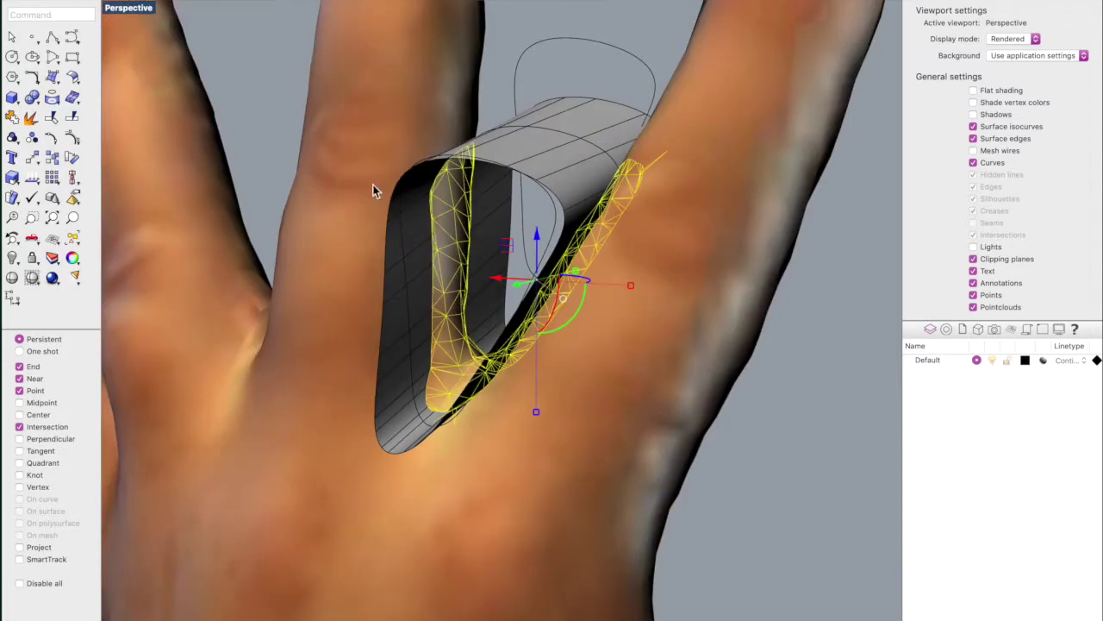
click(40, 0)
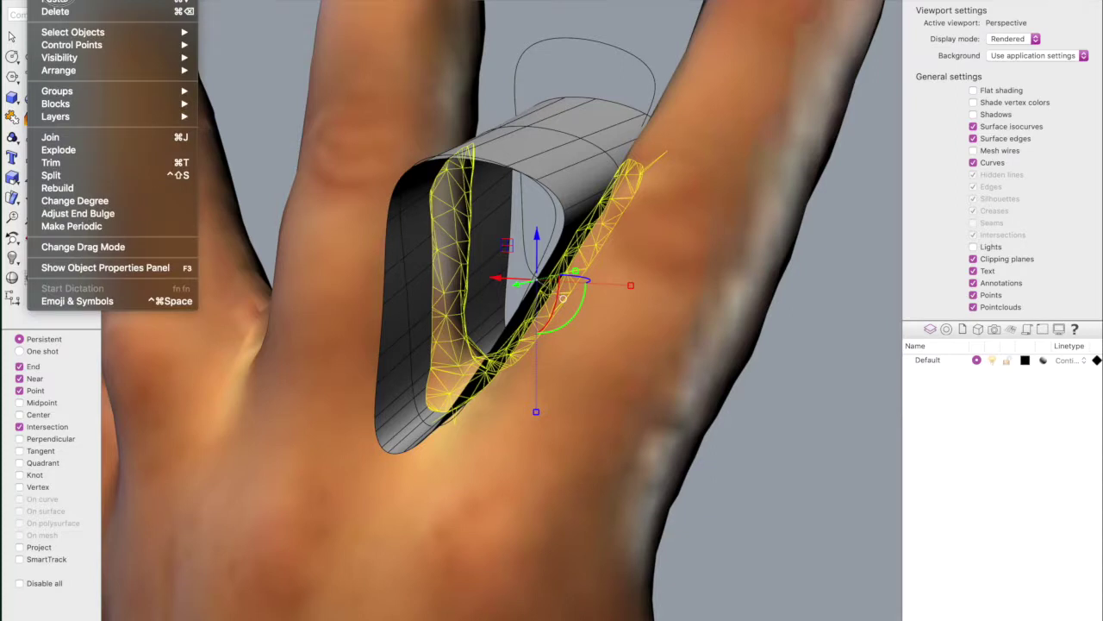
key(Escape)
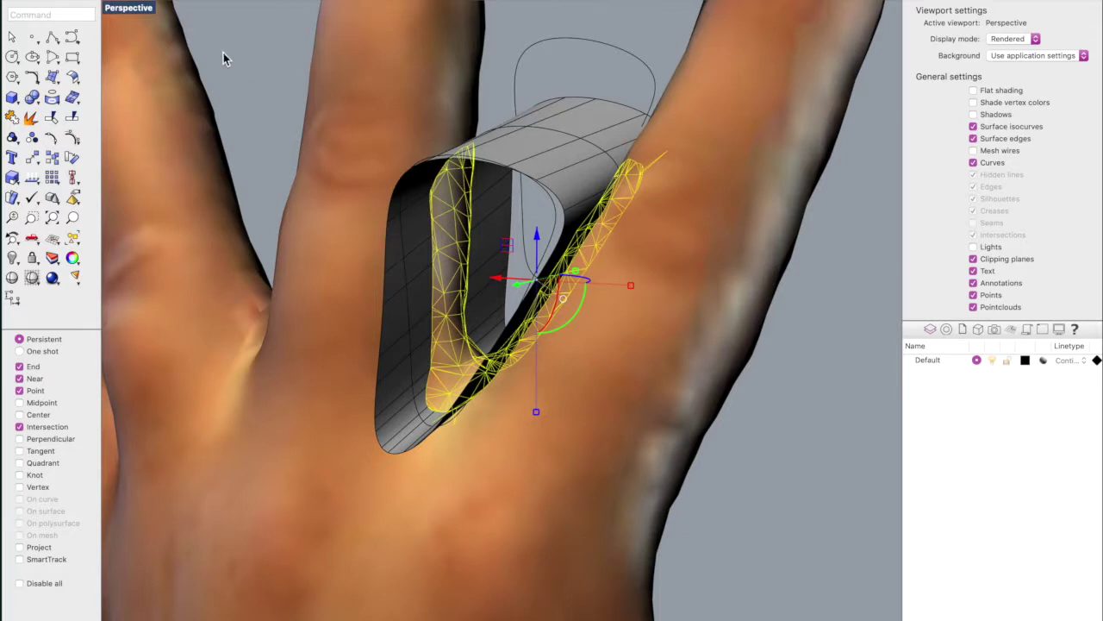
key(Delete)
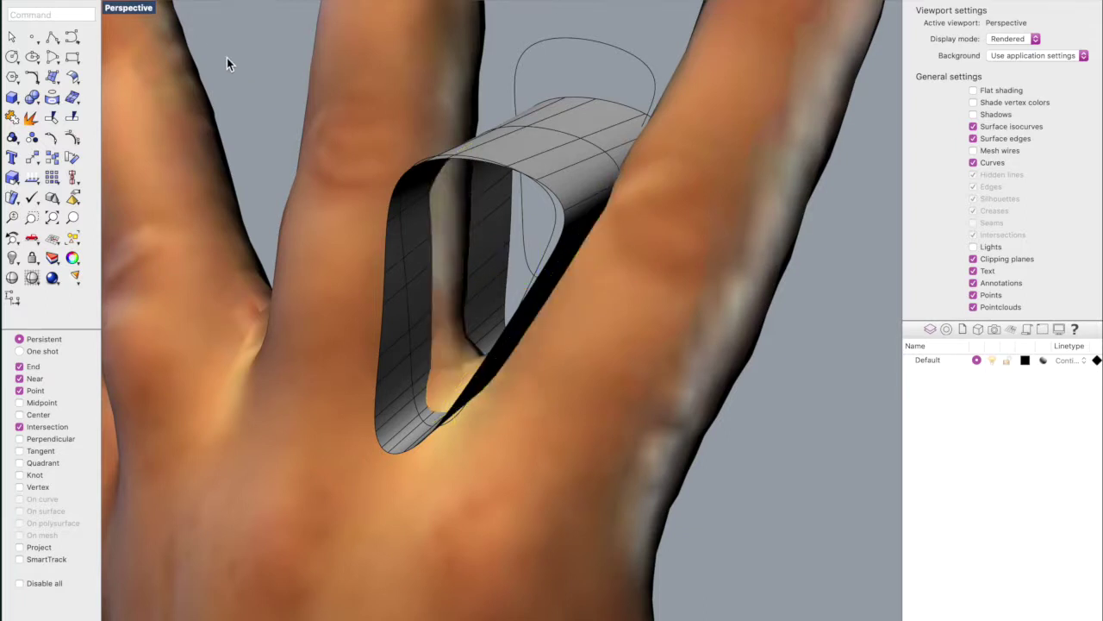
click(369, 160)
click(242, 145)
key(super+z)
Step: Move the split-off mesh strip out of the lofted surface and away from the gap between the fingers
right_drag(285, 193, 315, 197)
drag(597, 313, 251, 121)
right_drag(252, 117, 310, 168)
click(436, 294)
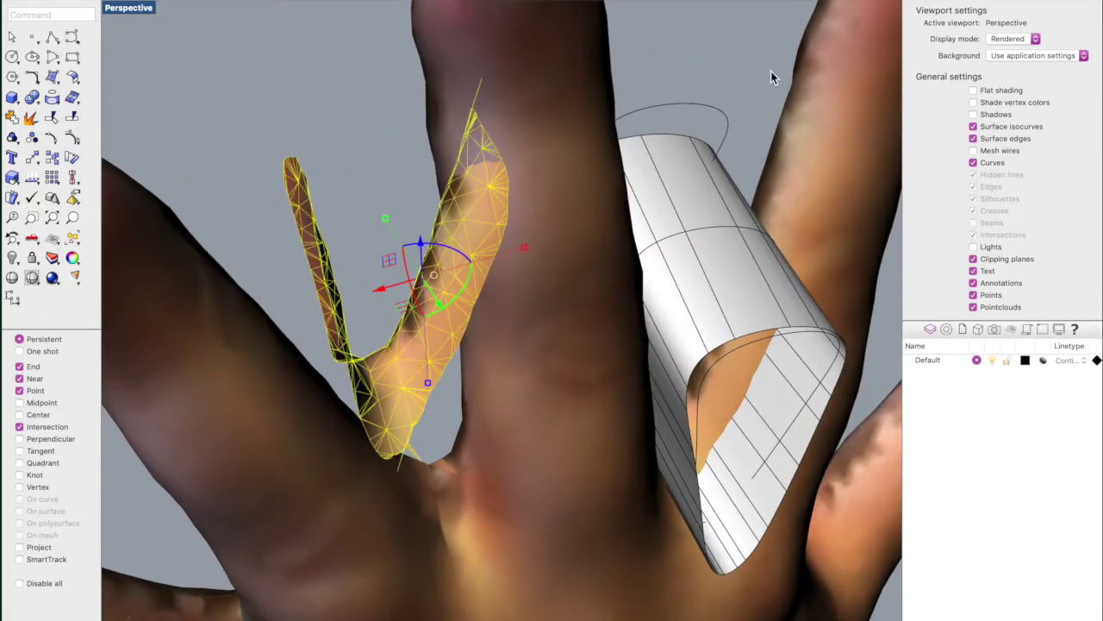
key(Escape)
Step: Switch the Perspective view to Shaded and set the split-off strip's display color to red (RGB 231, 37, 46)
key(ctrl+alt+s)
mouse_move(583, 345)
right_down()
mouse_move(485, 414)
mouse_move(451, 394)
mouse_move(488, 388)
right_up()
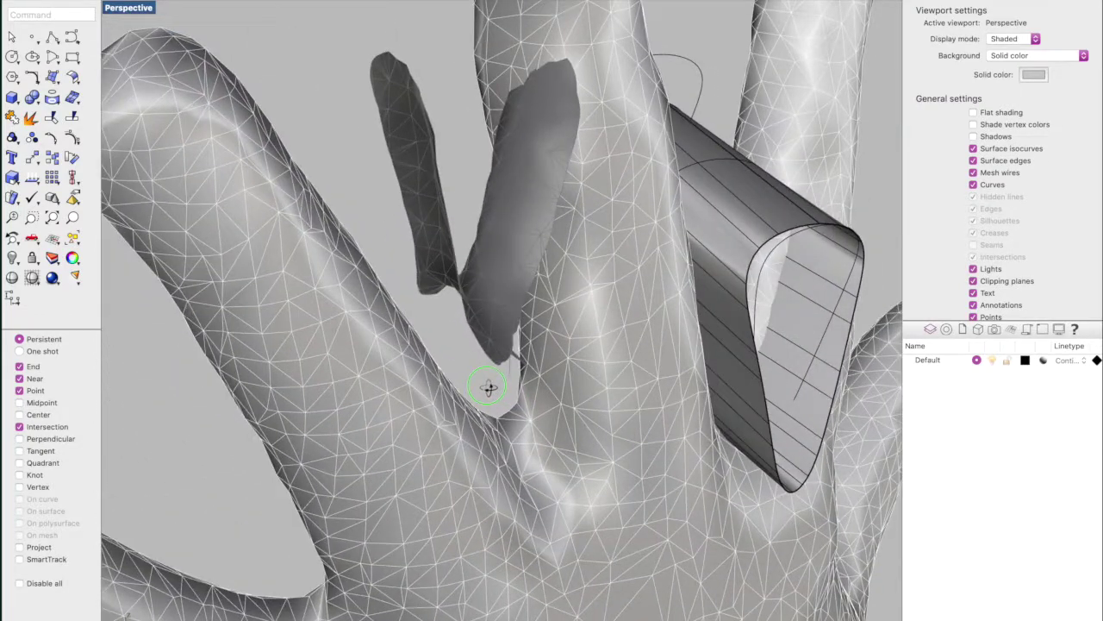
click(489, 336)
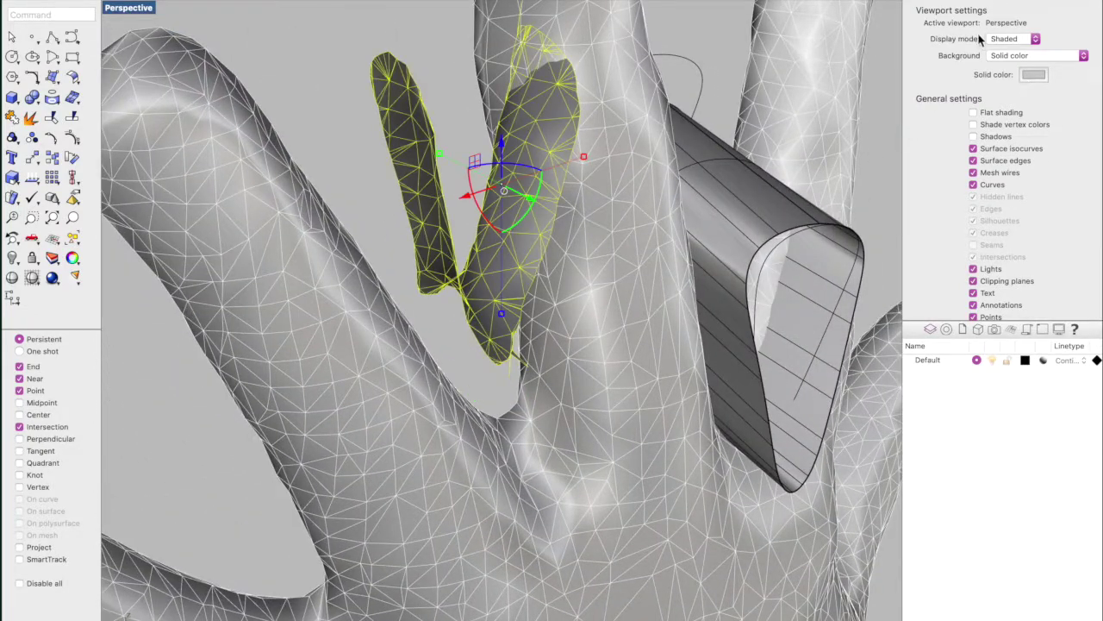
click(953, 4)
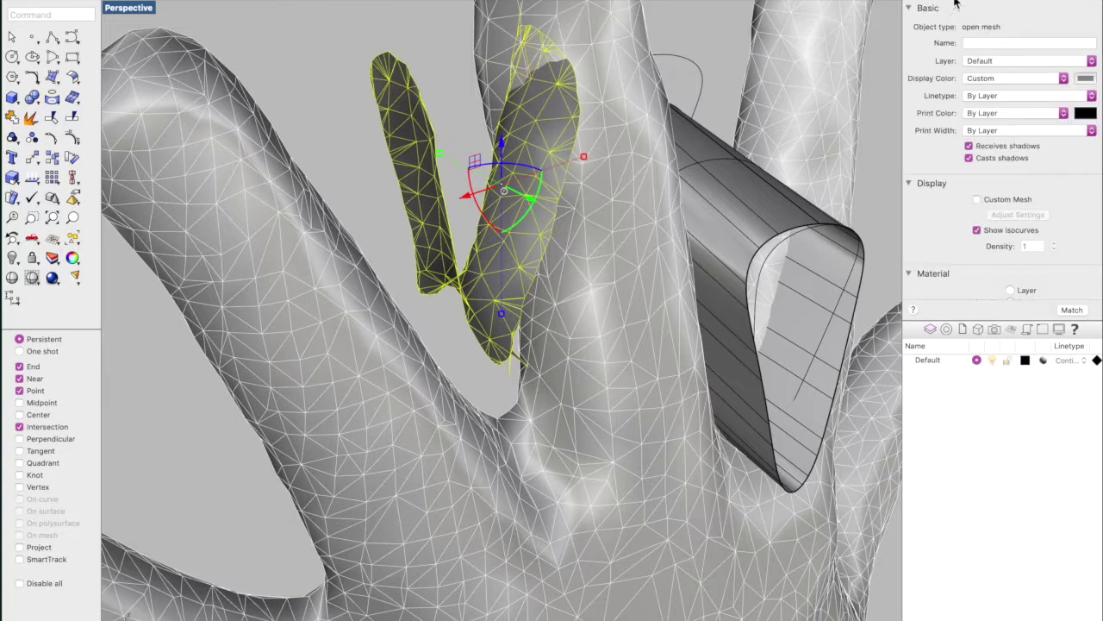
click(1083, 78)
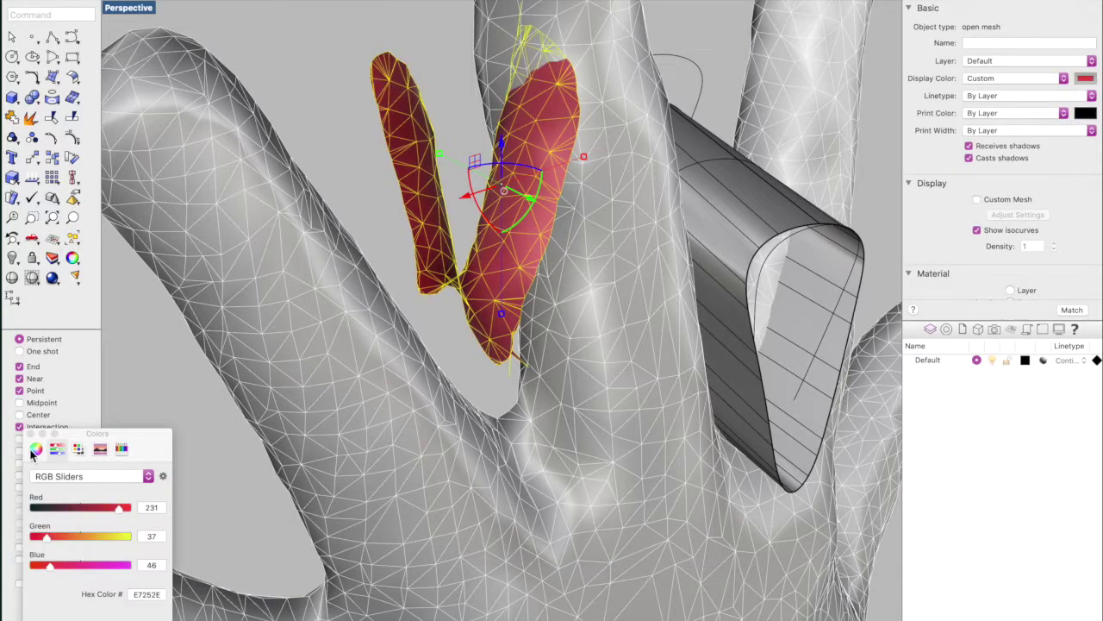
click(30, 434)
click(371, 252)
Step: Delete the stray spike faces at the lower edge of the red mesh strip with DeleteMeshFaces
mouse_move(370, 253)
right_down()
mouse_move(377, 264)
mouse_move(362, 271)
mouse_move(379, 246)
mouse_move(366, 258)
right_up()
scroll(398, 288, up, 8)
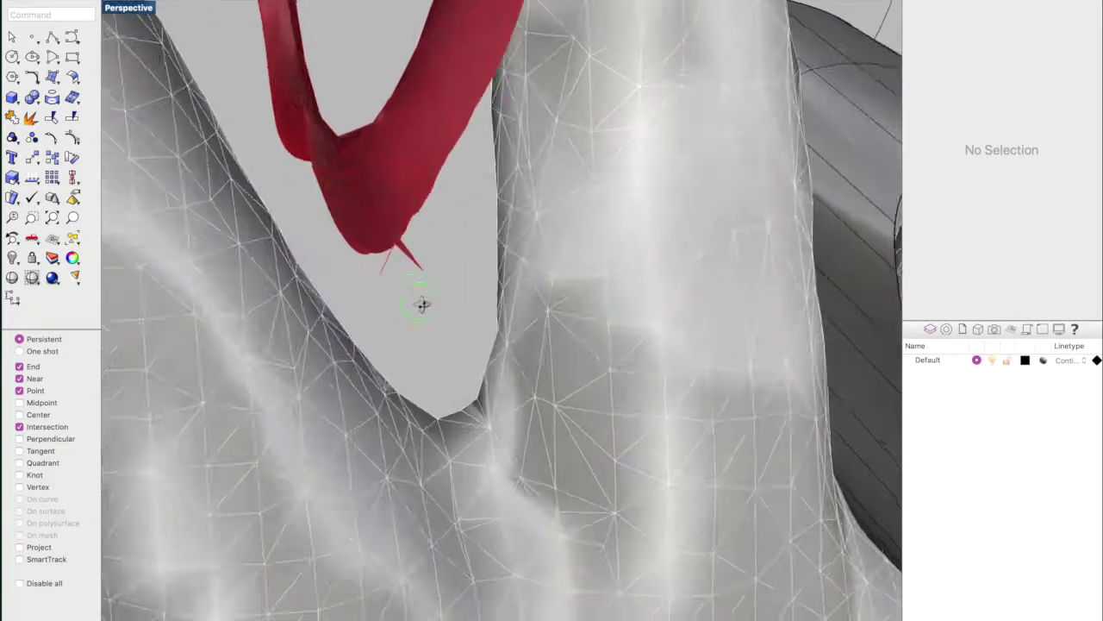
text(DeletemeshFaces)
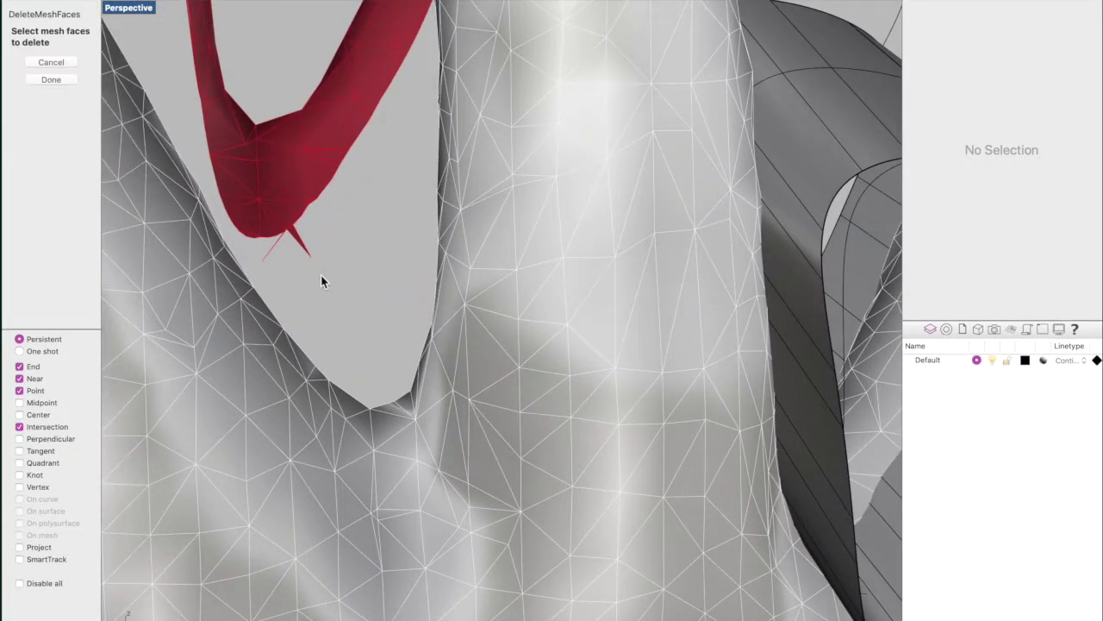
click(300, 248)
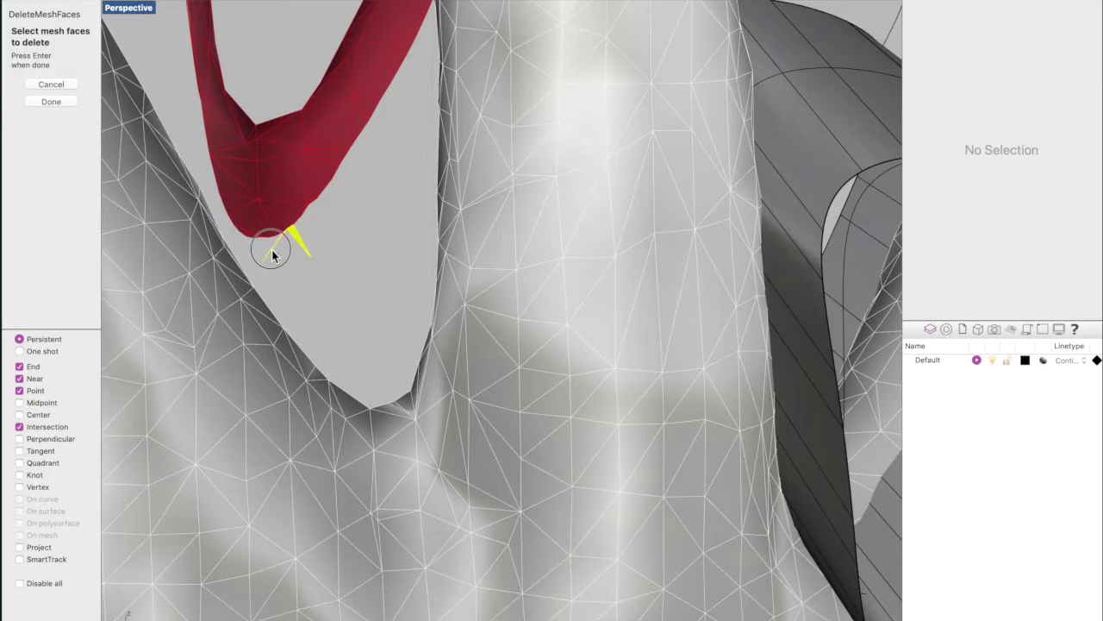
key(Return)
Step: Select the red mesh strip and shift it slightly, viewing it from the other side of the hand
right_drag(276, 262, 437, 270)
scroll(446, 310, down, 6)
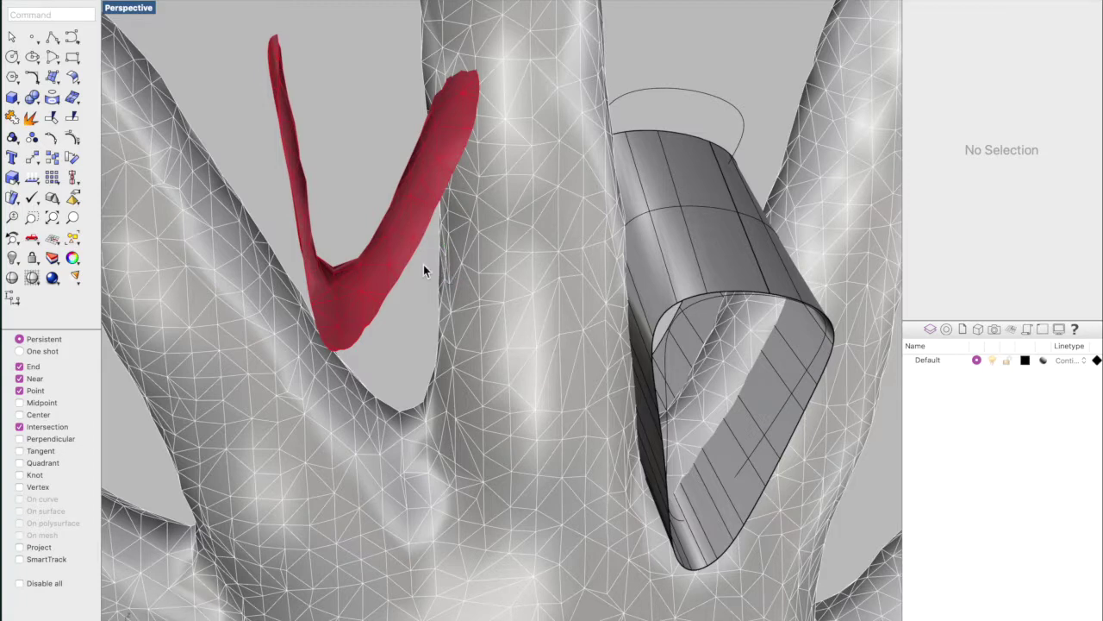
click(398, 270)
drag(432, 210, 446, 203)
right_drag(414, 222, 560, 357)
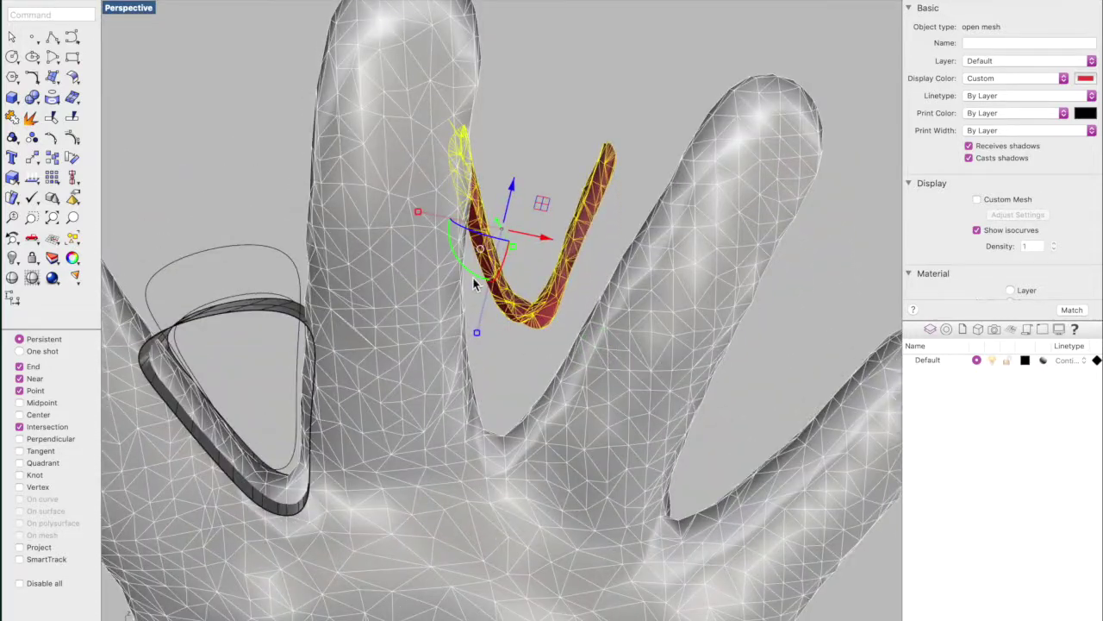
Step: Shift the red mesh strip clear of the middle finger and centre it within the gap between the two fingers
drag(473, 273, 543, 316)
right_drag(543, 315, 525, 339)
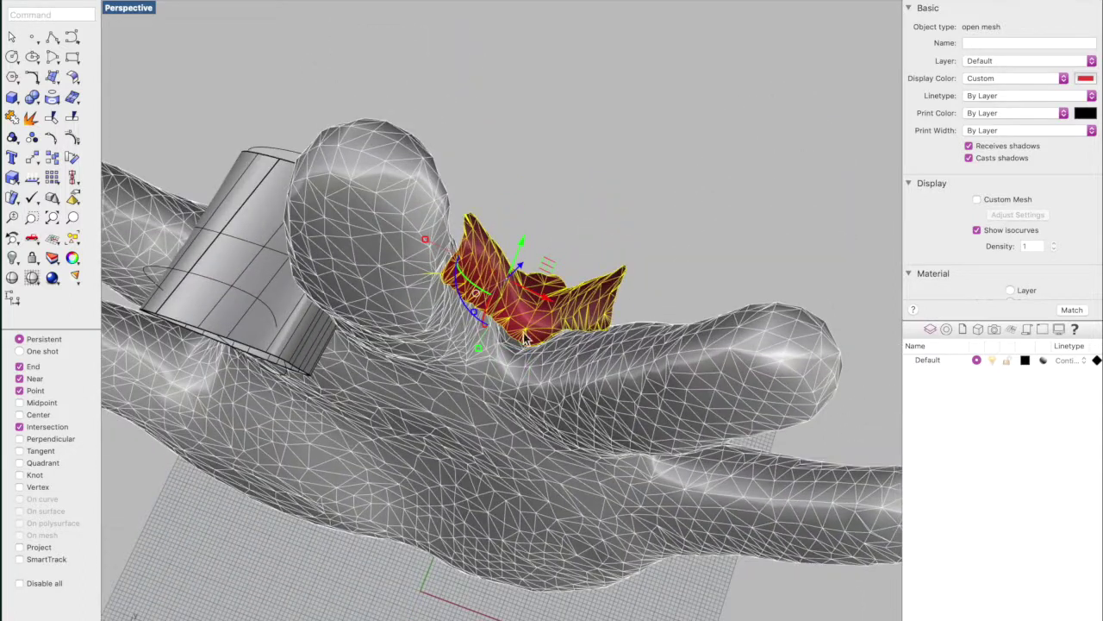
drag(538, 293, 551, 300)
drag(480, 313, 479, 310)
right_drag(528, 298, 533, 258)
click(484, 274)
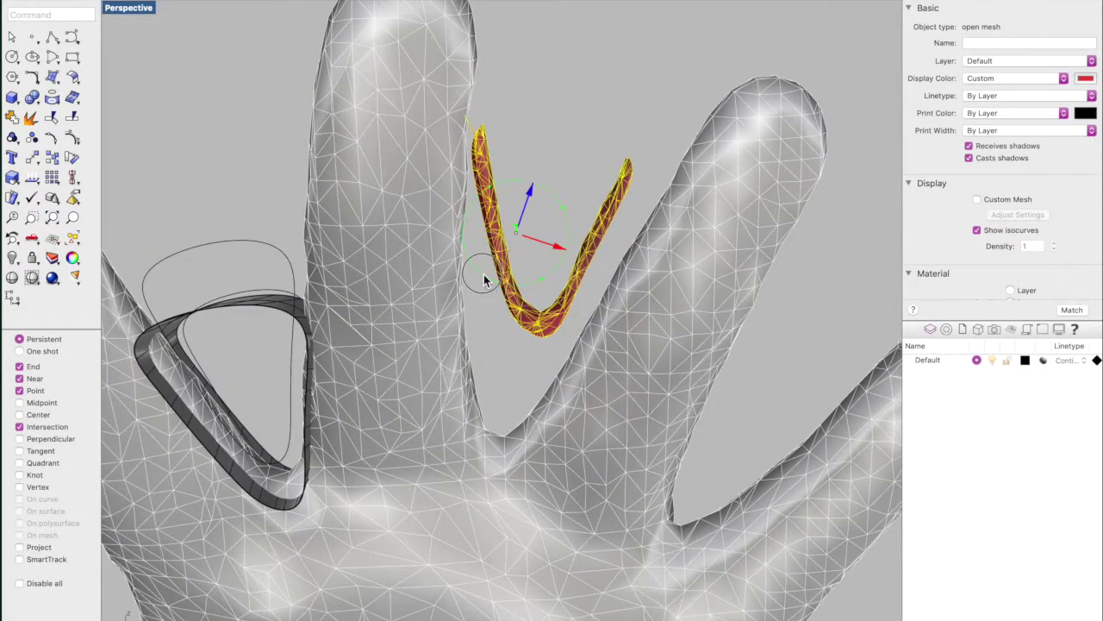
click(537, 202)
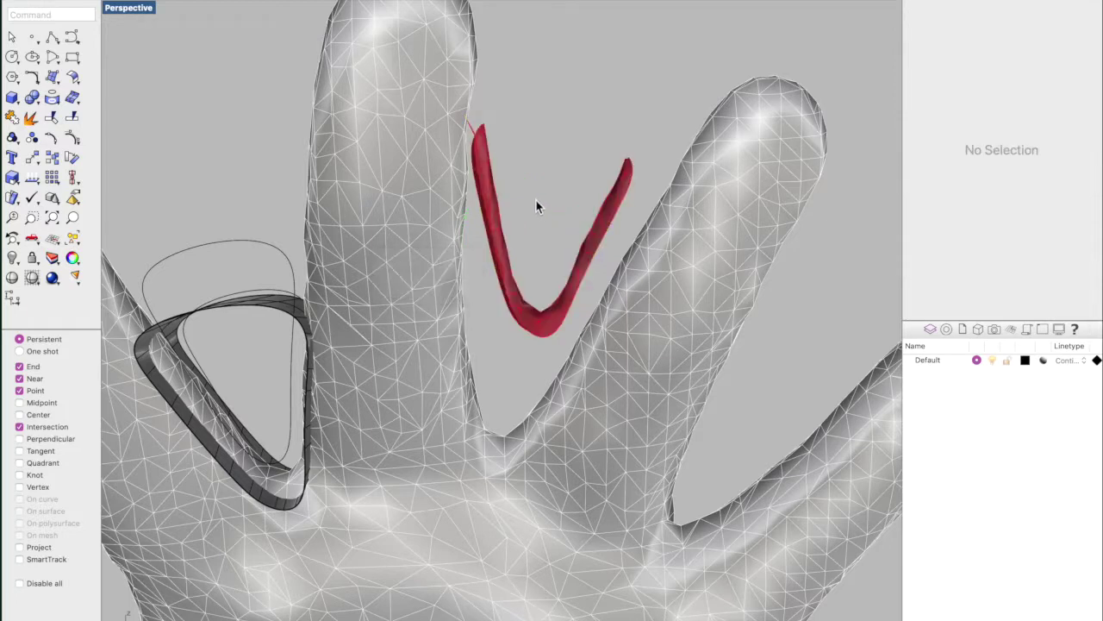
Step: Move the red mesh strip down into the web between the two fingers so it overlaps the hand mesh
click(504, 276)
drag(532, 197, 502, 341)
drag(512, 382, 522, 385)
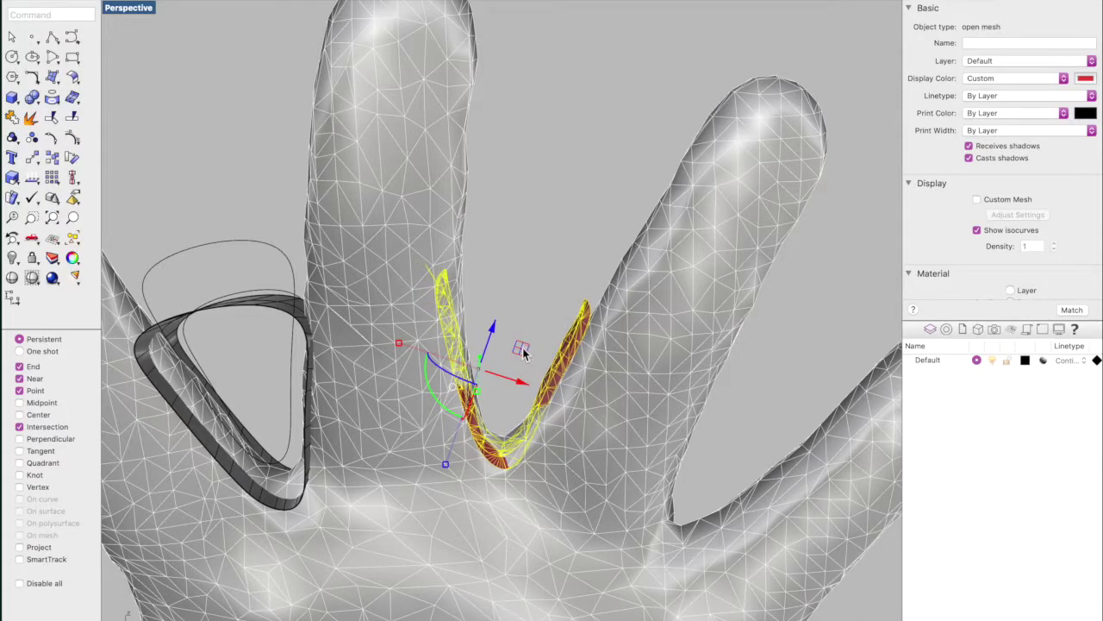
click(514, 335)
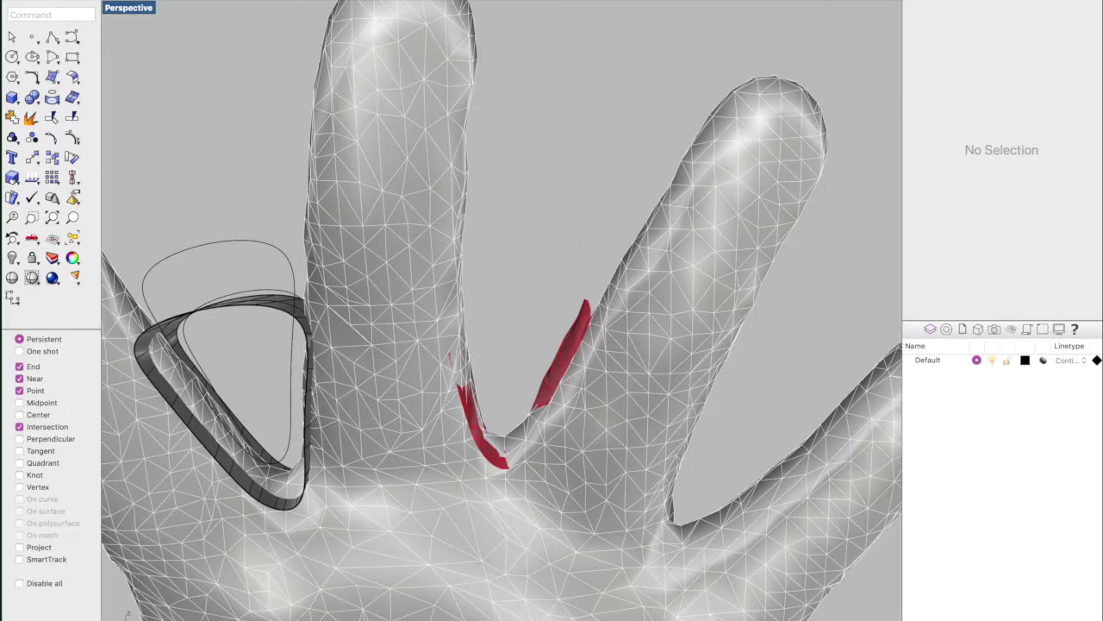
right_drag(267, 230, 259, 227)
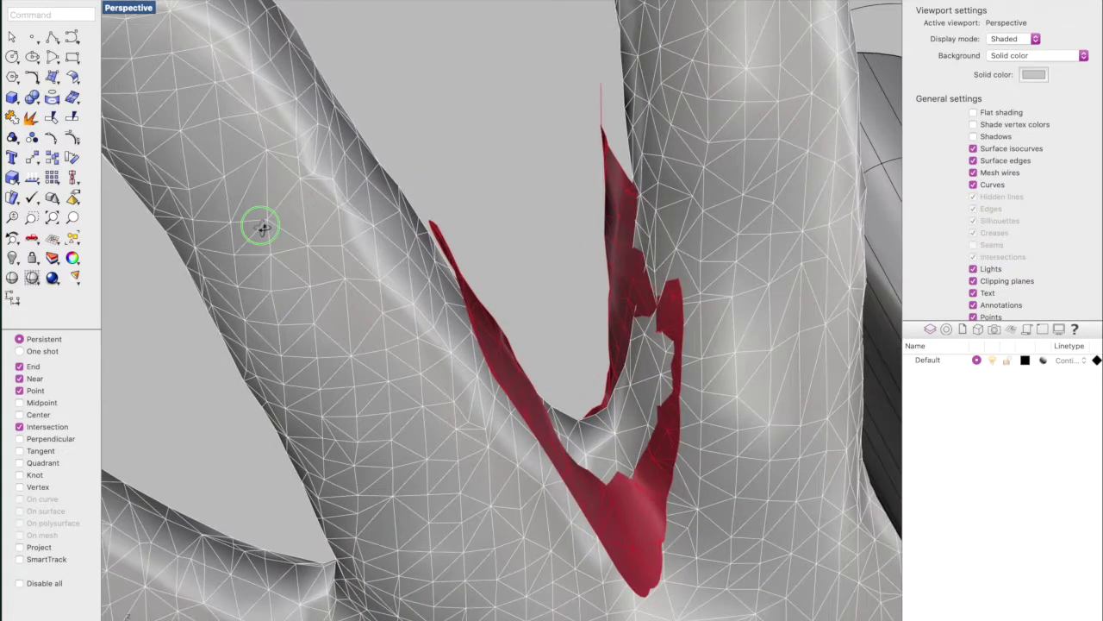
Step: Turn on the red strip's control points and add a new layer below Default
click(625, 257)
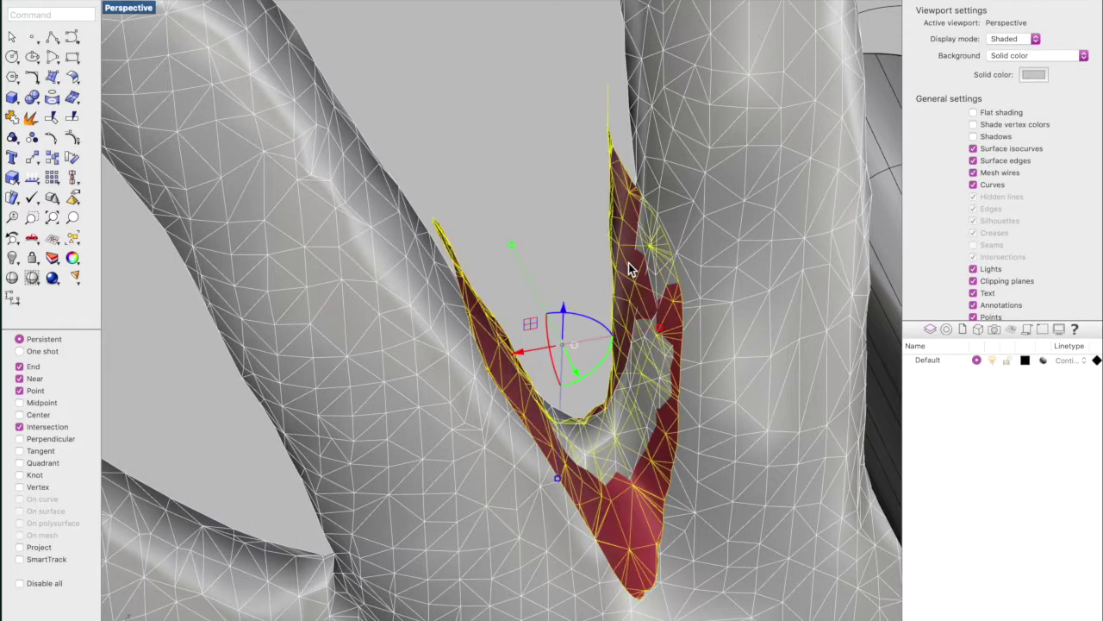
right_click(628, 262)
click(658, 315)
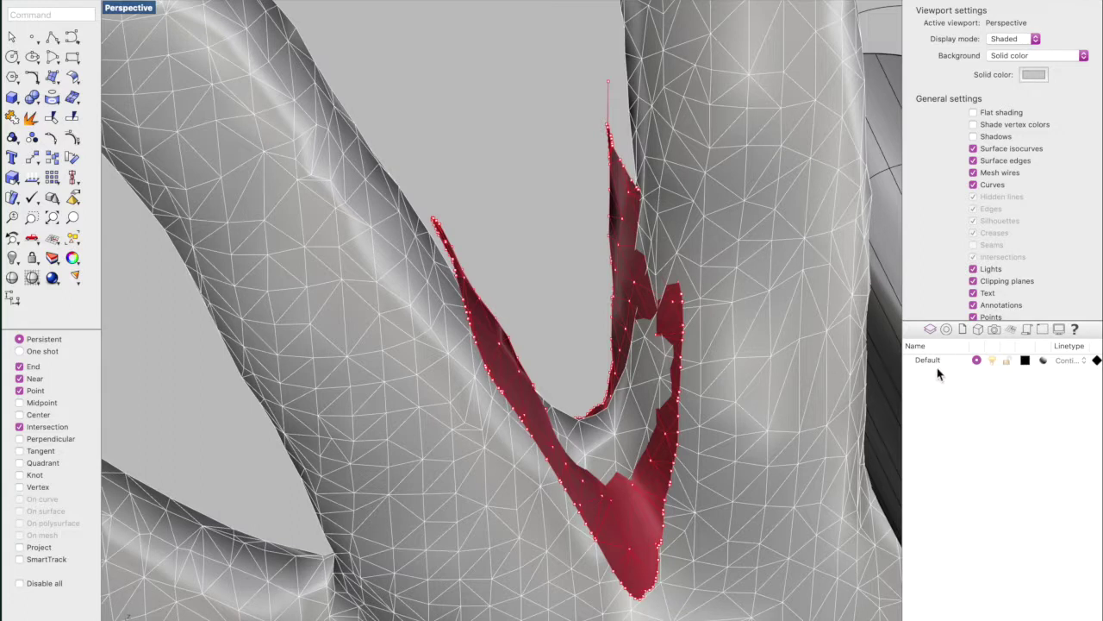
double_click(922, 457)
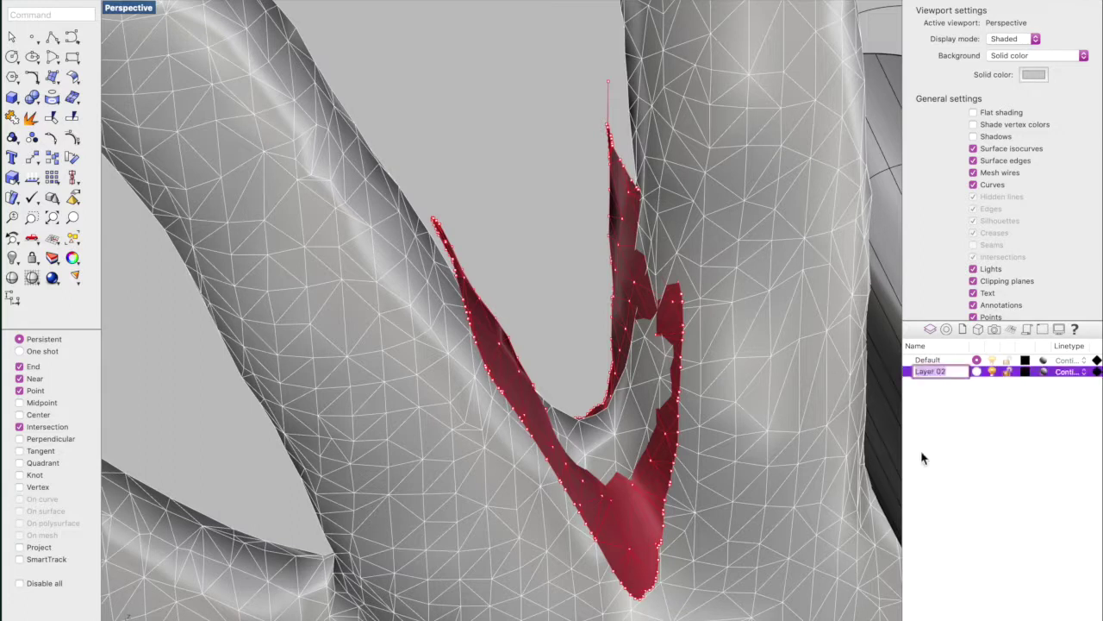
Step: Turn off the red strip's control points
right_click(610, 513)
click(599, 418)
right_click(618, 324)
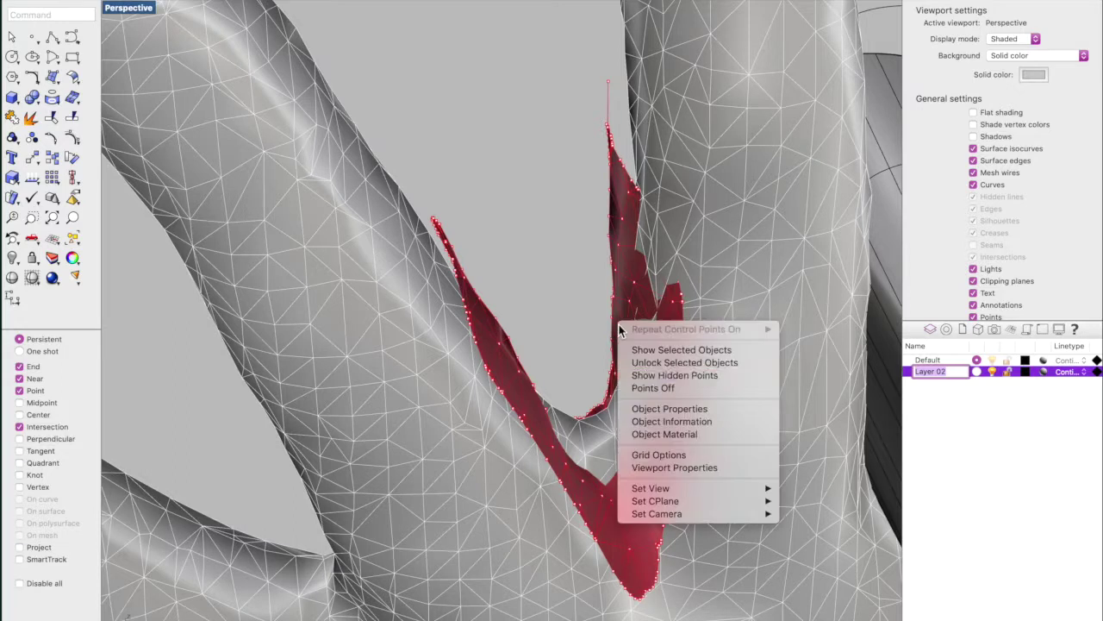
click(649, 388)
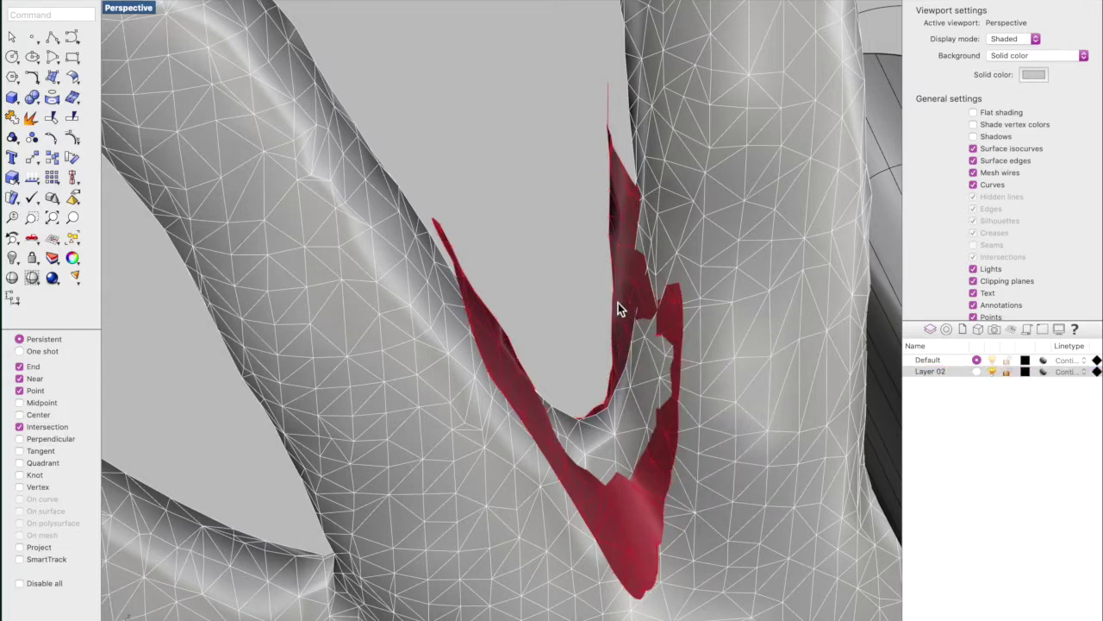
Step: Select the red strip and turn its control points on for close-up editing
scroll(689, 306, up, 3)
right_click(584, 297)
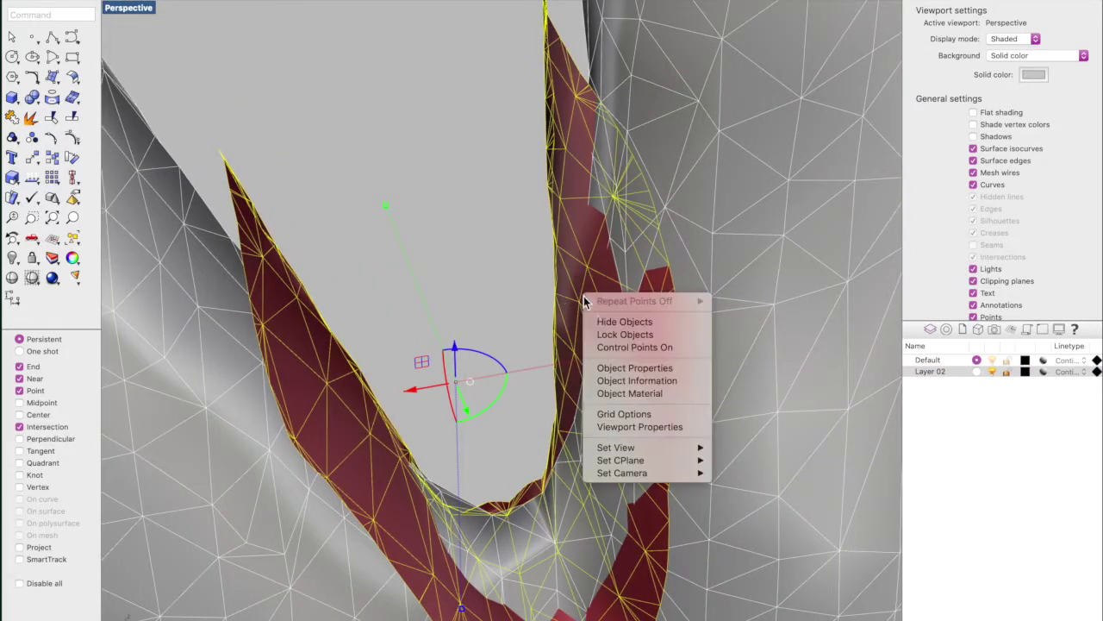
click(614, 348)
right_drag(592, 260, 614, 266)
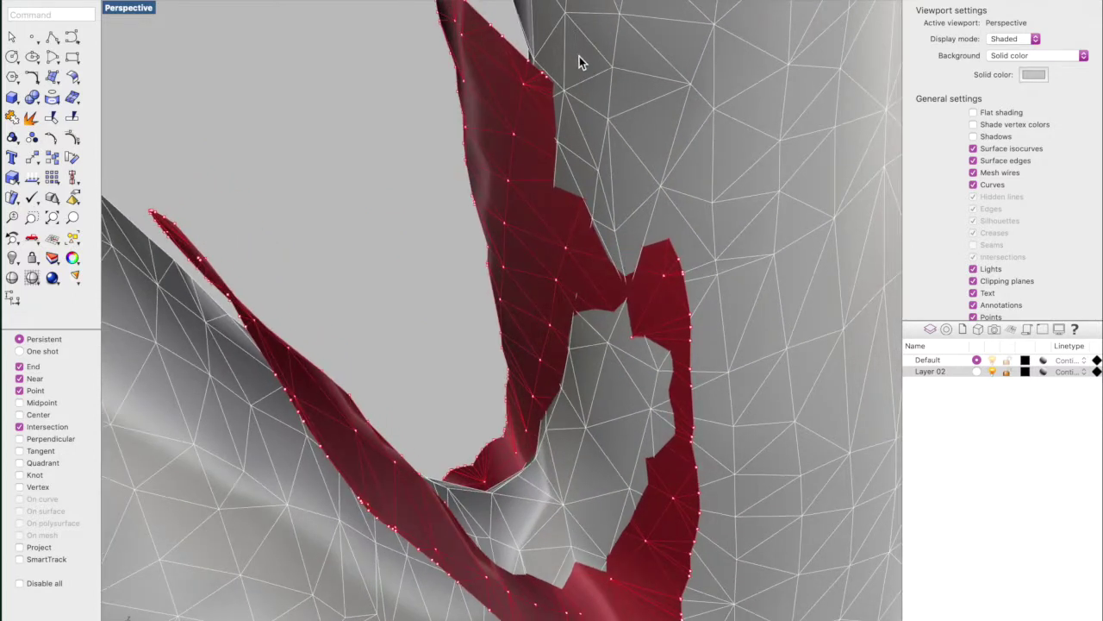
Step: Move the lofted cutting surface away so it no longer covers the red strip
right_click(799, 60)
click(833, 98)
right_drag(727, 120, 688, 114)
click(594, 79)
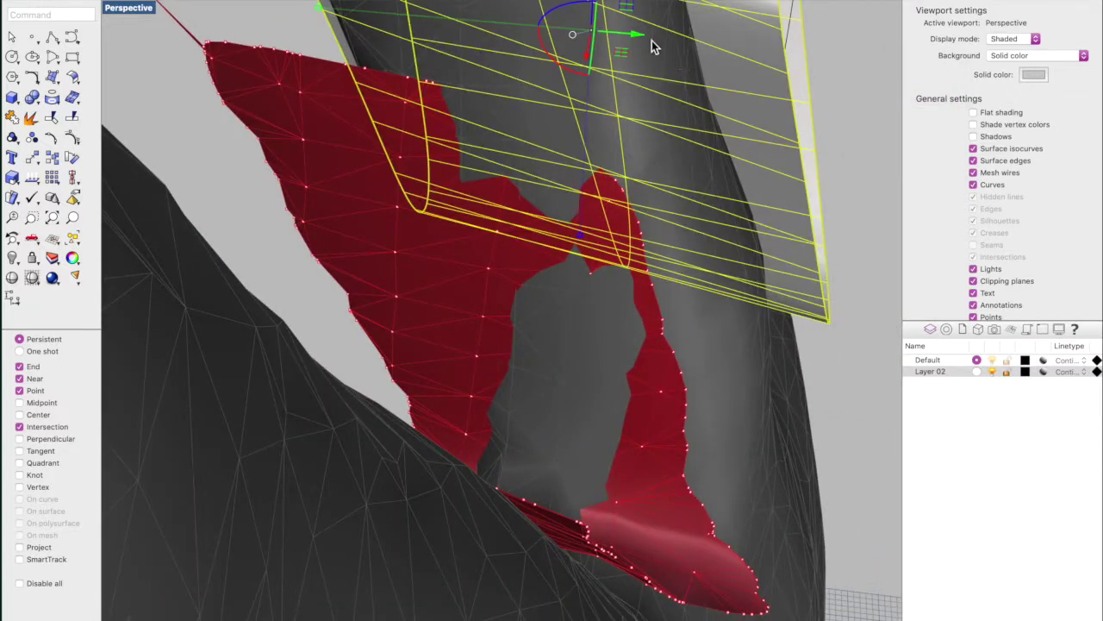
drag(620, 45, 839, 76)
click(779, 82)
key(Delete)
Step: Pull the control points along the red strip's upper edge out of the finger mesh
drag(404, 56, 654, 179)
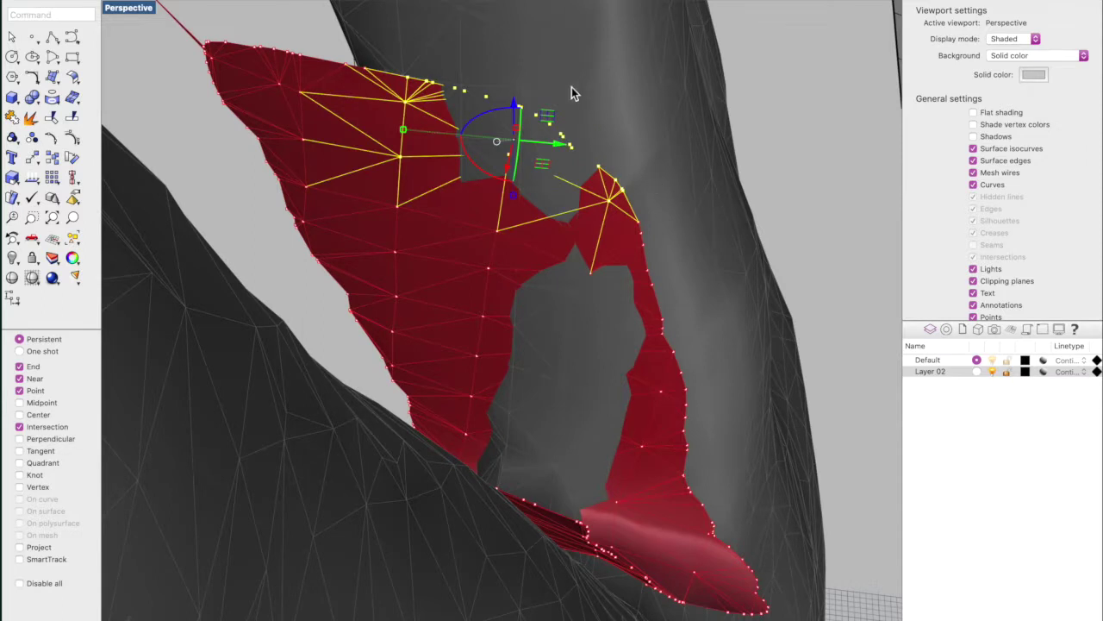
right_drag(520, 147, 479, 156)
drag(547, 191, 537, 202)
click(358, 262)
right_drag(358, 262, 259, 222)
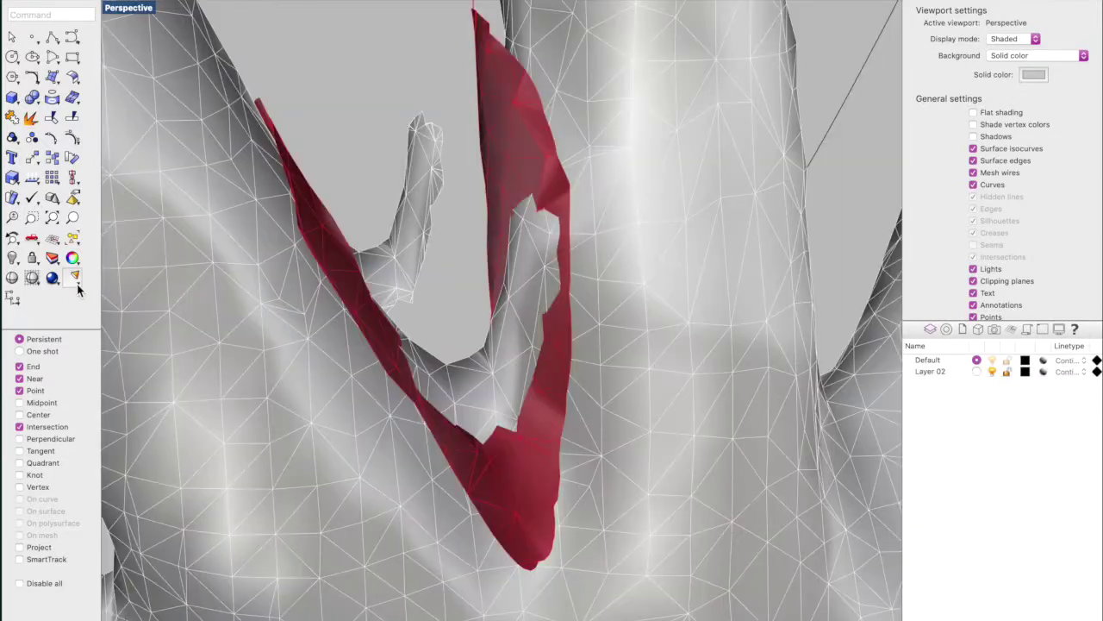
Step: Run MeshBooleanIntersection with the red strip as the first set and the hand mesh as the second set
text(Mesh)
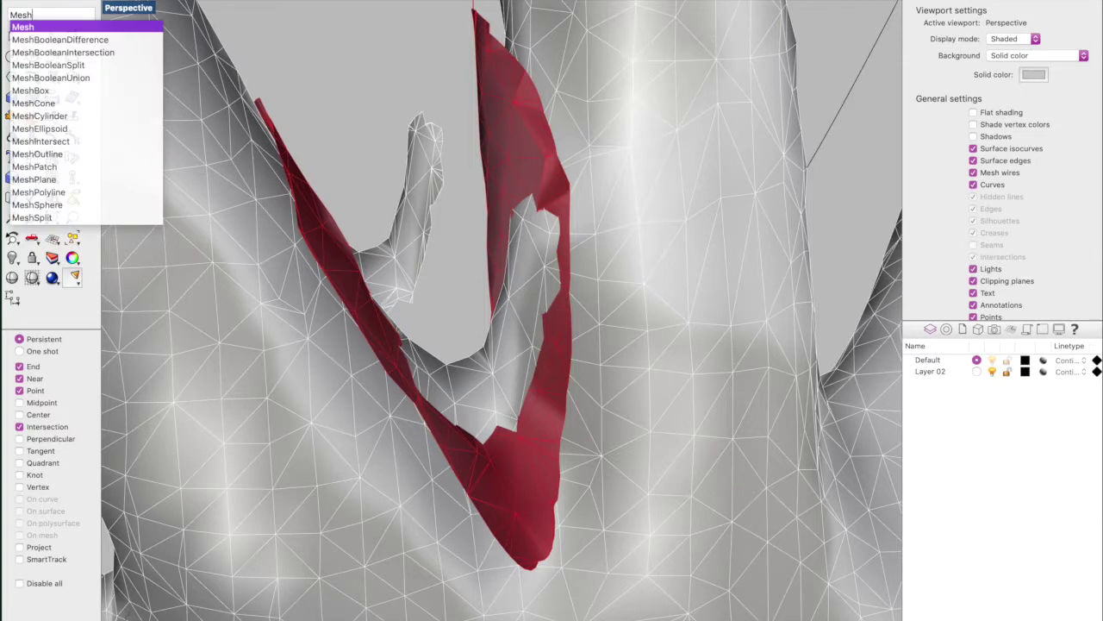
key(Down)
key(Down)
key(Down)
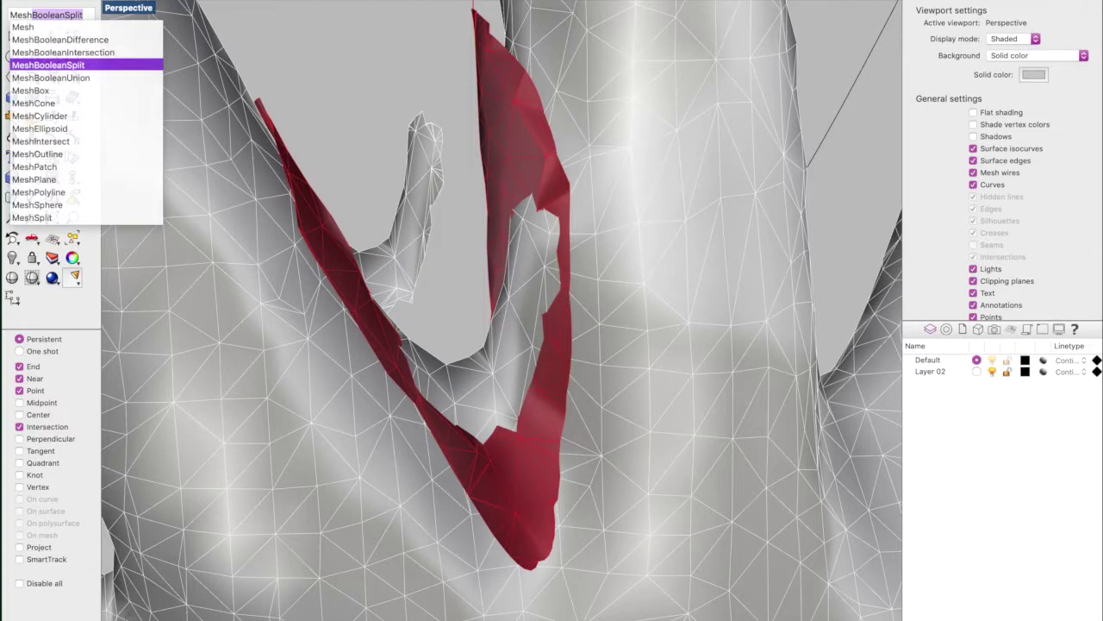
key(Up)
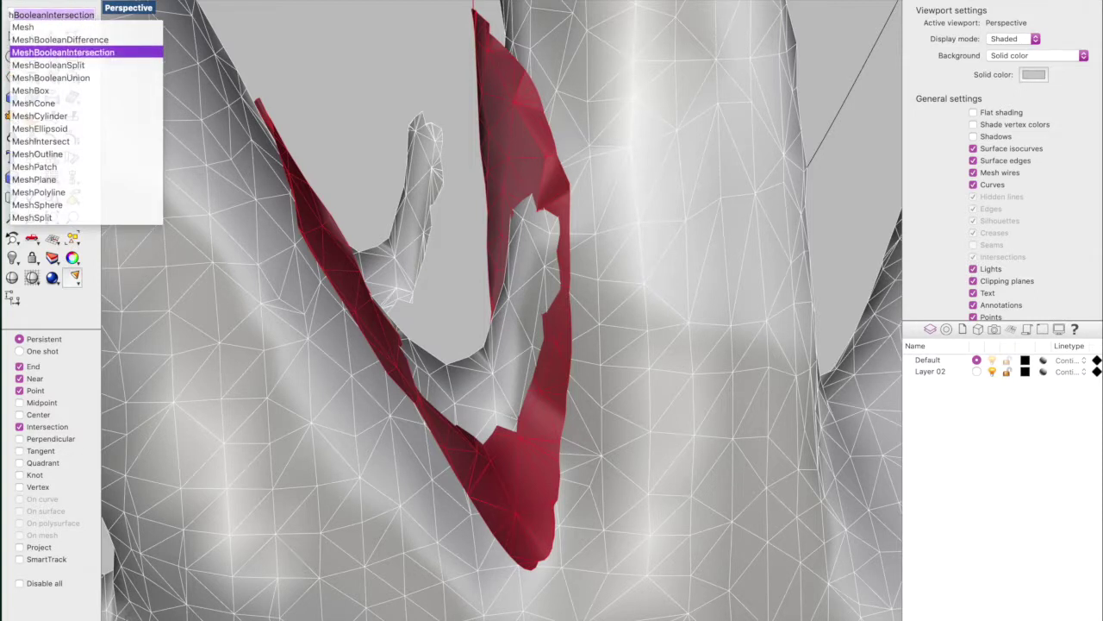
key(Return)
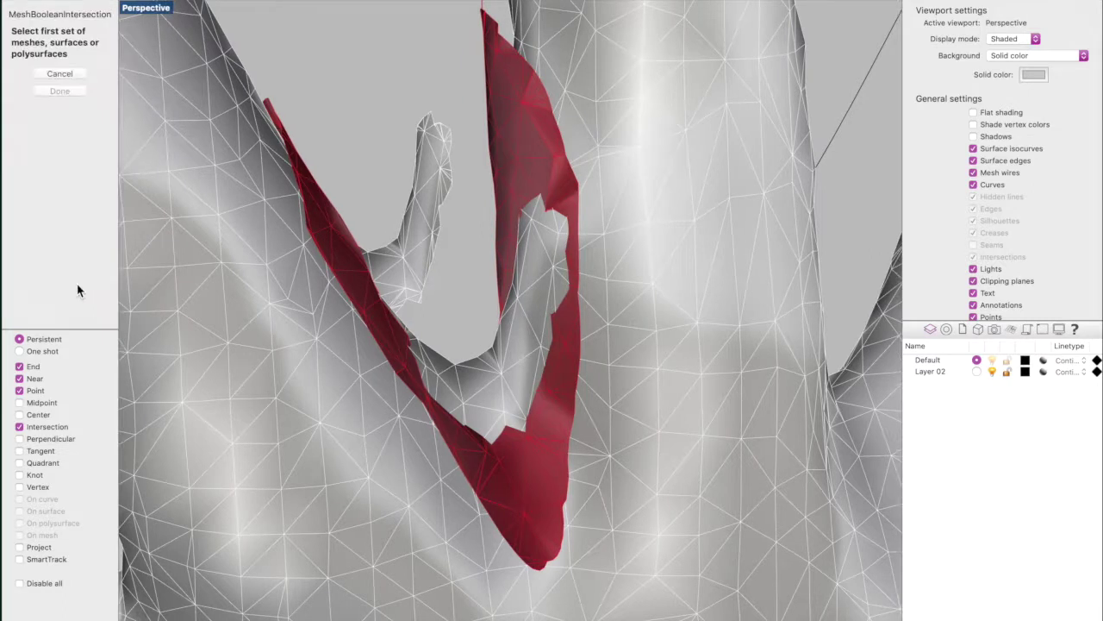
click(371, 316)
key(Return)
click(477, 385)
key(Return)
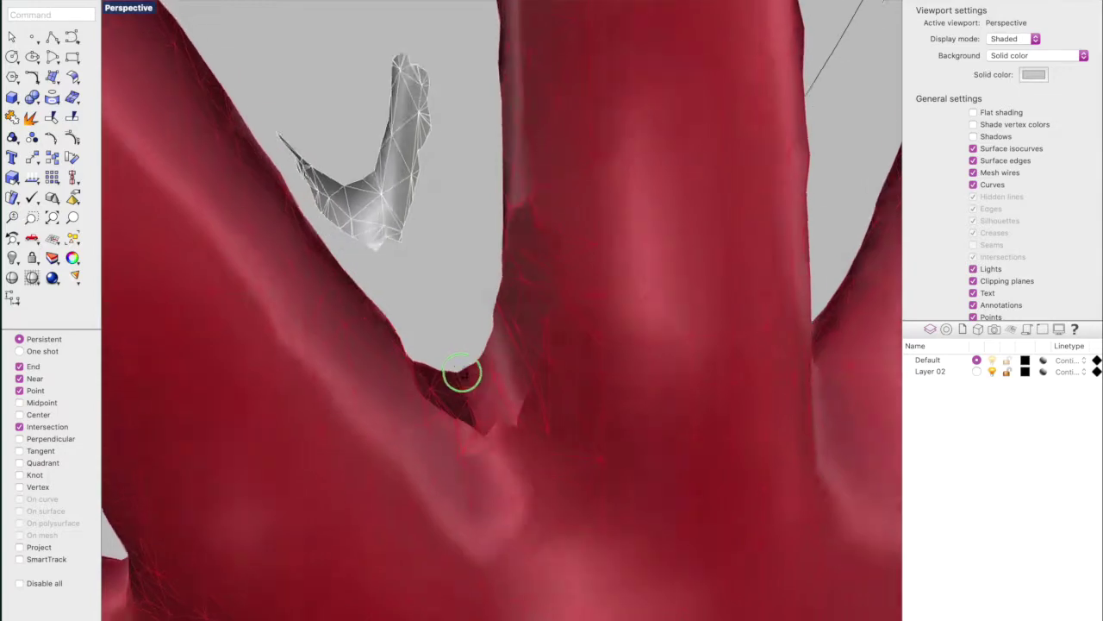
Step: Move the leftover white mesh piece away from the hand and inspect the gap between the fingers
right_drag(463, 374, 618, 357)
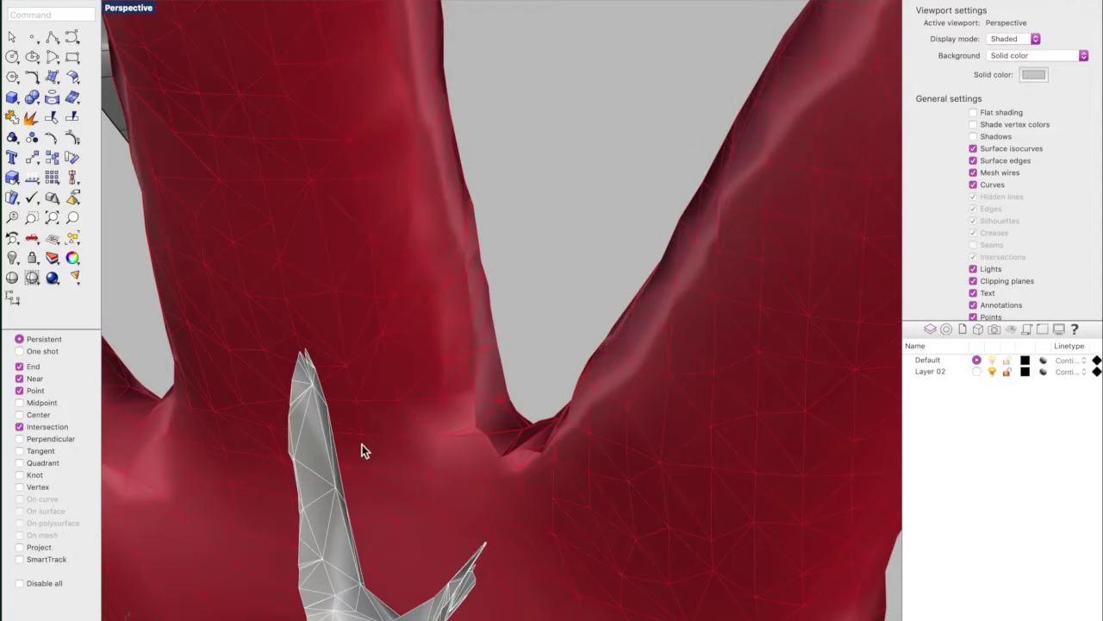
click(302, 475)
drag(405, 522, 819, 26)
right_drag(554, 202, 528, 332)
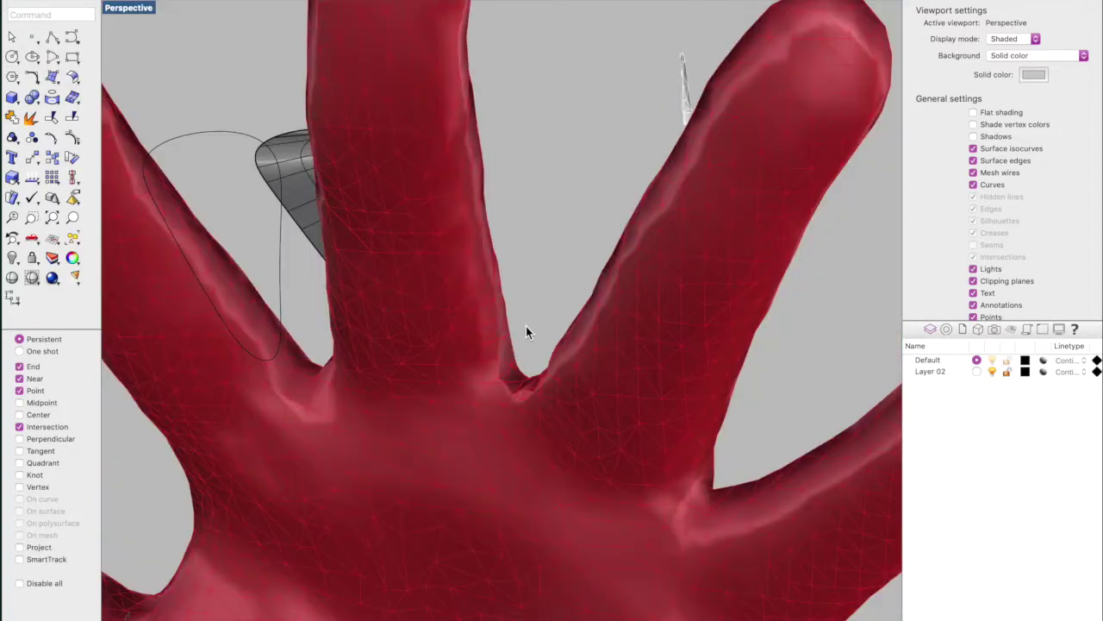
scroll(526, 327, down, 5)
mouse_move(495, 374)
right_down()
mouse_move(465, 409)
mouse_move(461, 397)
mouse_move(486, 389)
right_up()
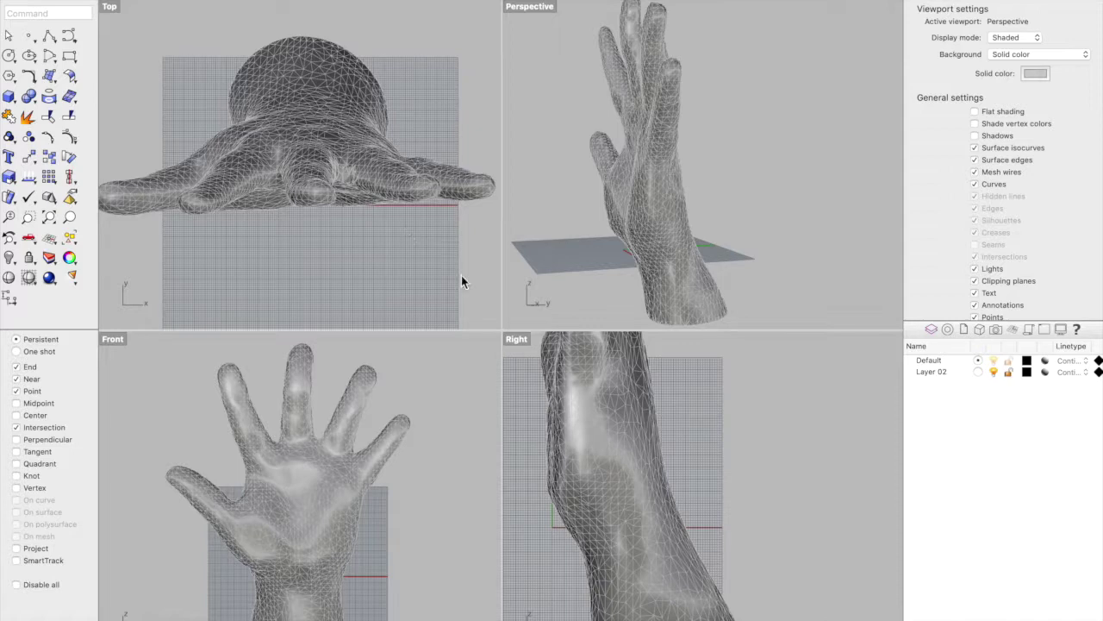
Step: Raise the hand mesh in the Right view so its wrist base sits on the construction plane line
click(624, 494)
click(649, 596)
drag(664, 610, 644, 494)
scroll(654, 526, up, 8)
click(660, 531)
click(656, 531)
drag(620, 521, 620, 518)
click(632, 556)
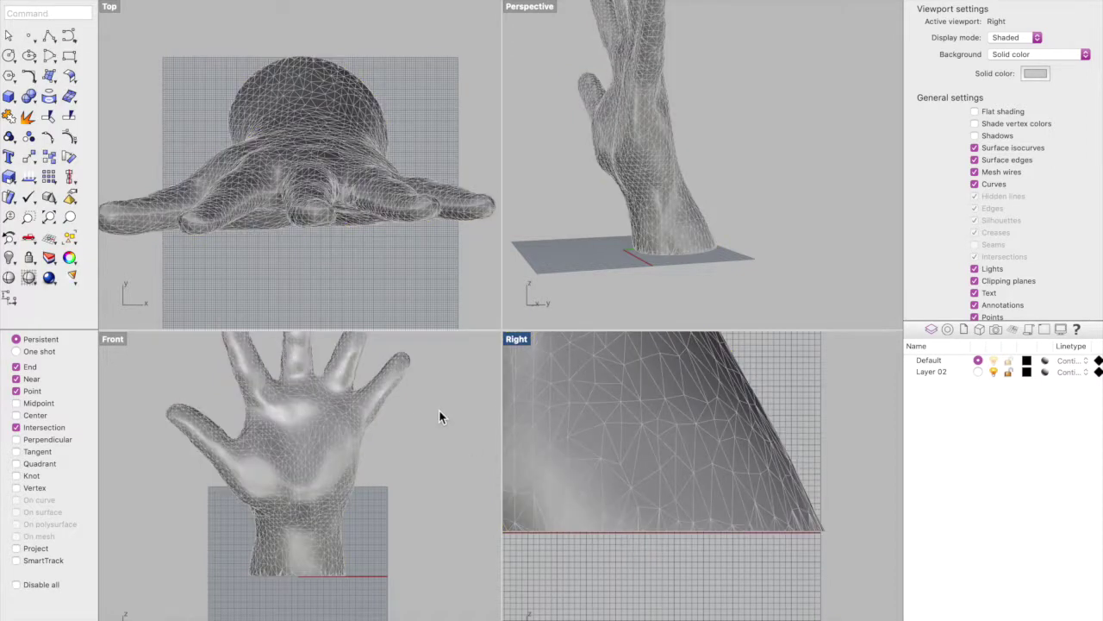
click(68, 59)
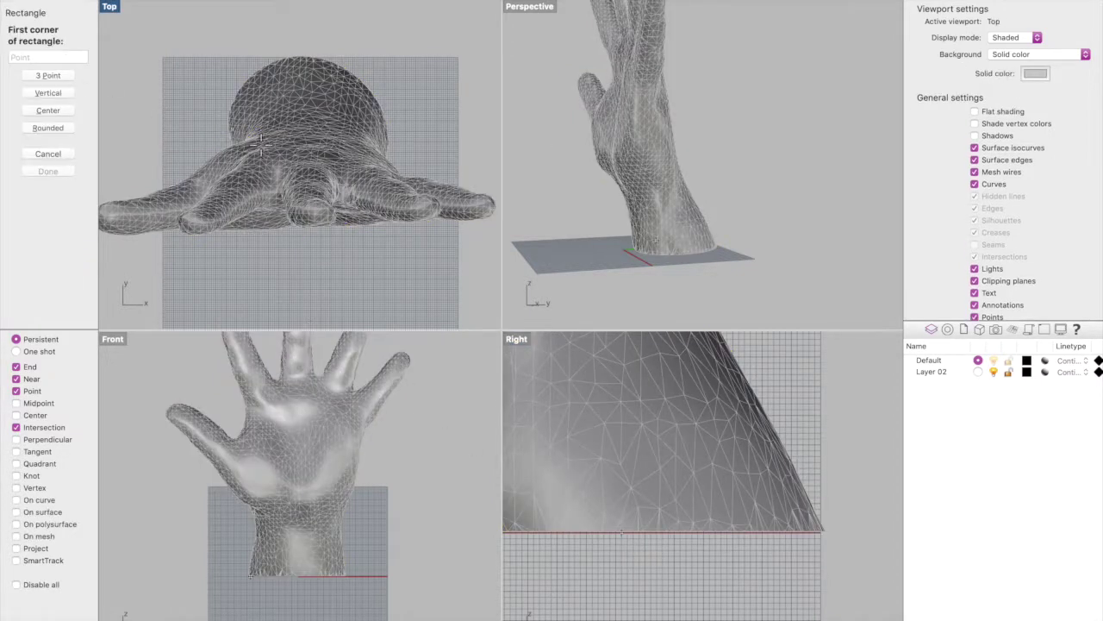
scroll(591, 542, down, 5)
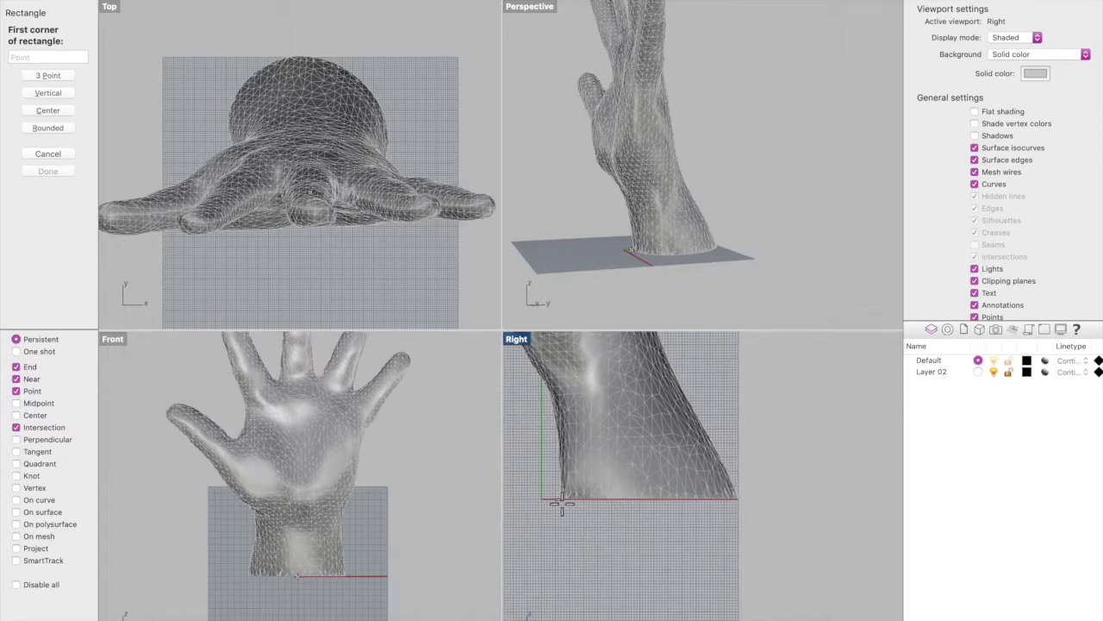
click(561, 505)
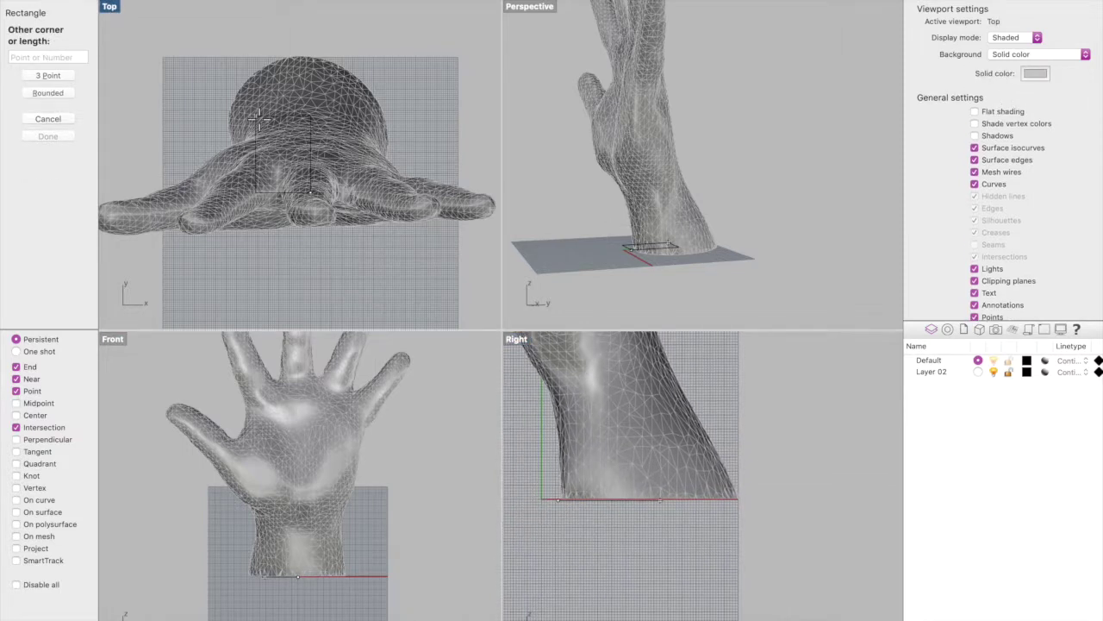
click(267, 149)
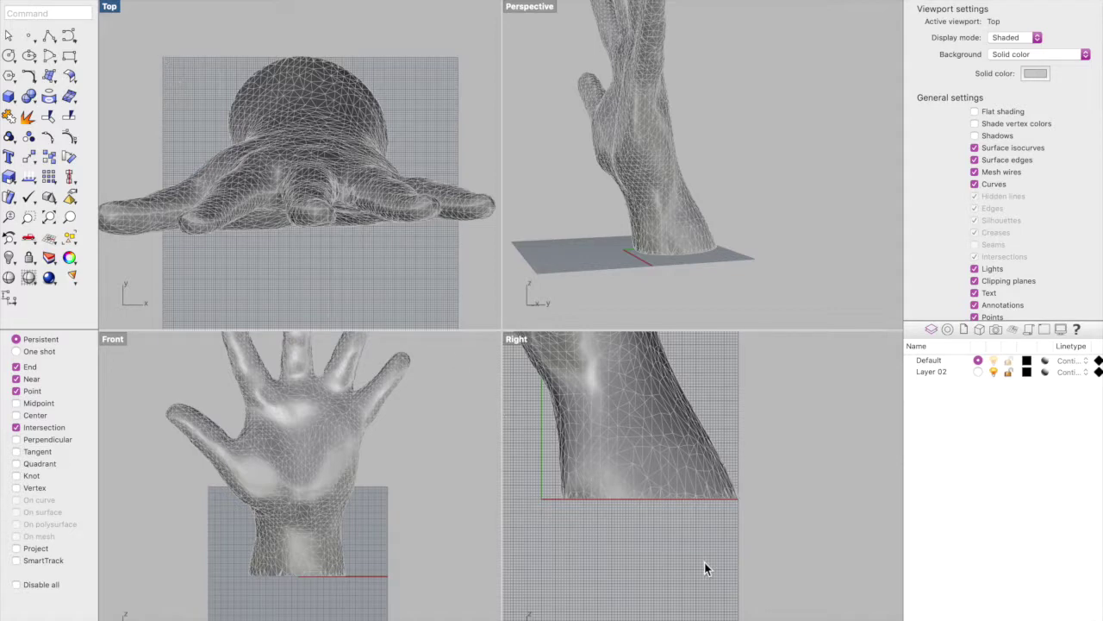
Step: Select the hand mesh and undo its last two position changes
click(666, 427)
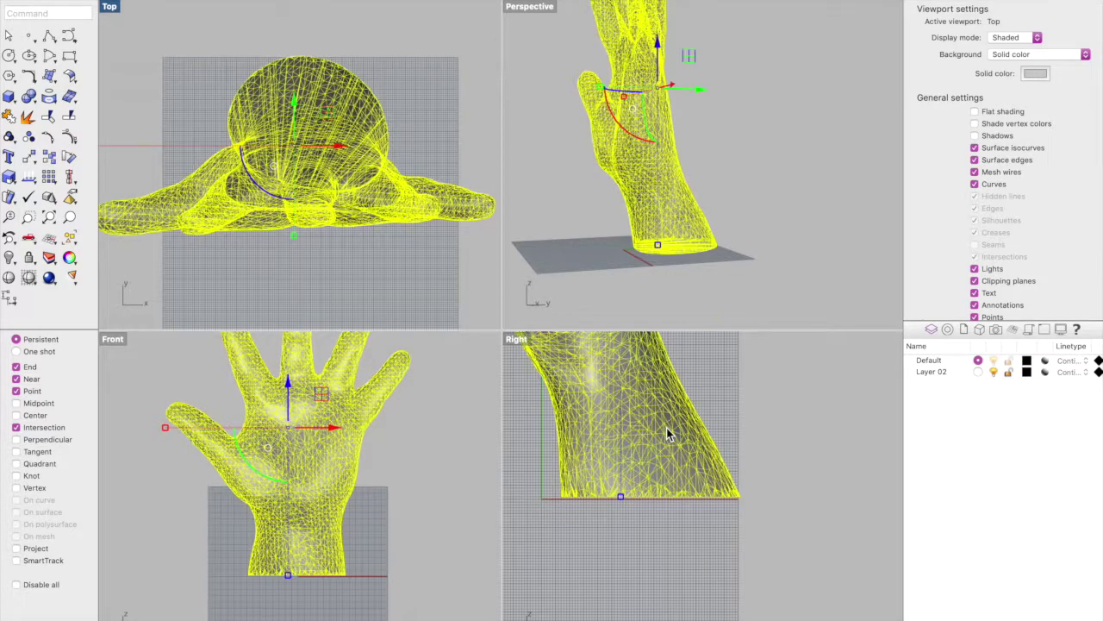
key(super+z)
key(super+z)
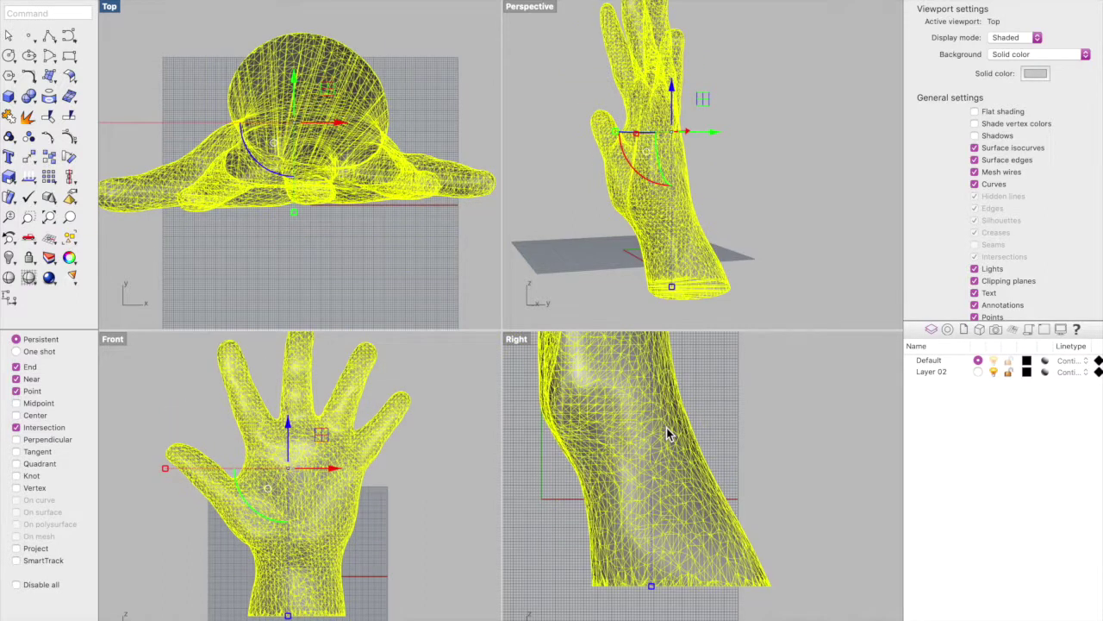
Step: Move the hand mesh so its wrist base rests on the construction plane, and draw a rectangle around the base in the Top view
click(808, 471)
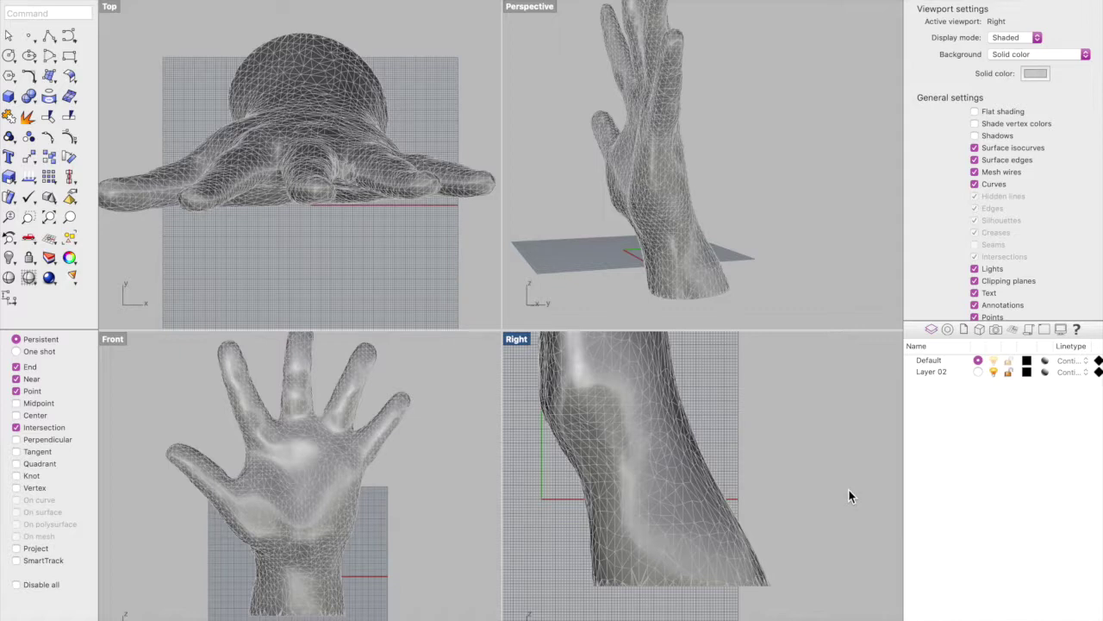
drag(704, 541, 637, 443)
click(70, 55)
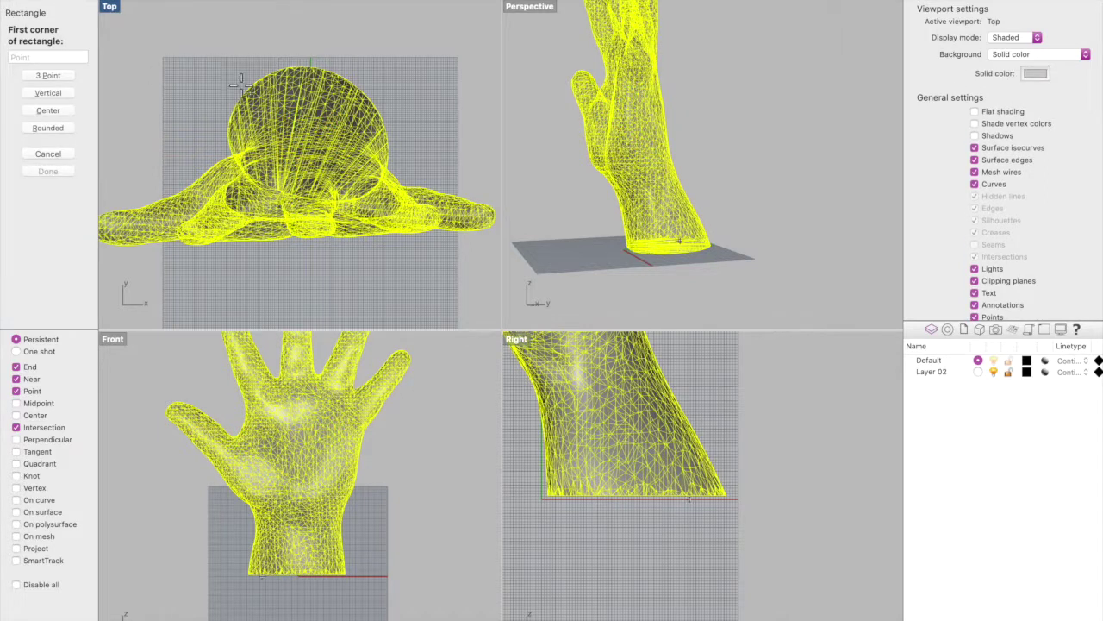
click(218, 70)
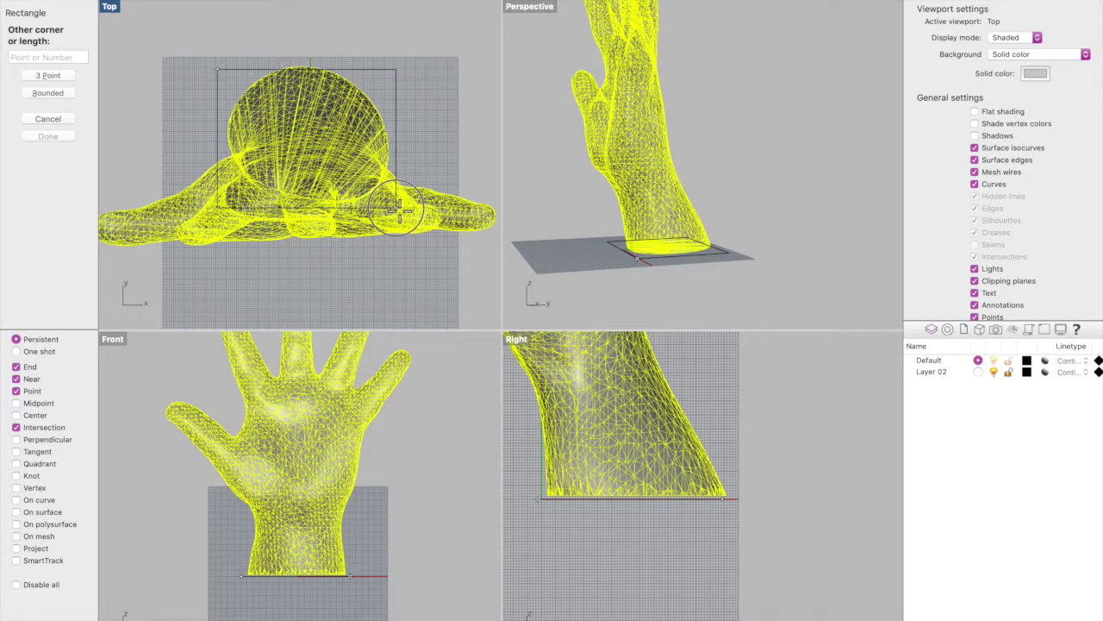
click(399, 207)
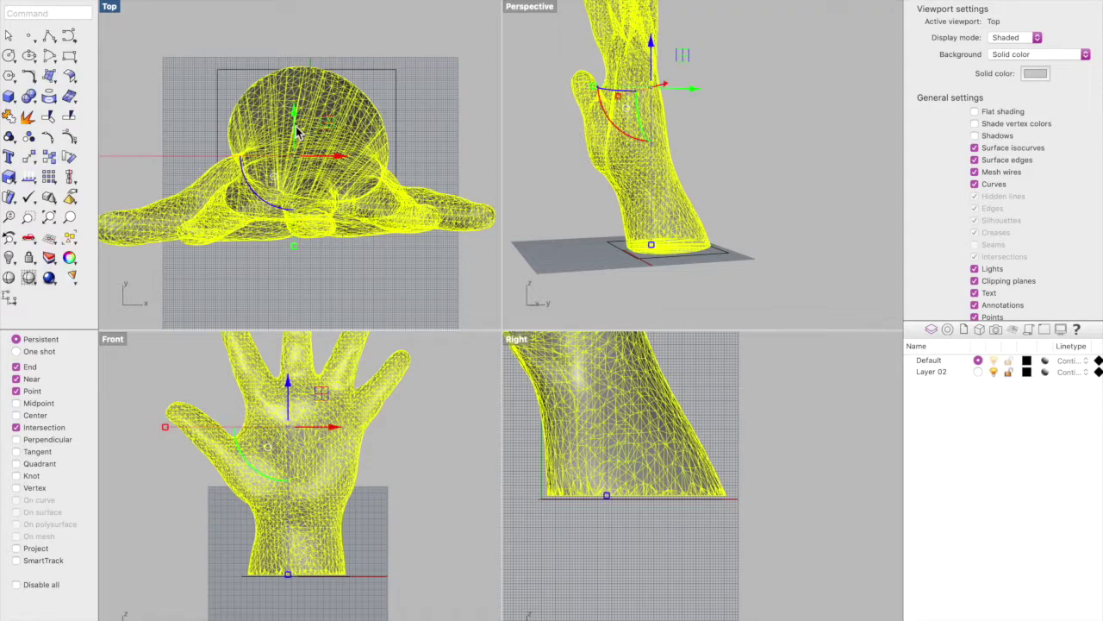
Step: Build a planar surface from the rectangle around the hand's wrist base
click(51, 104)
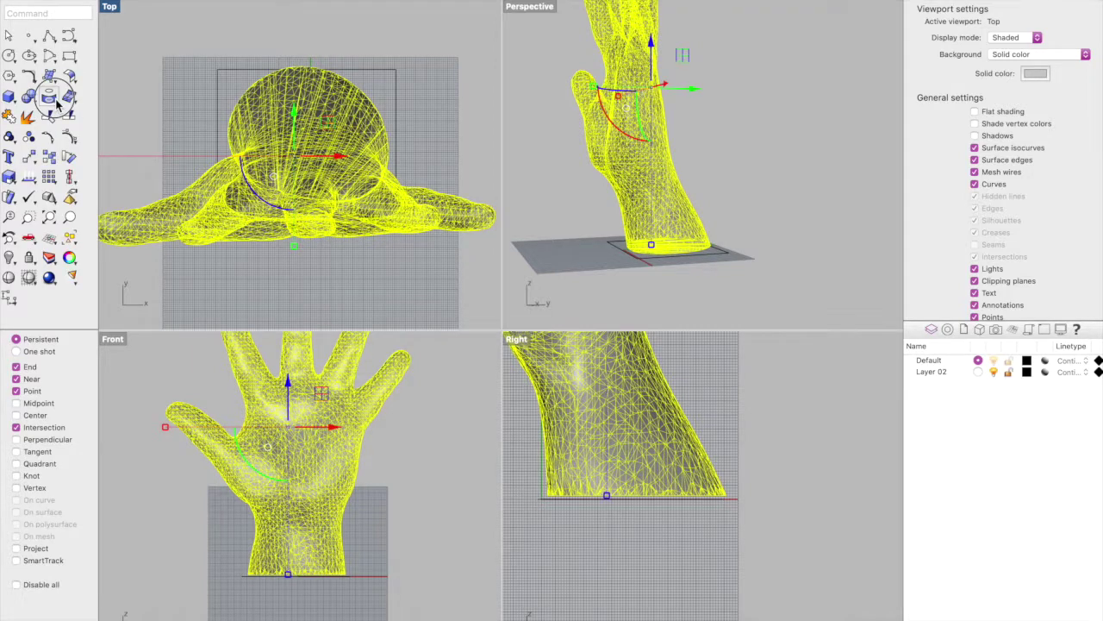
click(30, 100)
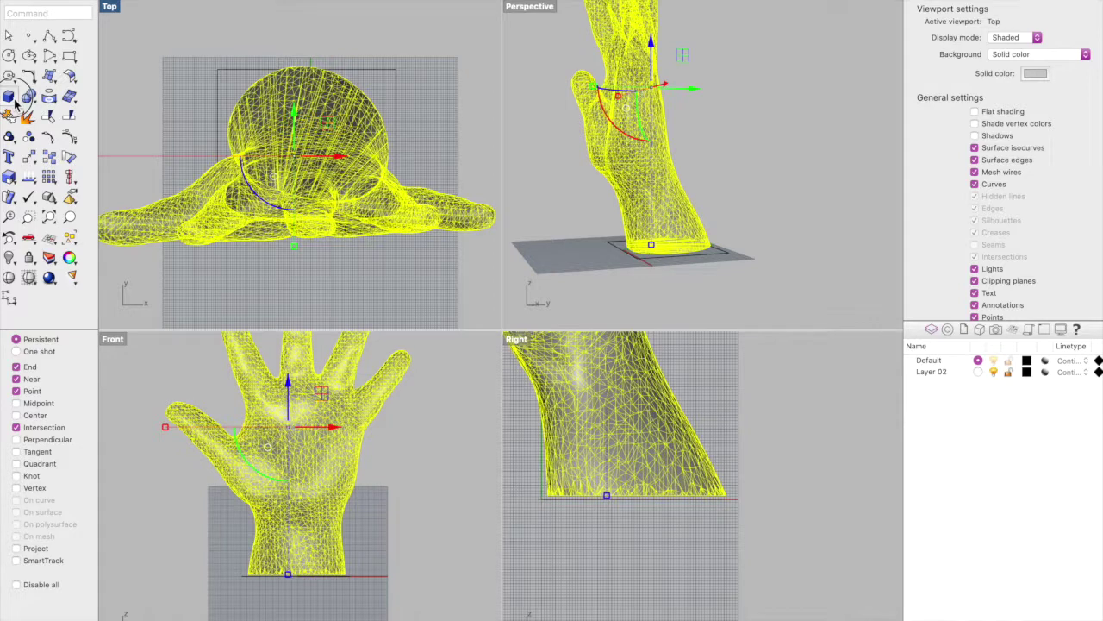
click(30, 101)
click(14, 103)
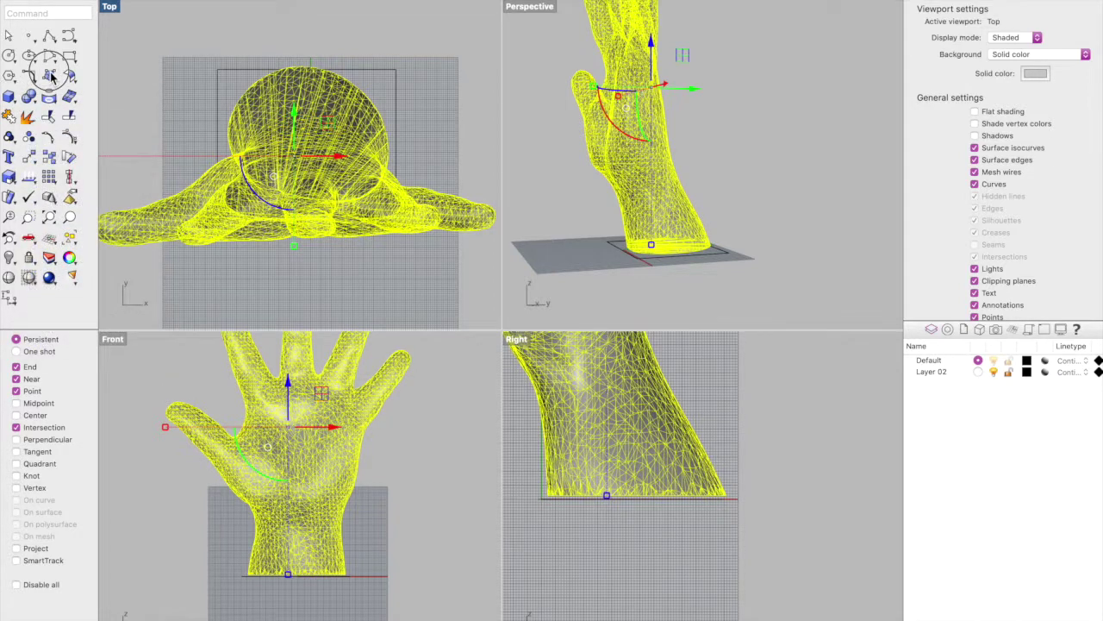
click(50, 75)
click(95, 38)
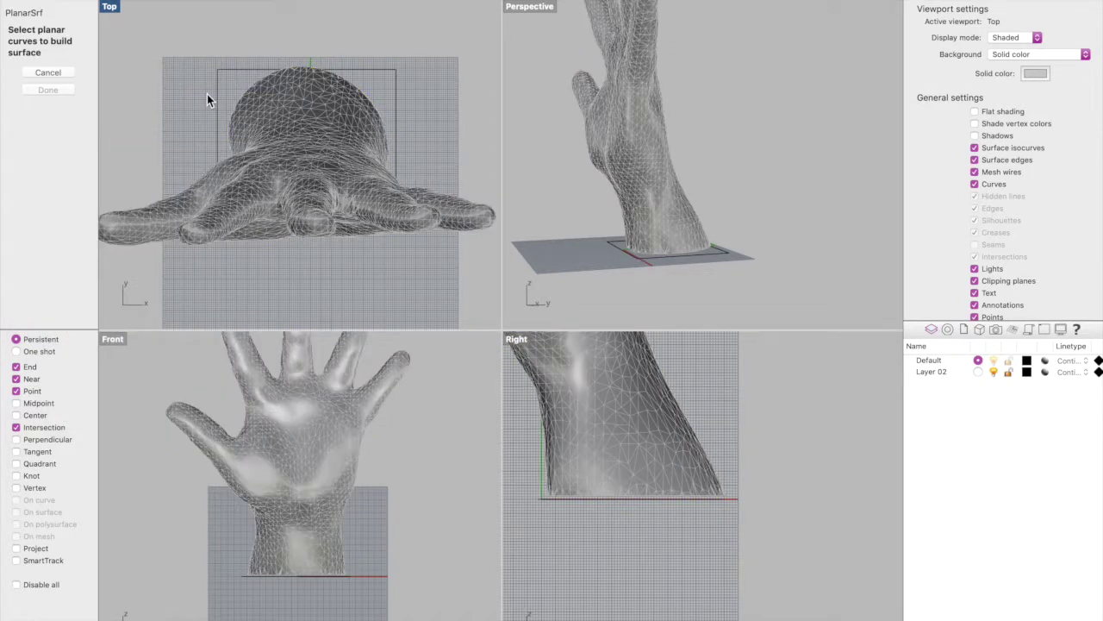
click(217, 101)
key(Return)
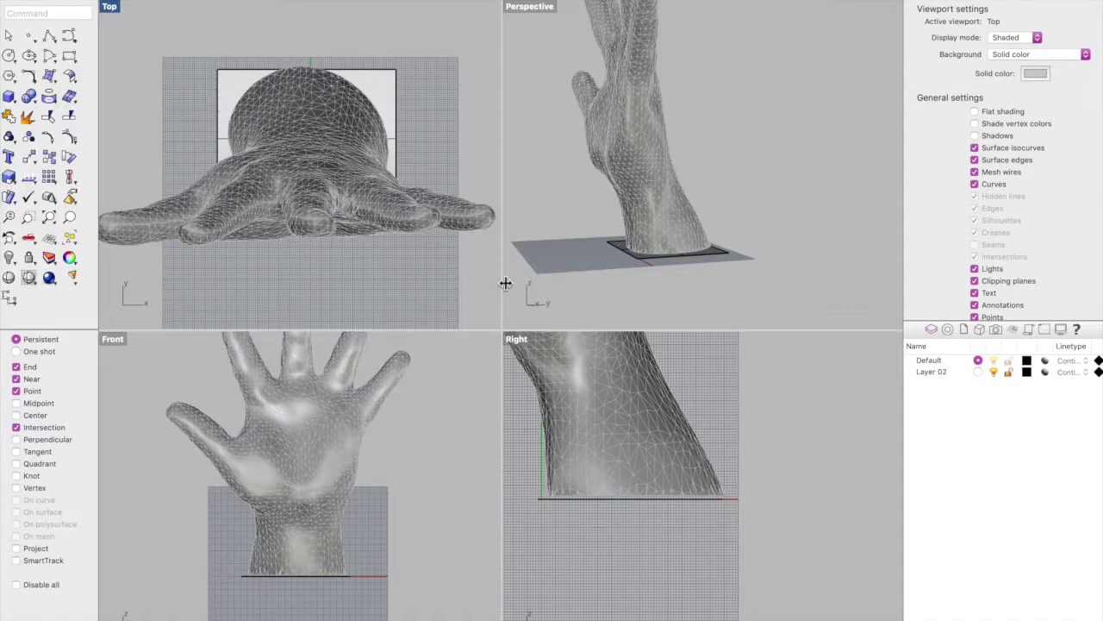
Step: Stretch the planar surface along the Y direction so it extends well beyond the wrist base
scroll(700, 198, up, 6)
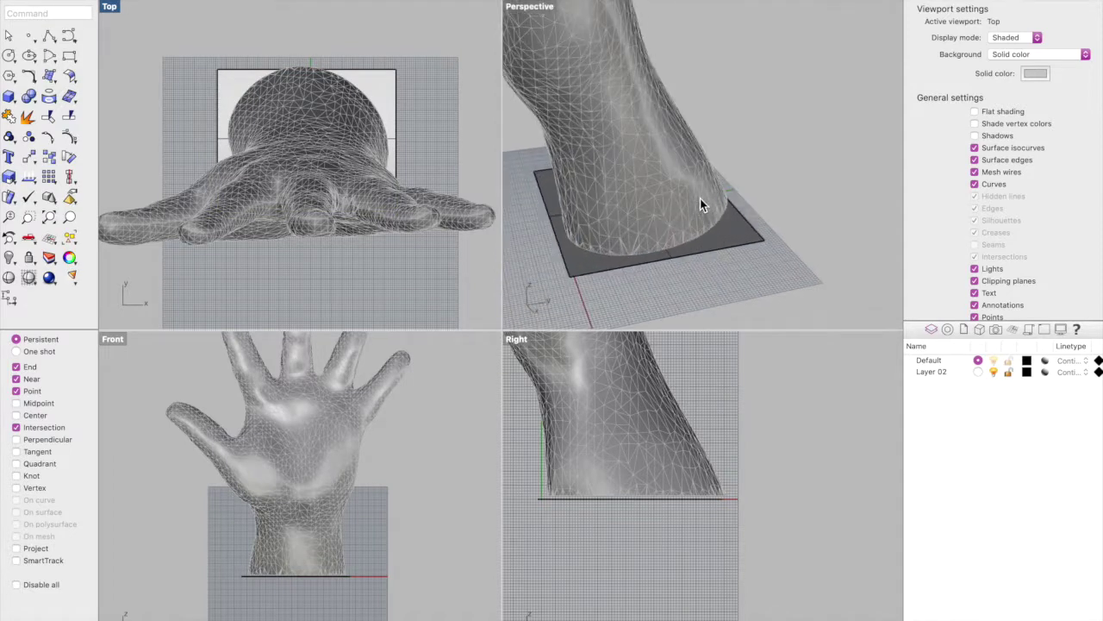
click(724, 241)
scroll(727, 227, down, 3)
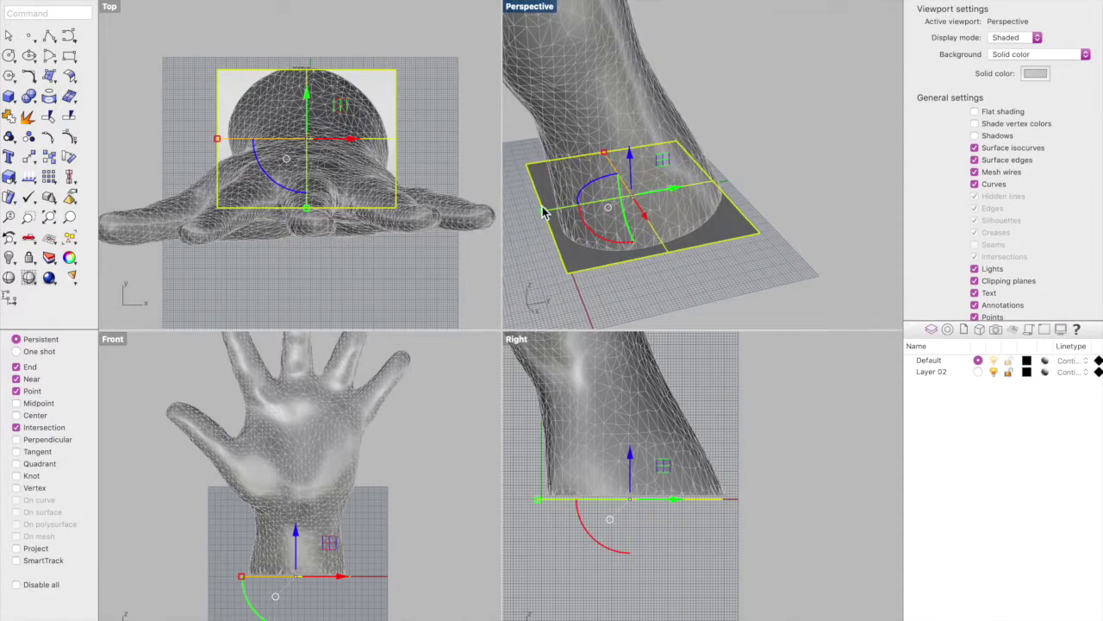
drag(545, 215, 522, 229)
click(726, 269)
scroll(727, 263, left, 10)
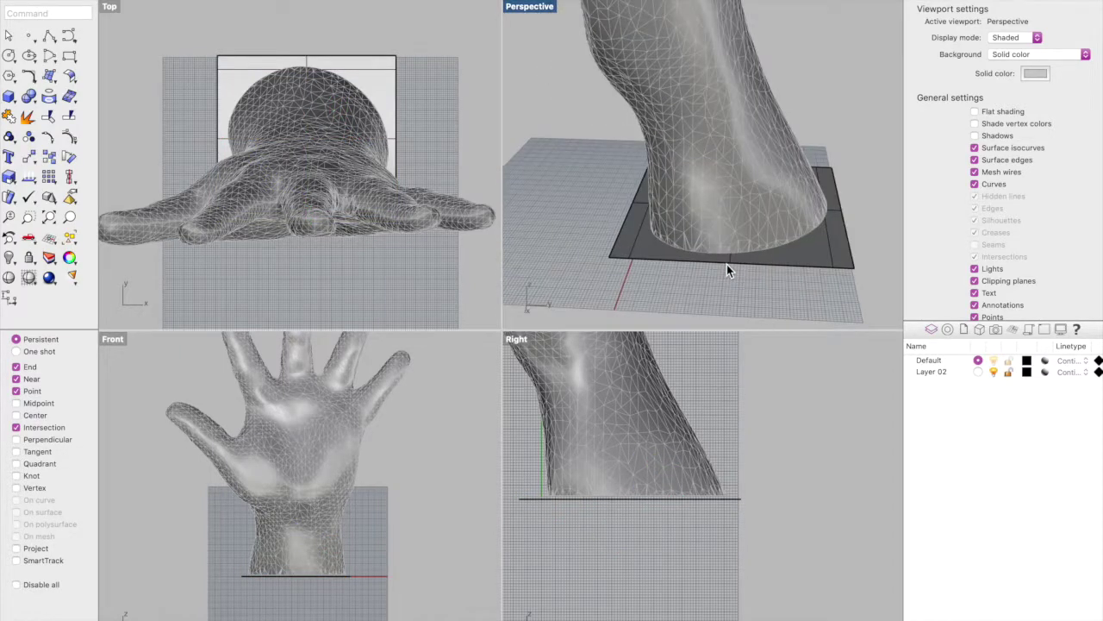
Step: Scale the planar surface down and shift it so it surrounds the wrist base with only a small margin
click(822, 216)
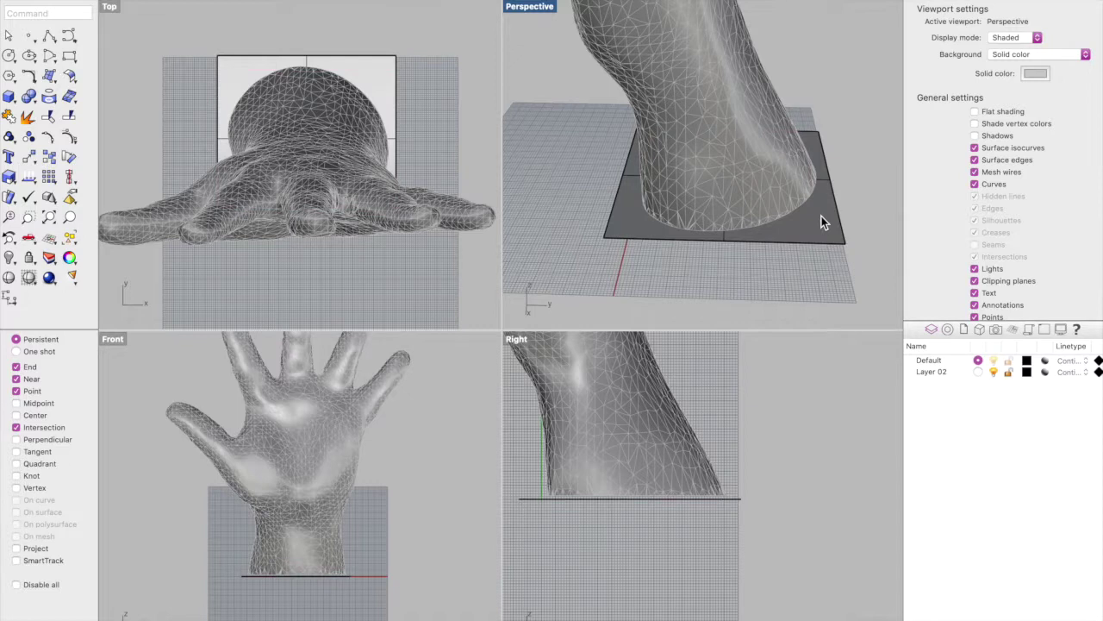
click(834, 207)
drag(823, 190, 824, 181)
drag(625, 181, 636, 181)
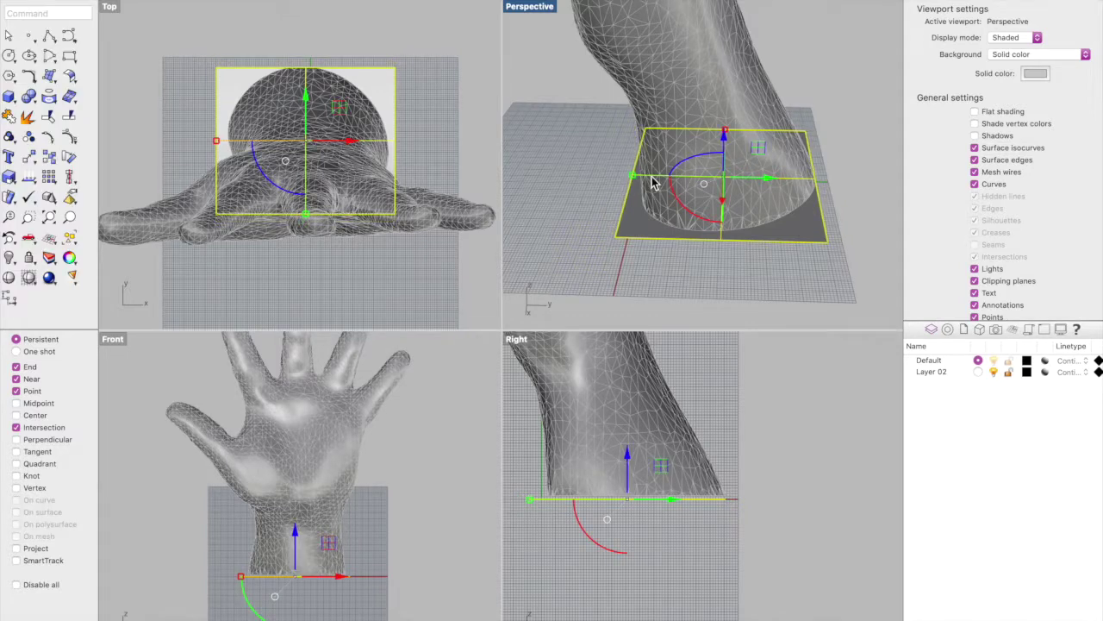
drag(796, 233, 801, 228)
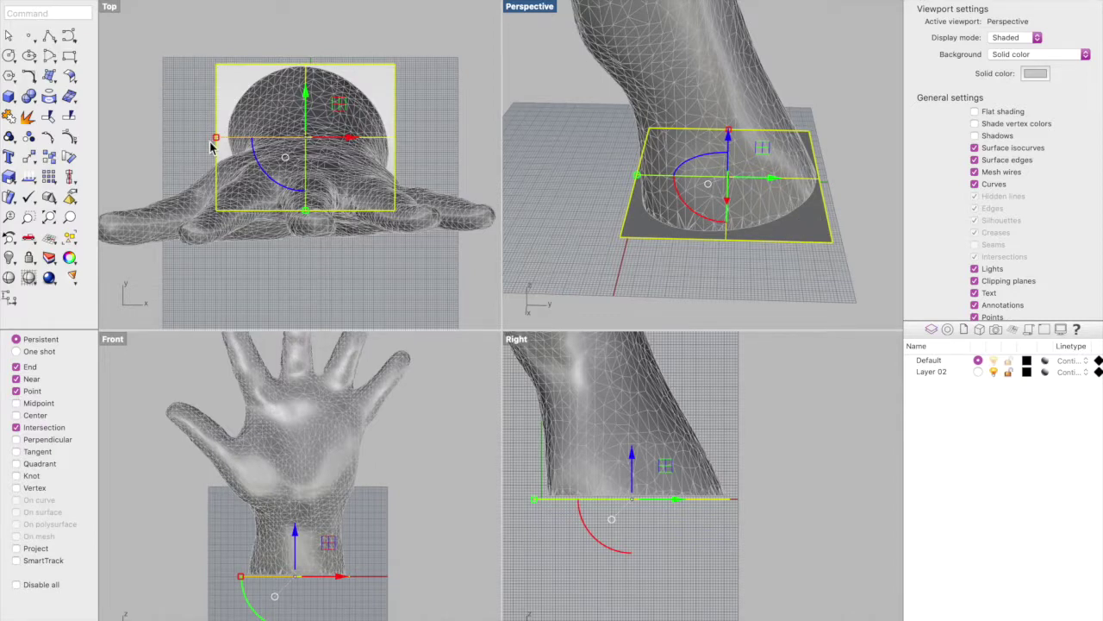
drag(216, 137, 226, 143)
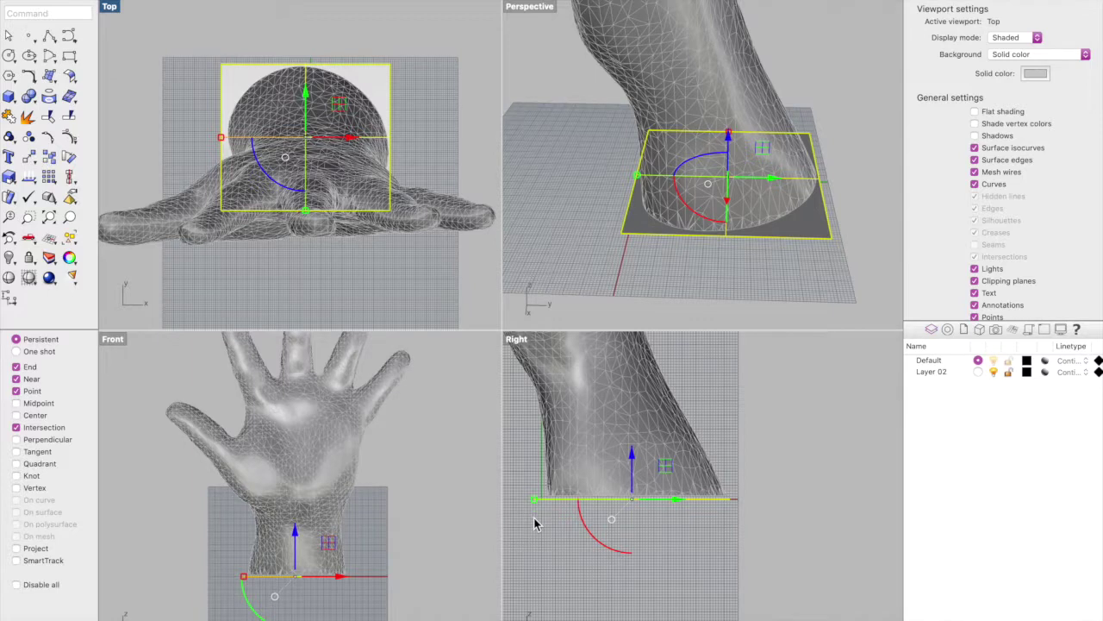
Step: Move the planar surface to Layer 02, make that layer current and hide the Default layer
right_click(943, 372)
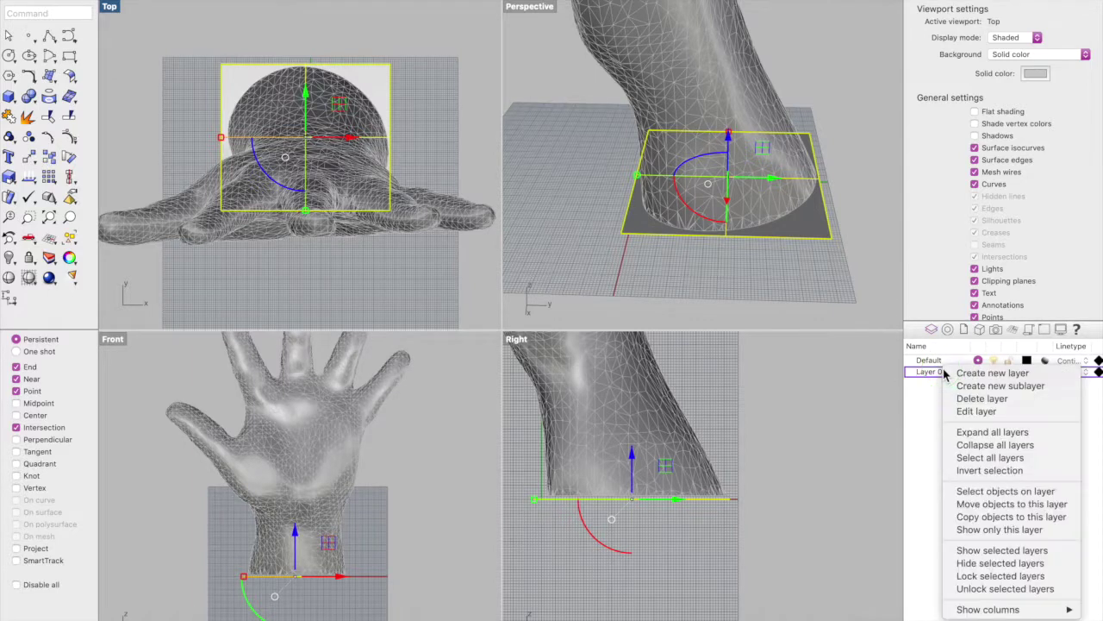
click(1001, 509)
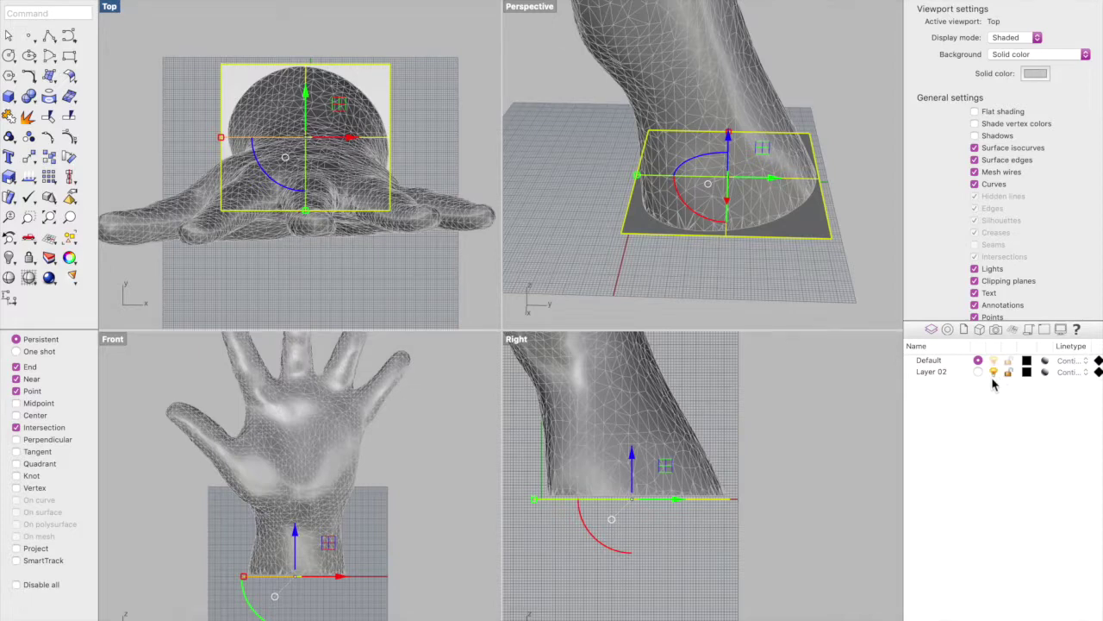
click(977, 371)
click(993, 360)
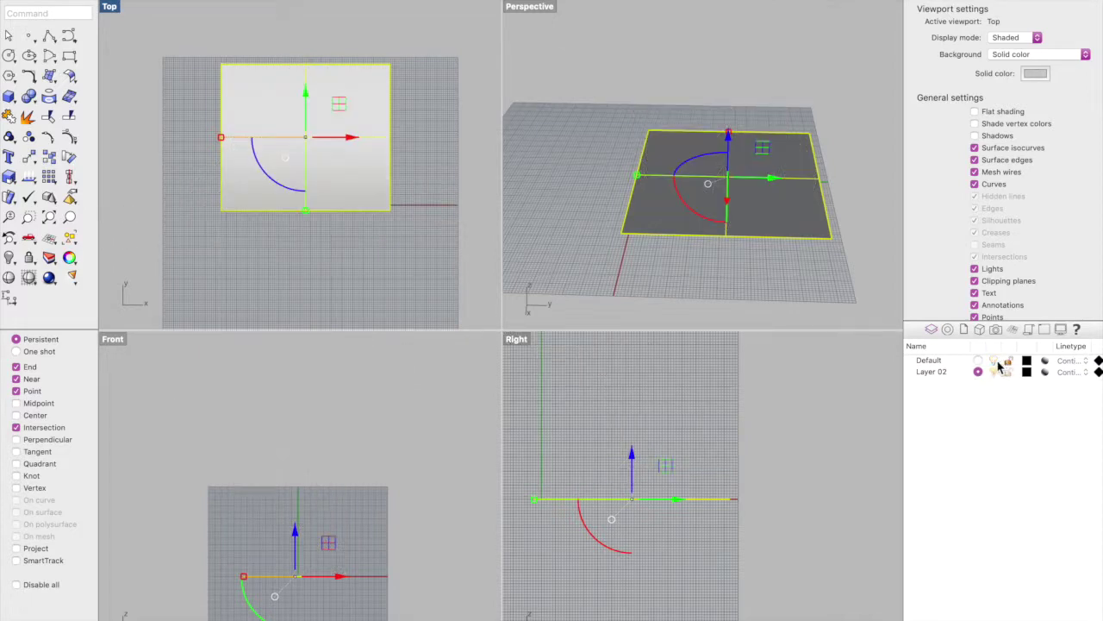
click(755, 273)
scroll(636, 206, down, 5)
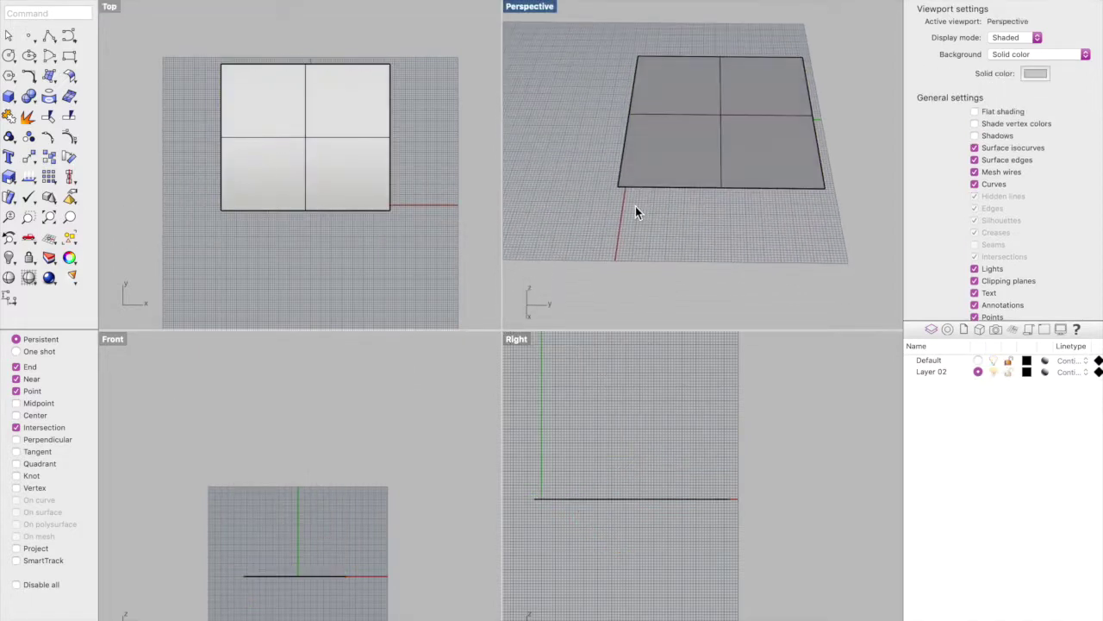
Step: With Midpoint and Center snaps enabled, draw a circle at the planar surface's centre, spanning a little under half its width
click(9, 55)
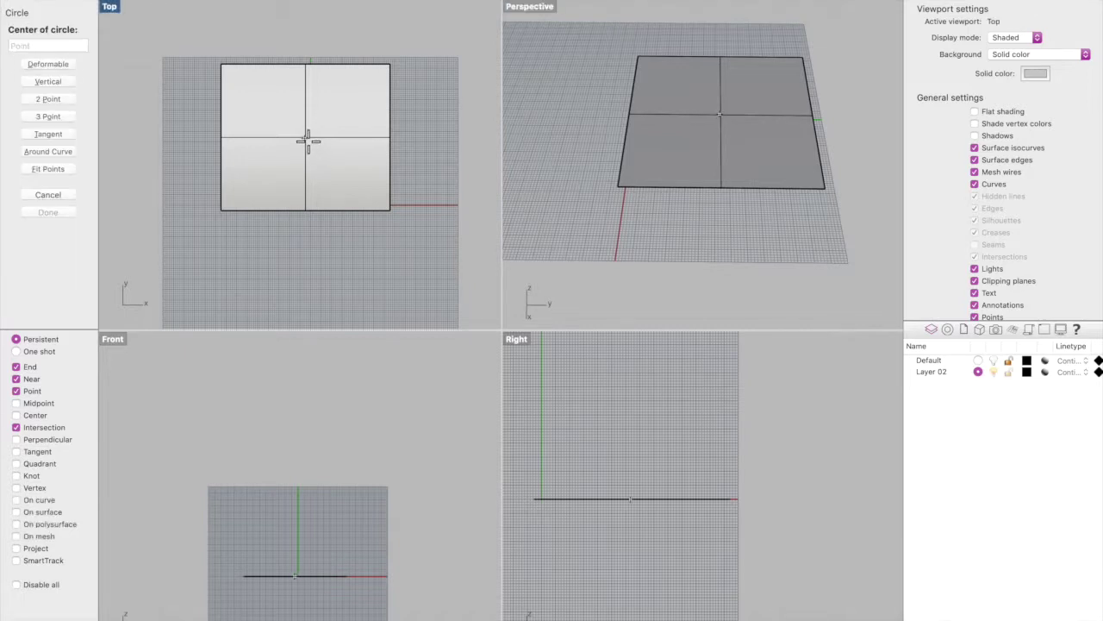
scroll(312, 145, up, 5)
scroll(334, 173, down, 4)
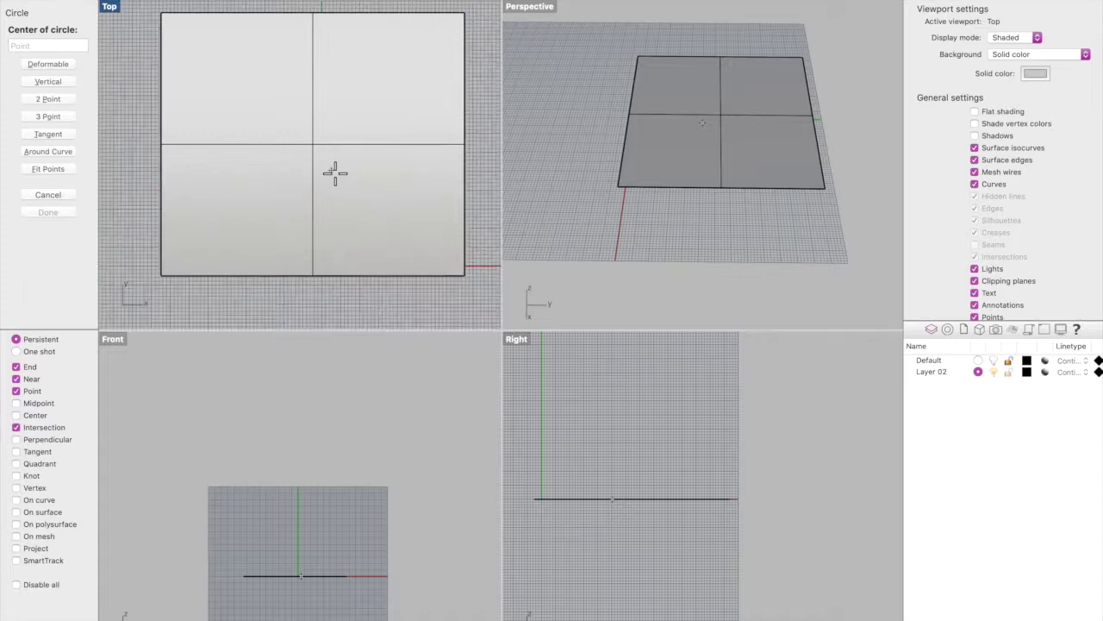
click(132, 402)
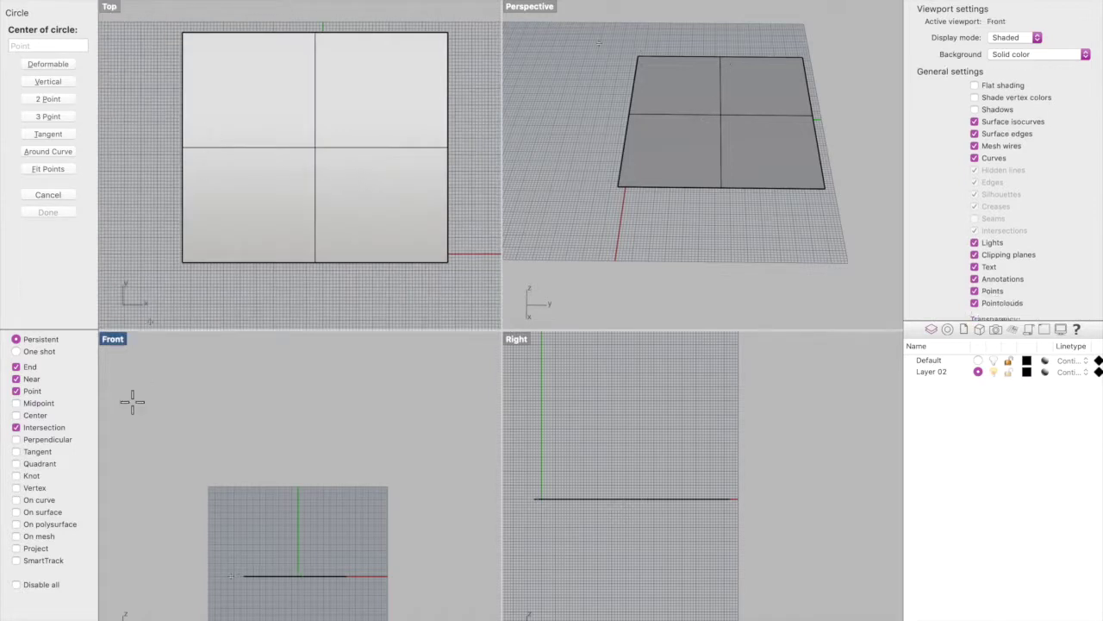
click(38, 405)
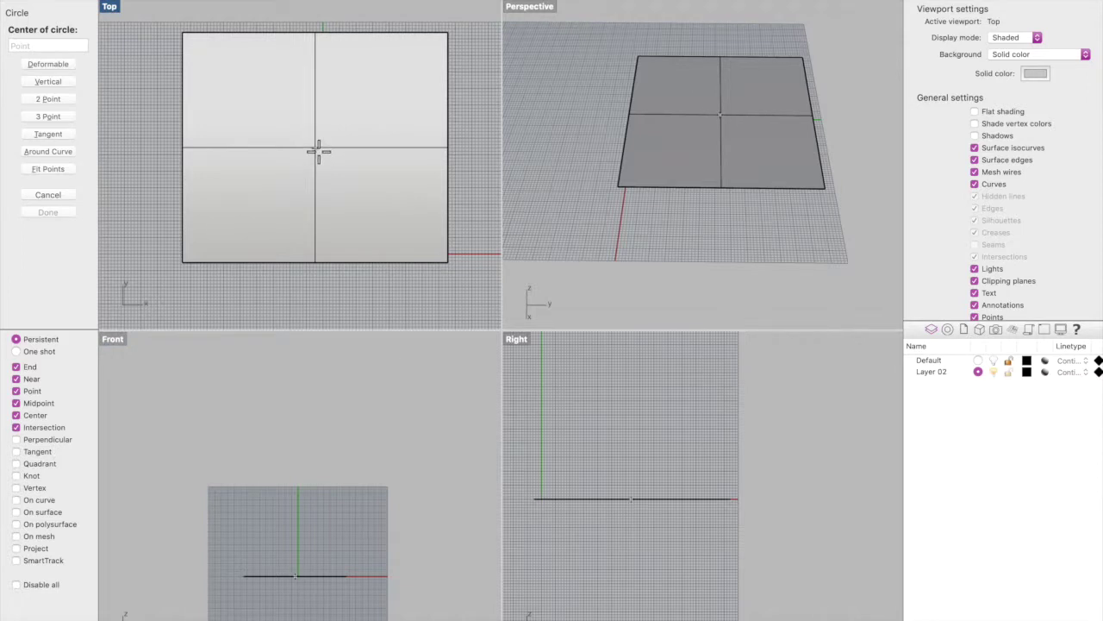
click(318, 152)
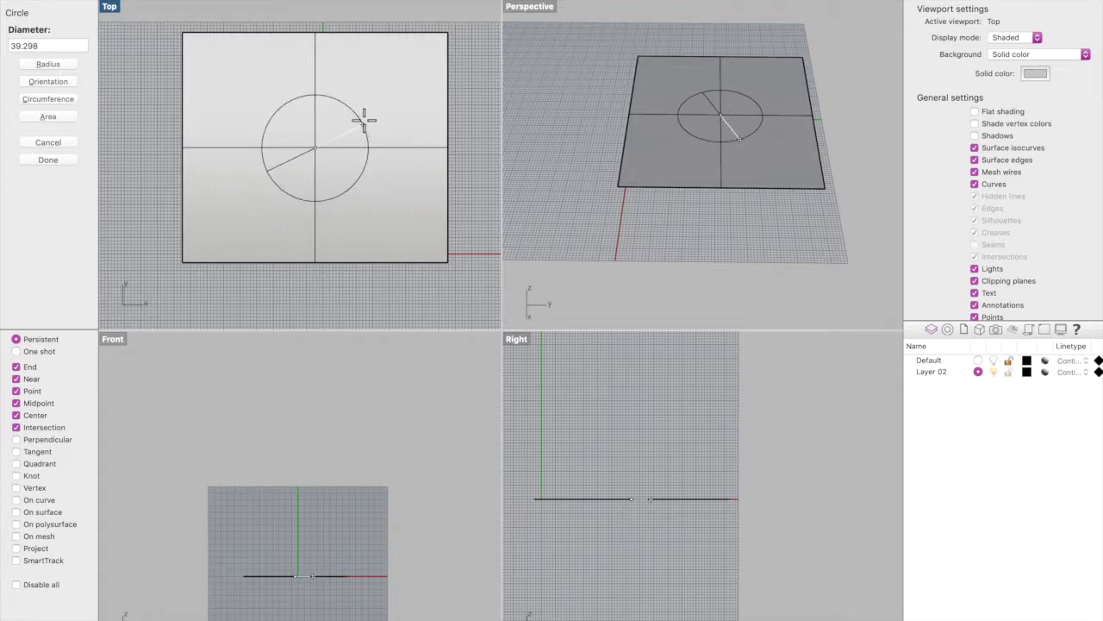
click(52, 45)
double_click(52, 45)
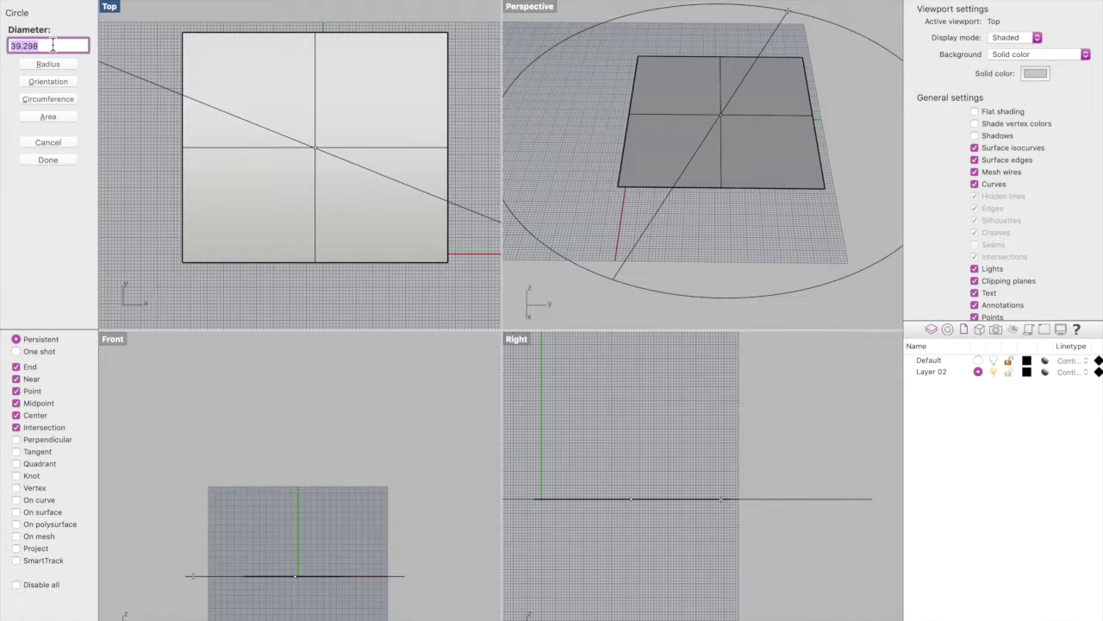
text(36)
key(Return)
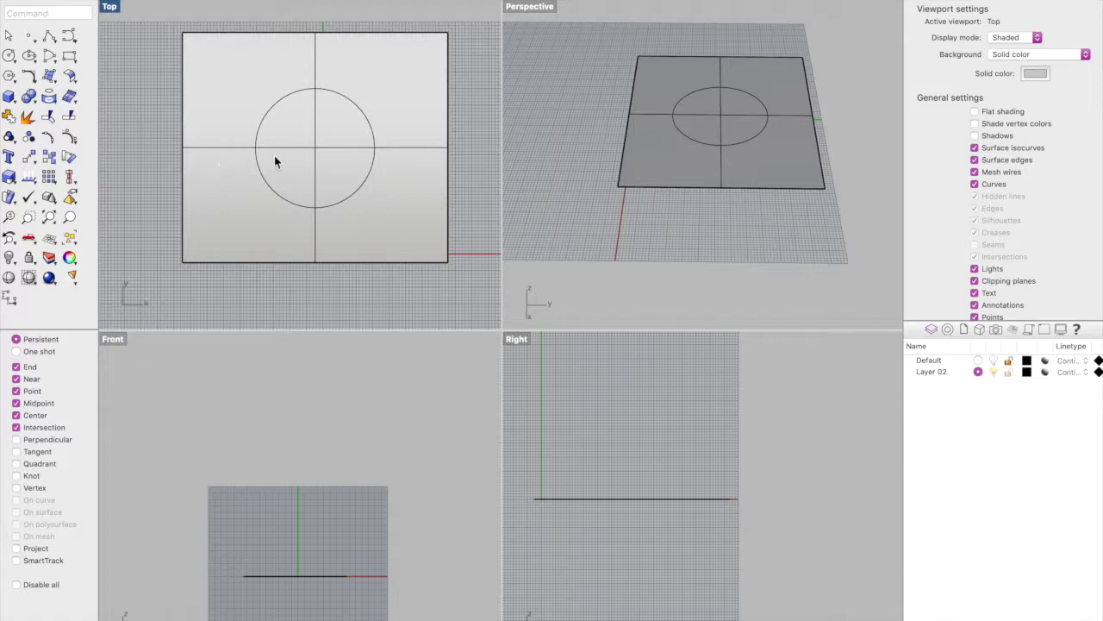
Step: Copy the circle straight up above the planar surface by roughly half its diameter
click(278, 200)
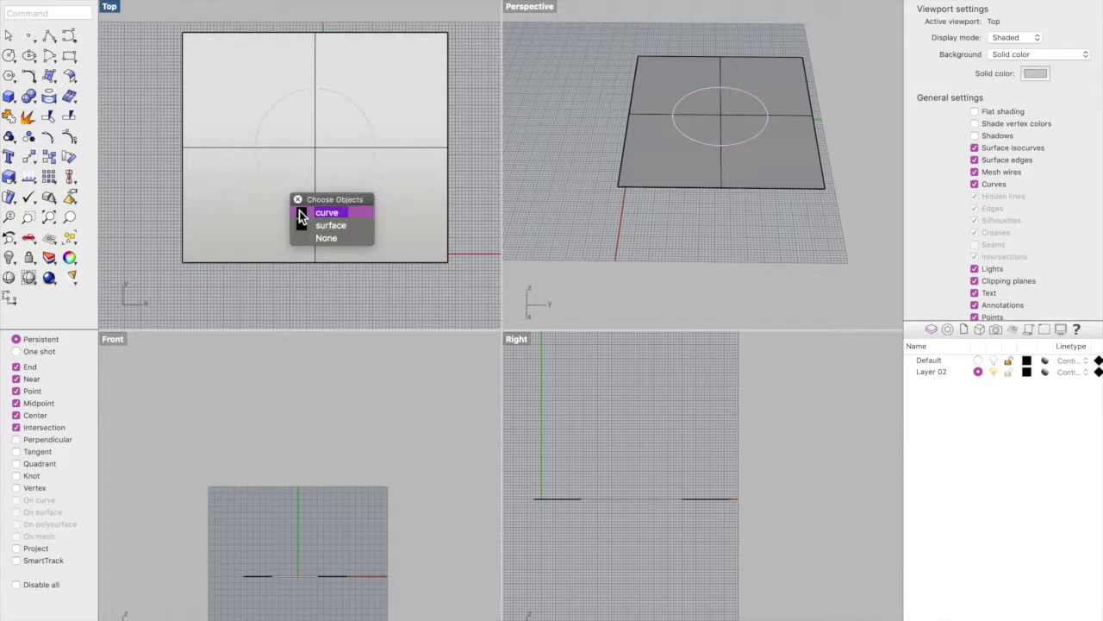
click(326, 212)
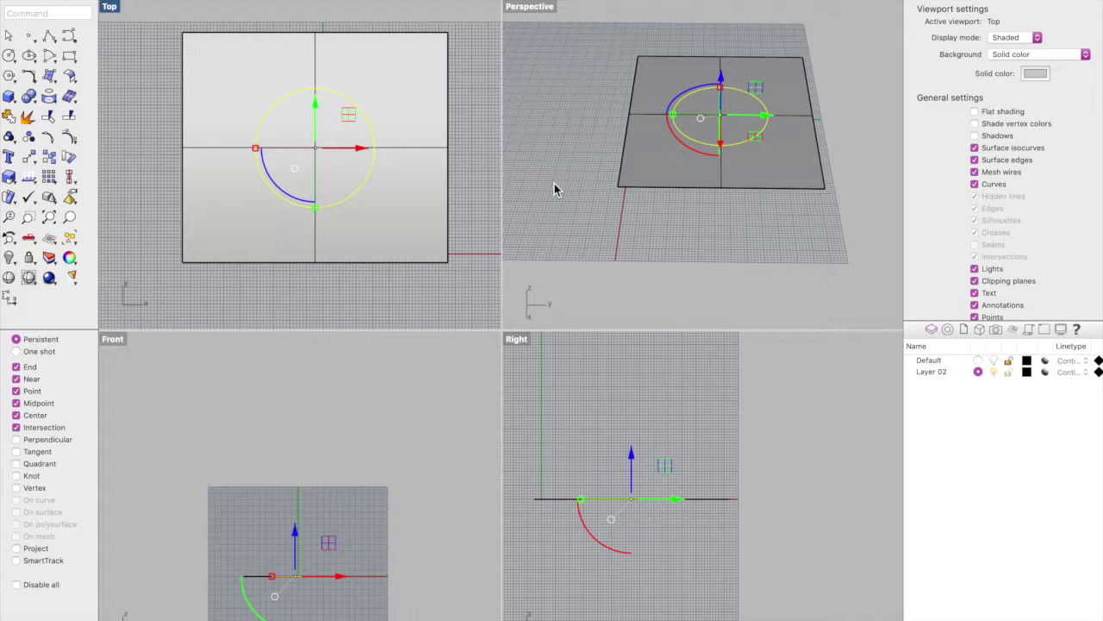
click(723, 80)
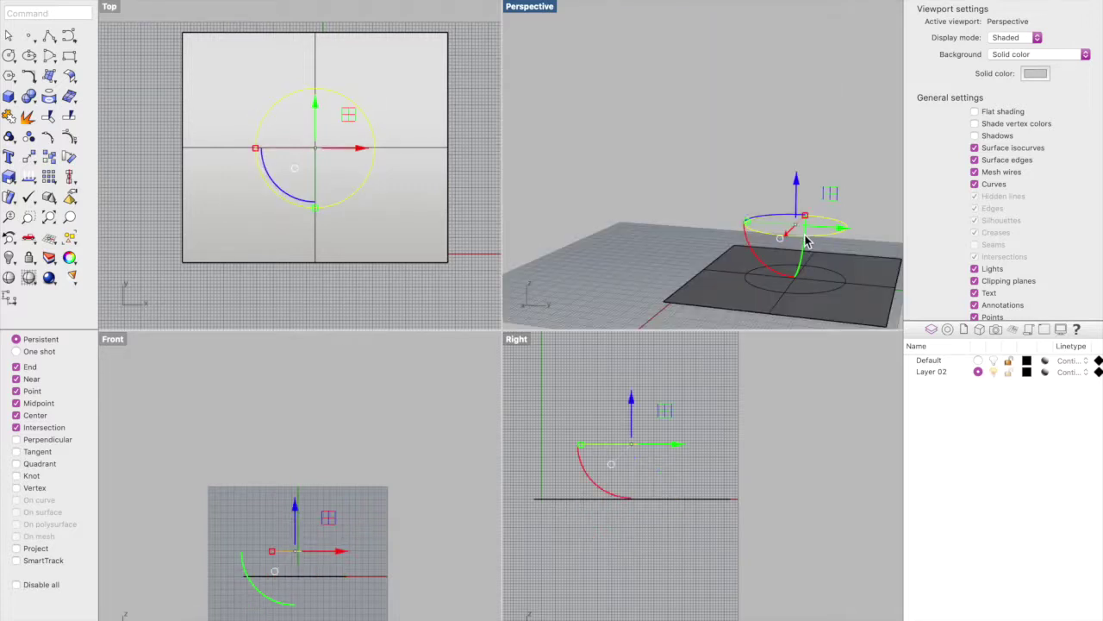
click(681, 214)
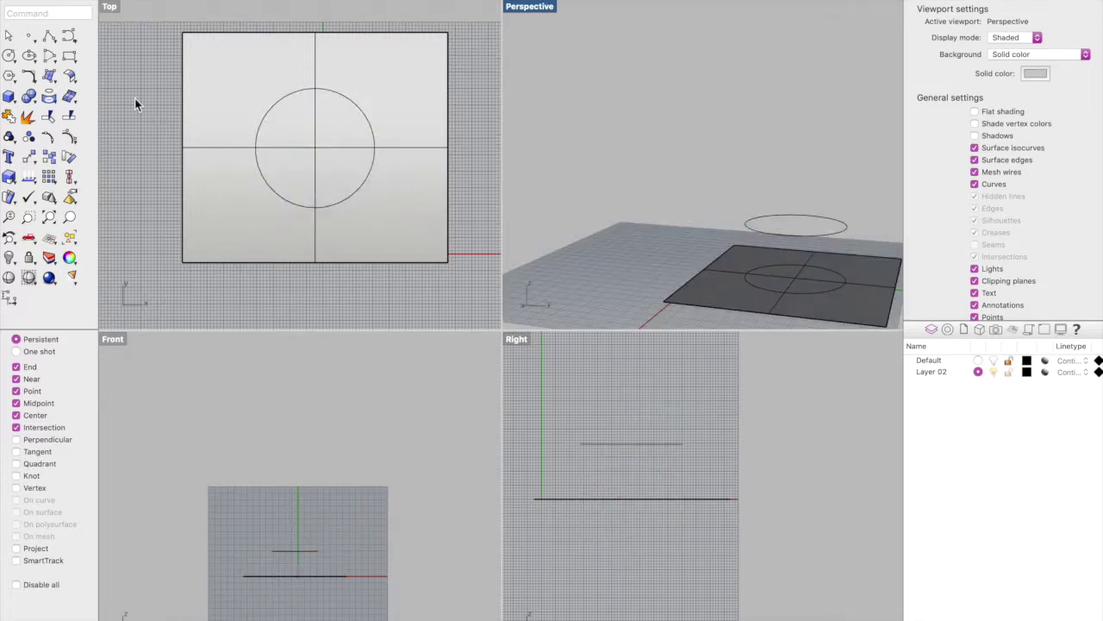
Step: Loft a surface between the lower circle and its raised copy to form an open cylinder
click(759, 288)
shift+click(772, 241)
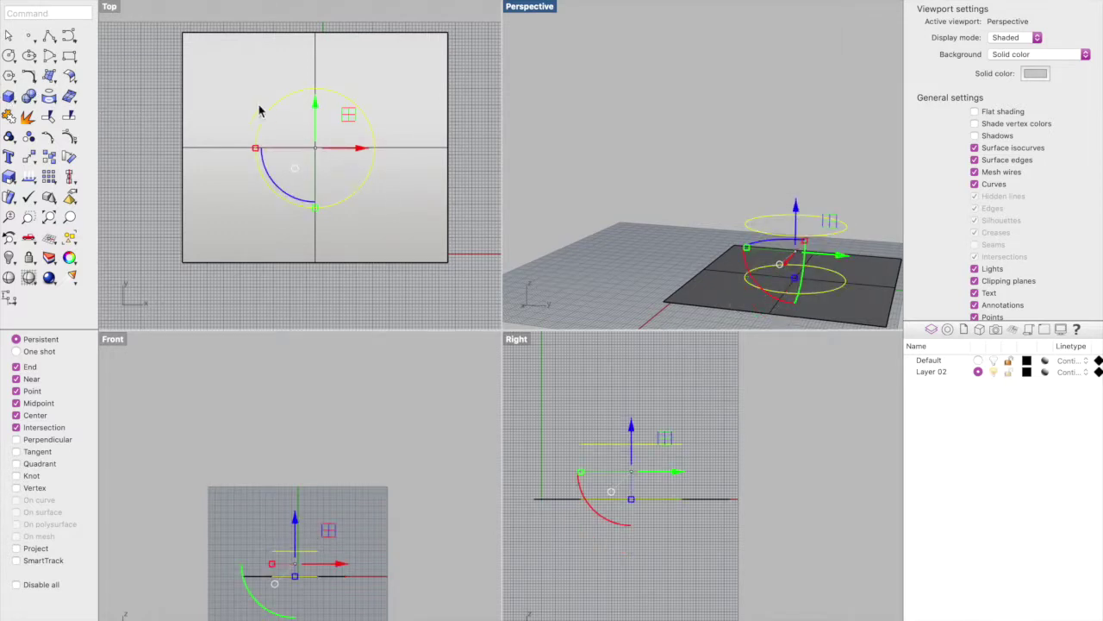
text(loft)
key(Return)
key(Return)
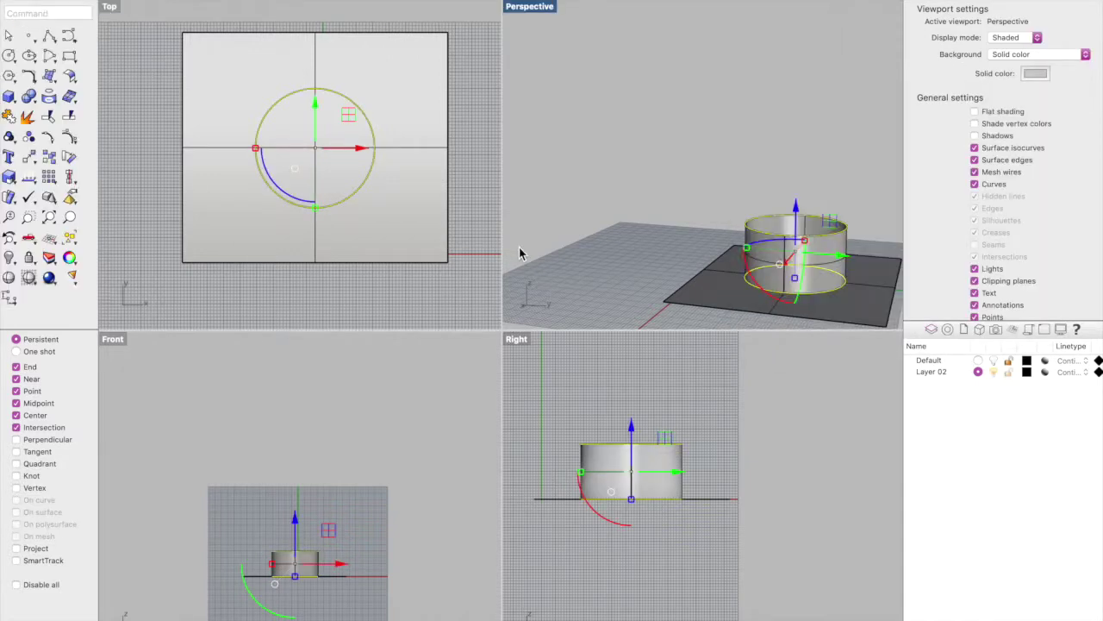
Step: Maximize the Perspective view and delete the flat rectangular surface beneath the lofted cylinder
scroll(764, 293, up, 5)
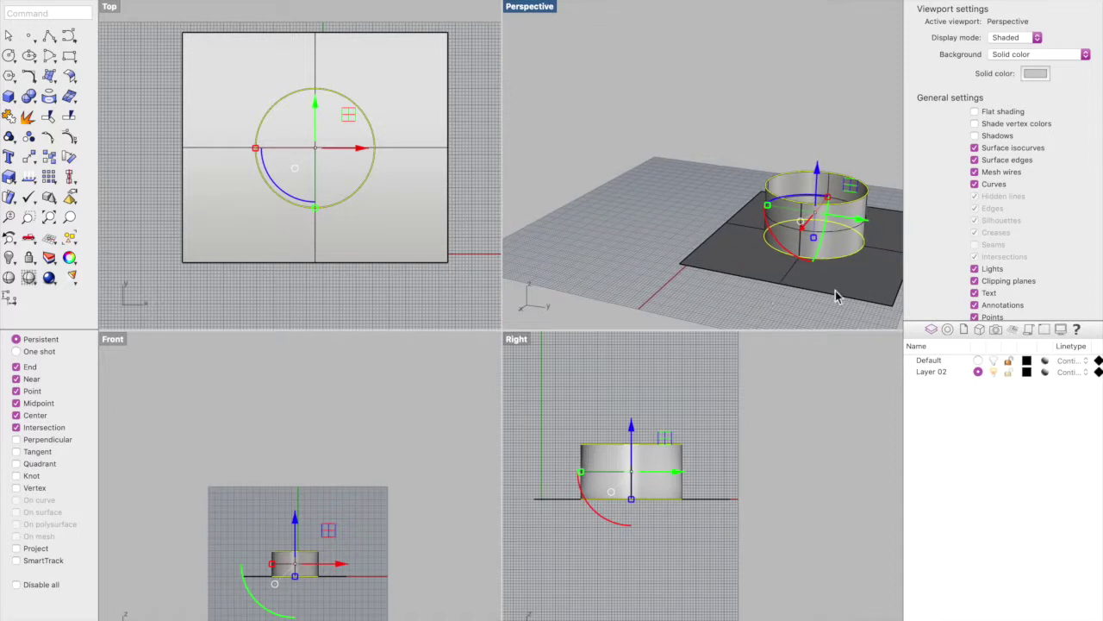
scroll(338, 194, up, 5)
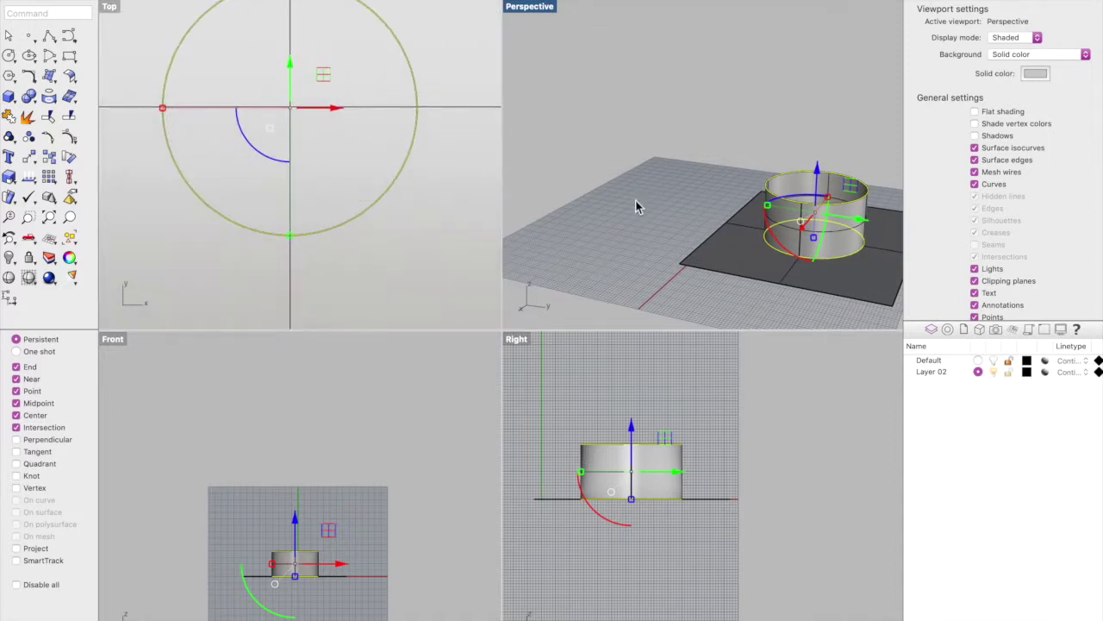
scroll(859, 228, up, 1)
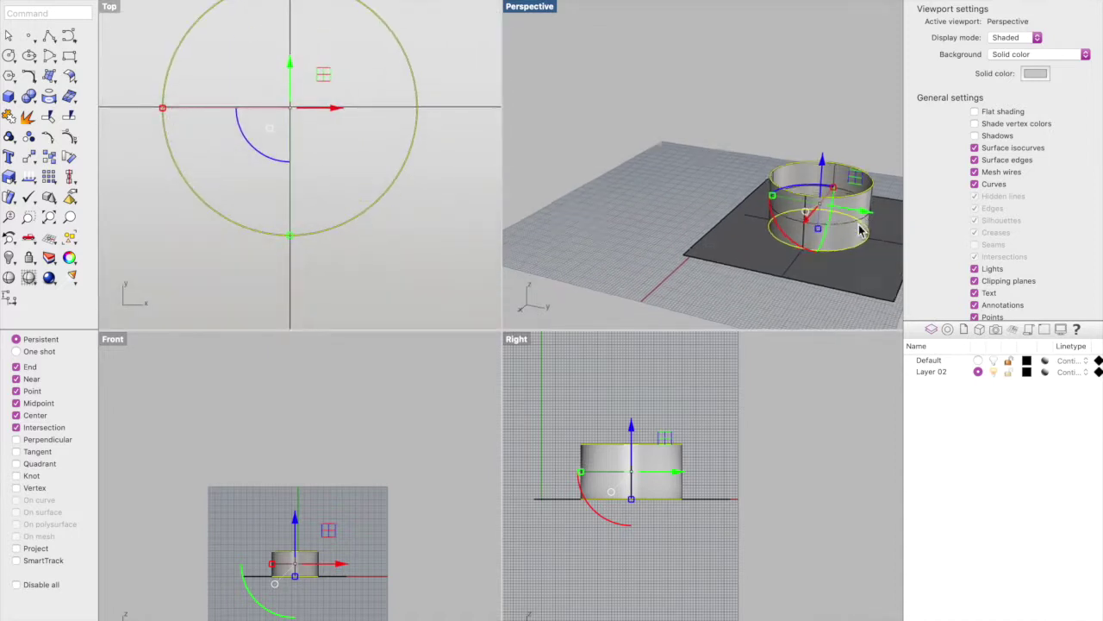
double_click(531, 7)
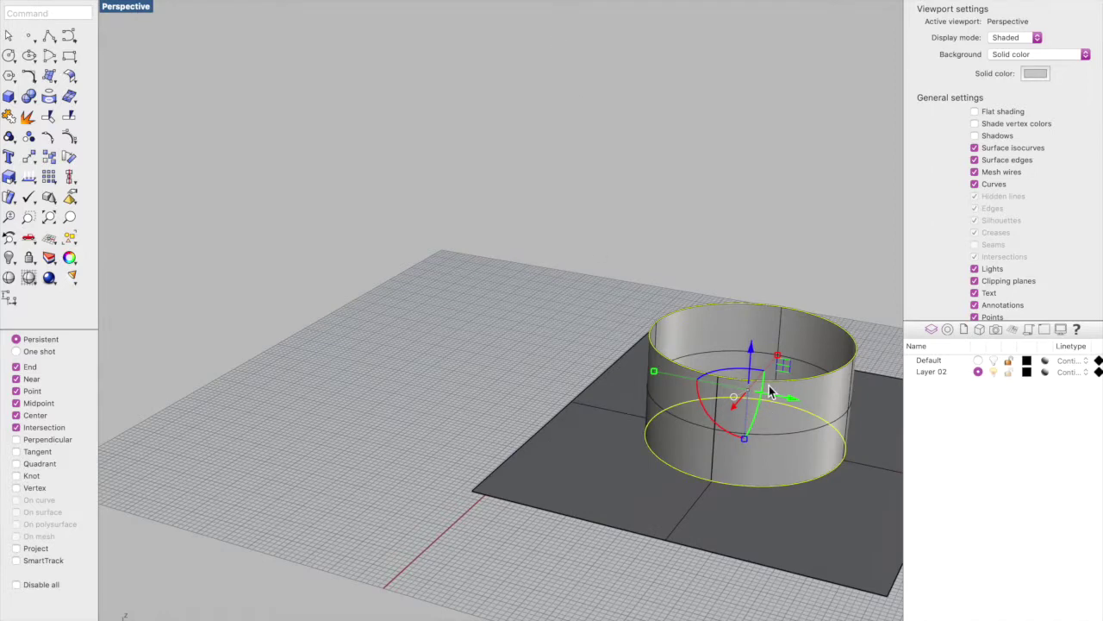
ctrl+right_drag(783, 501, 736, 461)
right_drag(714, 523, 508, 524)
click(737, 502)
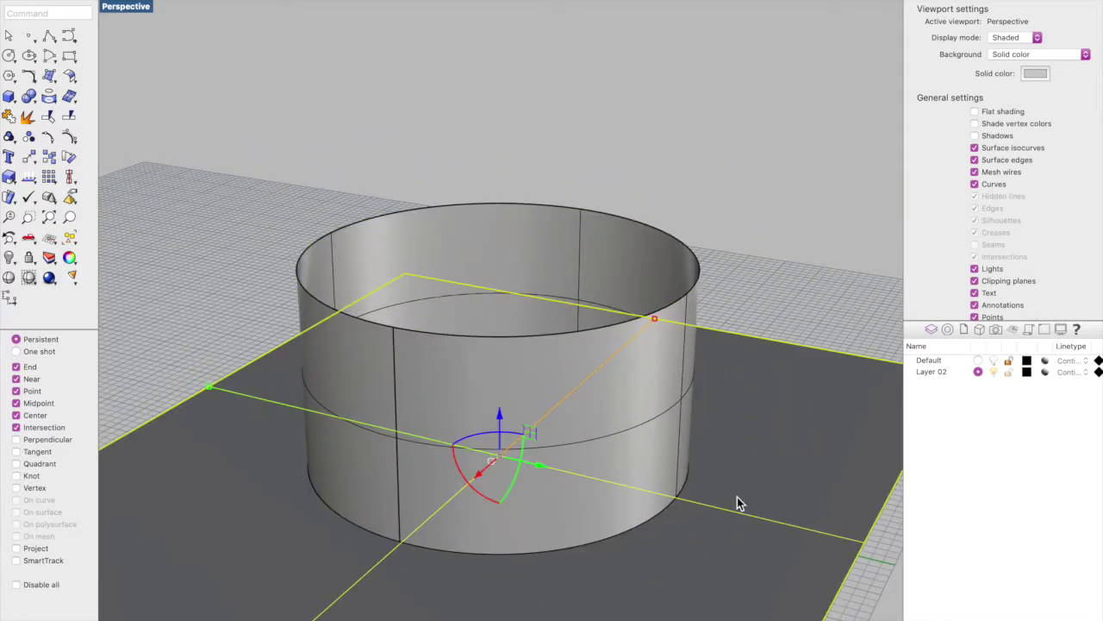
key(Delete)
right_drag(707, 522, 656, 457)
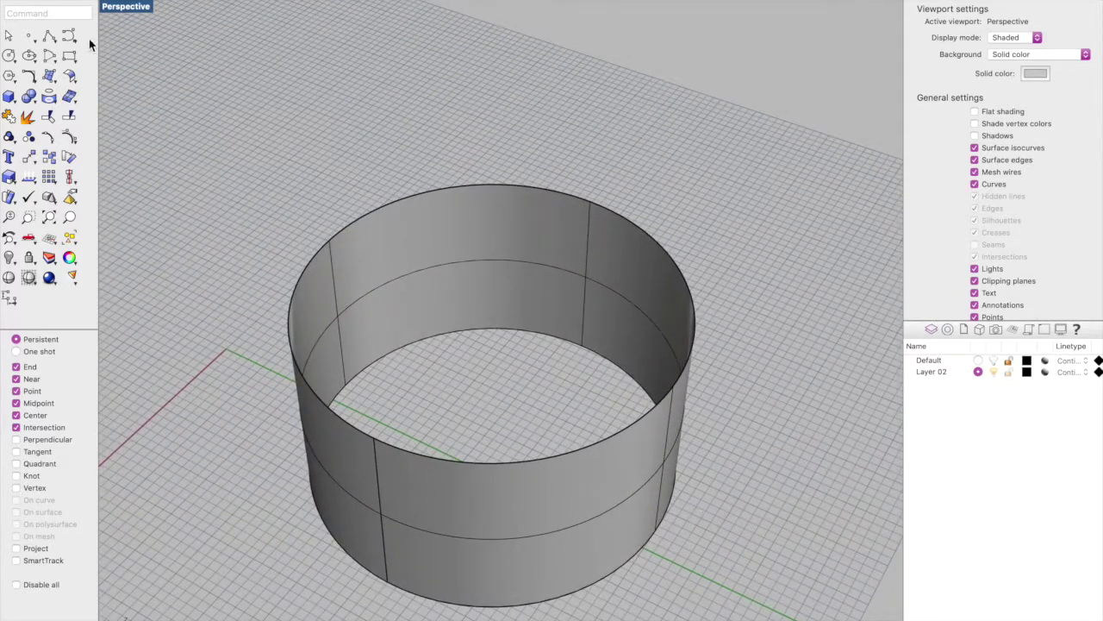
Step: Cap the open cylinder with planar surfaces built from its lower and upper surface edges
click(49, 82)
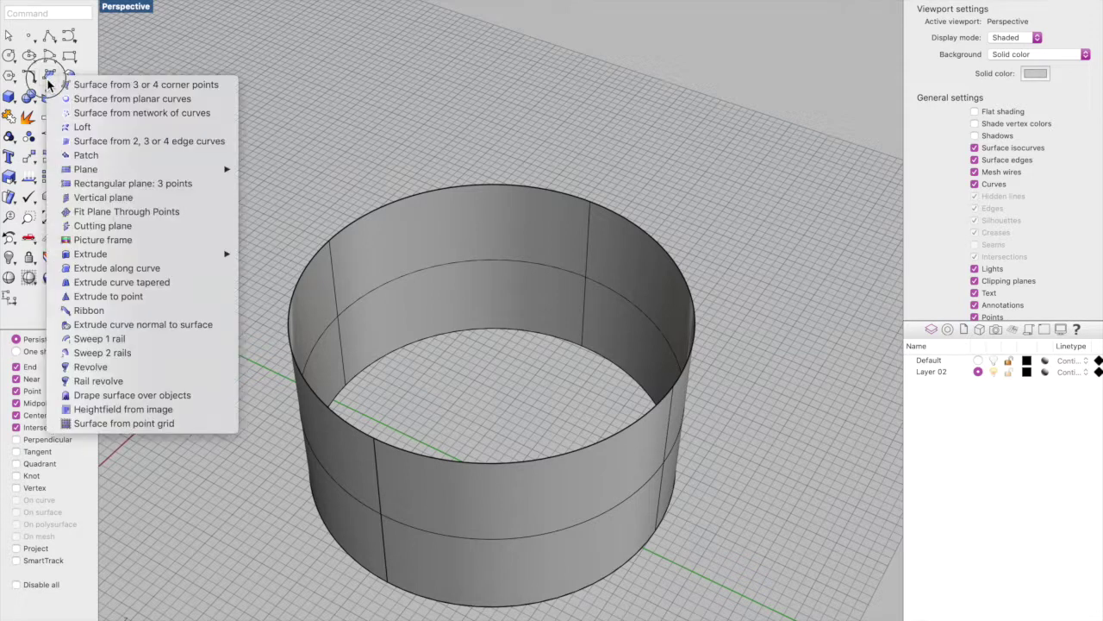
click(104, 94)
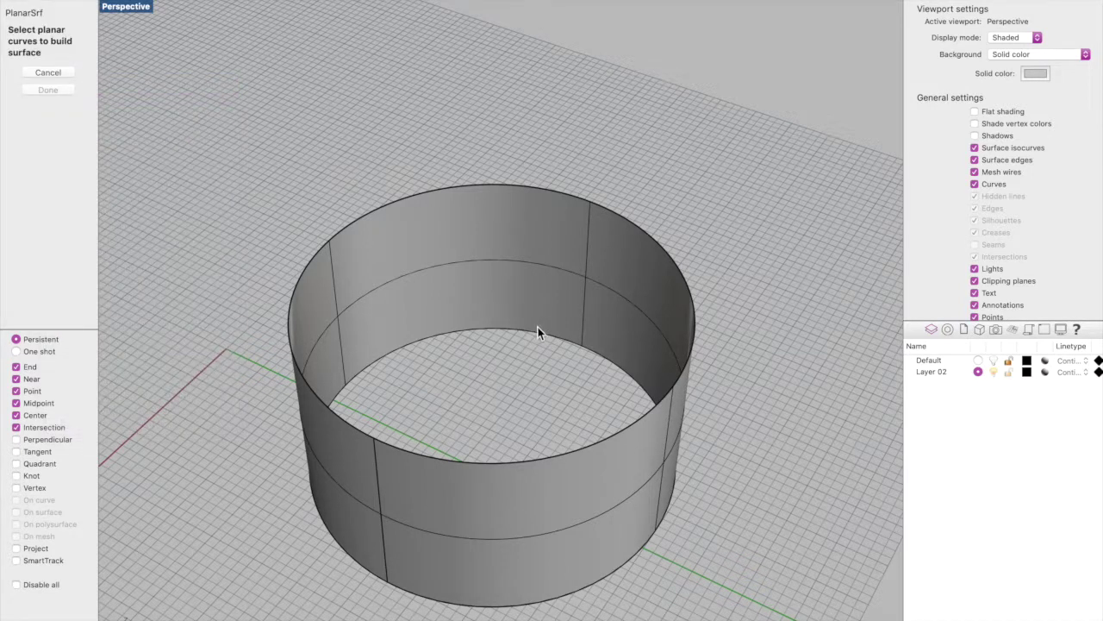
click(535, 333)
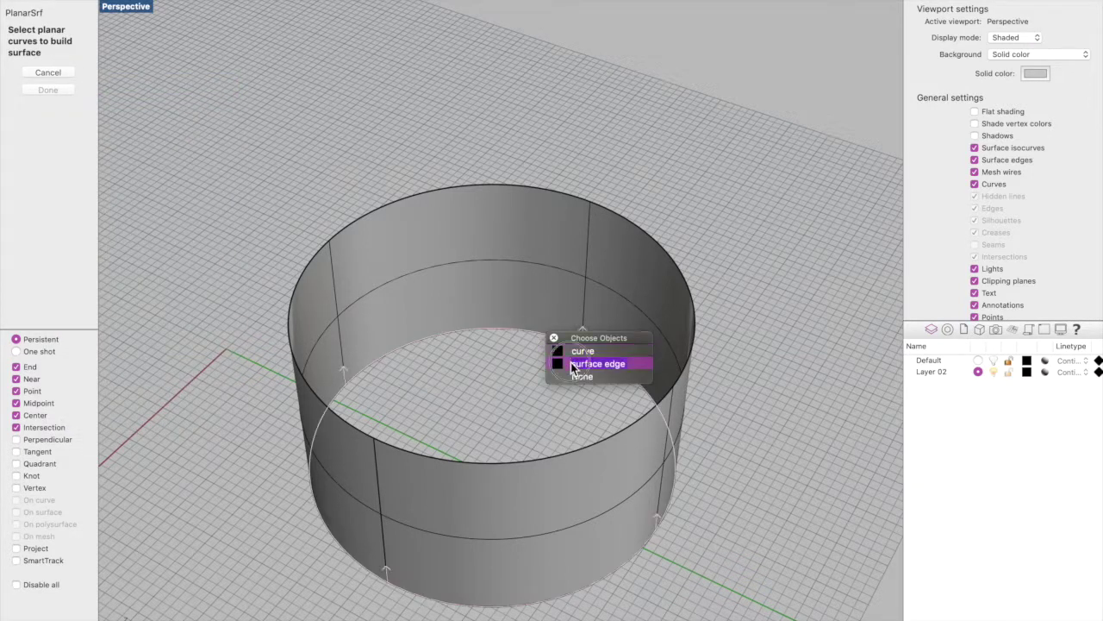
click(579, 363)
click(613, 216)
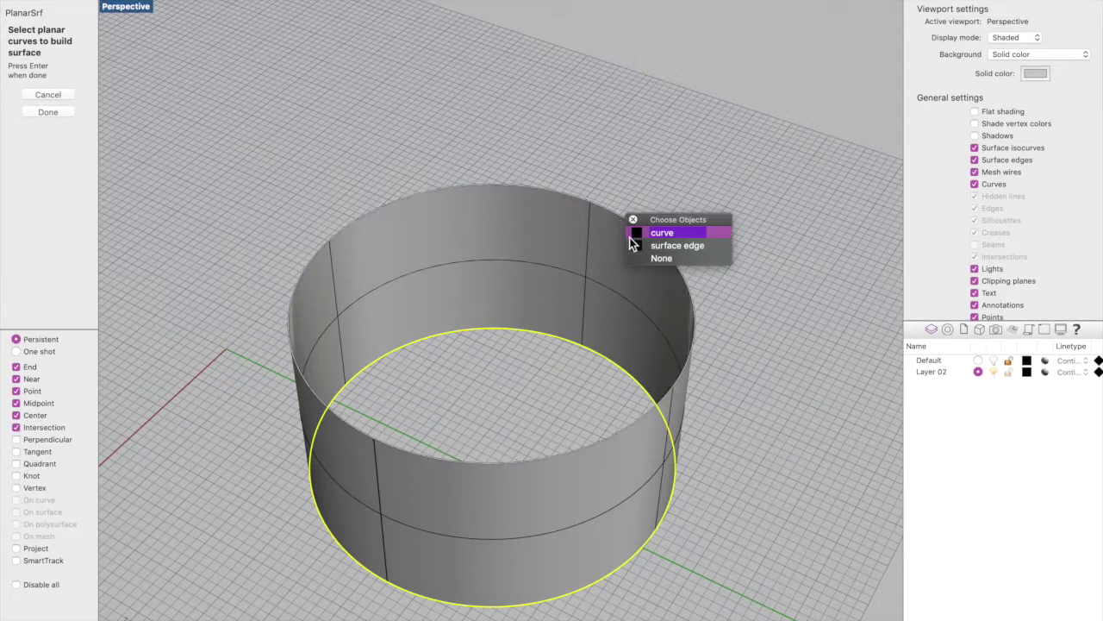
click(633, 245)
key(Return)
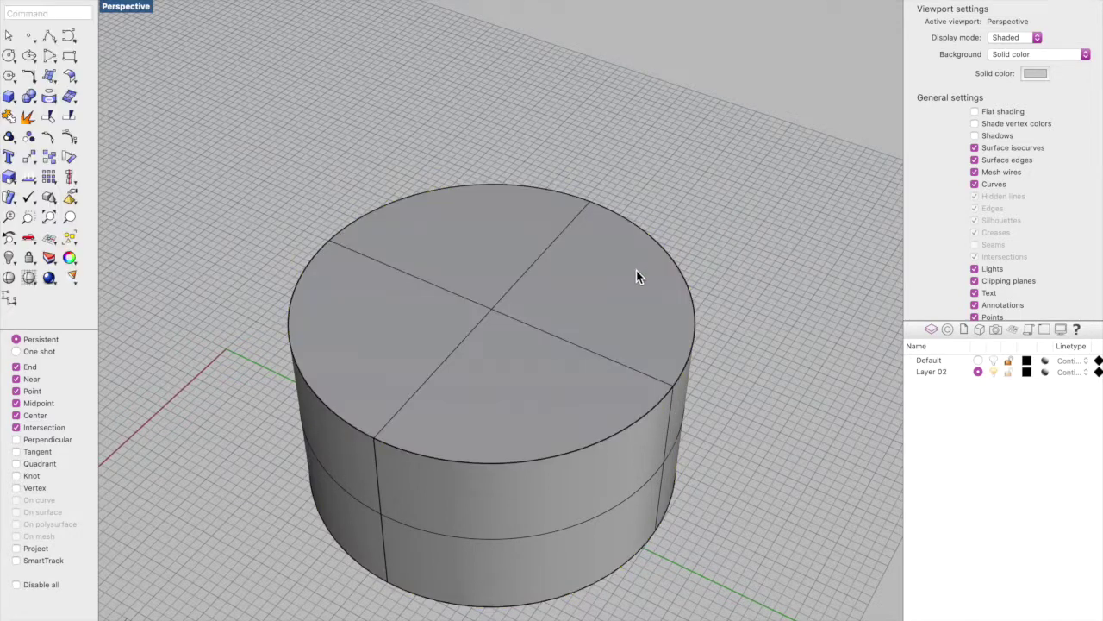
Step: Inspect the object type of the cylinder's side surface in its object properties
scroll(816, 507, down, 3)
click(644, 417)
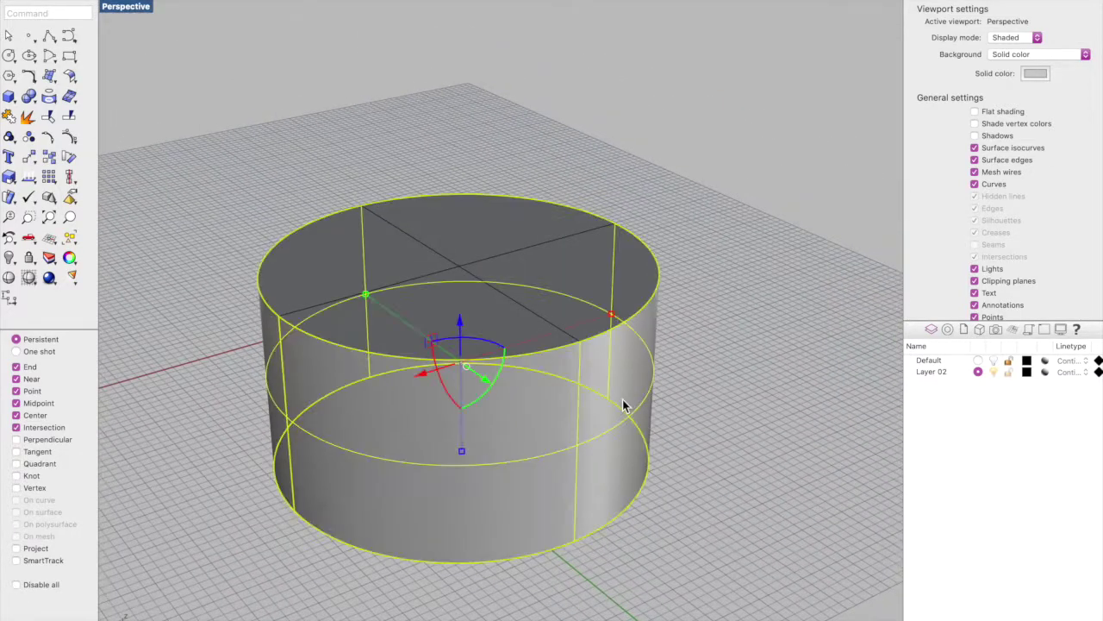
right_click(514, 401)
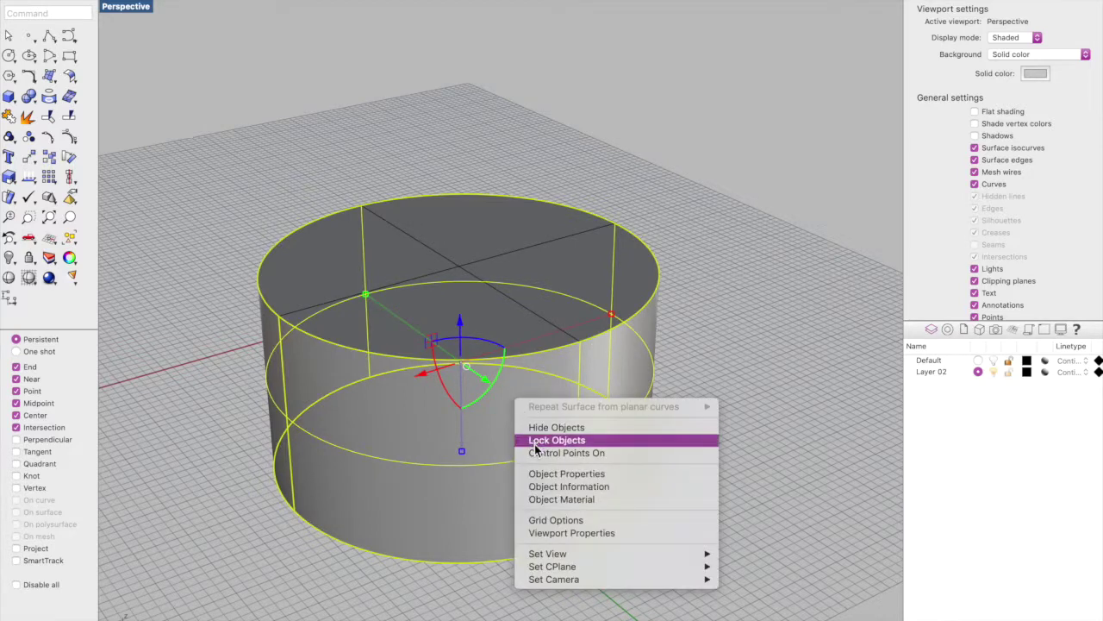
click(540, 474)
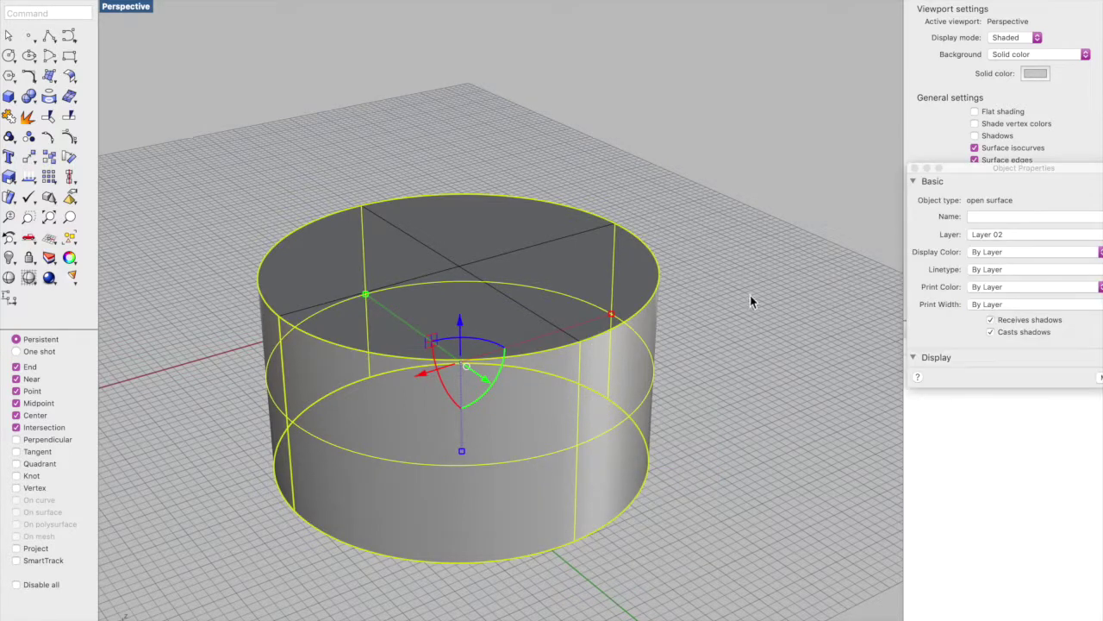
drag(955, 173, 897, 175)
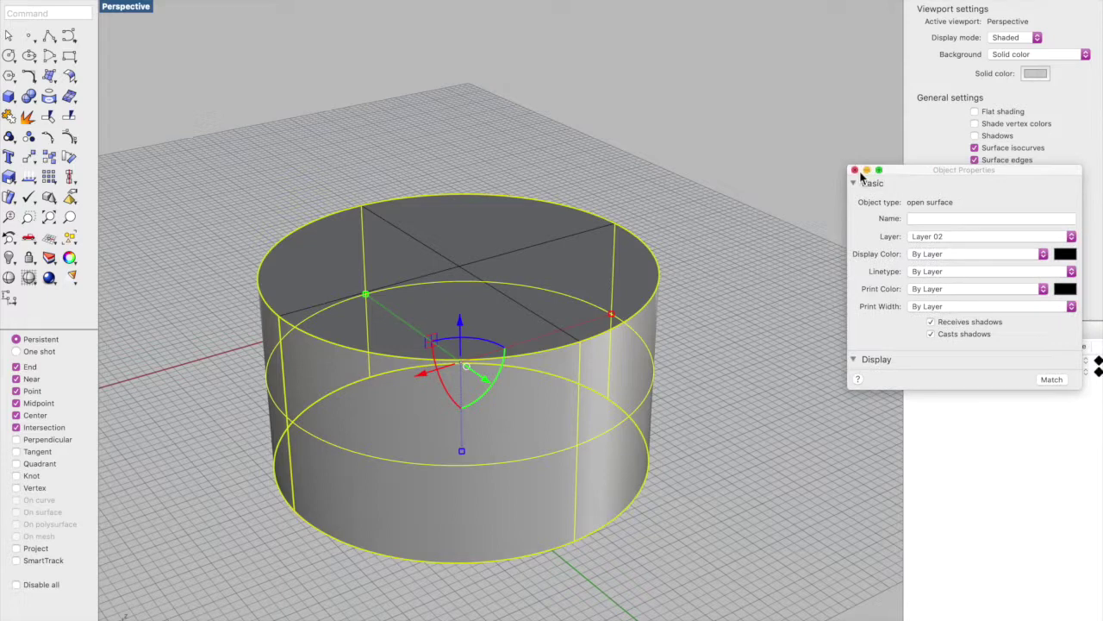
click(855, 170)
click(749, 305)
Step: Try moving the cylinder's side surface straight up, separately from its caps, and undo the move
right_drag(725, 396, 725, 402)
click(537, 302)
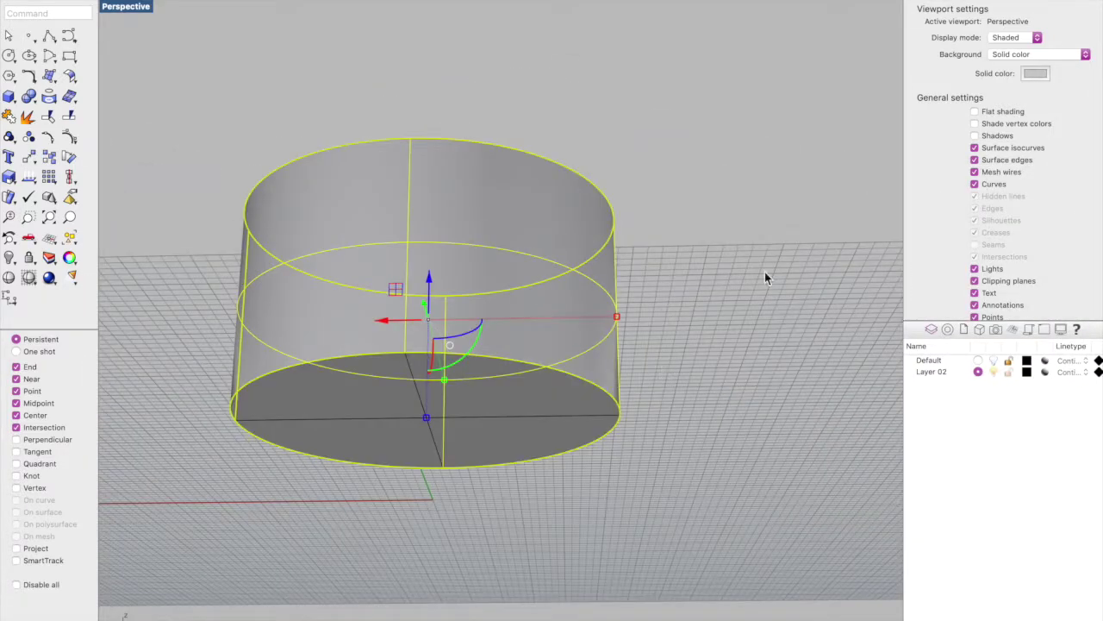
right_drag(456, 238, 456, 239)
drag(429, 297, 425, 158)
key(super+z)
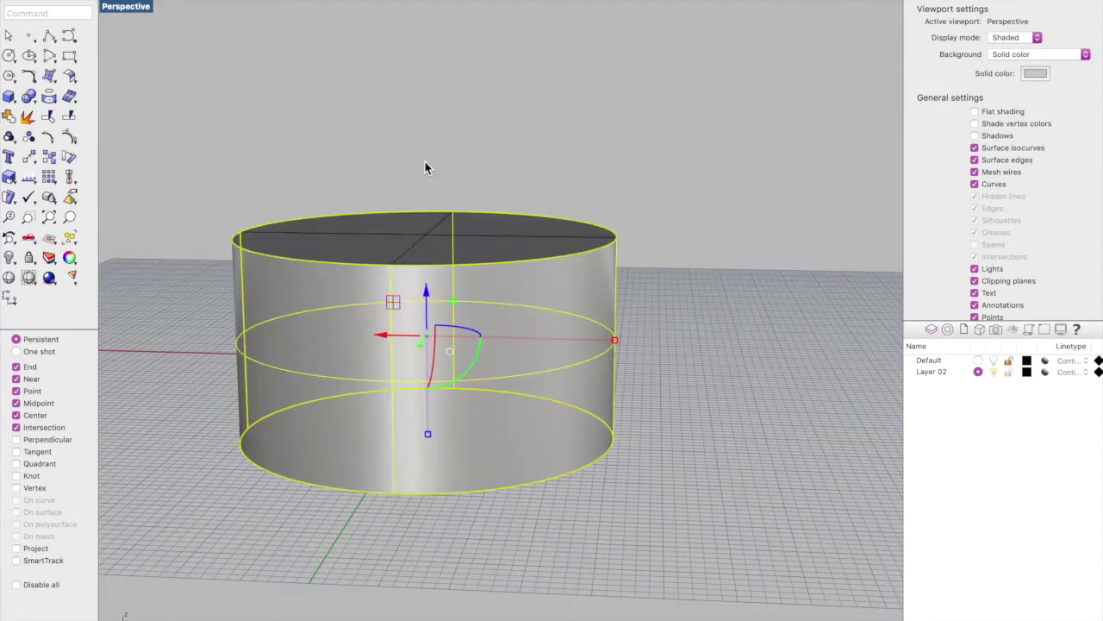
Step: Join the cylinder's side surface with its upper and lower caps into one polysurface
click(493, 246)
shift+click(517, 347)
right_drag(517, 349, 517, 349)
shift+click(497, 403)
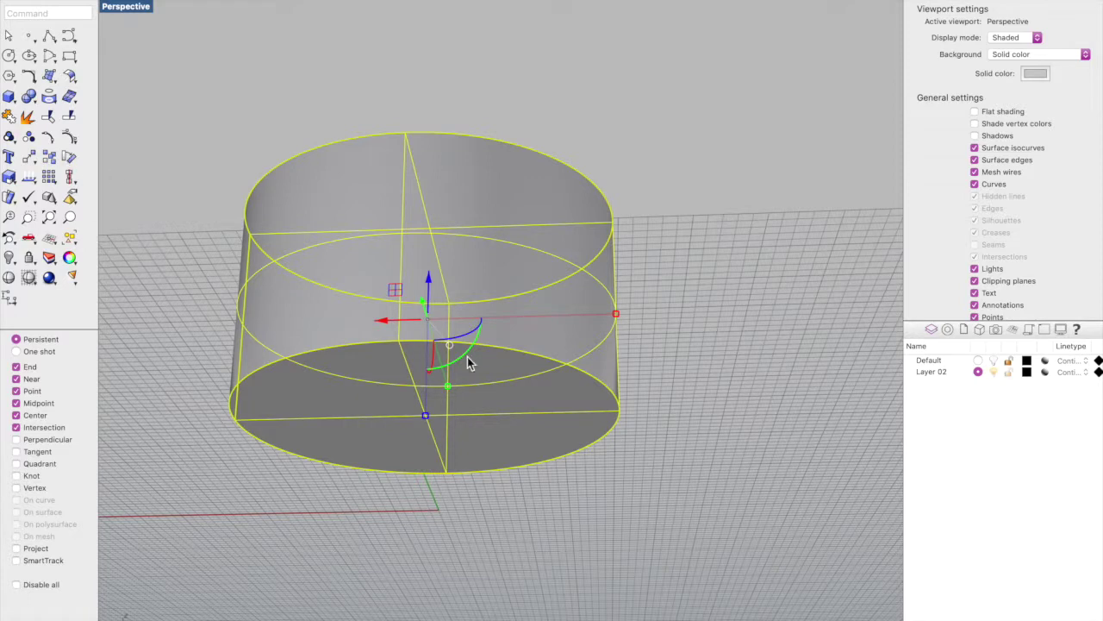
right_drag(461, 380, 488, 345)
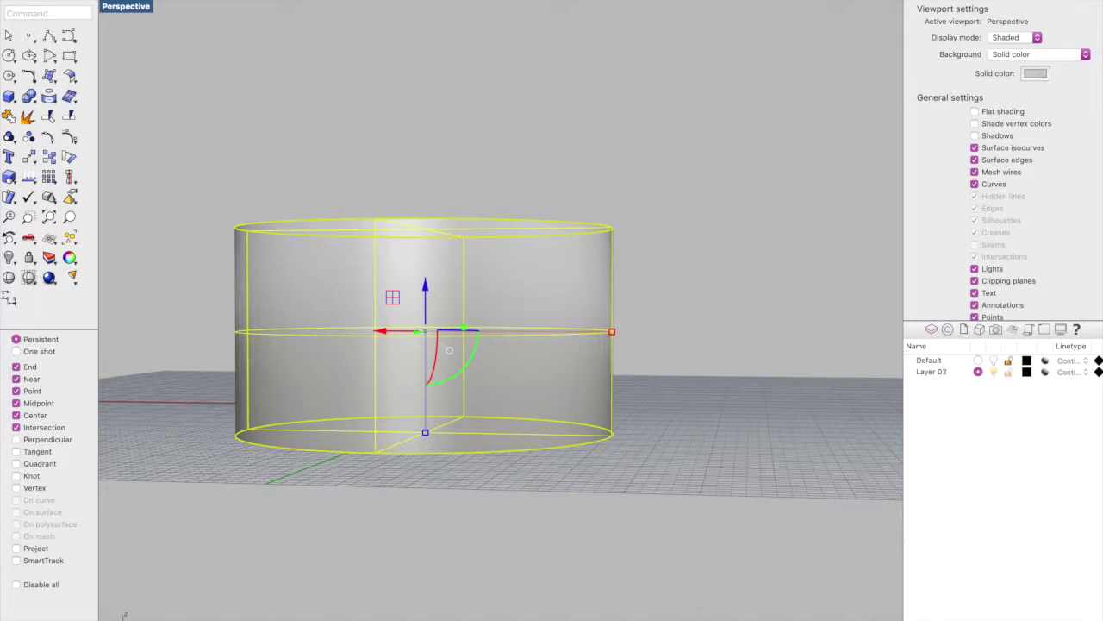
click(522, 547)
Step: Check the object type of the joined cylinder in its object properties and deselect it
click(505, 392)
right_click(505, 392)
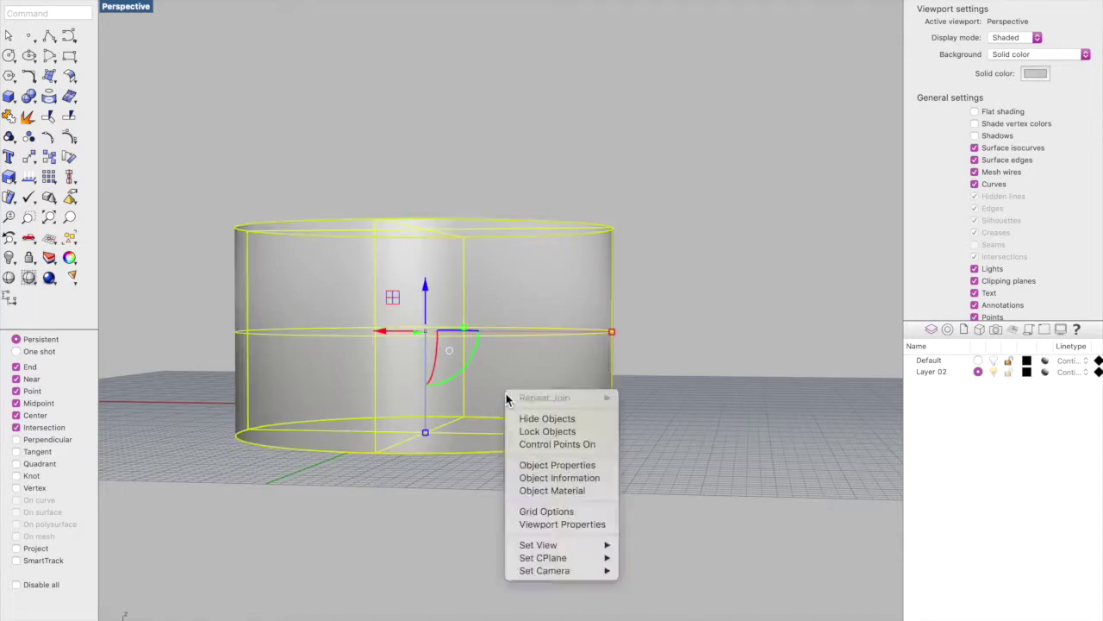
click(543, 465)
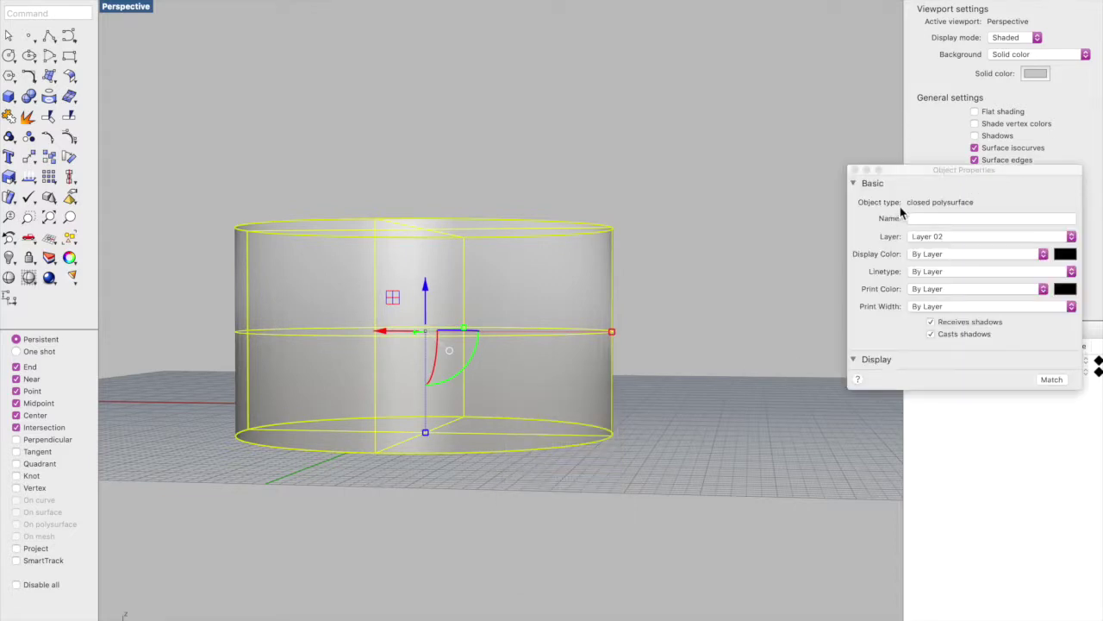
click(854, 170)
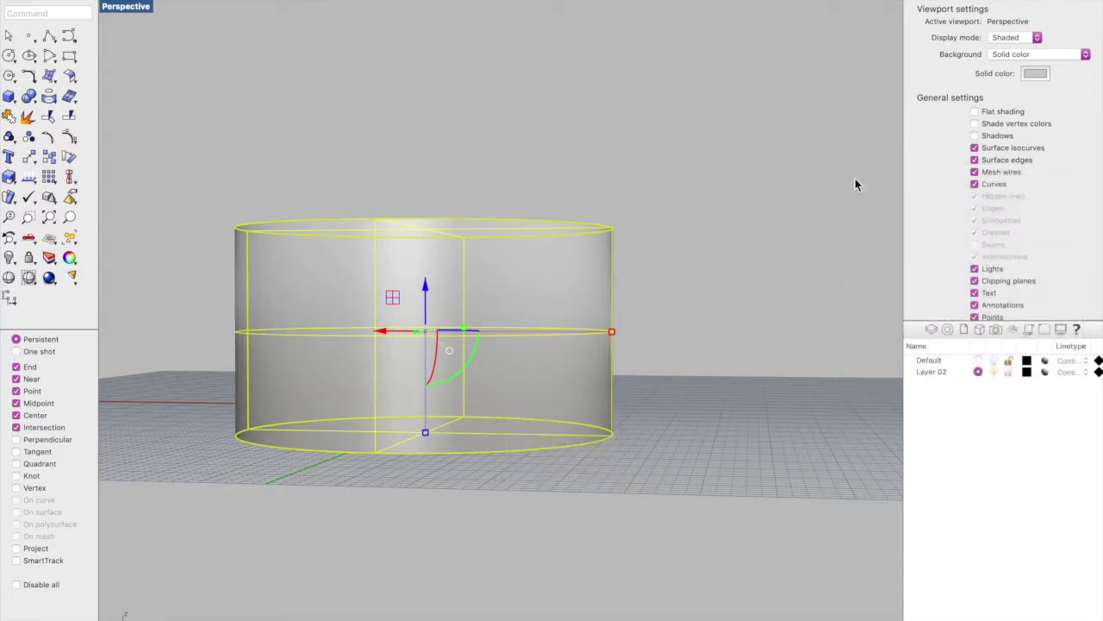
click(836, 240)
Step: Make the Default layer visible so the hand mesh shows together with the Layer 02 cylinder
click(977, 360)
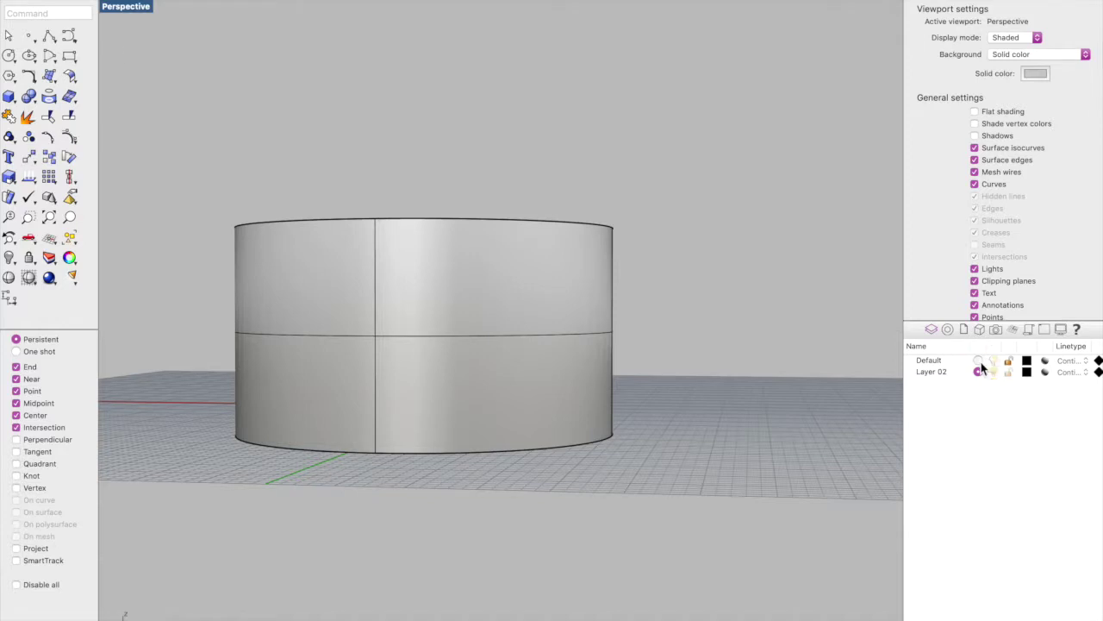
click(994, 372)
click(995, 371)
scroll(507, 459, up, 10)
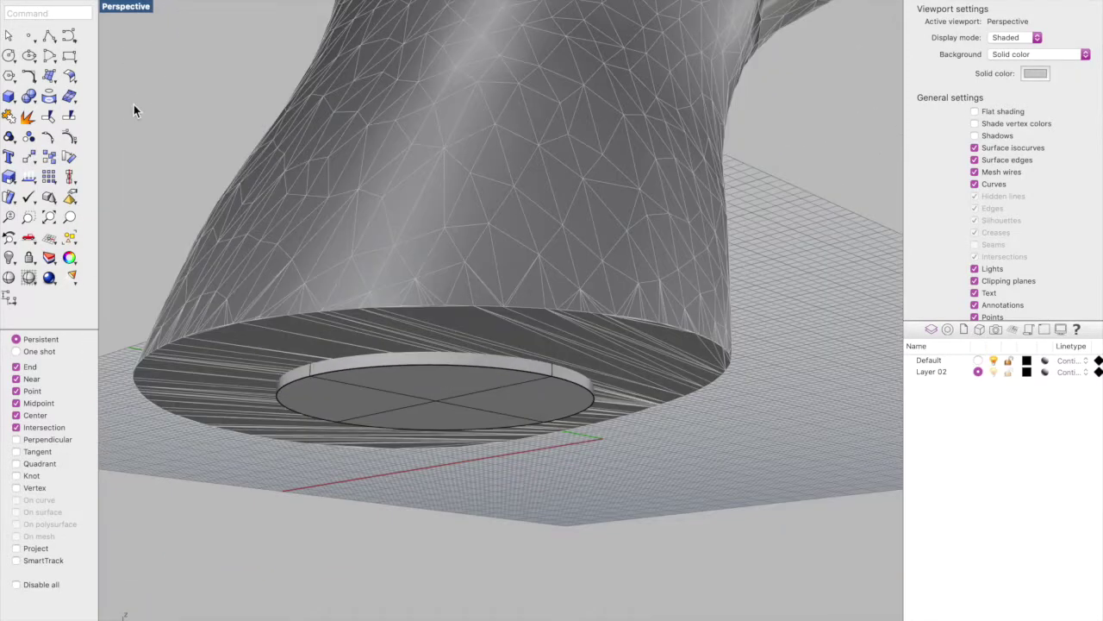
Step: Subtract the cylinder from the hand mesh with MeshBooleanDifference to cut a round recess in the wrist base
click(58, 16)
text(Mesh)
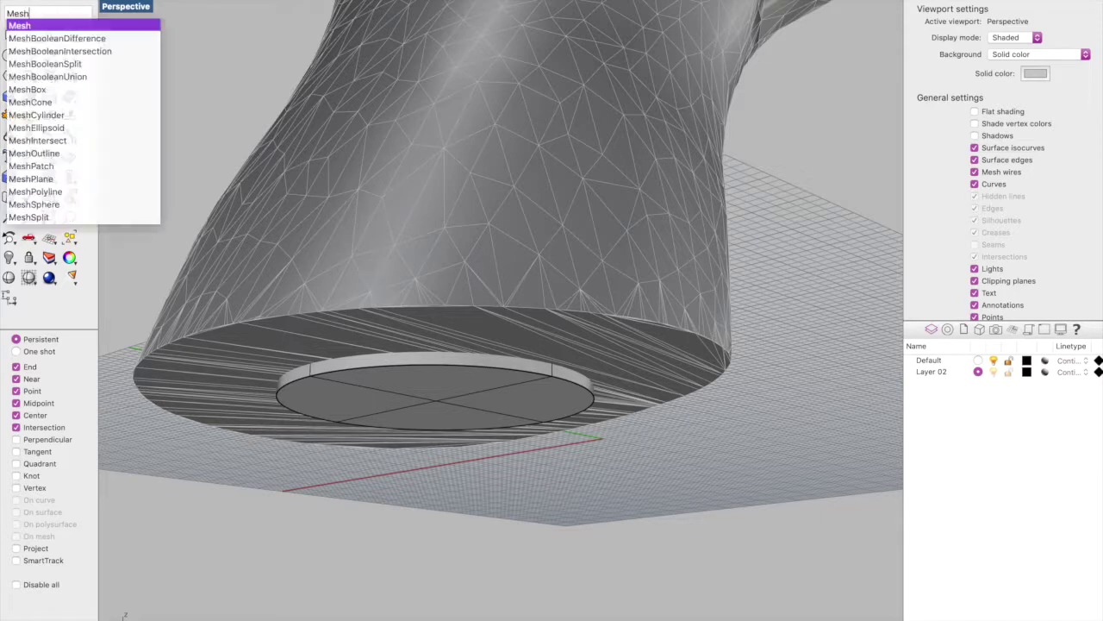
key(Down)
key(Return)
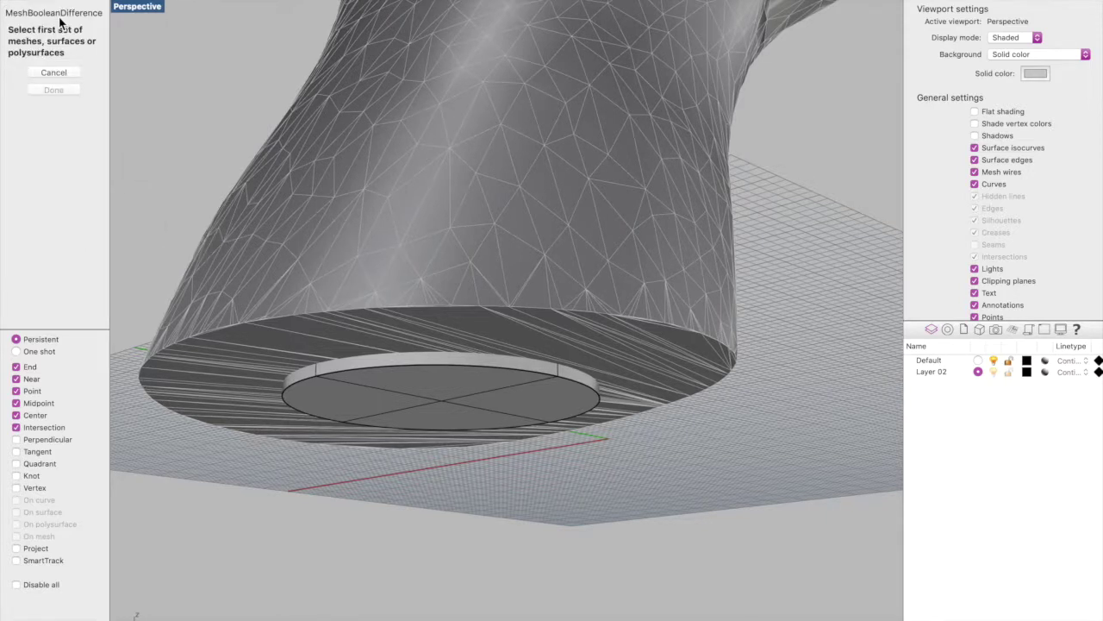
click(405, 255)
key(Return)
click(422, 362)
key(Return)
scroll(510, 582, down, 10)
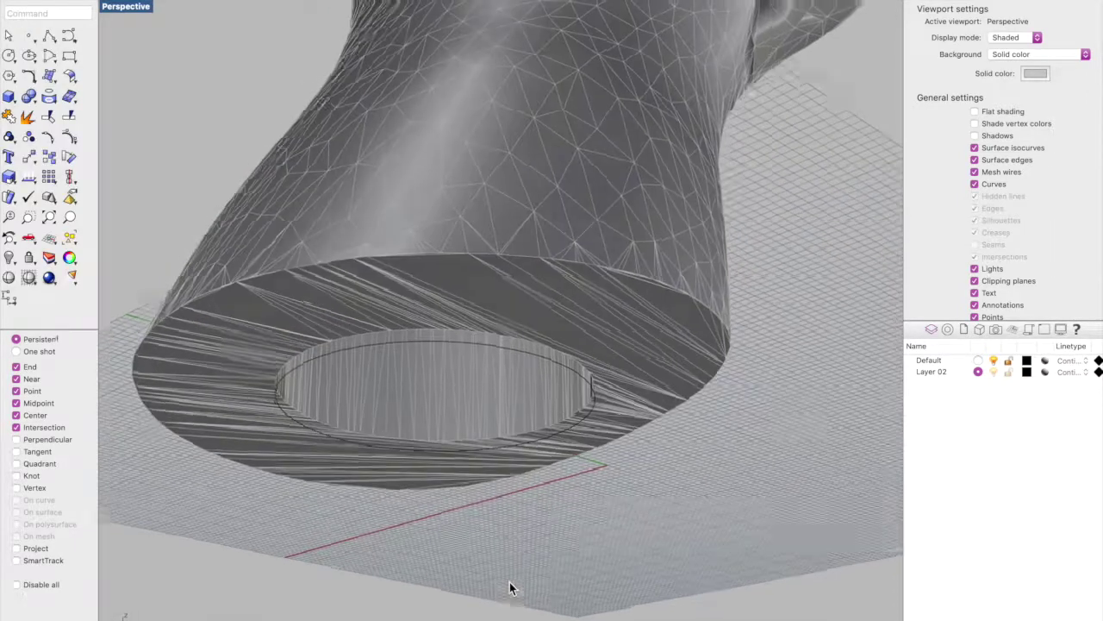
scroll(509, 586, down, 15)
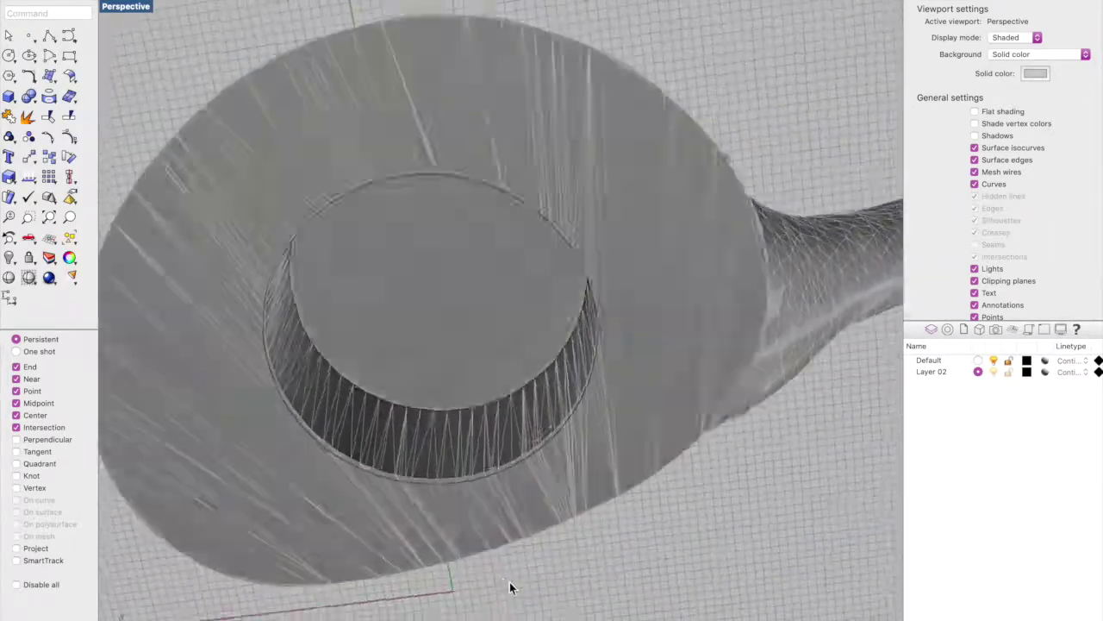
scroll(311, 474, down, 15)
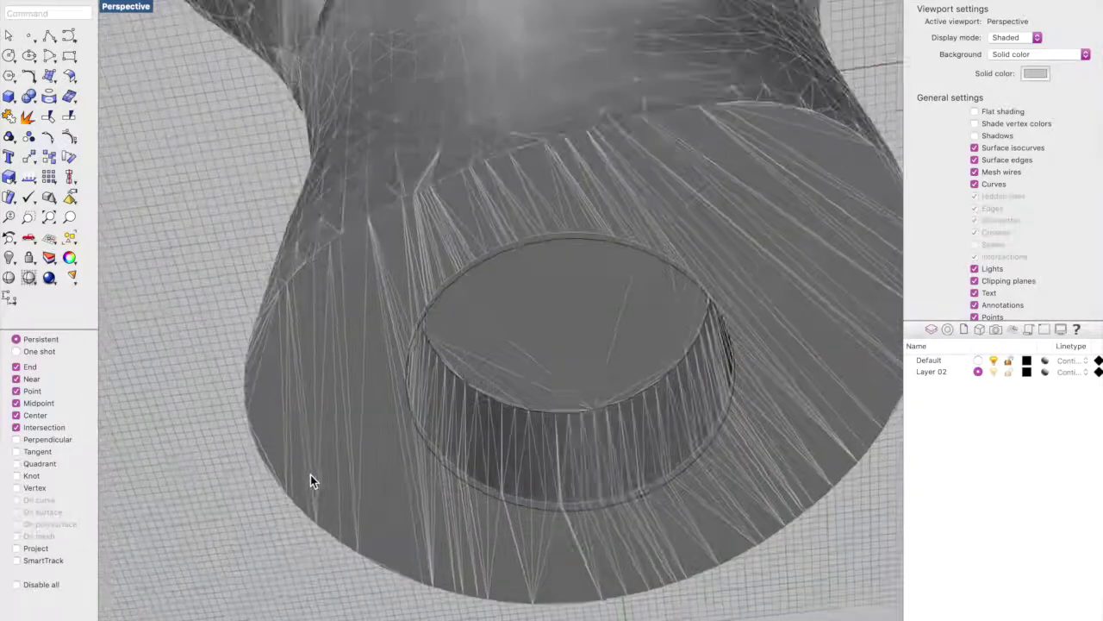
Step: Run Check on the hand mesh, review the report for mesh errors and whether it is closed, and dismiss it
scroll(310, 474, down, 5)
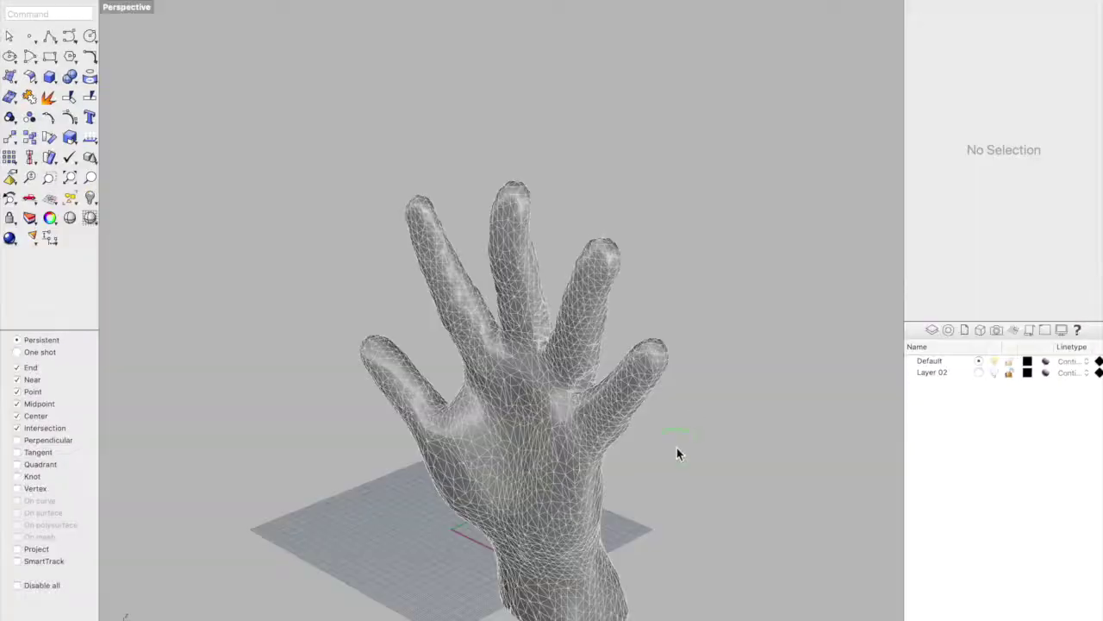
scroll(674, 449, down, 8)
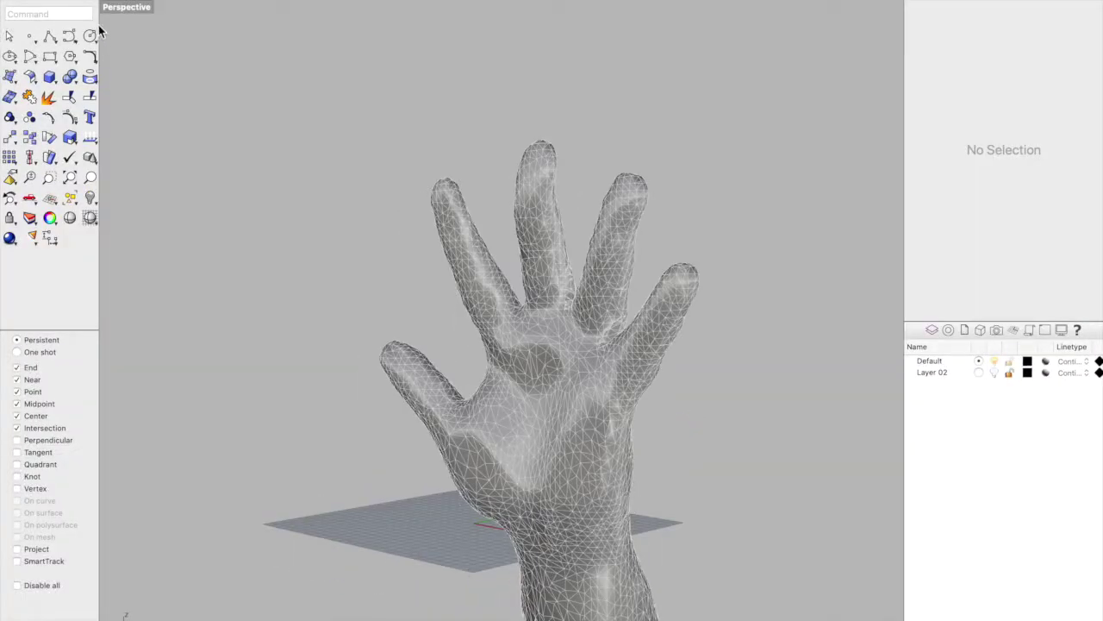
click(89, 15)
text(check)
key(Return)
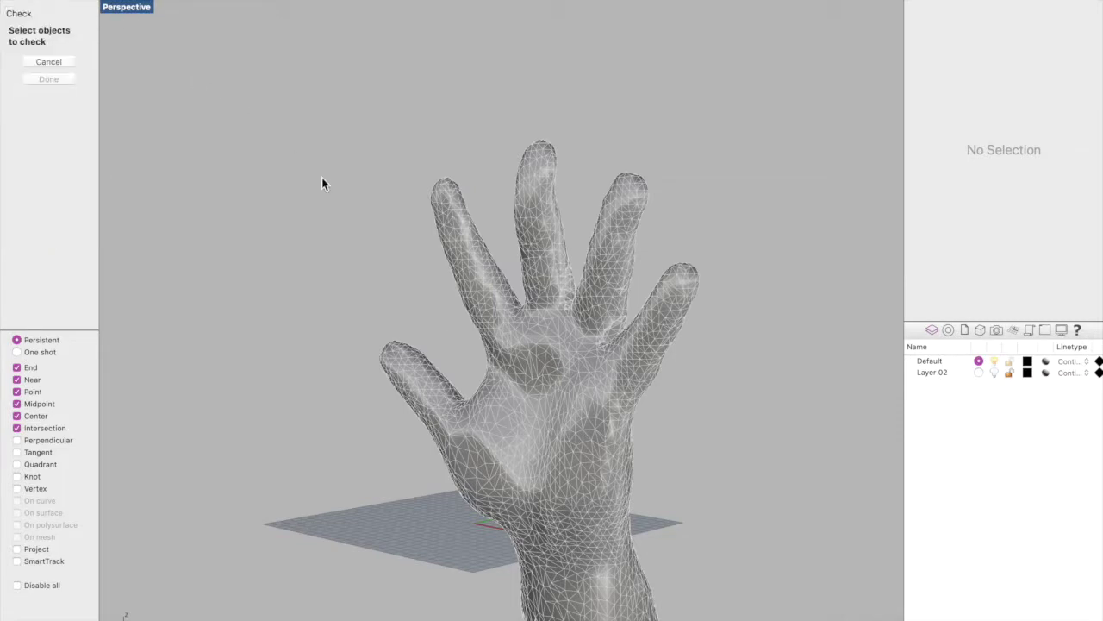
click(518, 329)
click(48, 99)
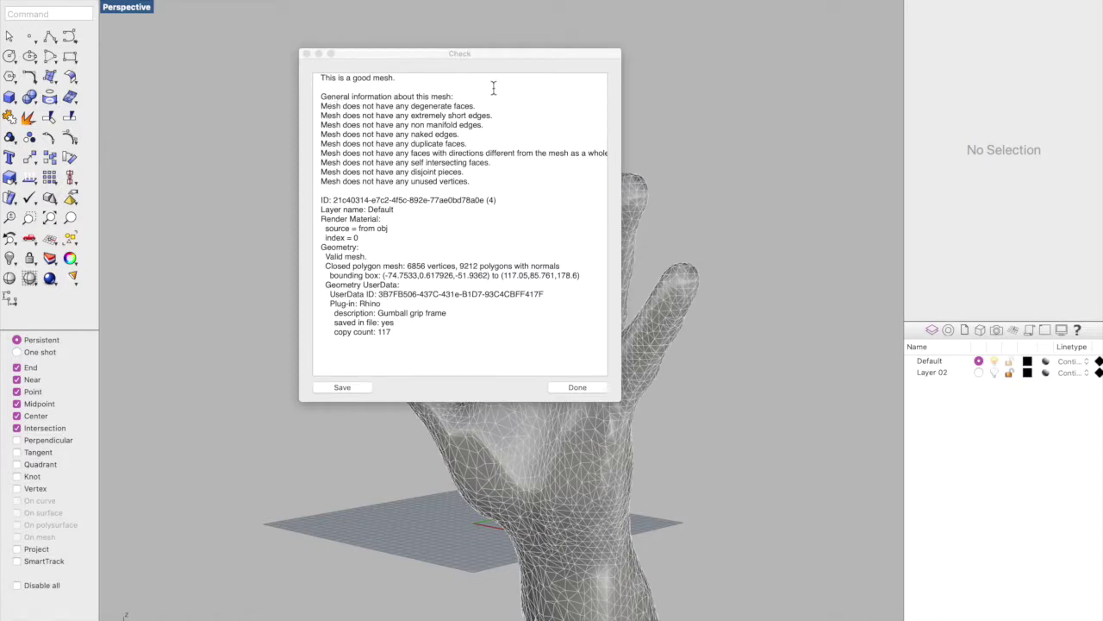
click(375, 267)
drag(322, 265, 425, 267)
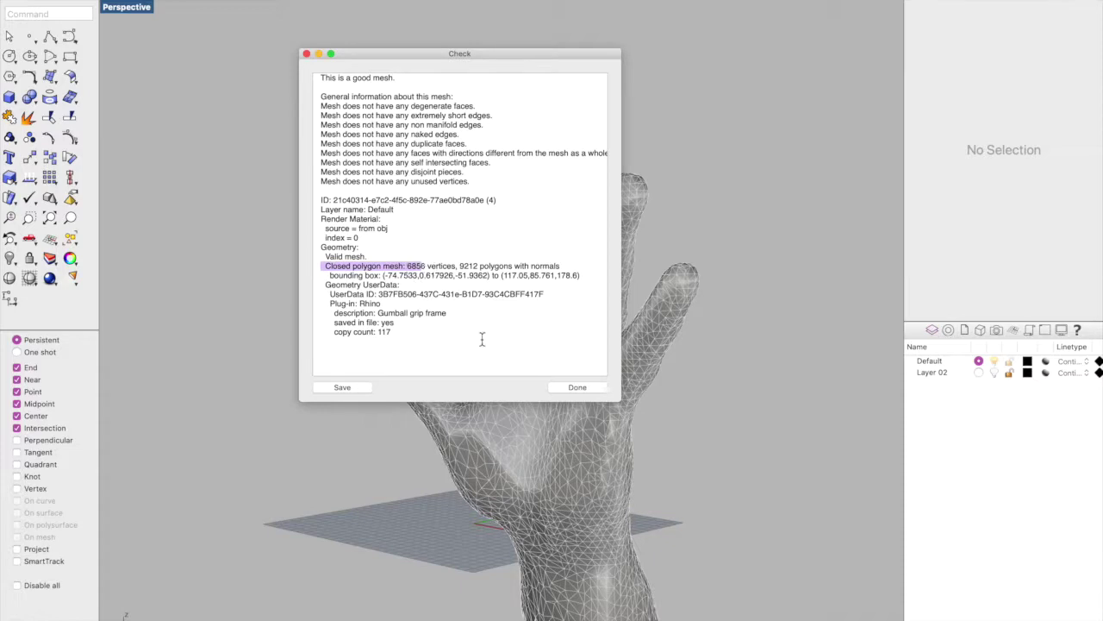
click(578, 387)
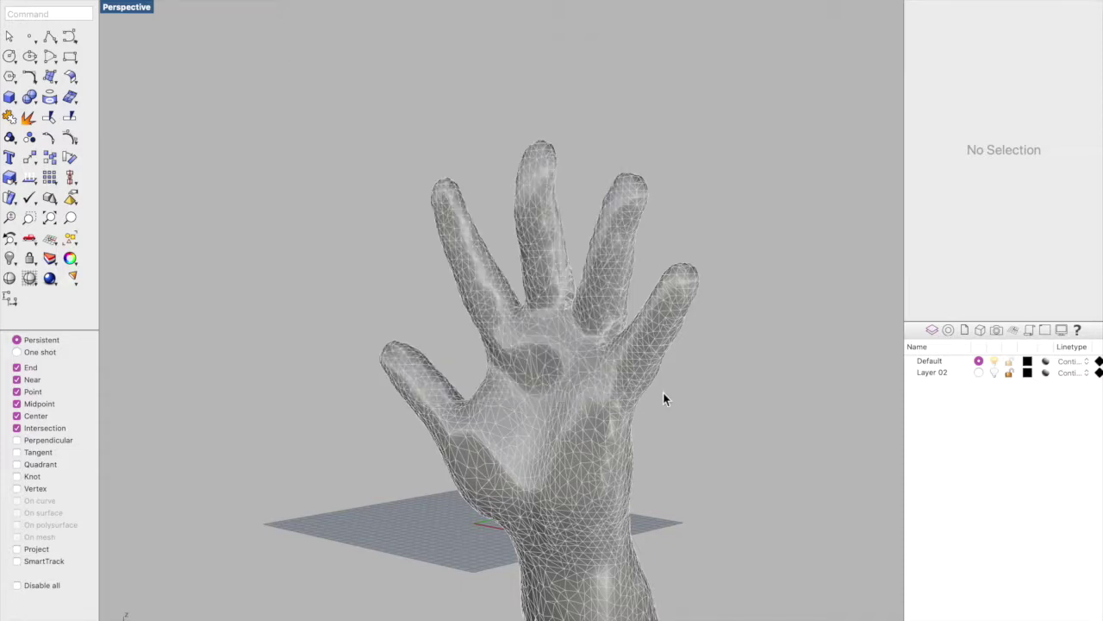